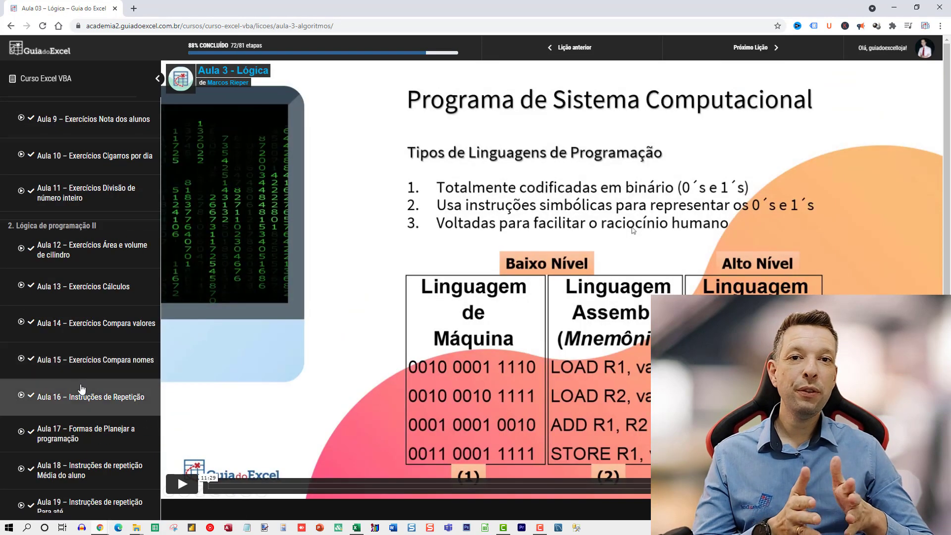
Step: Scroll down through the course lesson sidebar to browse the lesson lists
scroll(82, 388, down, 4)
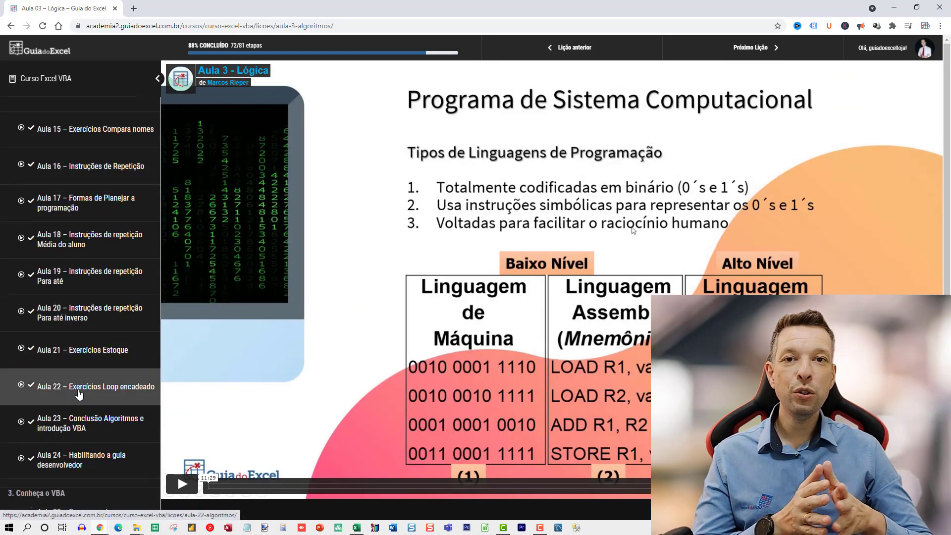
scroll(79, 394, down, 5)
scroll(72, 381, down, 6)
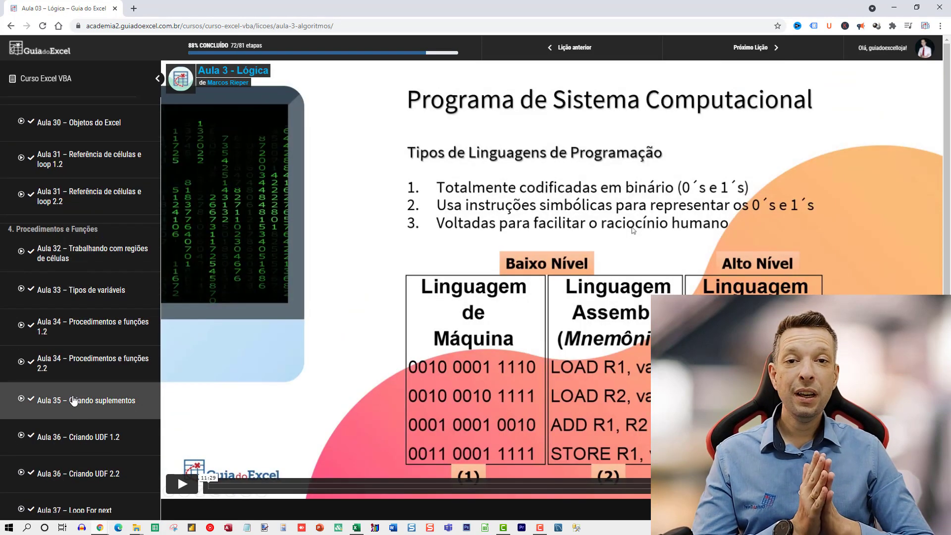
scroll(77, 408, down, 5)
scroll(77, 412, down, 5)
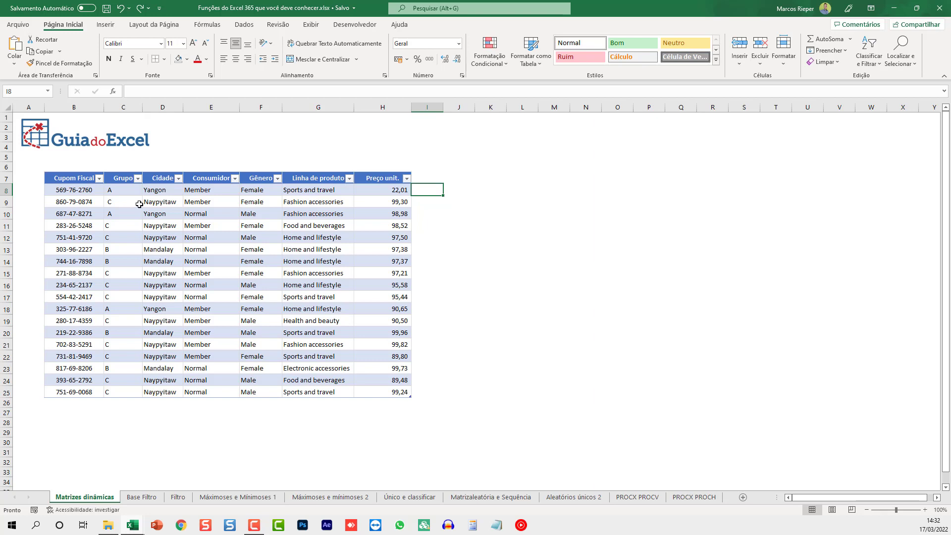
click(244, 216)
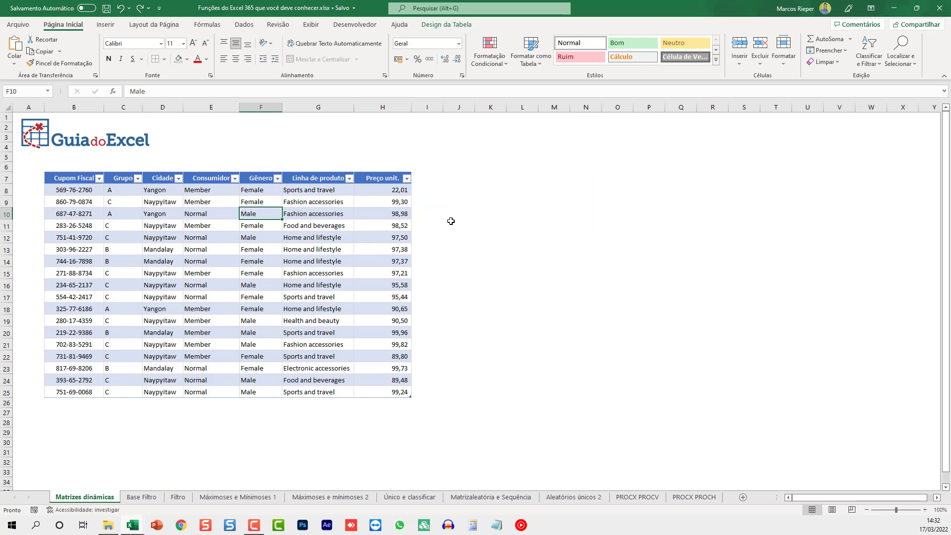
click(463, 187)
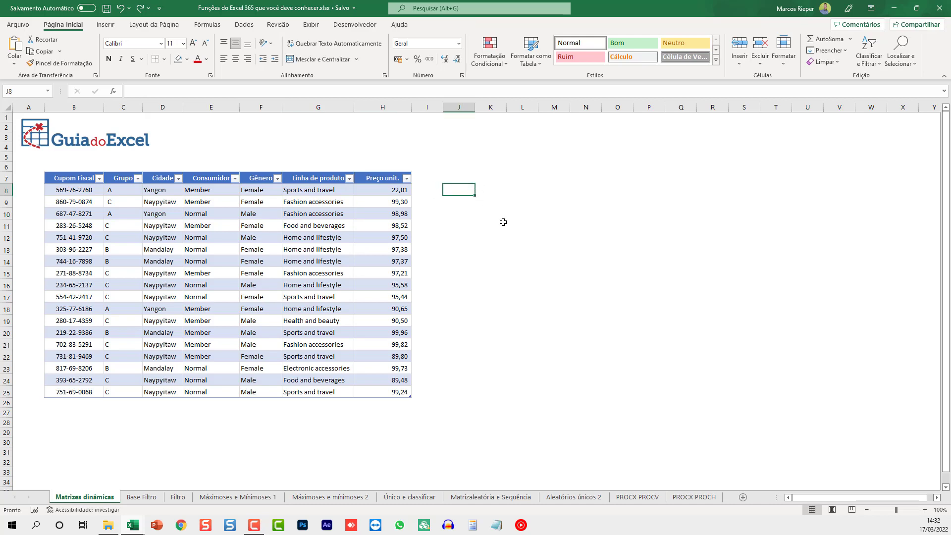
scroll(512, 230, up, 3)
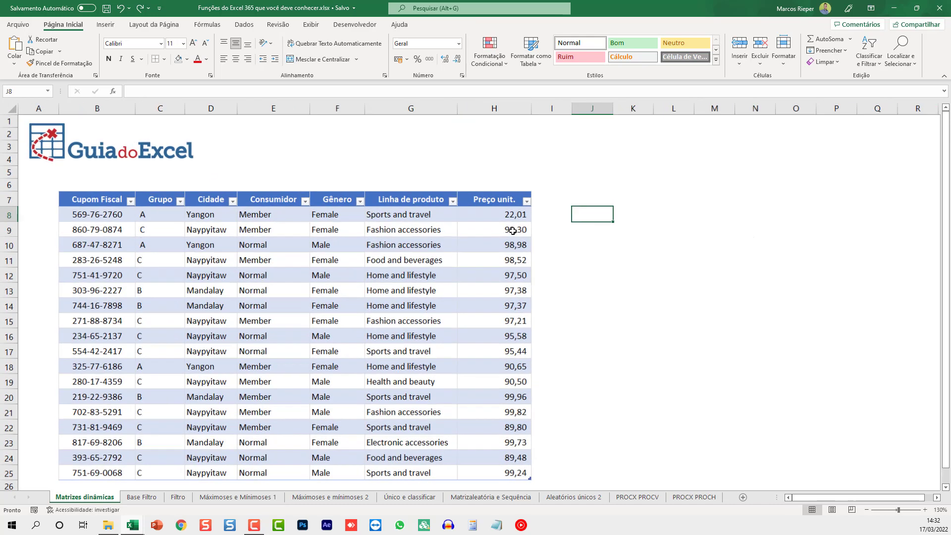
scroll(427, 255, up, 1)
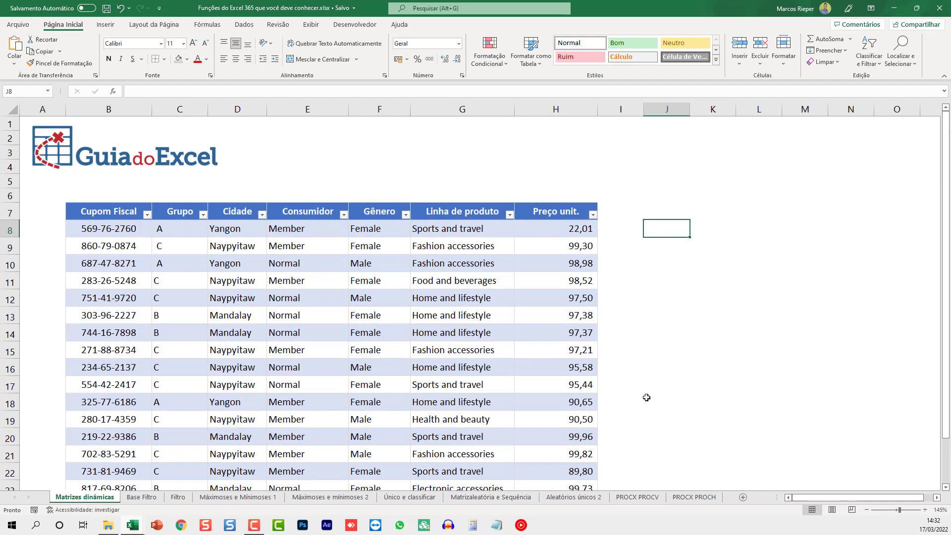
Step: Enter =B8:B9 in J8 so the result spills into J9
text(=)
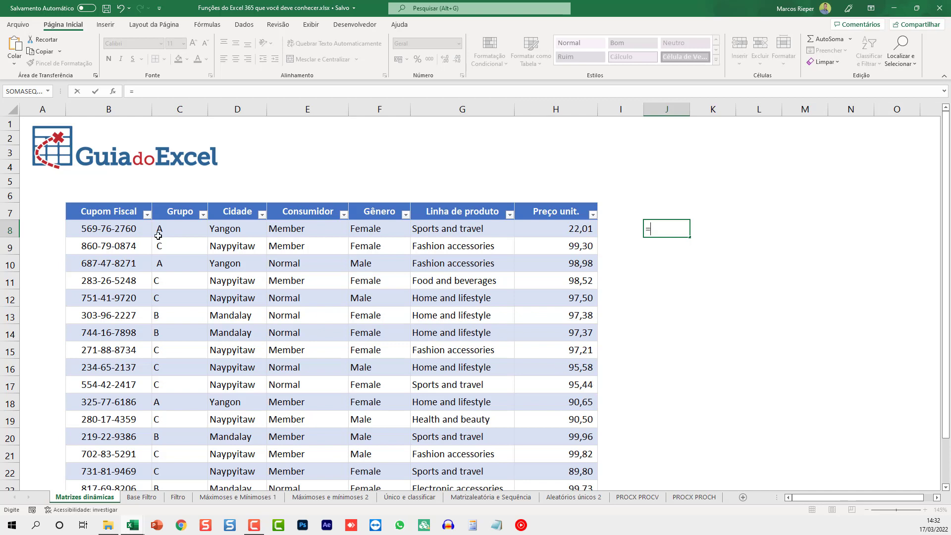
click(134, 229)
key(ctrl+Return)
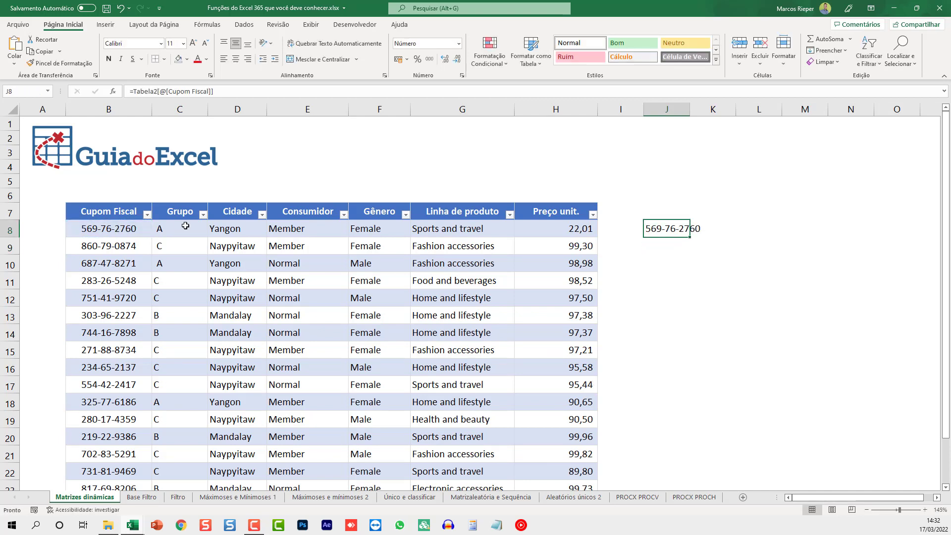
key(F2)
key(shift+Home)
text(=)
drag(109, 228, 109, 246)
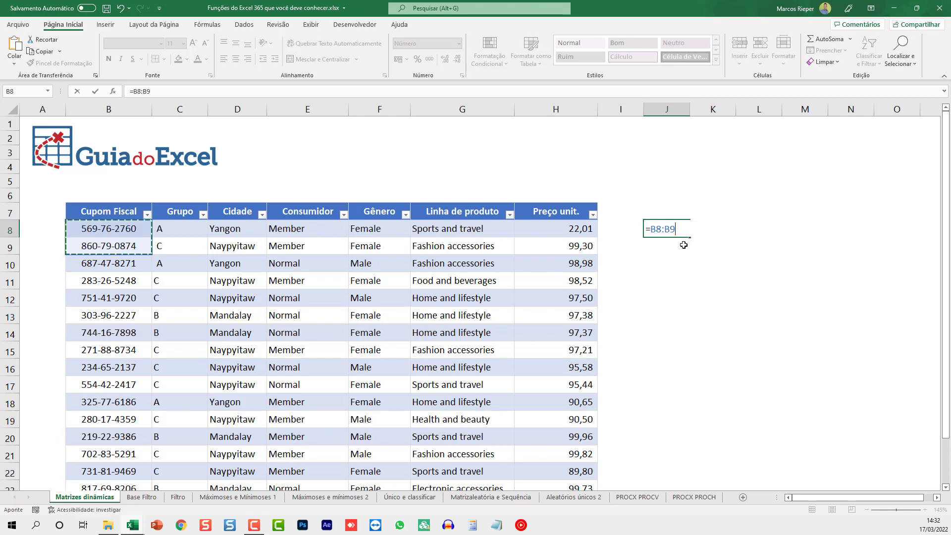
key(Return)
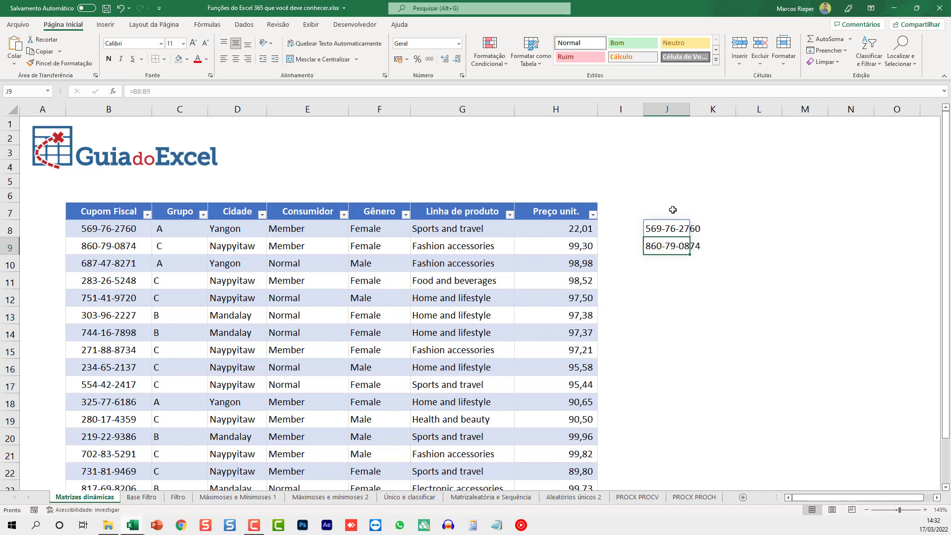
Step: Test editing spilled cell J9, then widen column J so the values fit
double_click(662, 241)
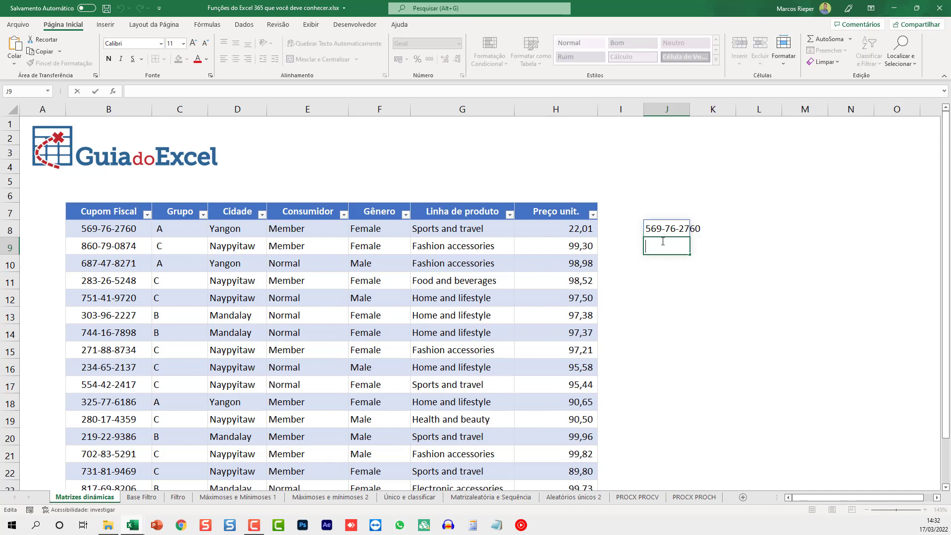
double_click(659, 233)
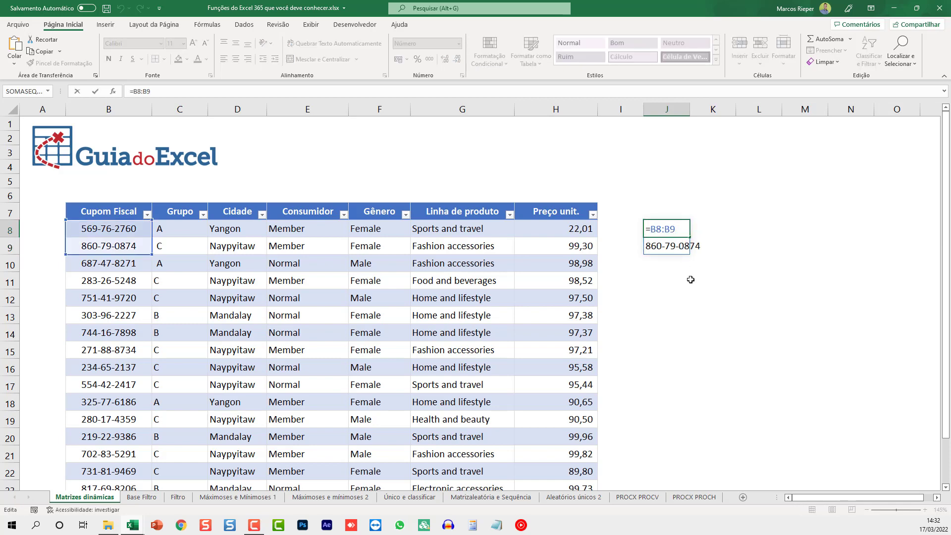
click(690, 279)
click(676, 227)
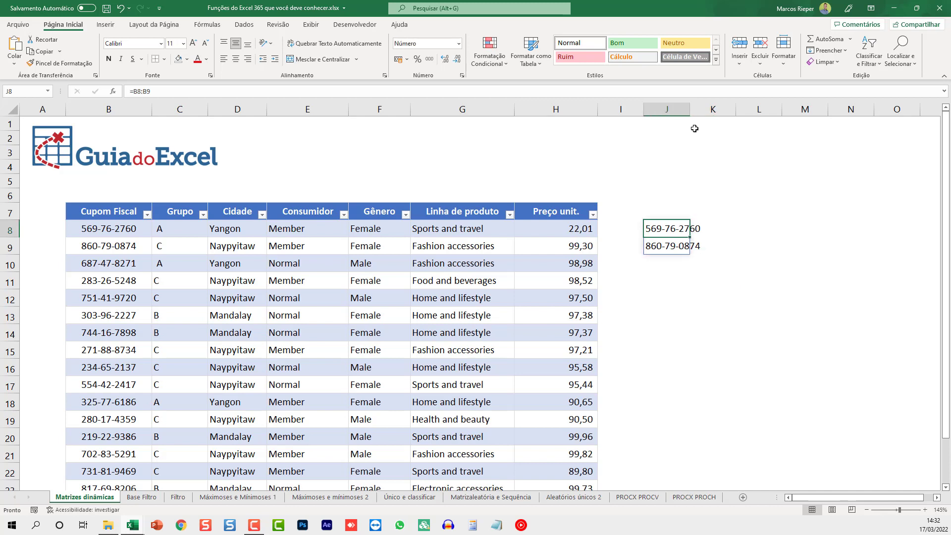
drag(690, 113, 712, 113)
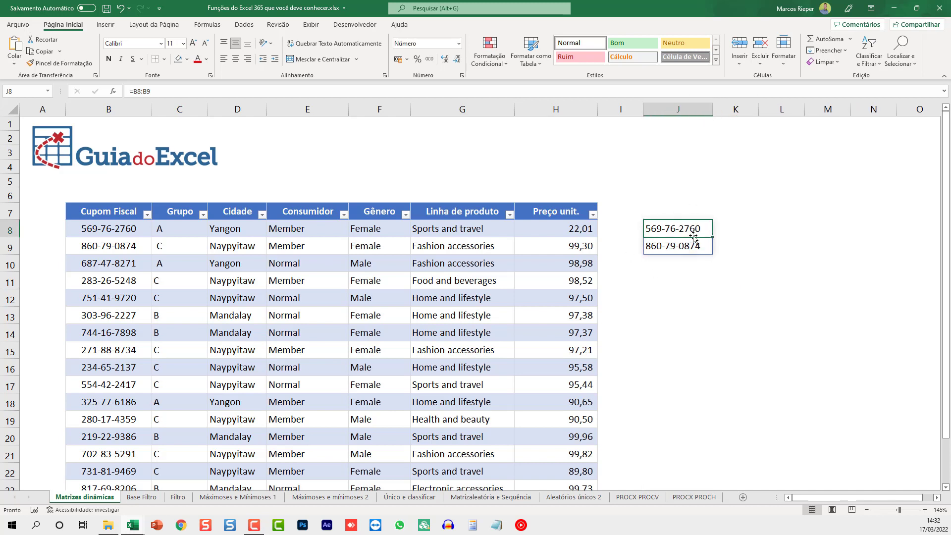
Step: Inspect the J8 spill range and recommit the formula unchanged
click(749, 278)
click(662, 233)
click(705, 251)
click(656, 225)
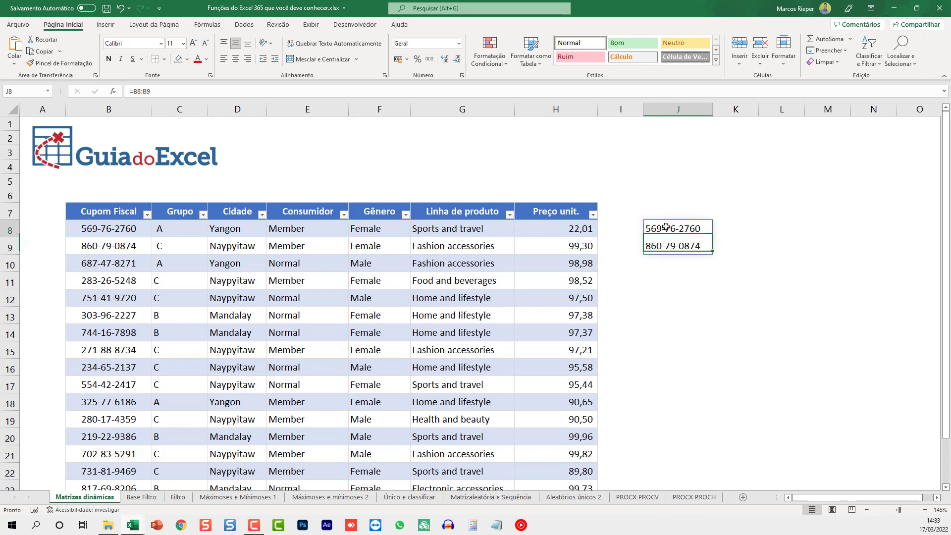
double_click(675, 229)
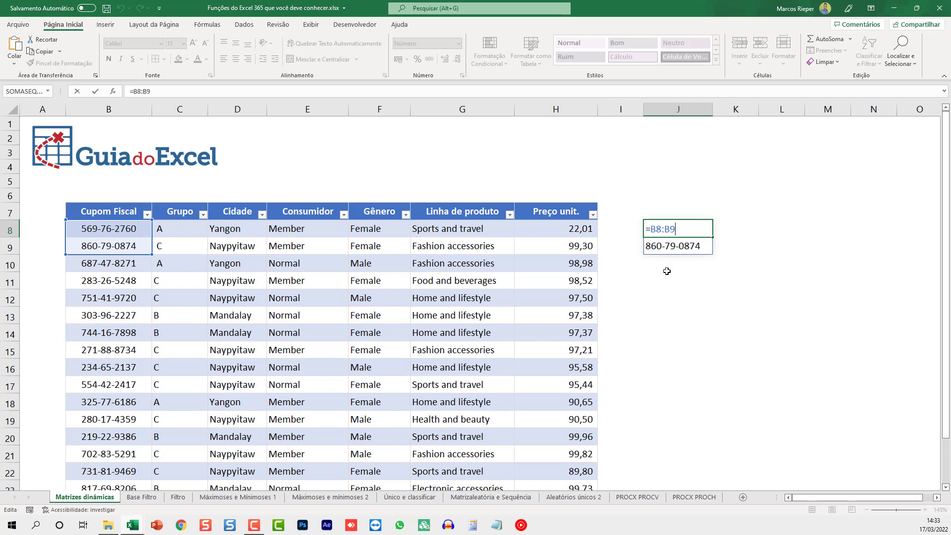
key(ctrl+Return)
Step: Confirm spilled J9 cannot be edited, then delete the spill formula from J8
double_click(663, 247)
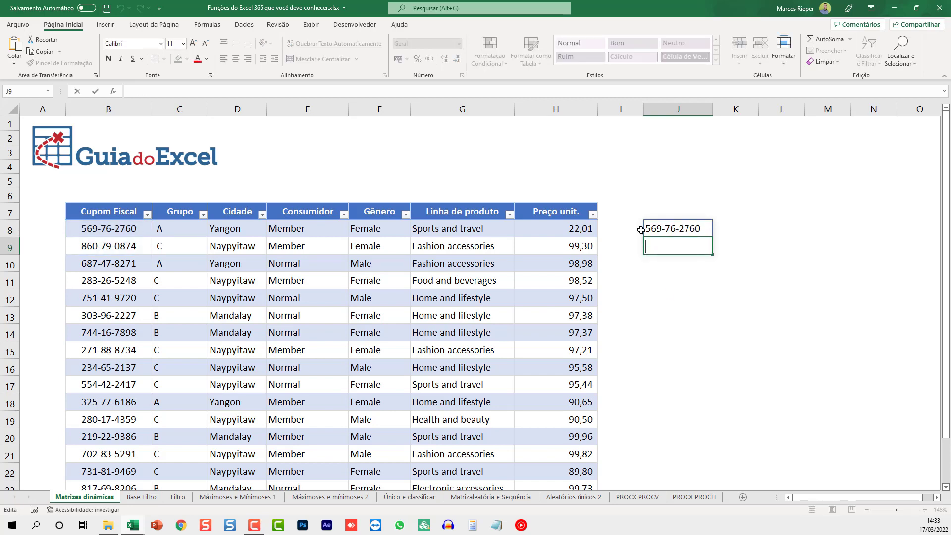
key(Escape)
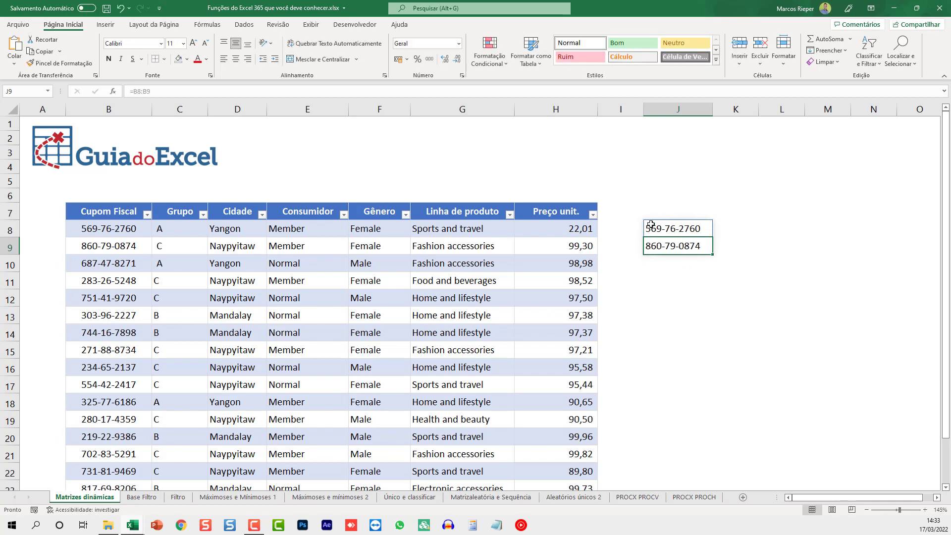
double_click(673, 249)
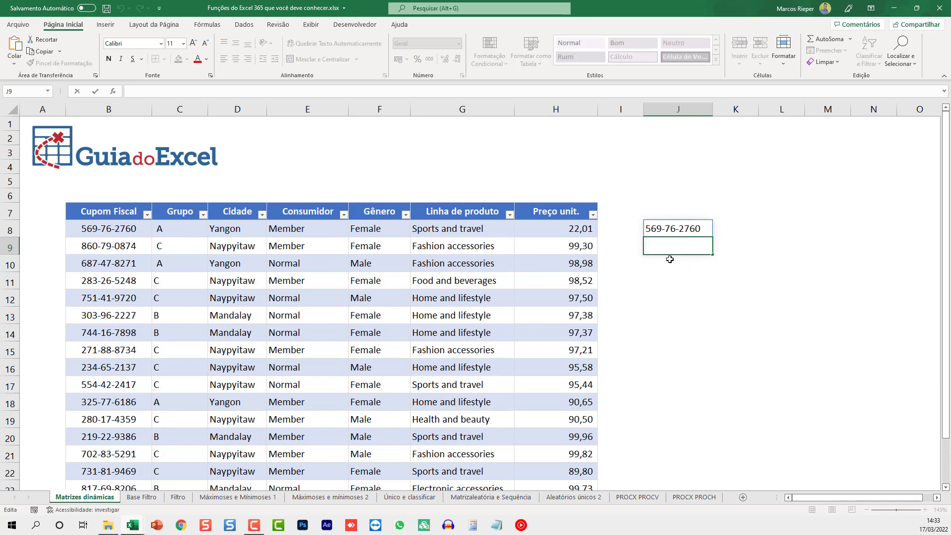
key(Escape)
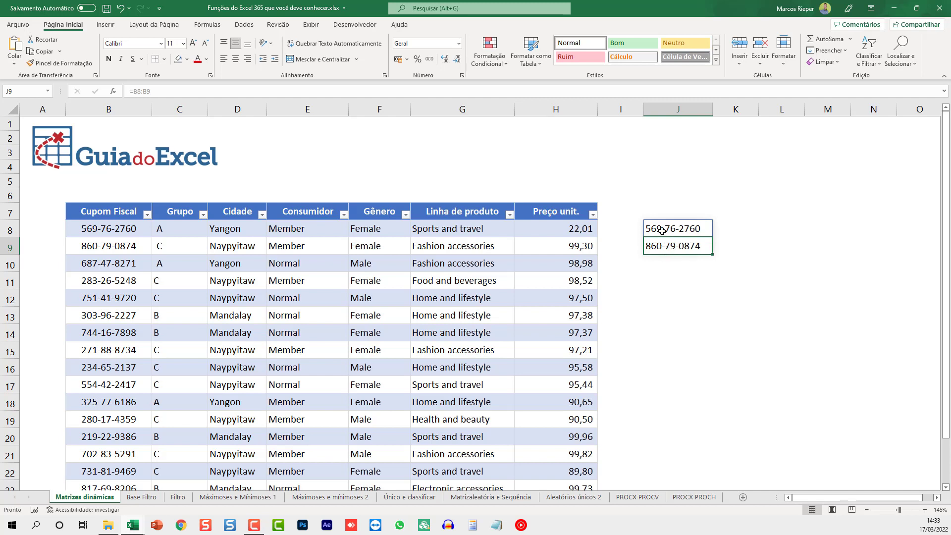
double_click(662, 229)
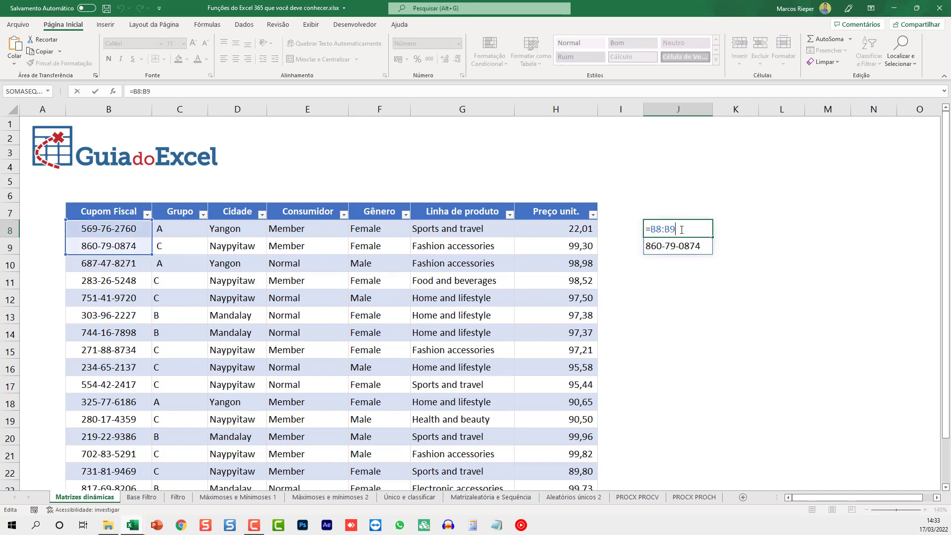
drag(646, 229, 682, 229)
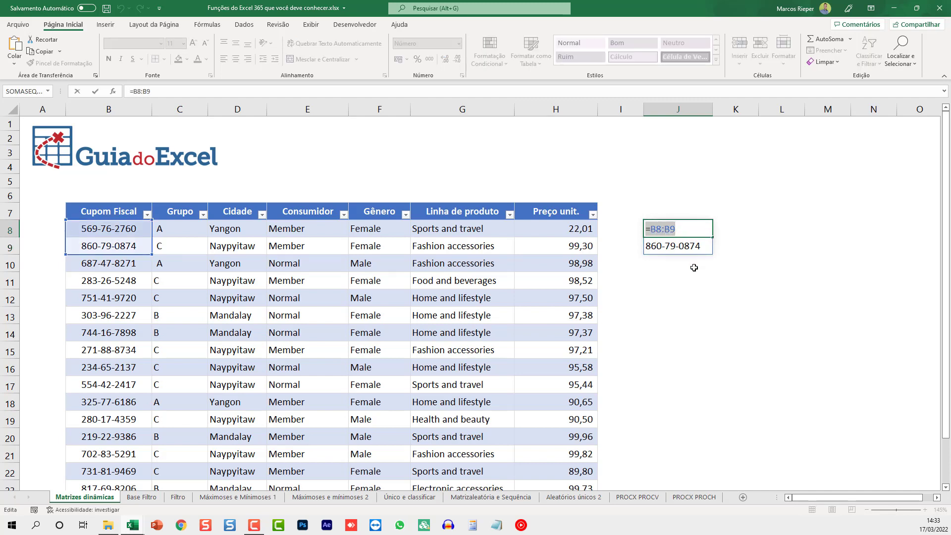
key(Escape)
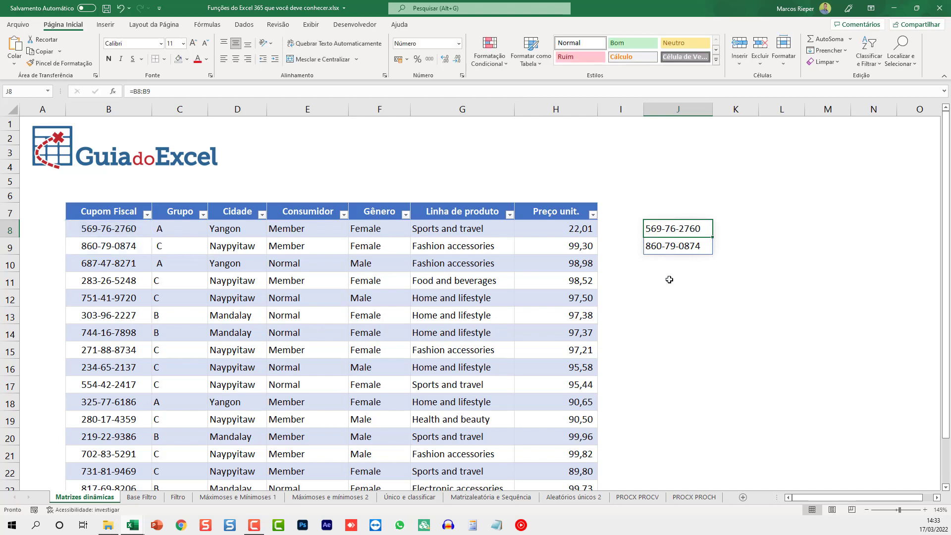
key(Delete)
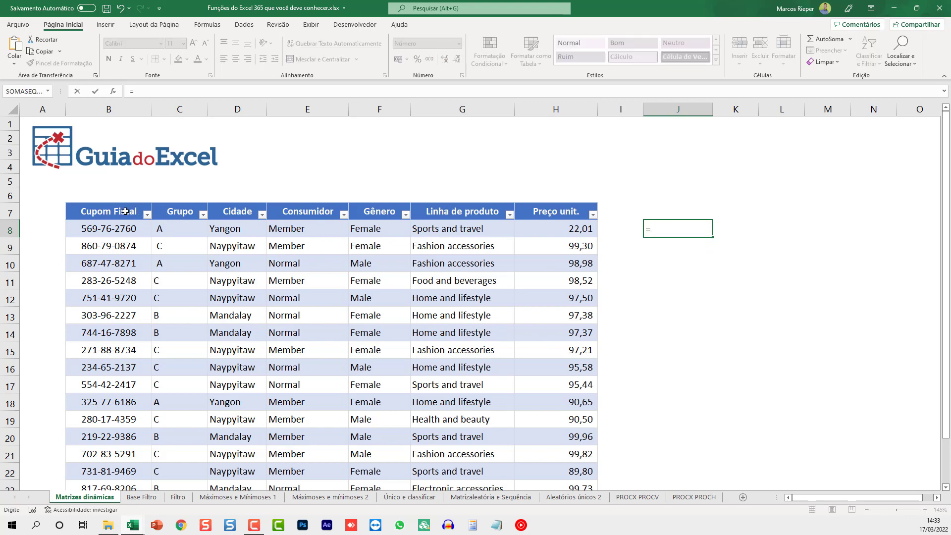
Step: Test a =B7:F14 spill formula in J8, then clear it
text(=)
drag(126, 211, 399, 324)
key(ctrl+Return)
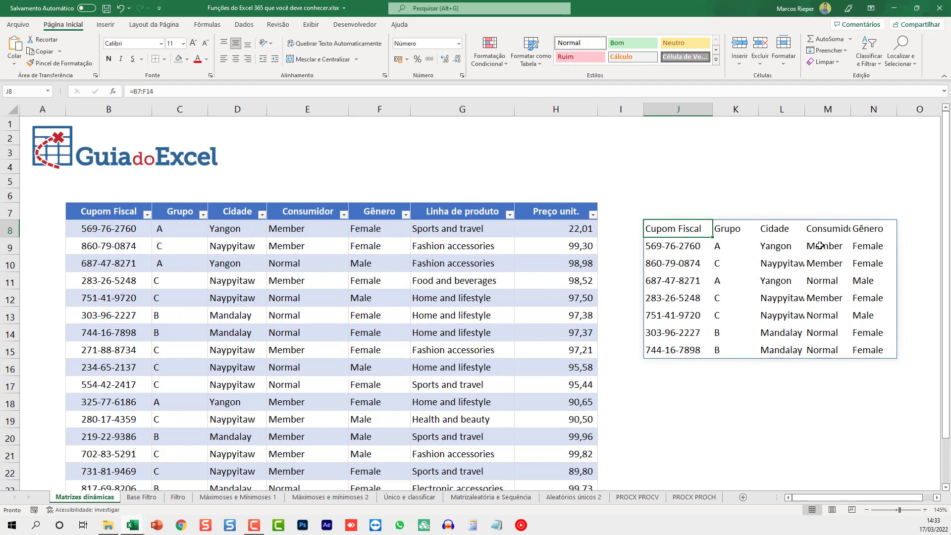
key(Delete)
Step: Enter =Tabela2[#Tudo] in J8 to spill the entire sales table with headers
text(=)
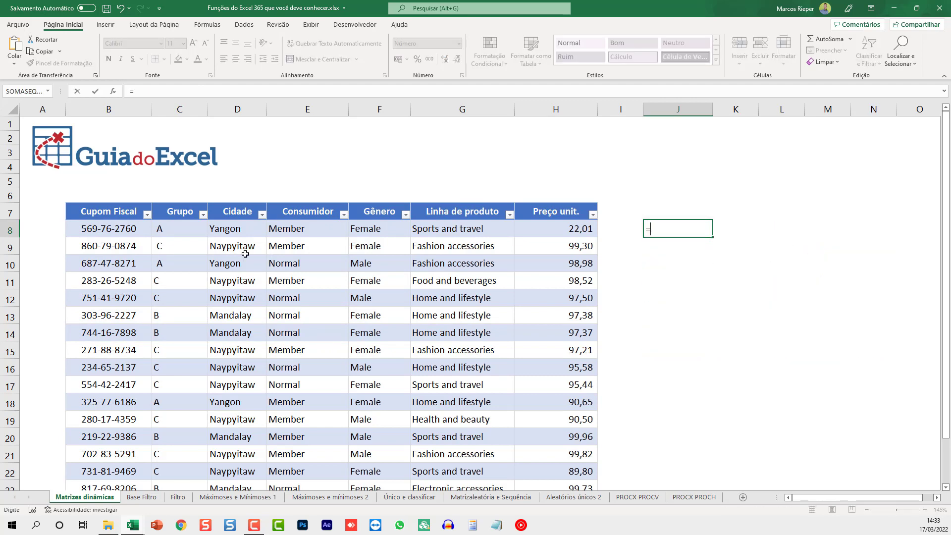
click(113, 212)
double_click(68, 204)
scroll(187, 218, down, 1)
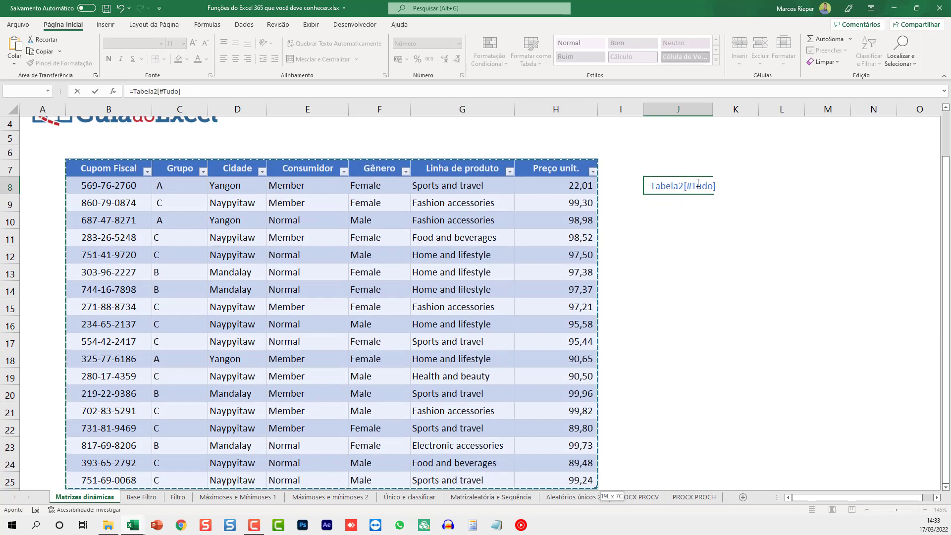
key(ctrl+Return)
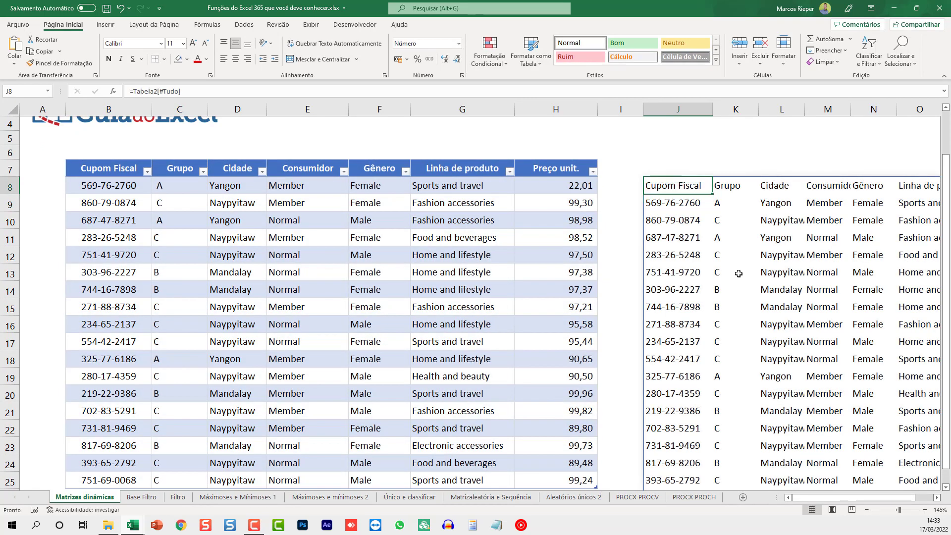
scroll(739, 273, down, 2)
scroll(715, 261, down, 1)
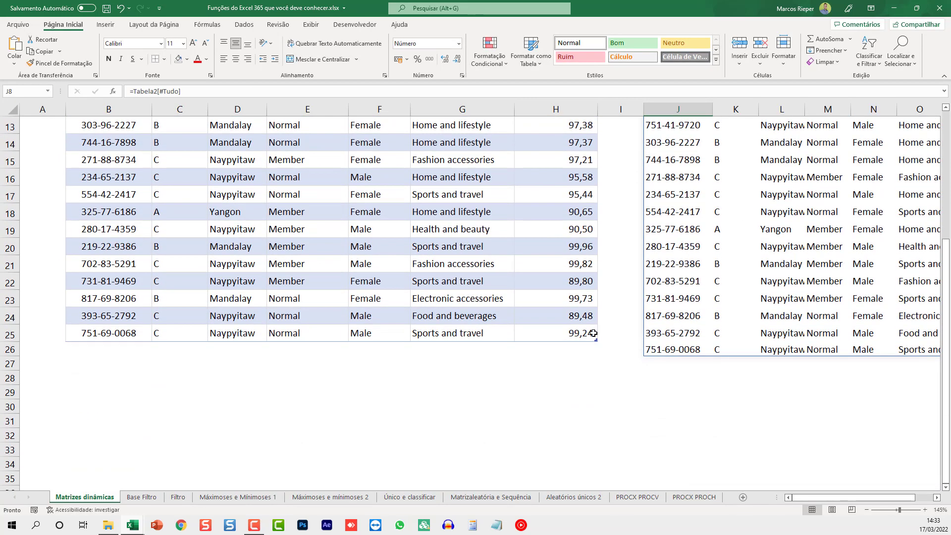
click(123, 348)
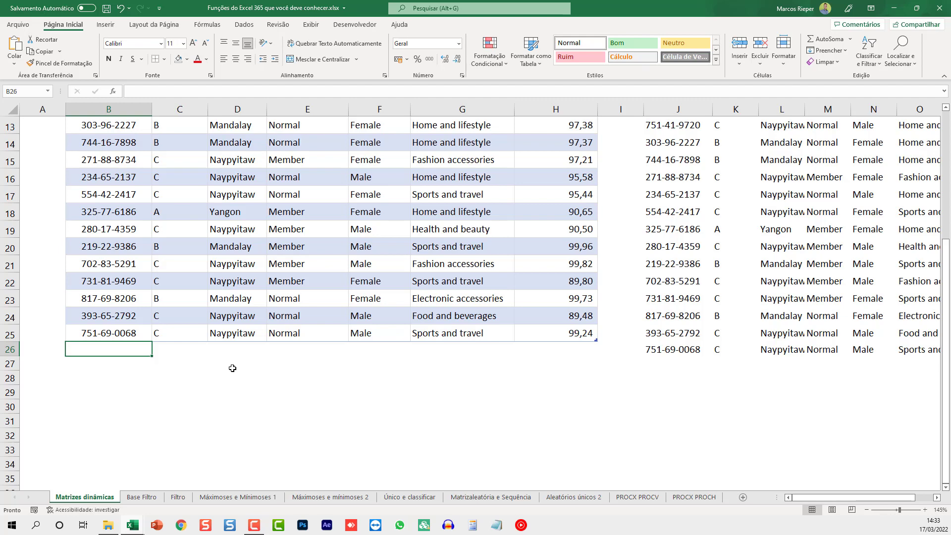
Step: Enter 4654987 in row 26 and check the spilled copy's total line
text(4654987)
key(Return)
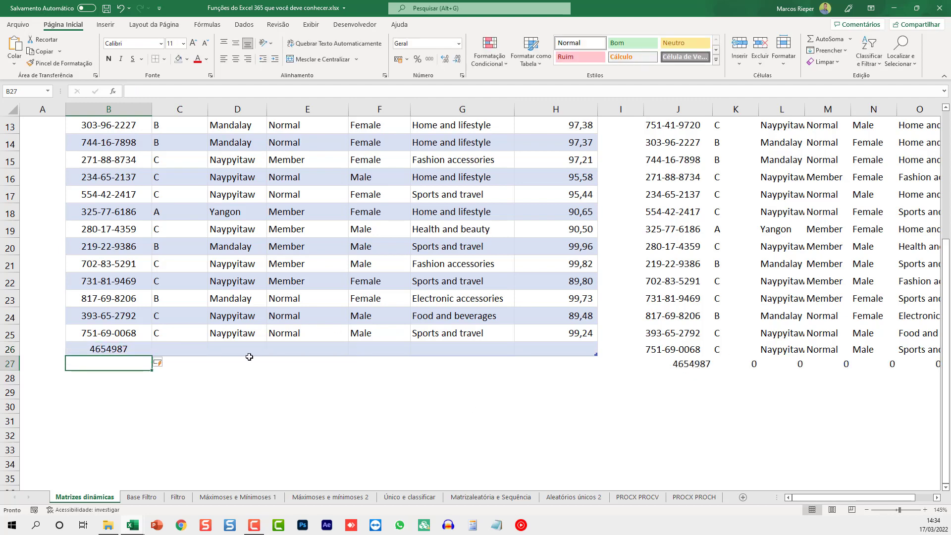
click(683, 363)
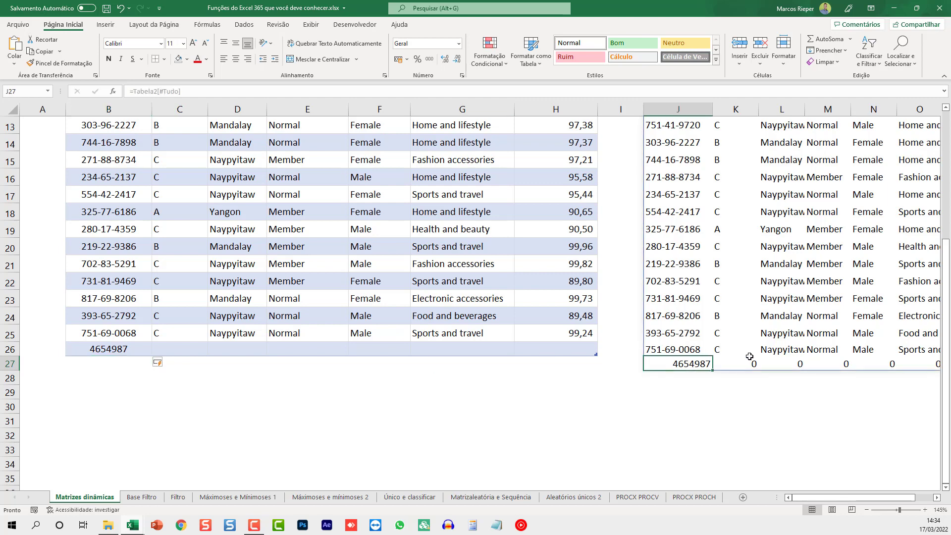
scroll(705, 377, up, 4)
scroll(705, 377, down, 2)
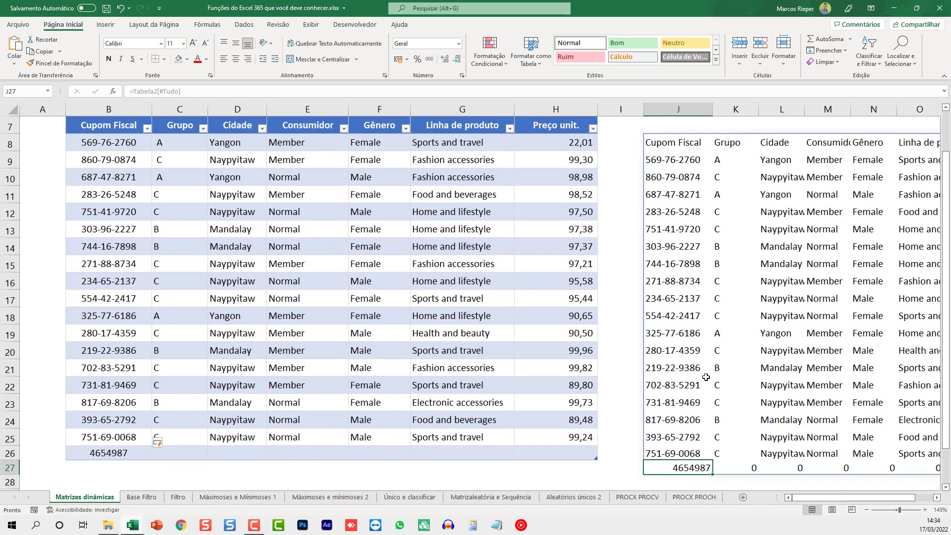
scroll(446, 367, down, 2)
Step: Delete the sales table's total row 26 with Ctrl+-
click(338, 361)
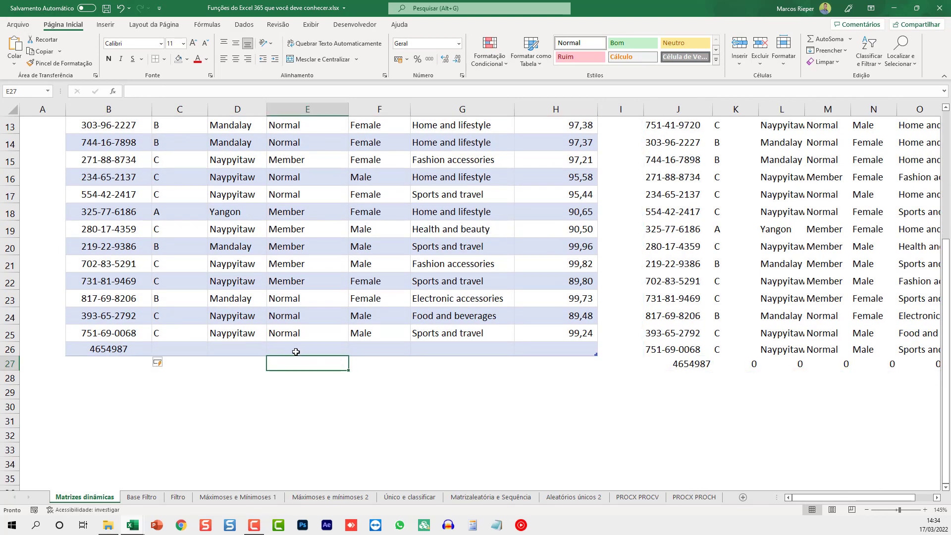
click(334, 352)
key(shift+space)
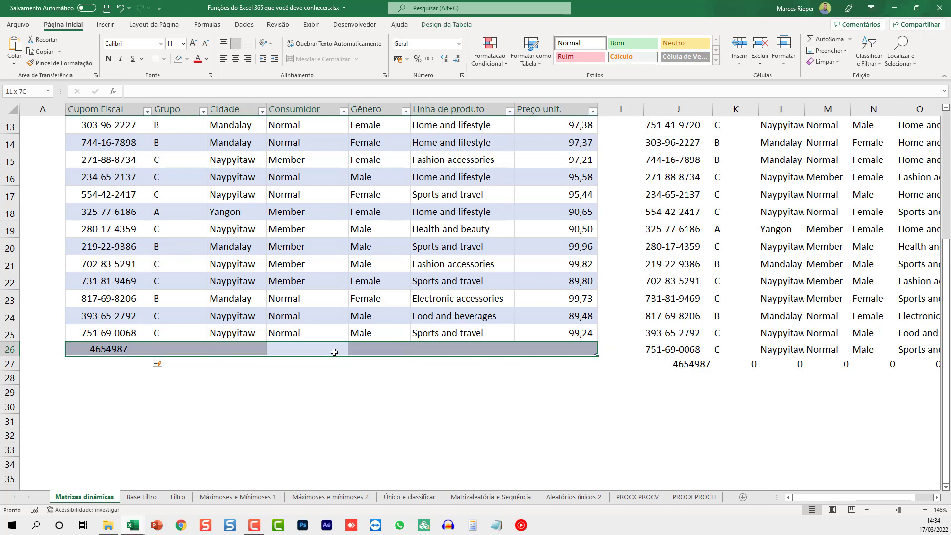
key(ctrl+minus)
scroll(644, 322, up, 4)
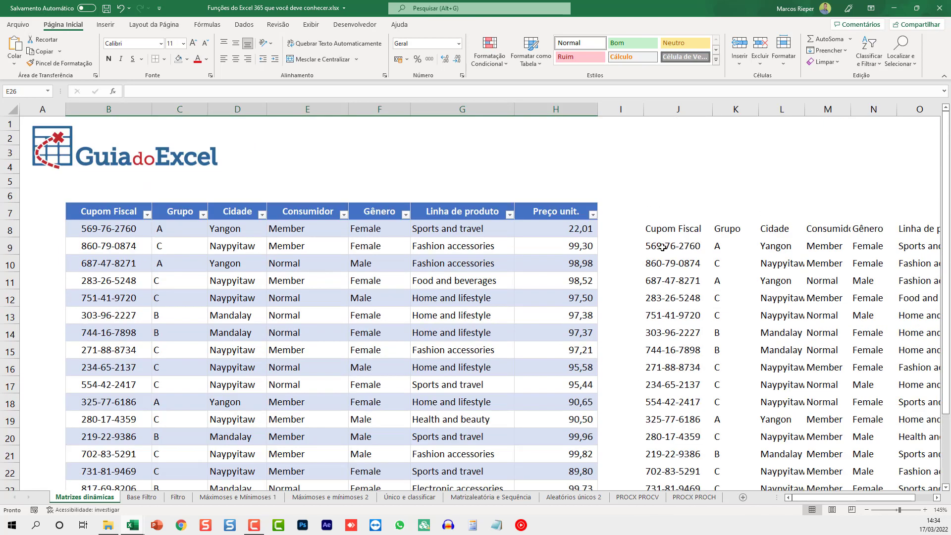
Step: Recommit the J8 spill formula and test editing cells inside the spilled range
click(662, 231)
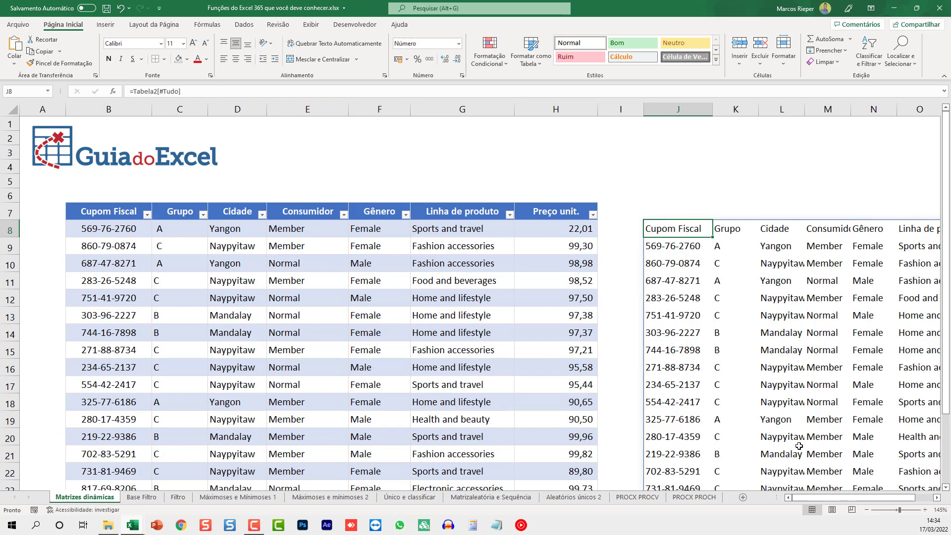
drag(828, 497, 844, 497)
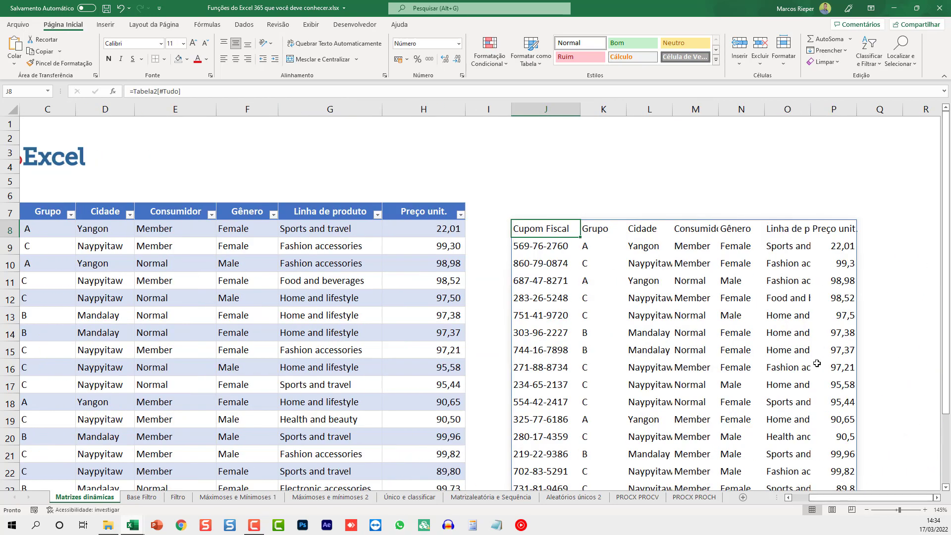
scroll(817, 364, down, 2)
scroll(816, 363, up, 1)
key(F2)
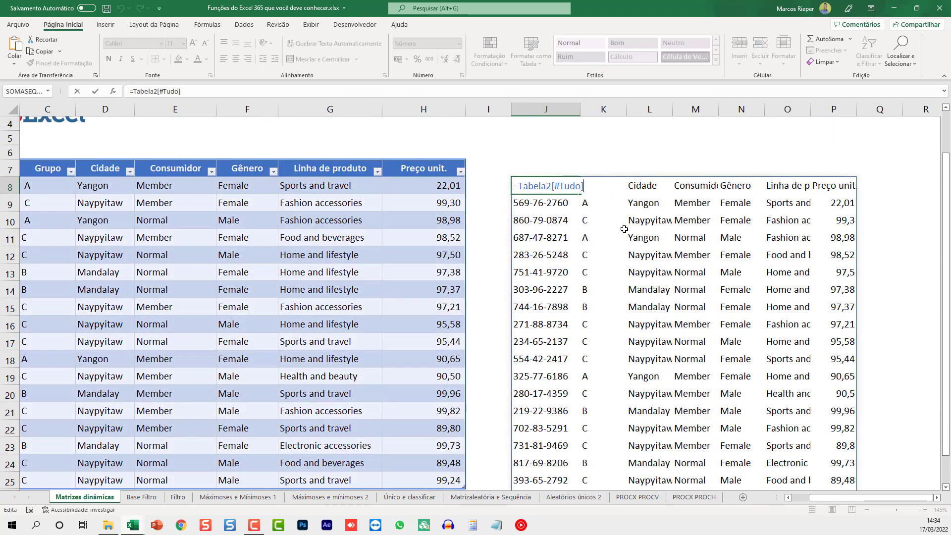
key(Return)
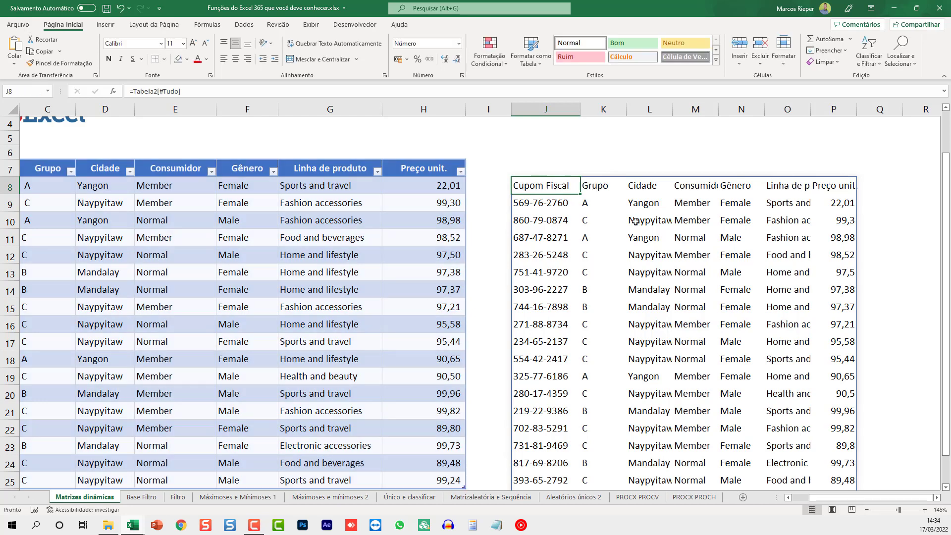
double_click(649, 220)
key(Escape)
double_click(787, 324)
Step: Autofit columns J through P to show the spilled text in full
key(Escape)
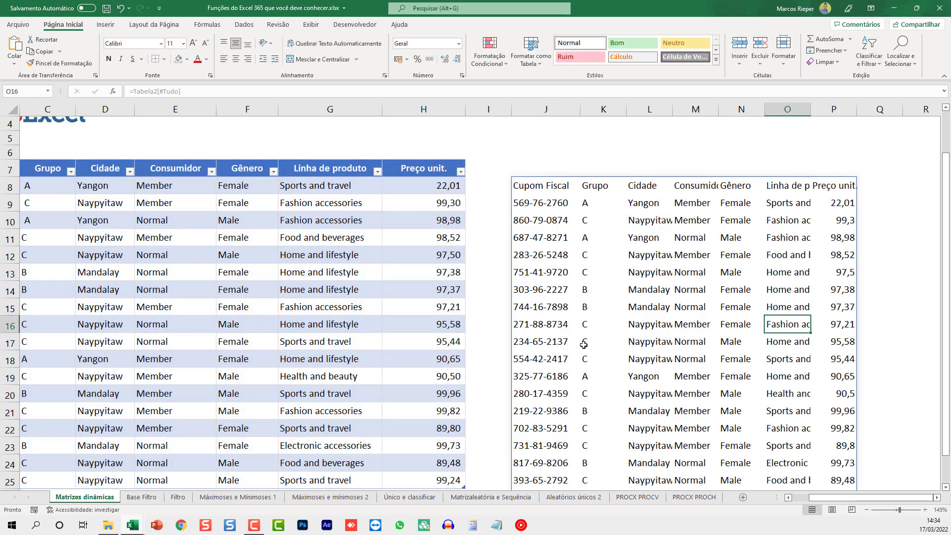
drag(553, 113, 837, 109)
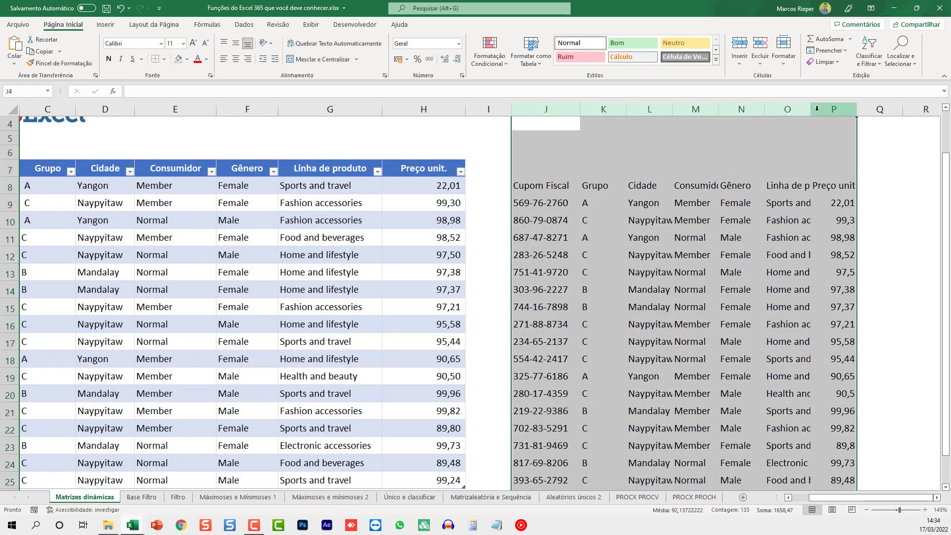
double_click(811, 109)
click(870, 226)
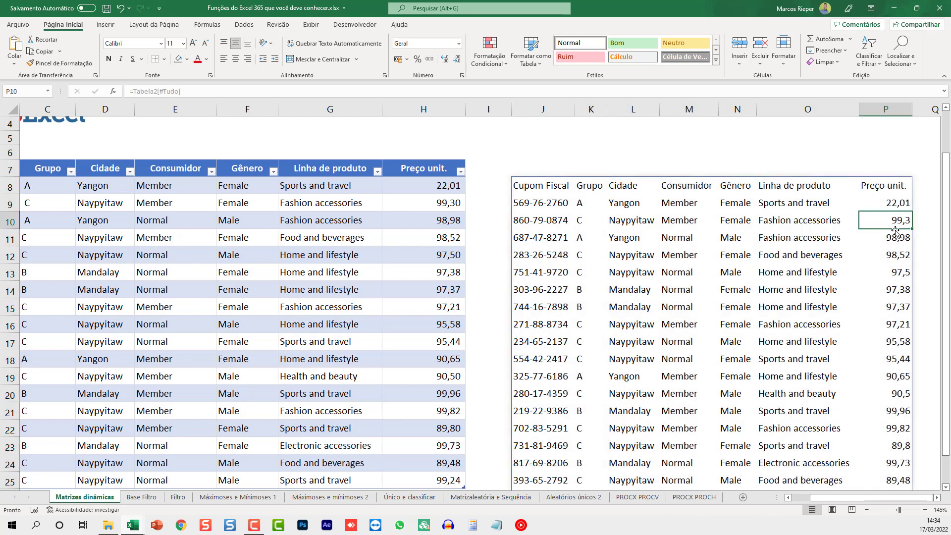
Step: Enter =SOMA(P9:P26) in R9 to total the unit prices to 1658,47
key(Right)
key(Up)
key(Right)
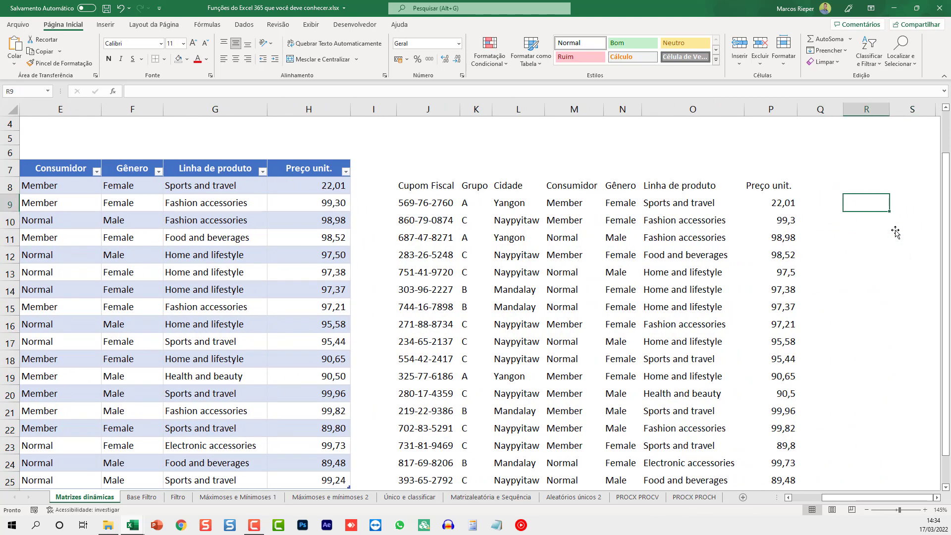
text(=soma()
key(Left)
key(Left)
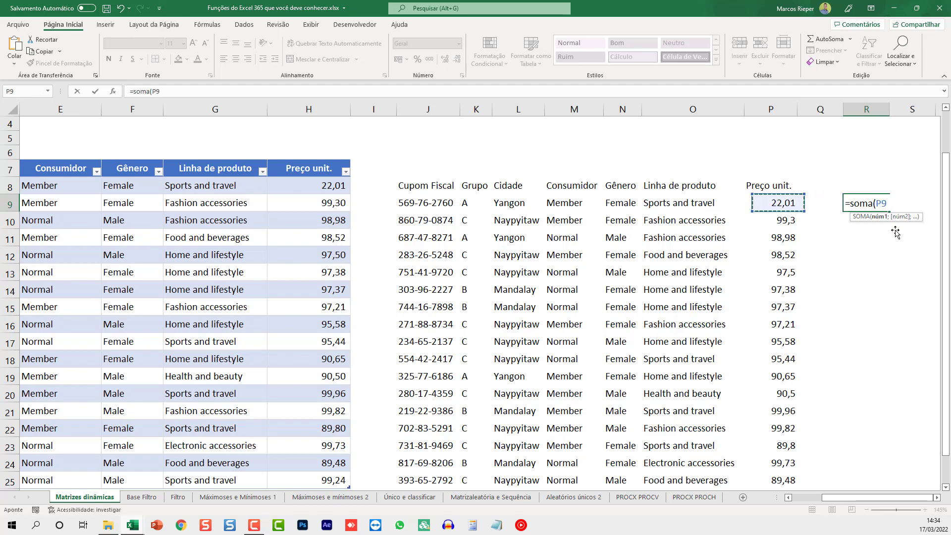
key(ctrl+shift+Down)
key(ctrl+Return)
key(F2)
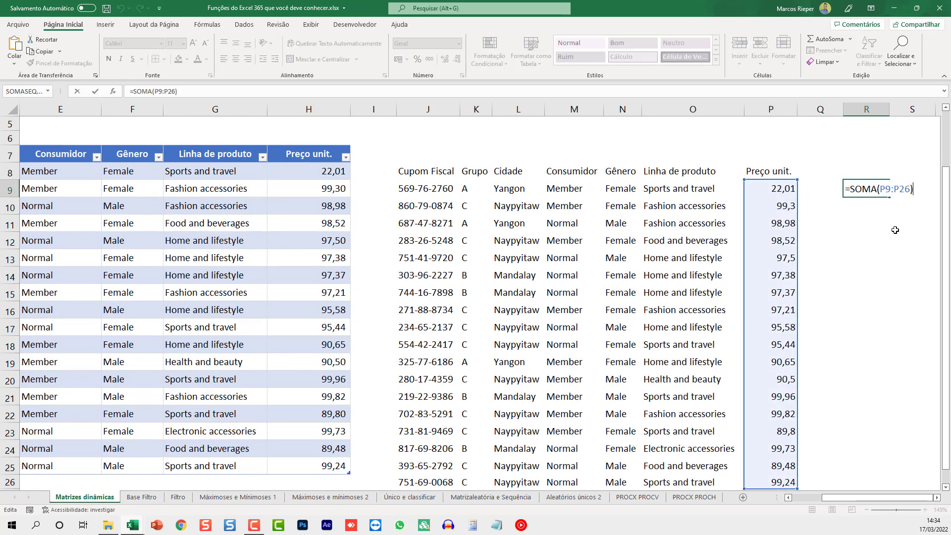
key(Escape)
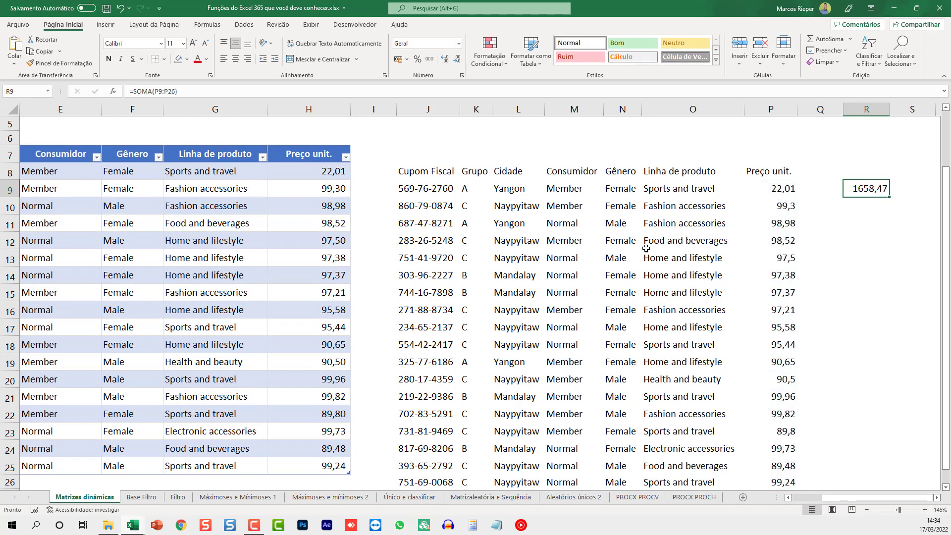
Step: Attempt to clear spilled cell O11, undo, then delete the sum from R9
click(695, 222)
key(BackSpace)
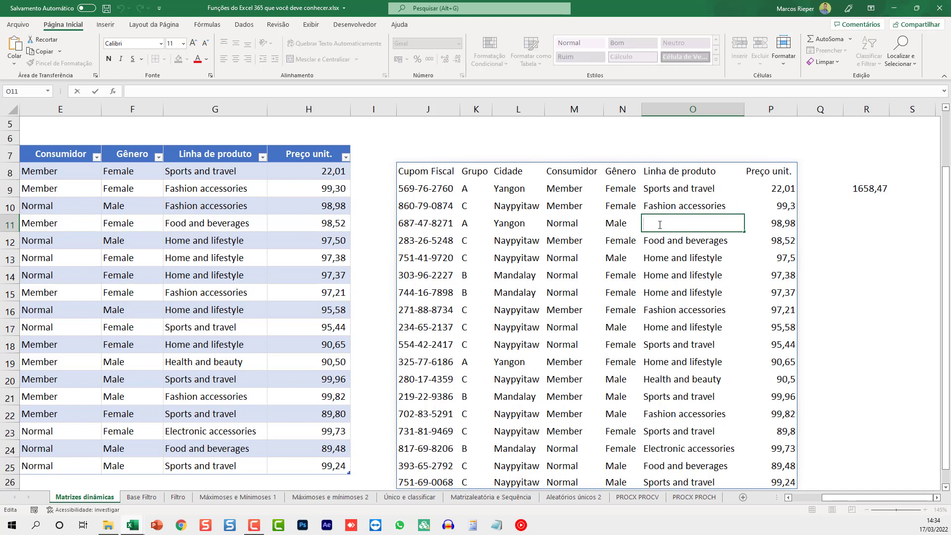
click(441, 173)
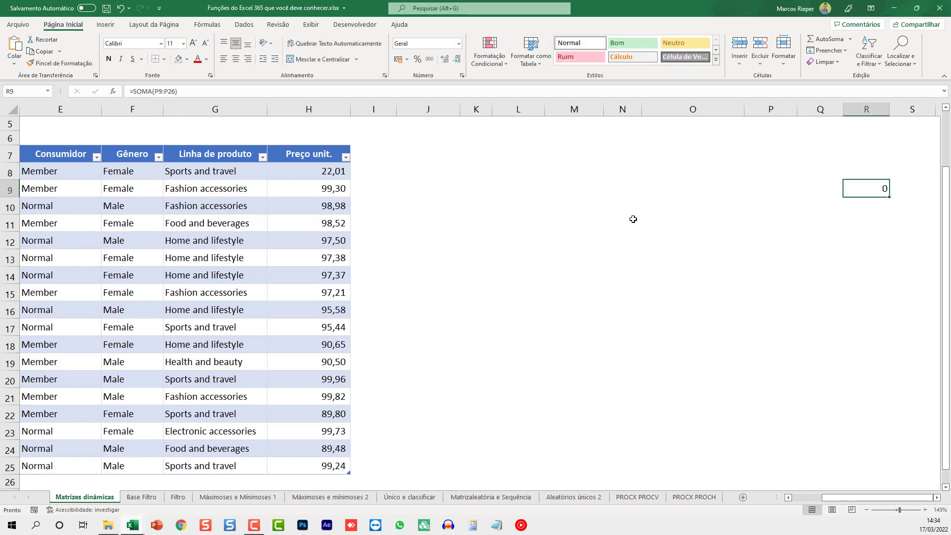
key(ctrl+z)
click(869, 184)
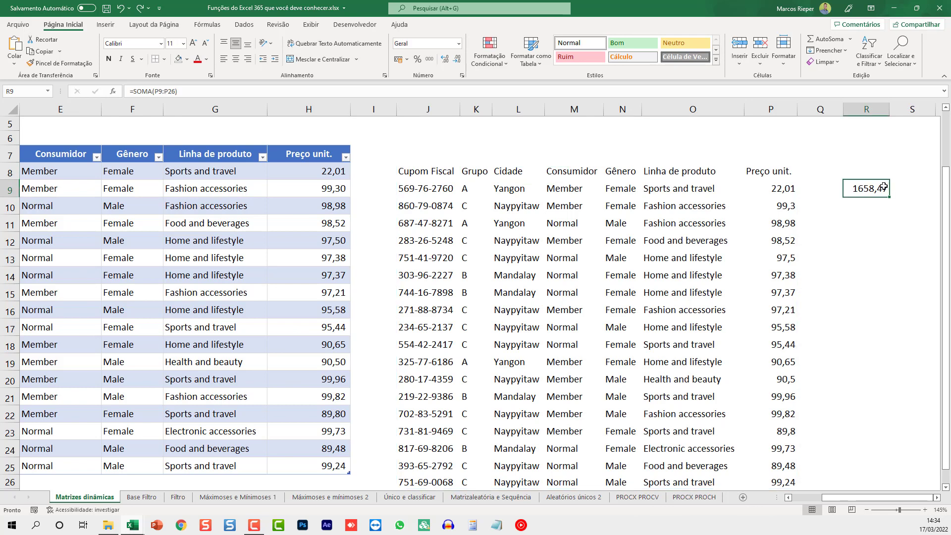
key(Delete)
click(442, 258)
text(12213)
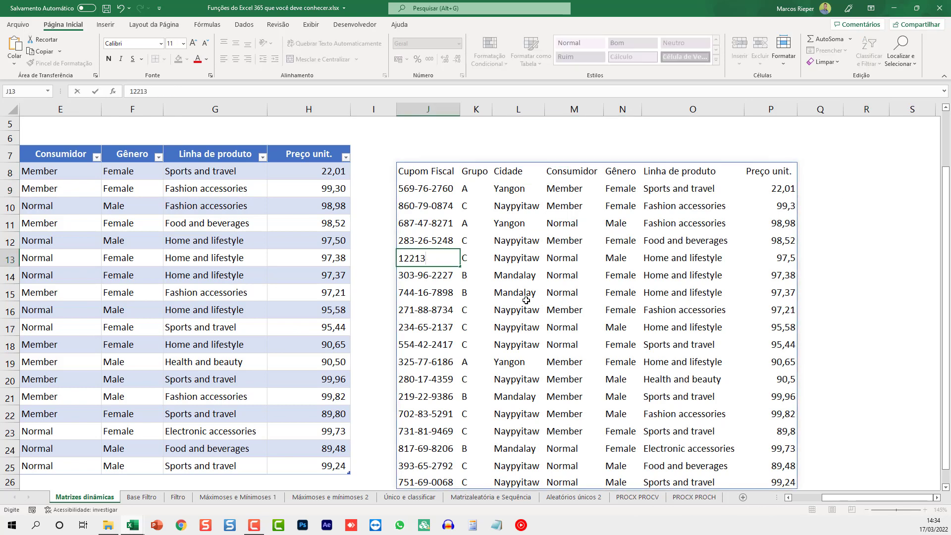
key(Return)
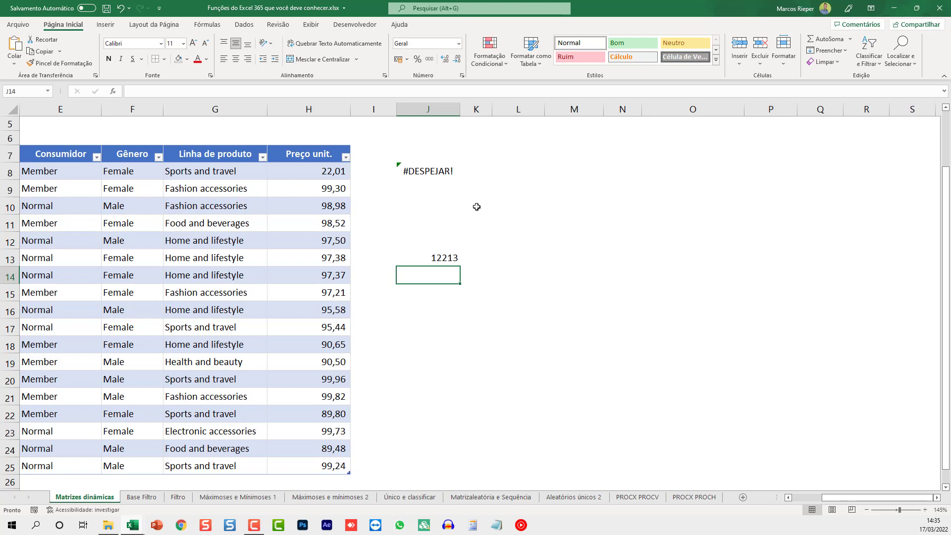
click(404, 169)
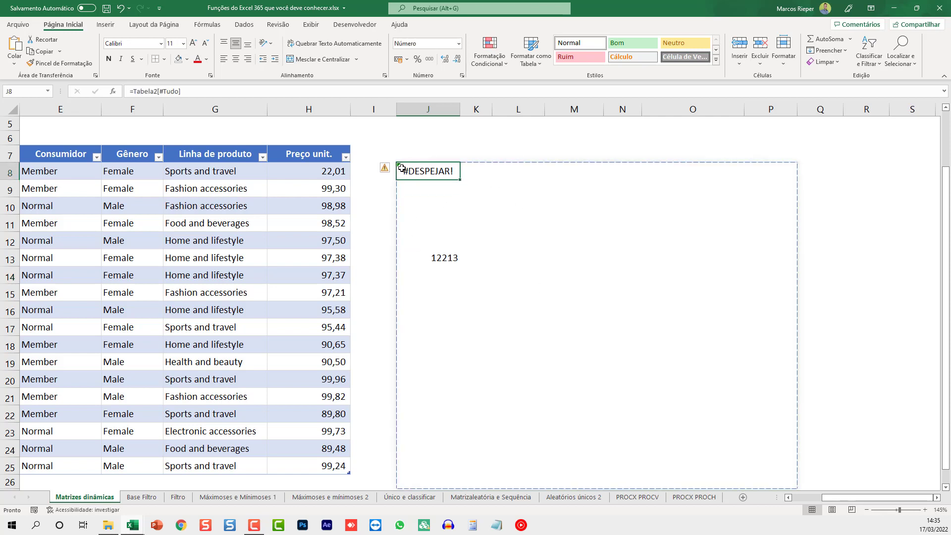
click(385, 169)
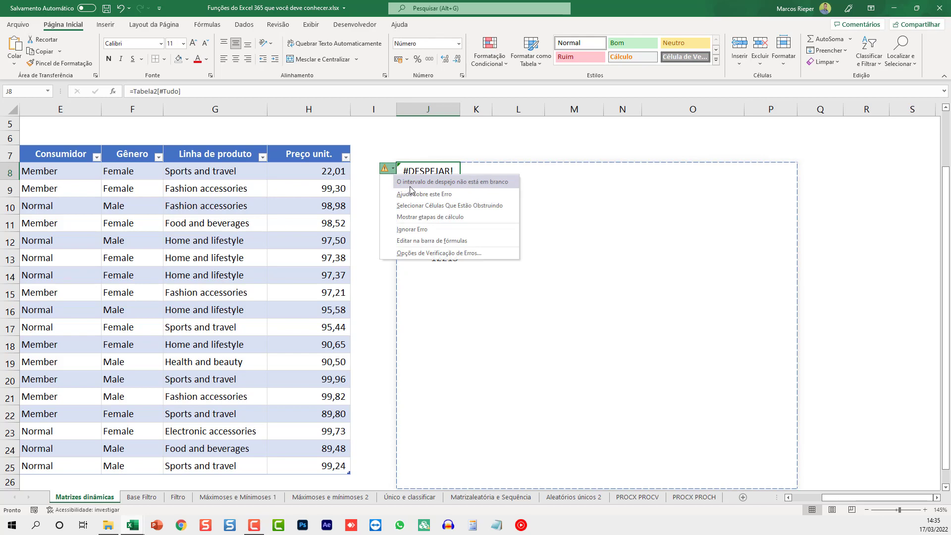
click(460, 317)
click(431, 258)
key(Delete)
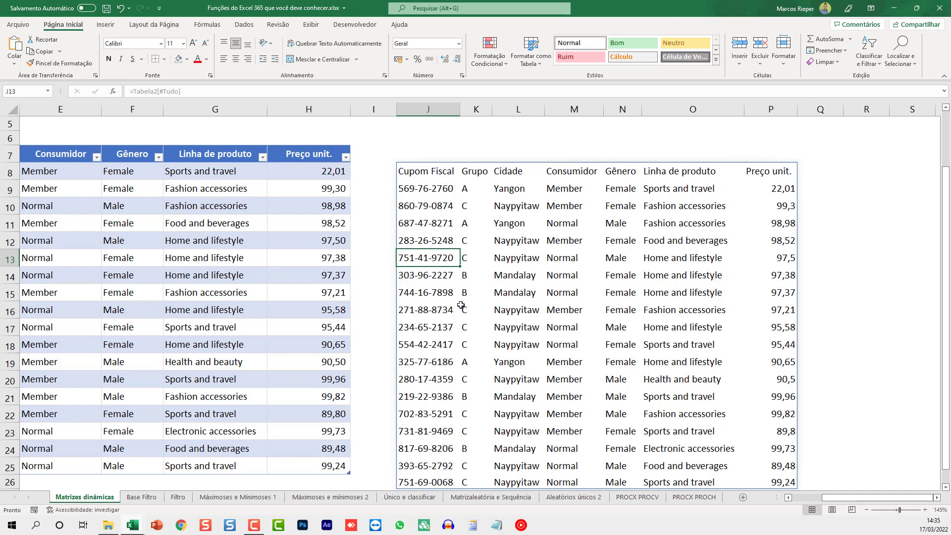
scroll(461, 306, up, 2)
click(429, 230)
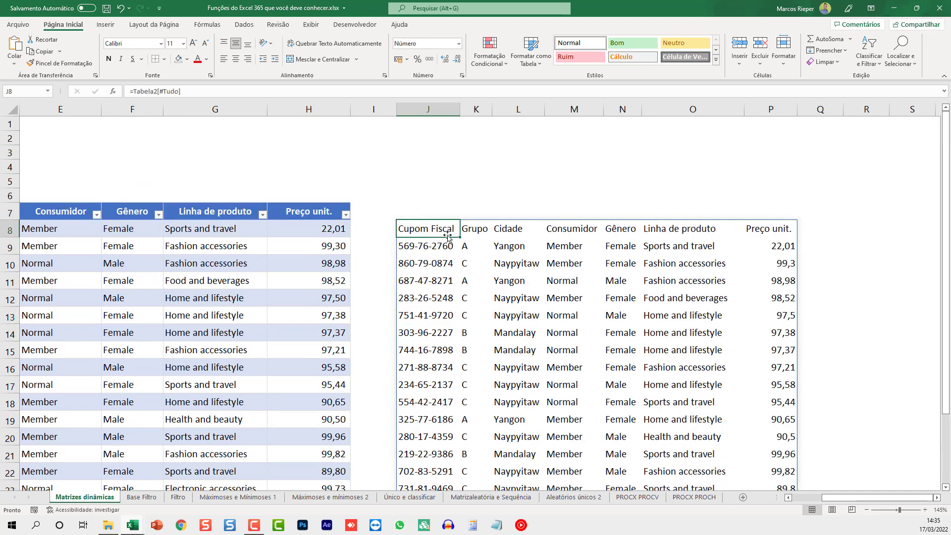
key(Home)
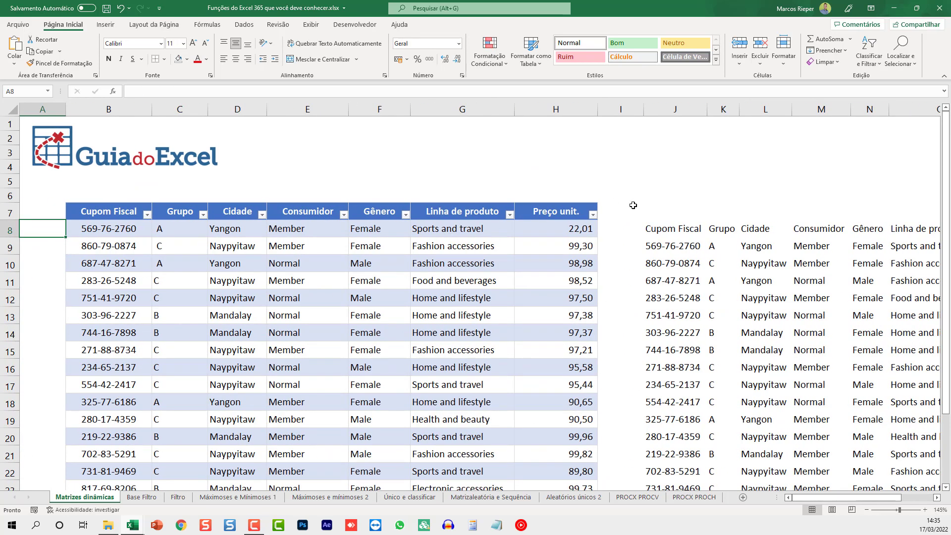
click(674, 232)
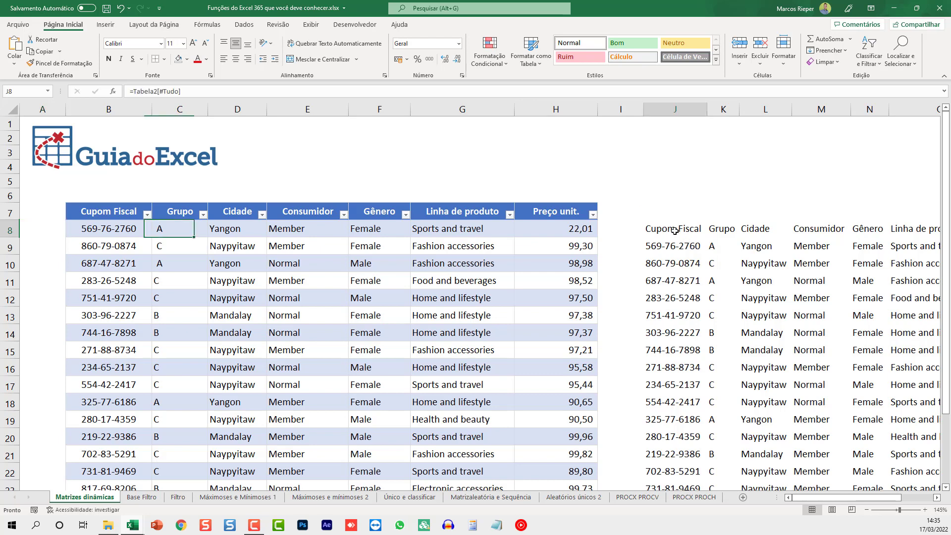
Step: On Base Filtro, step along row 11 of the table to the Vencimento date
click(143, 497)
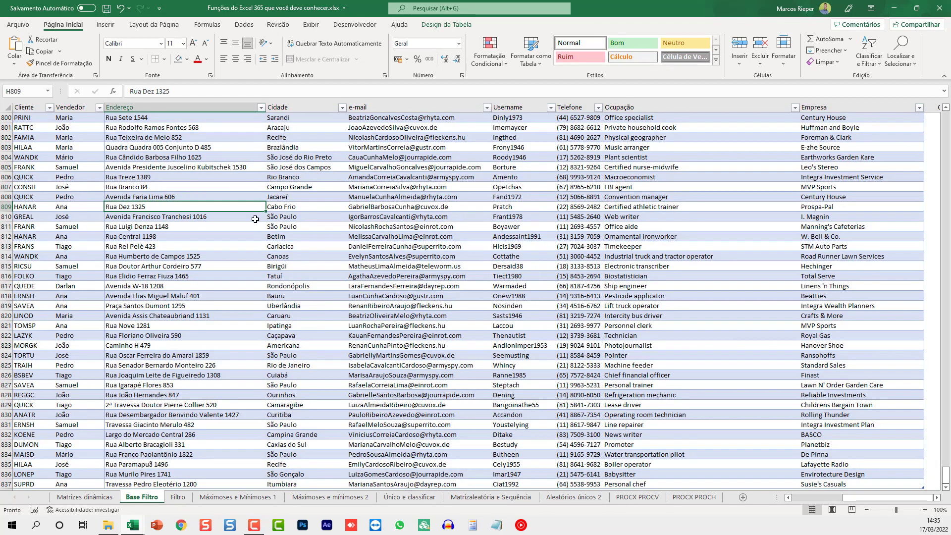
key(ctrl+Home)
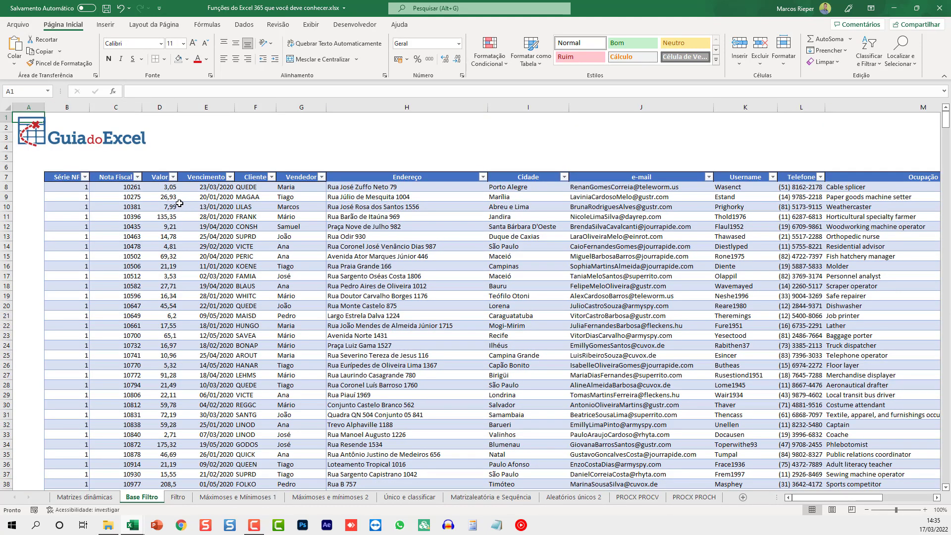
click(642, 218)
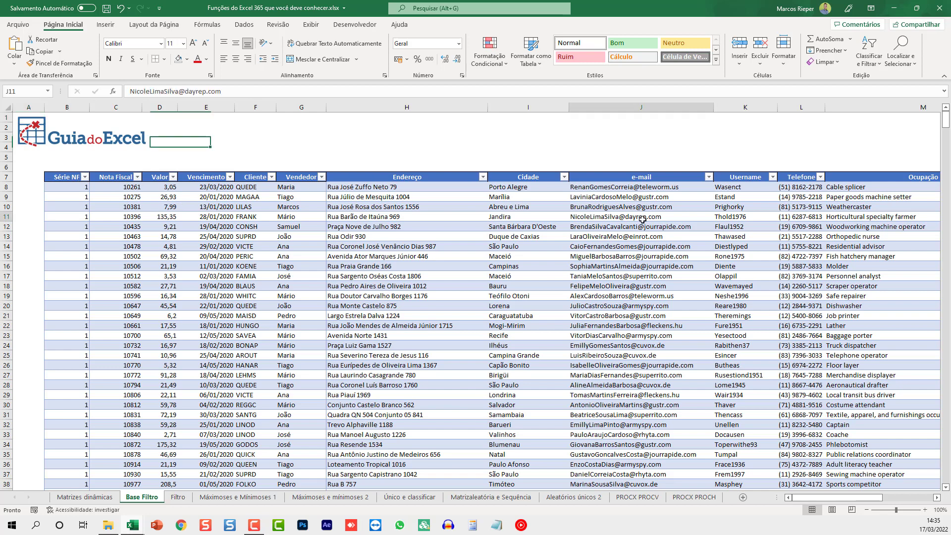
key(Right)
key(Right)
key(Right)
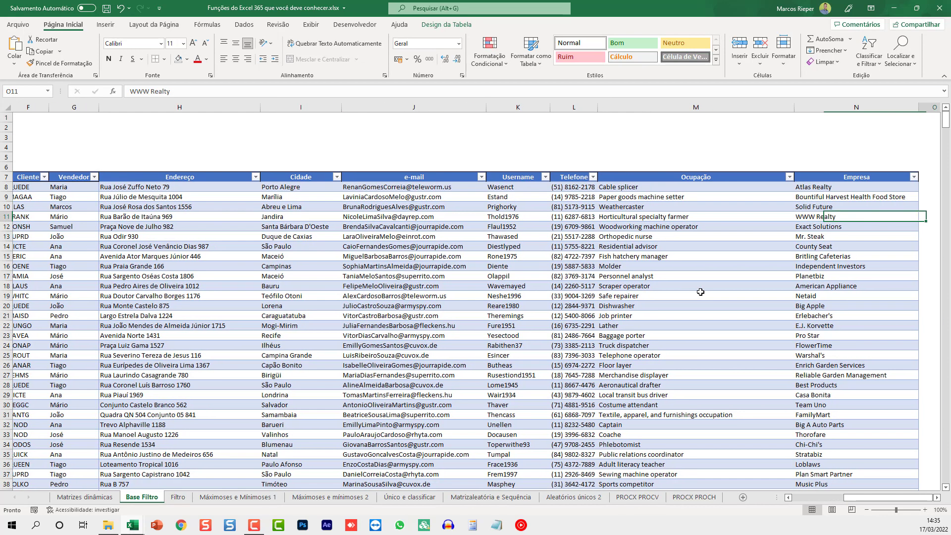
key(Left)
key(Left)
key(Left)
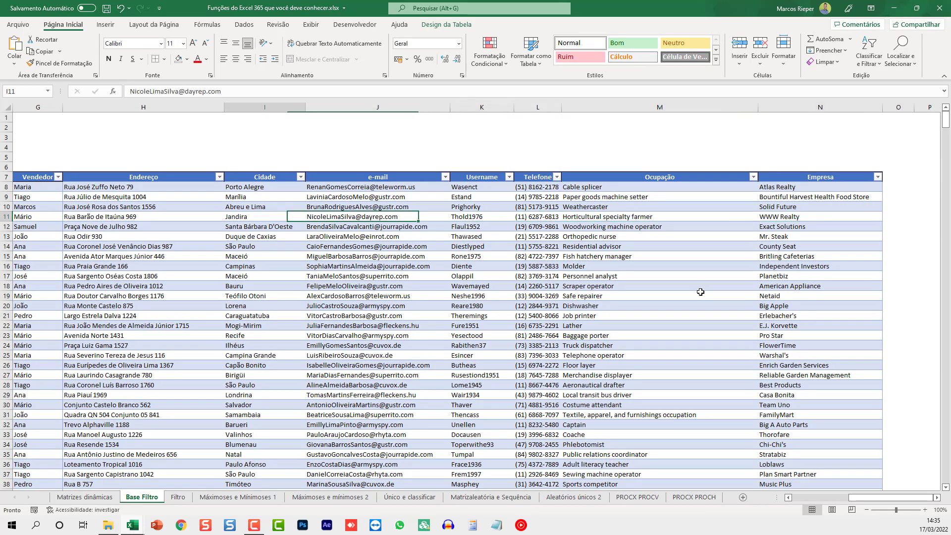
key(Left)
key(Left)
key(Left)
key(Left)
key(Left)
key(Left)
key(Left)
key(Left)
key(Left)
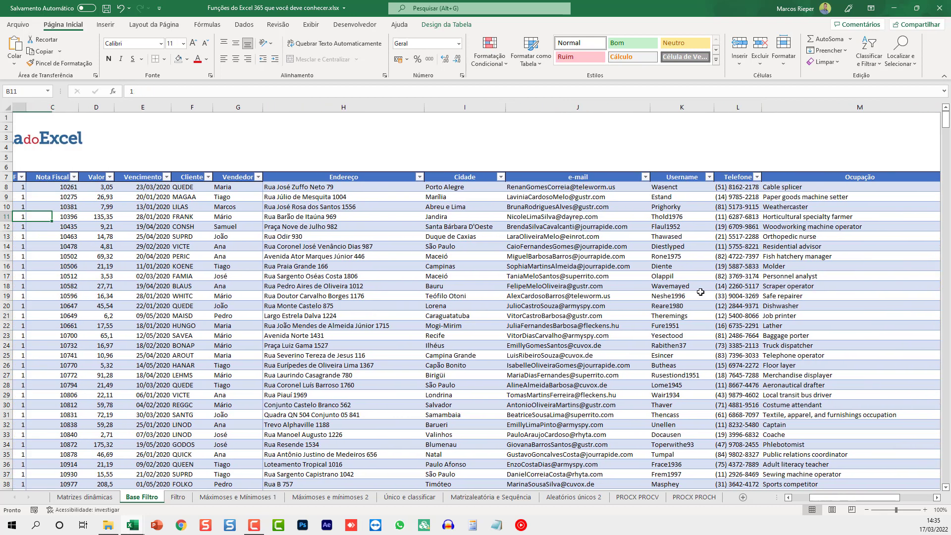
key(Right)
key(Right)
key(Right)
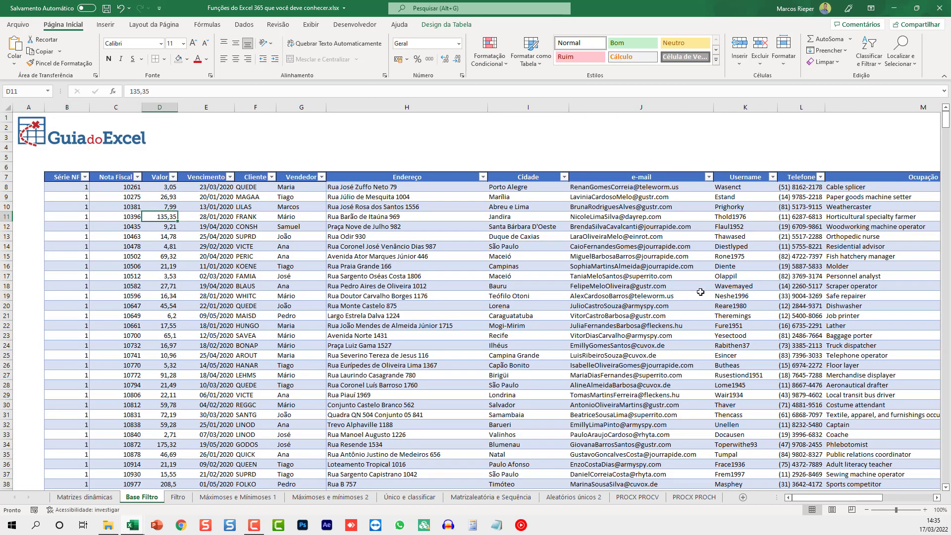
key(Right)
key(Right)
key(Left)
key(Left)
key(Left)
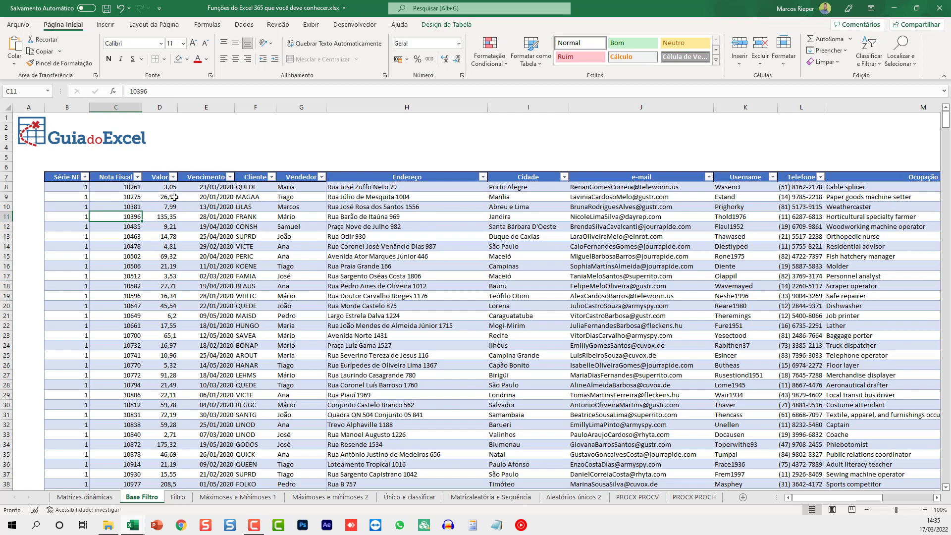
Step: Mark sample Vencimento, Cliente, Vendedor and Cidade ranges, then switch to the Filtro sheet
drag(204, 187, 204, 325)
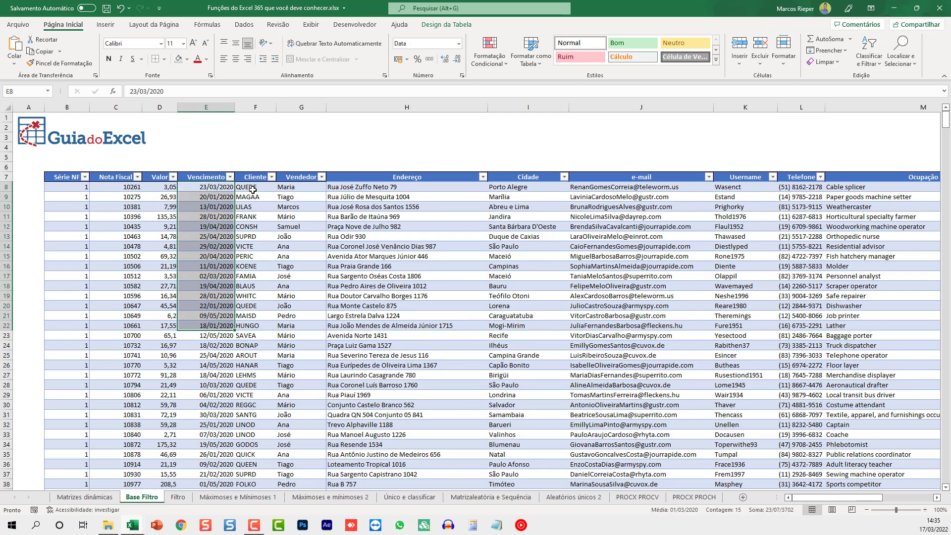
drag(252, 189, 252, 323)
drag(307, 187, 302, 345)
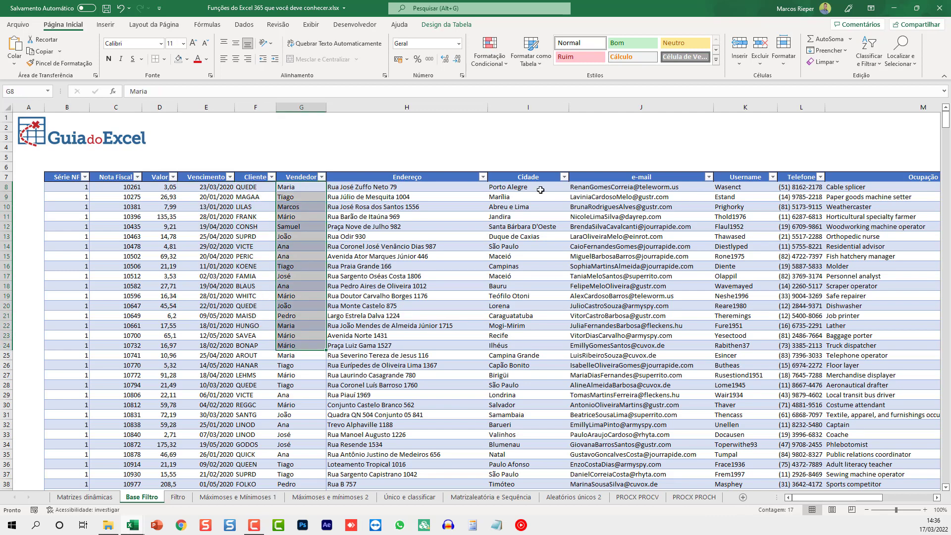
drag(540, 189, 533, 287)
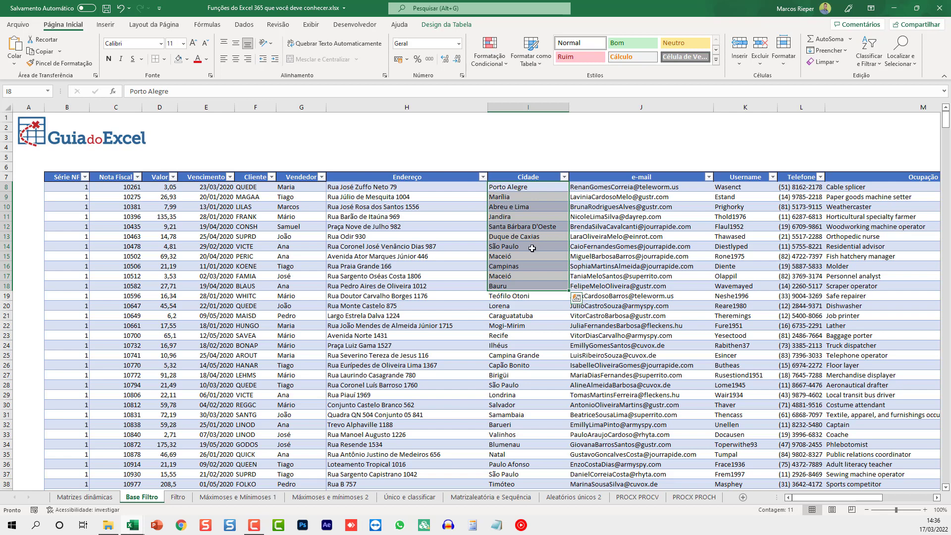
click(179, 497)
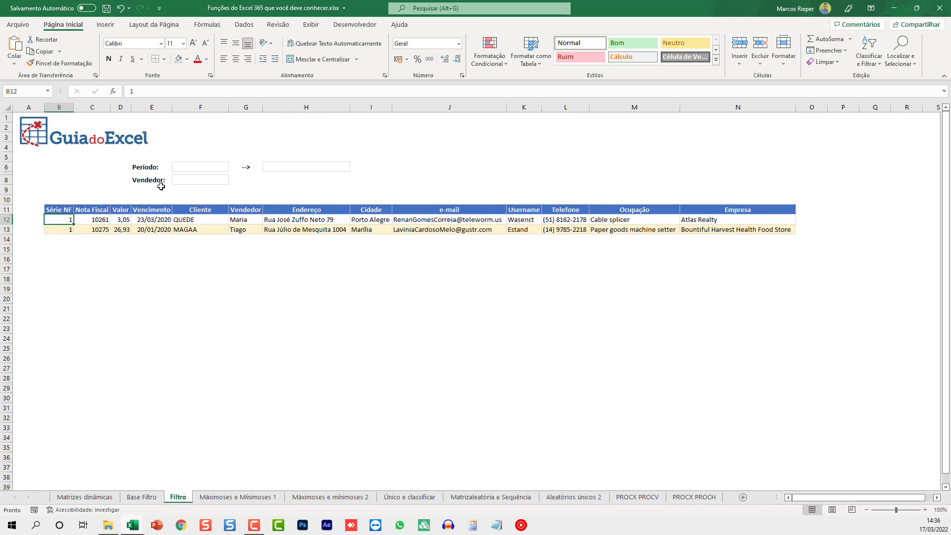
Step: Select the Período fields F6 and H6 and the Vendedor field F8
click(188, 167)
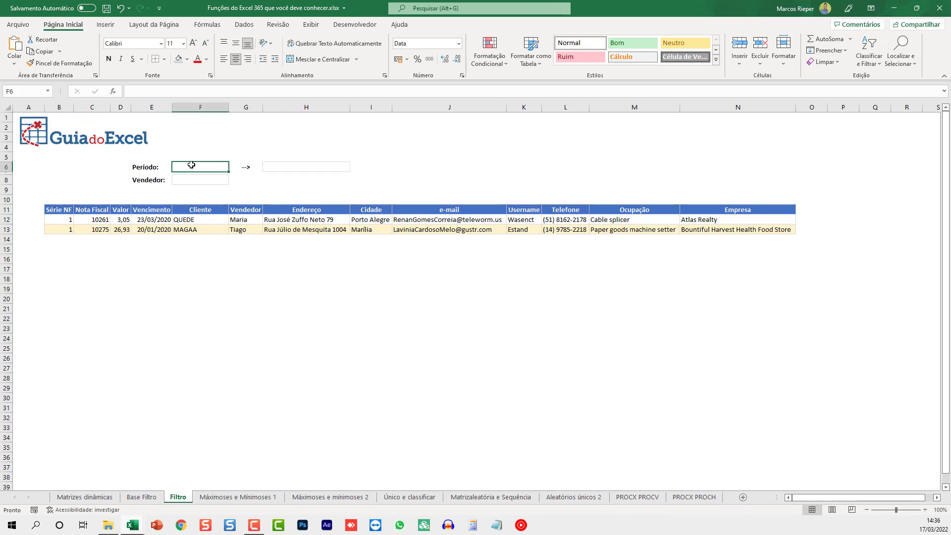
click(290, 167)
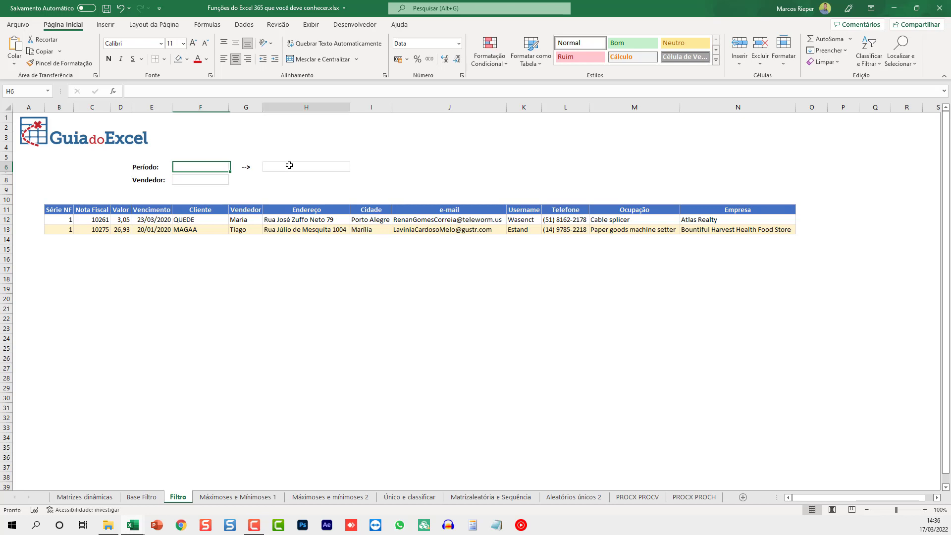
click(188, 184)
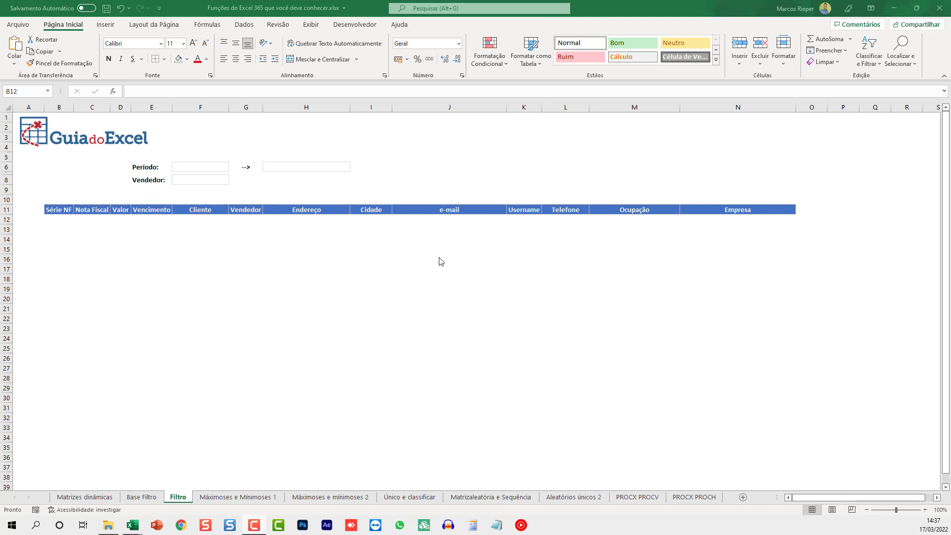
click(64, 223)
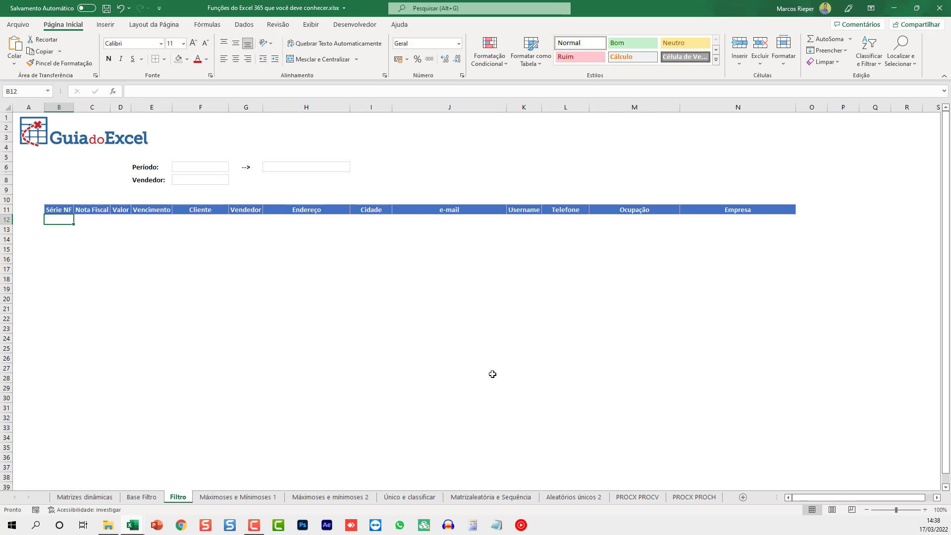
scroll(493, 374, up, 1)
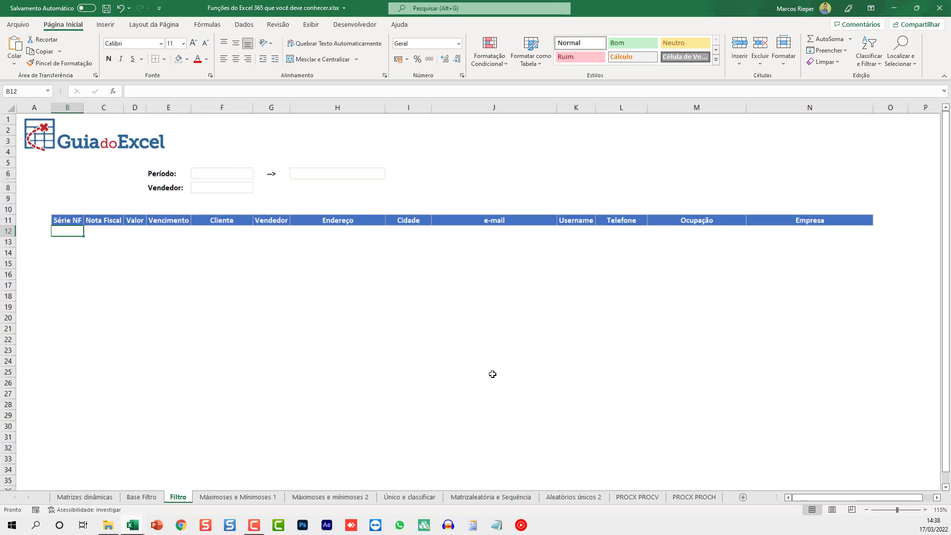
scroll(492, 373, up, 1)
scroll(491, 375, down, 3)
scroll(490, 377, up, 2)
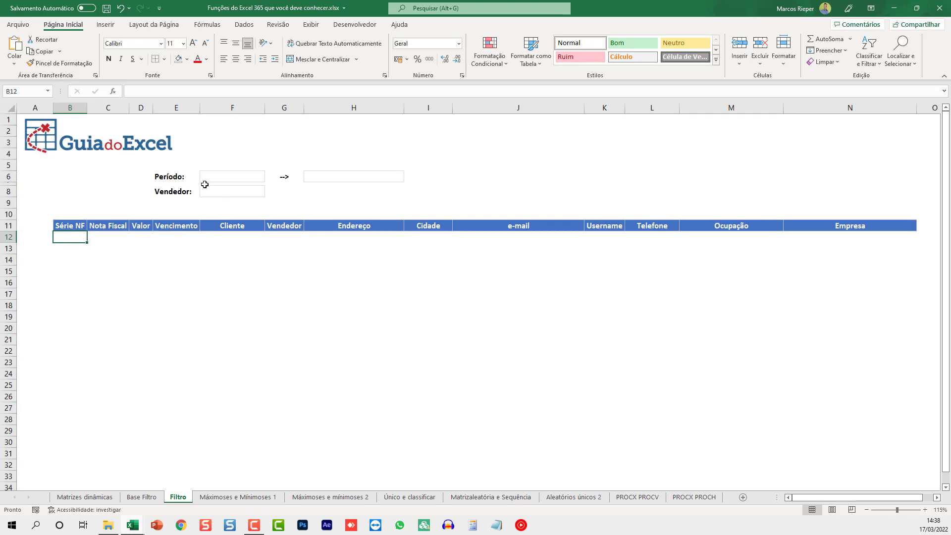
scroll(286, 281, up, 1)
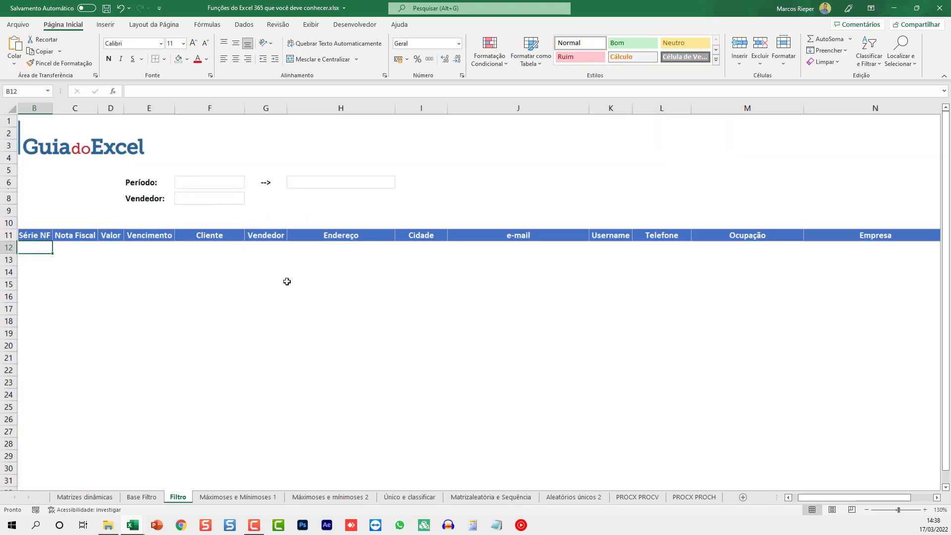
scroll(285, 278, up, 1)
scroll(284, 278, up, 1)
click(255, 223)
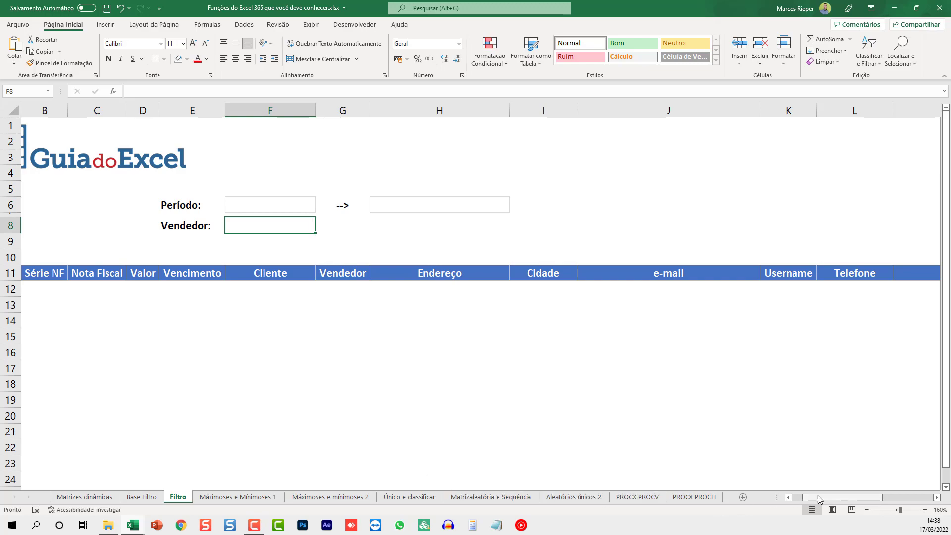
scroll(820, 500, left, 1)
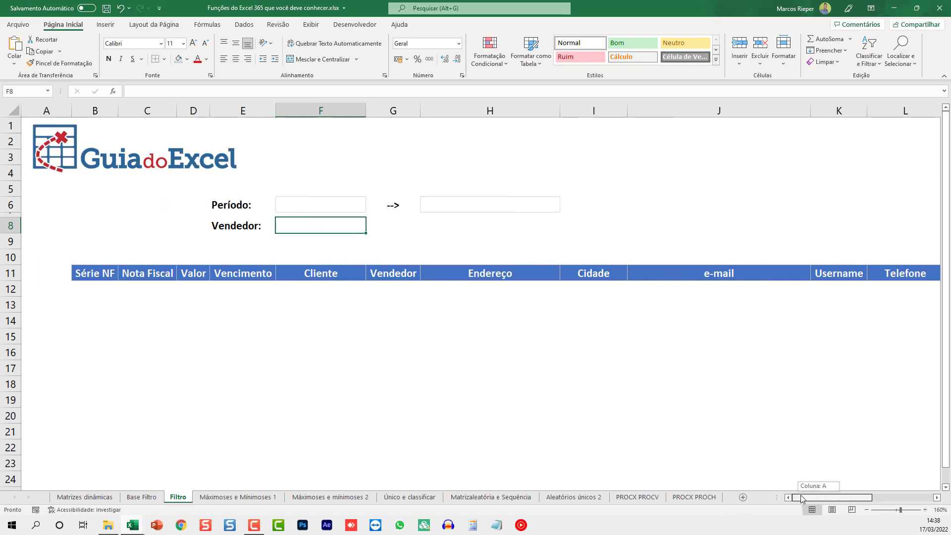
Step: Copy the full Vendedor column from G8 down on Base Filtro and return to Filtro
click(142, 498)
scroll(146, 294, up, 3)
scroll(198, 223, up, 3)
scroll(235, 165, up, 3)
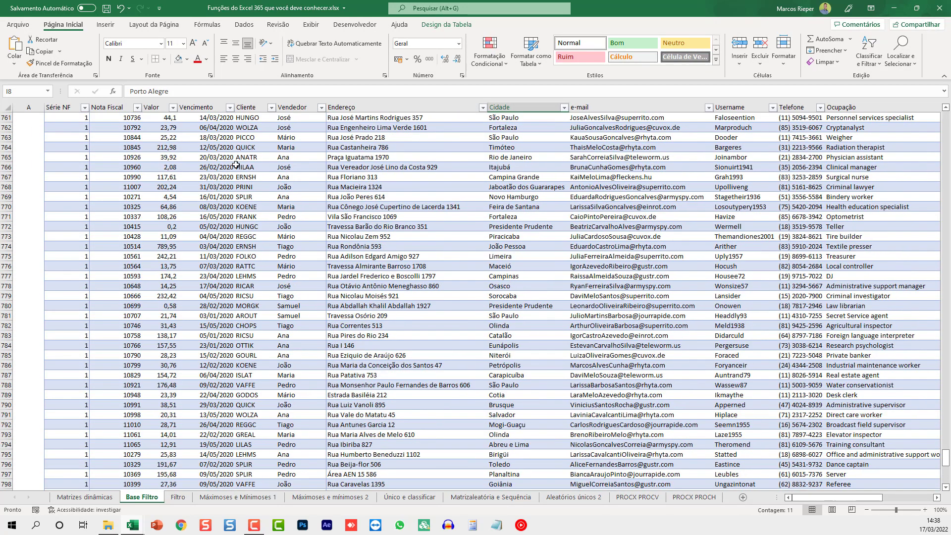
click(291, 160)
key(ctrl+Up)
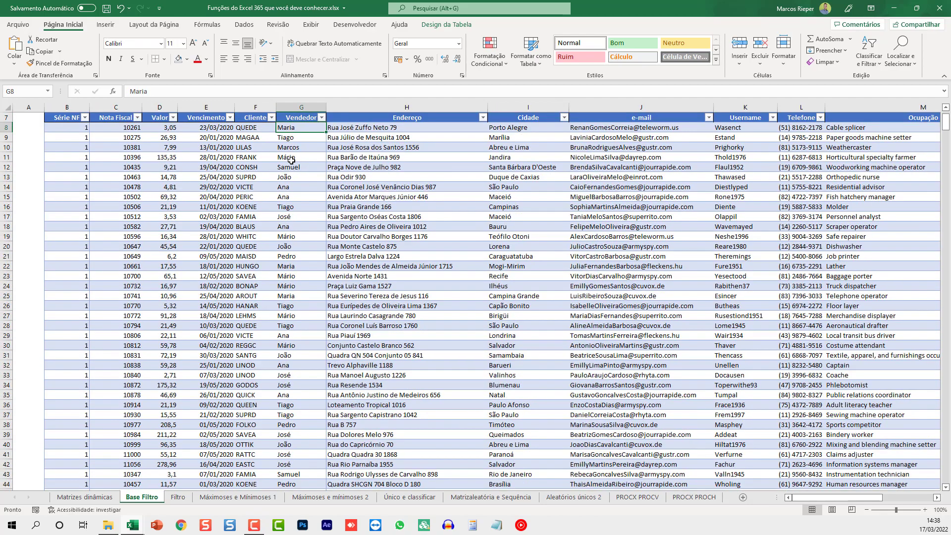
key(ctrl+shift+Down)
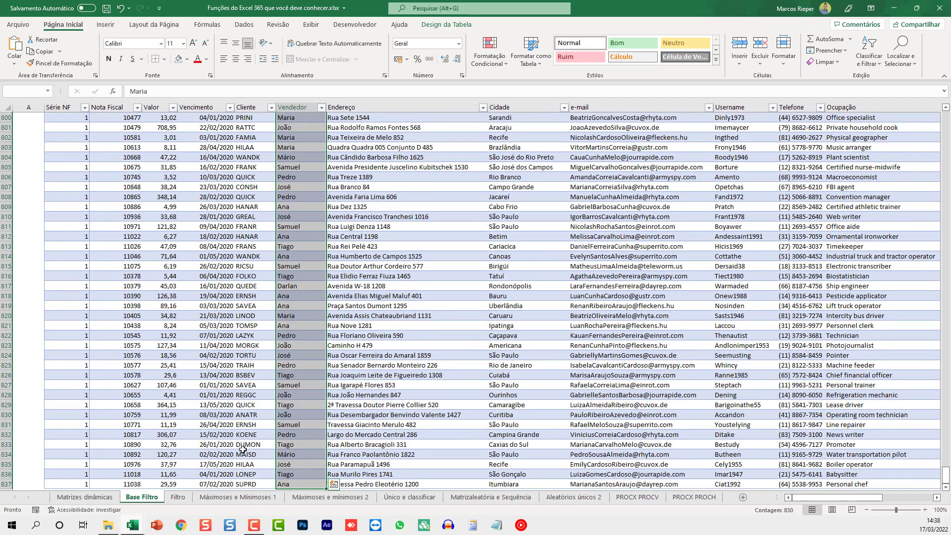
key(ctrl+c)
click(178, 496)
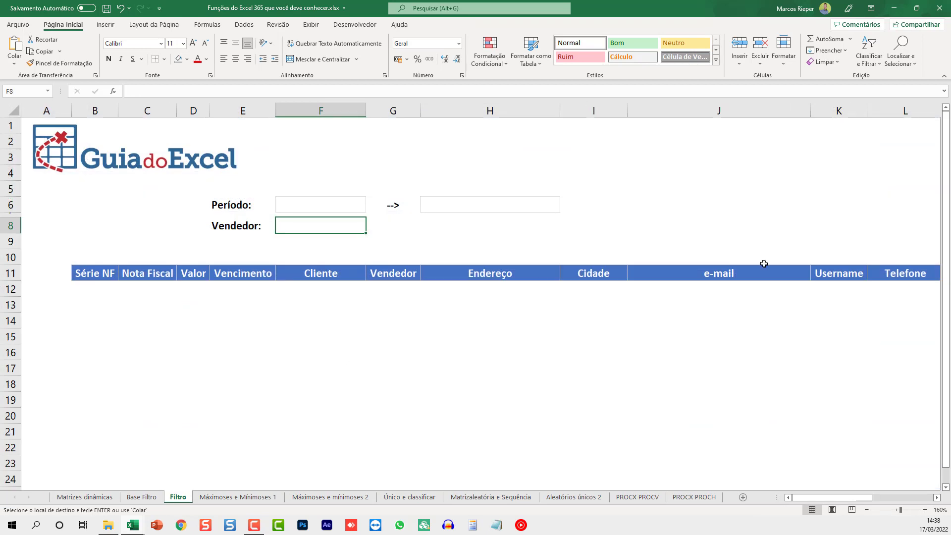
Step: Paste the seller names into Q9 and remove duplicates, leaving 10 unique names
ctrl+scroll(763, 263, down, 4)
click(879, 191)
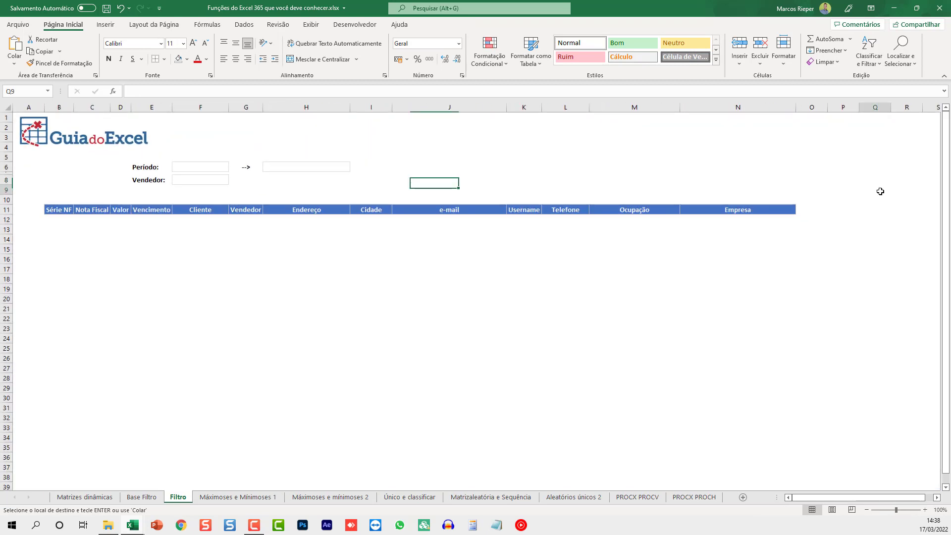
key(ctrl+v)
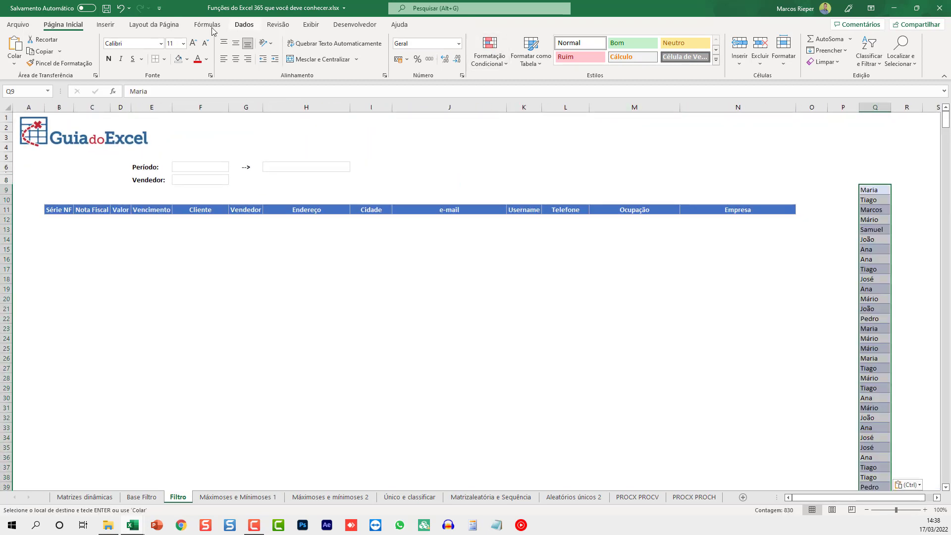
click(244, 24)
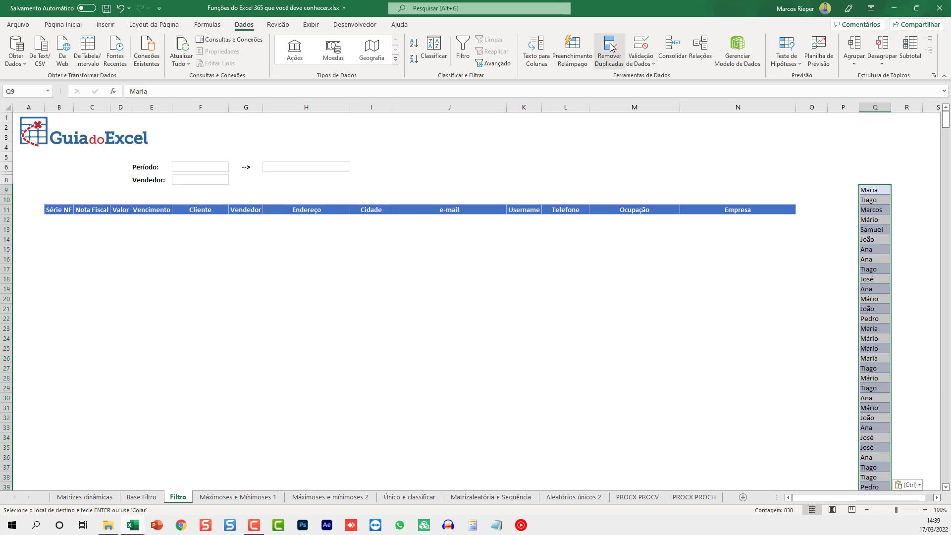
click(610, 47)
click(545, 320)
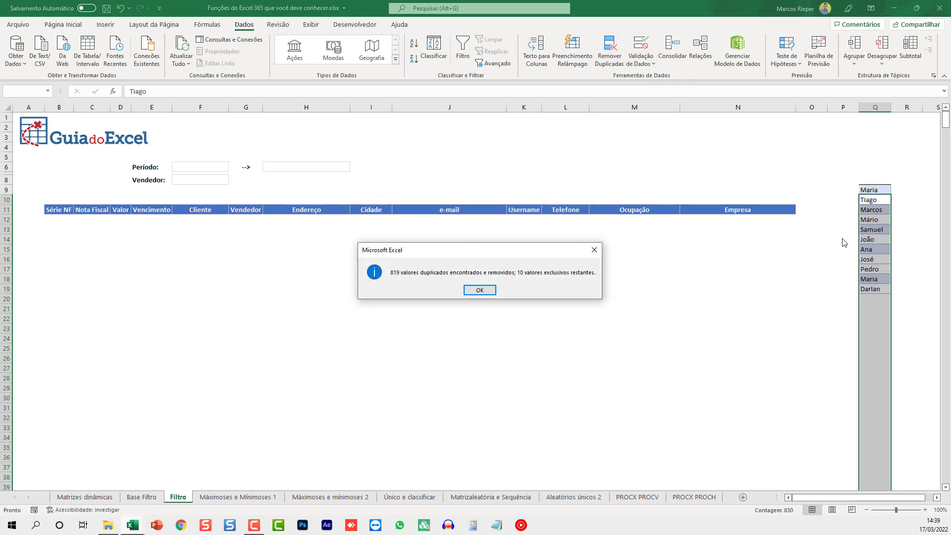
click(473, 289)
click(185, 181)
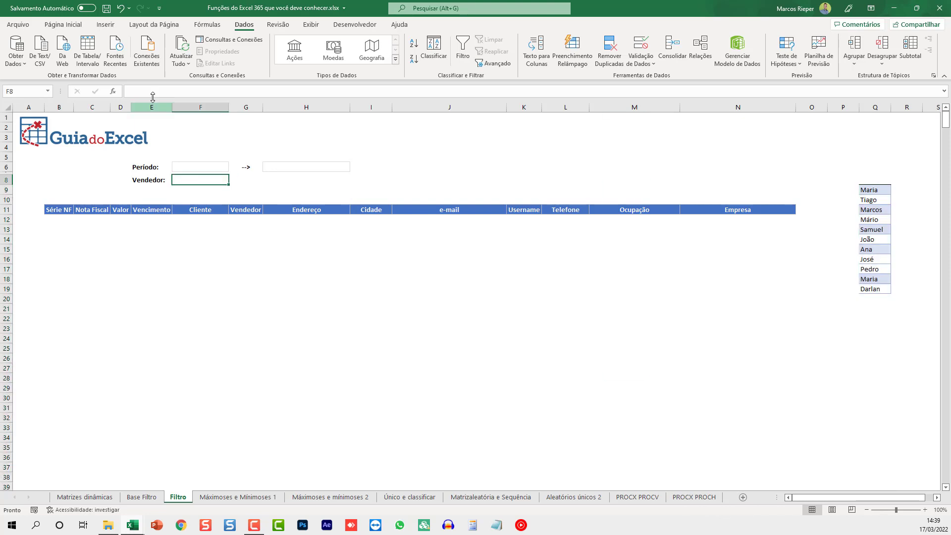
Step: Give F8 a list validation sourced from $Q$9:$Q$19 and pick Maria from the dropdown
click(640, 58)
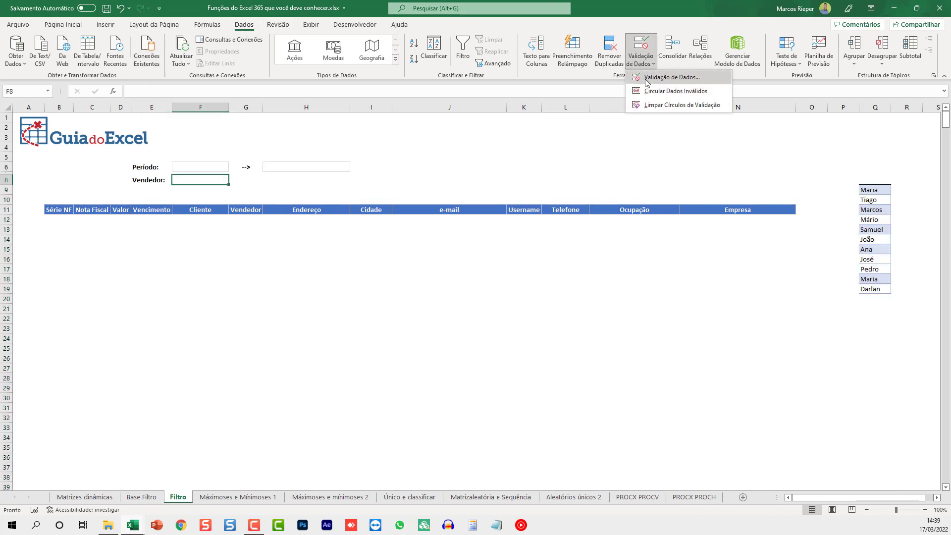
click(646, 78)
click(413, 238)
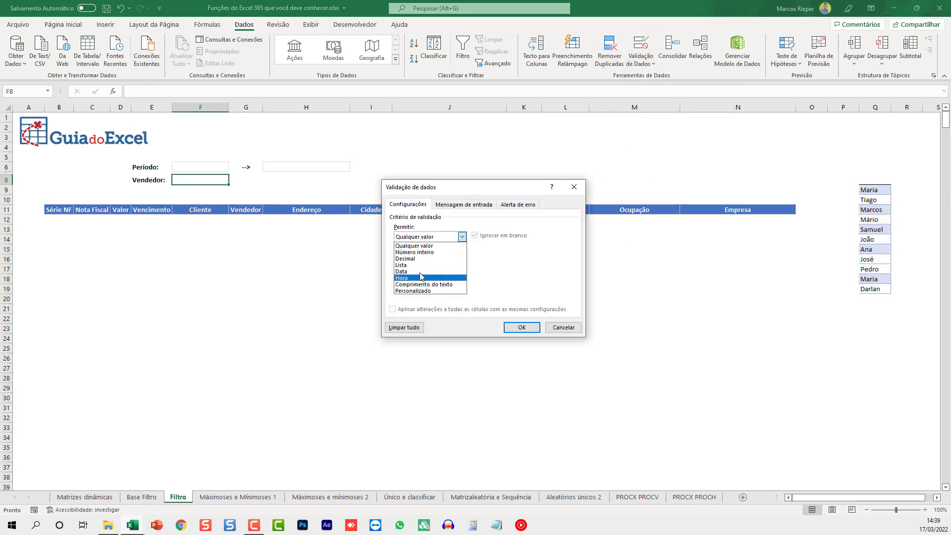
click(401, 265)
click(461, 277)
click(875, 191)
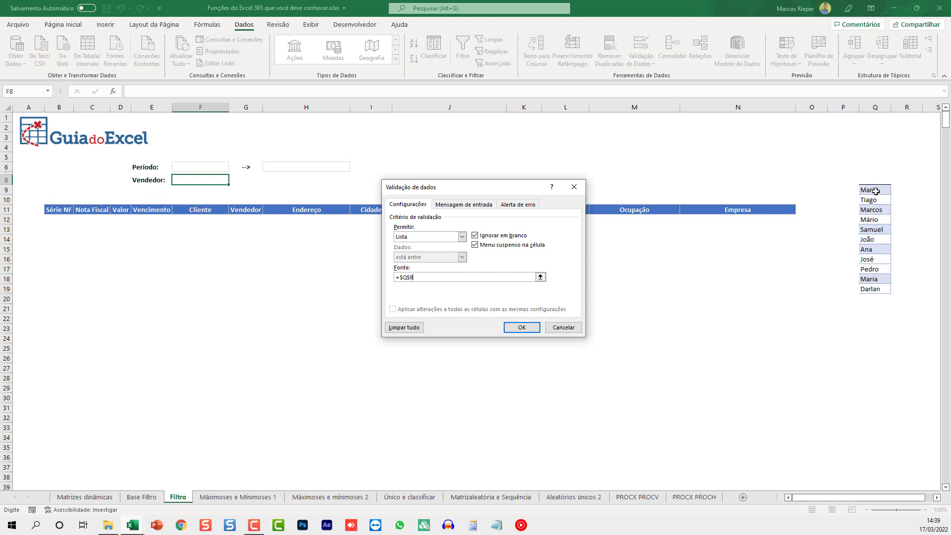
drag(875, 191, 874, 289)
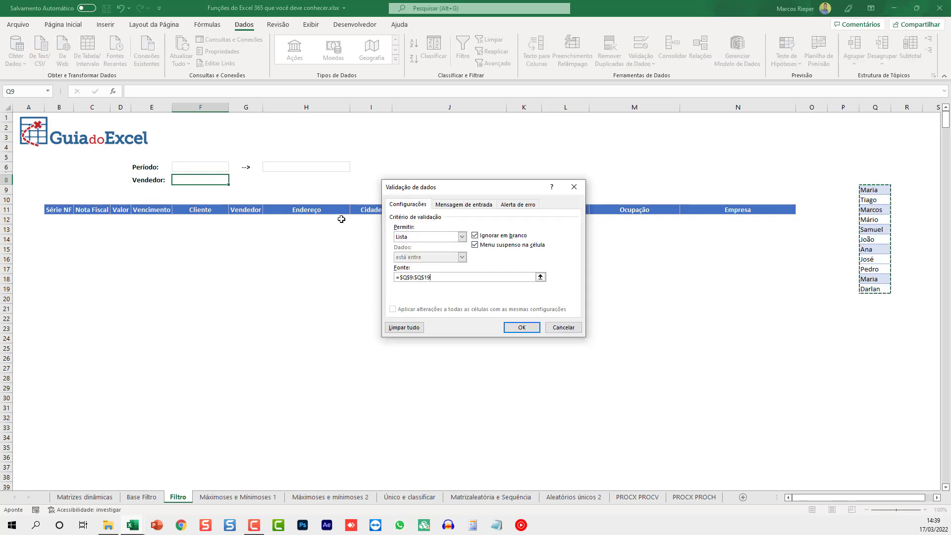
click(522, 327)
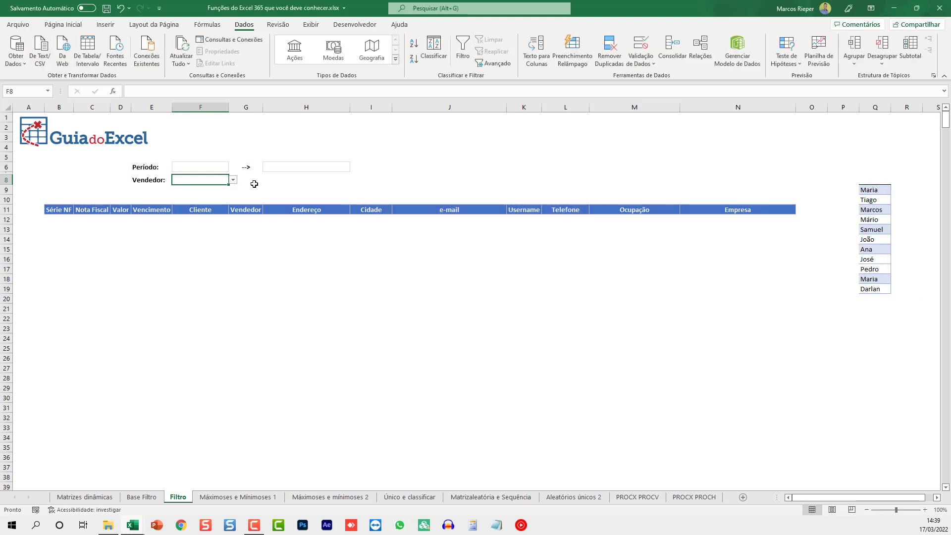
click(232, 181)
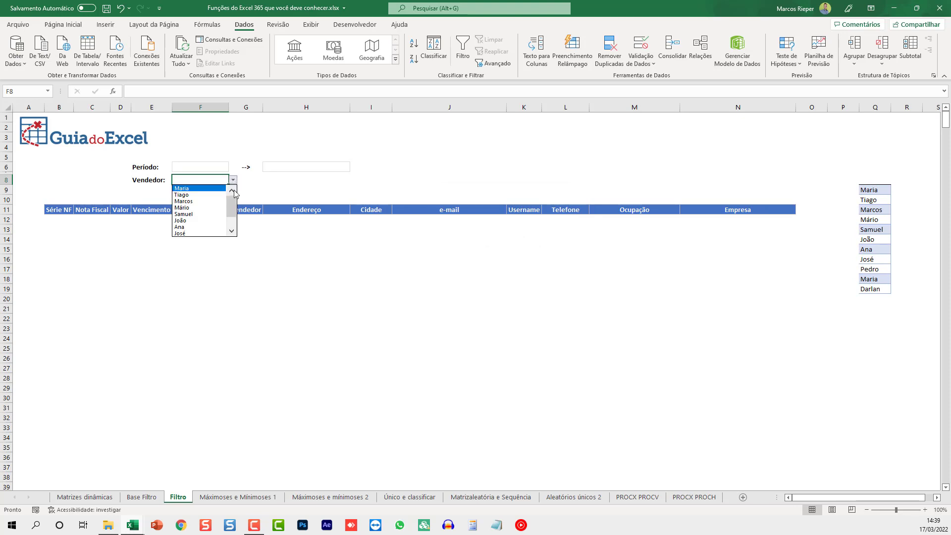
drag(233, 203, 232, 198)
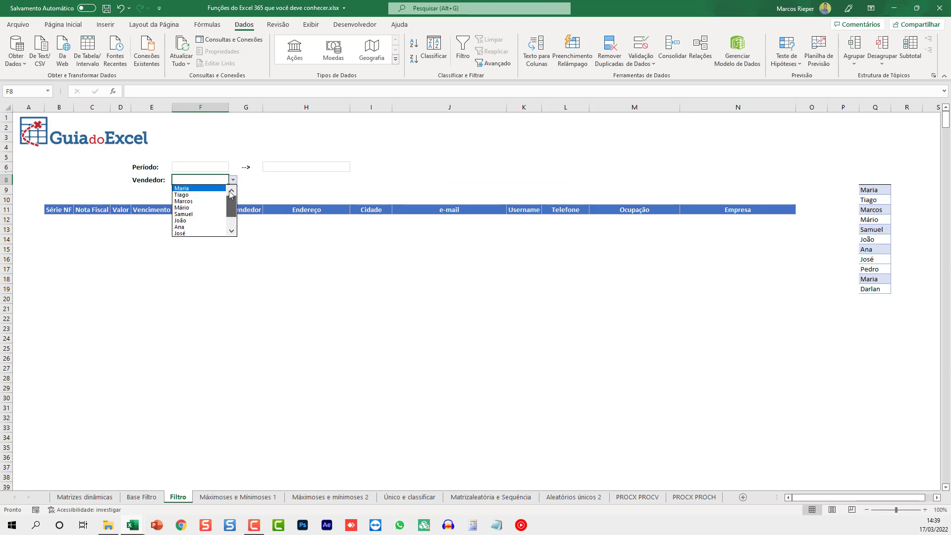
Step: Choose Maria as Vendedor and set the period from 01/01/2022 to 31/01/2022
click(183, 189)
click(178, 167)
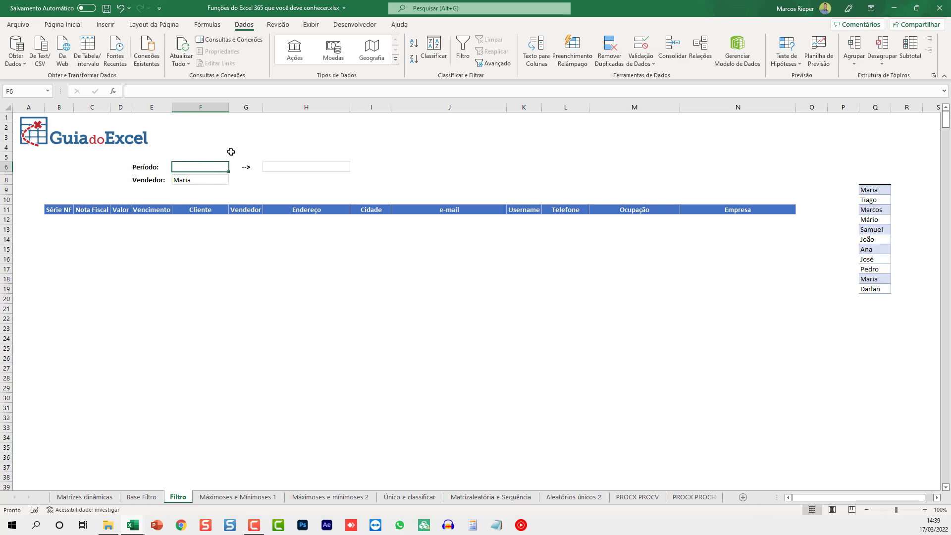
text(1/1/20)
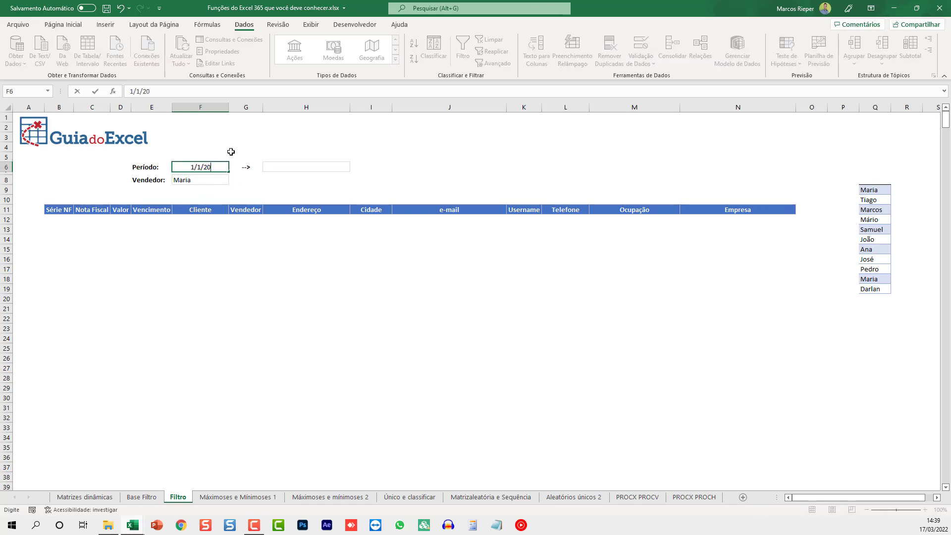
text(22)
key(Tab)
key(Tab)
text(31/01)
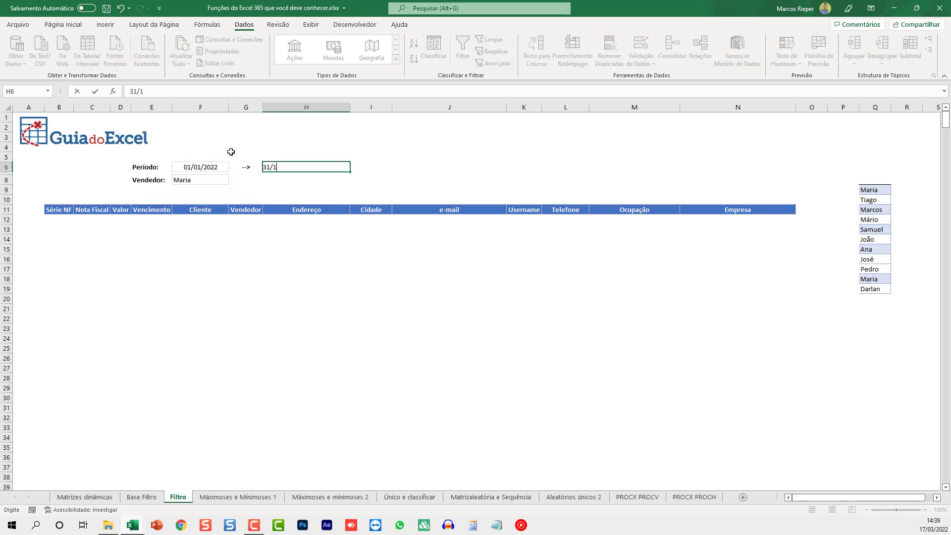
text(/2022)
key(Return)
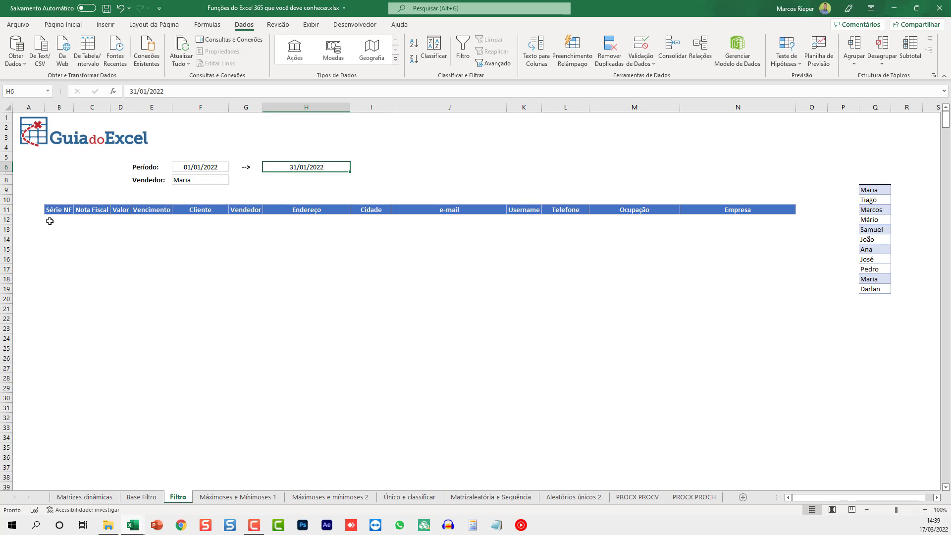
click(50, 220)
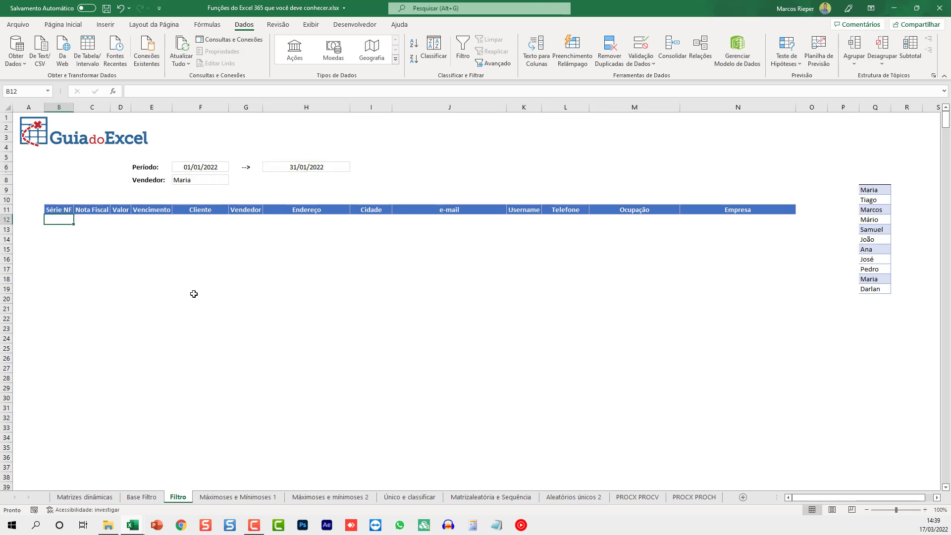
ctrl+scroll(193, 294, up, 4)
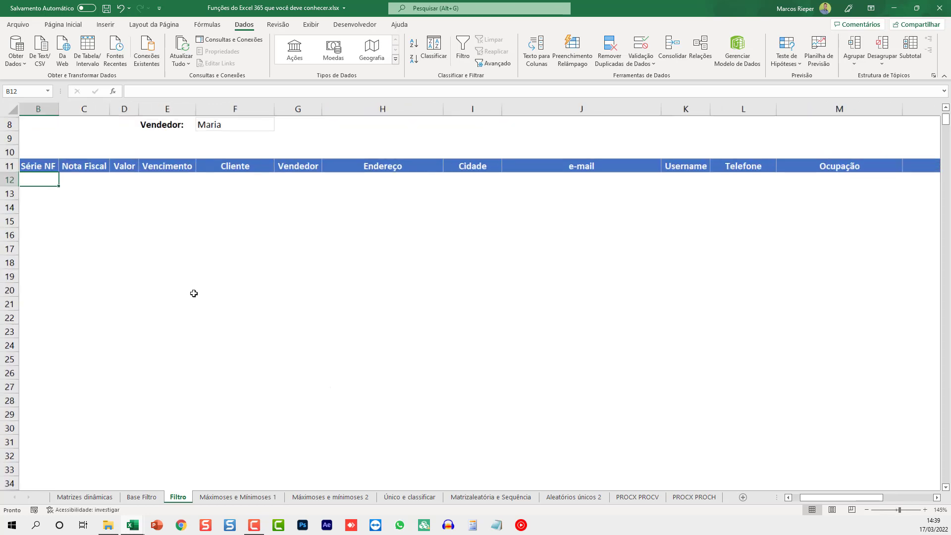
Step: In B12, start =FILTRO( using the whole tFaturamento table on Base Filtro as the array
click(322, 250)
key(ctrl+Home)
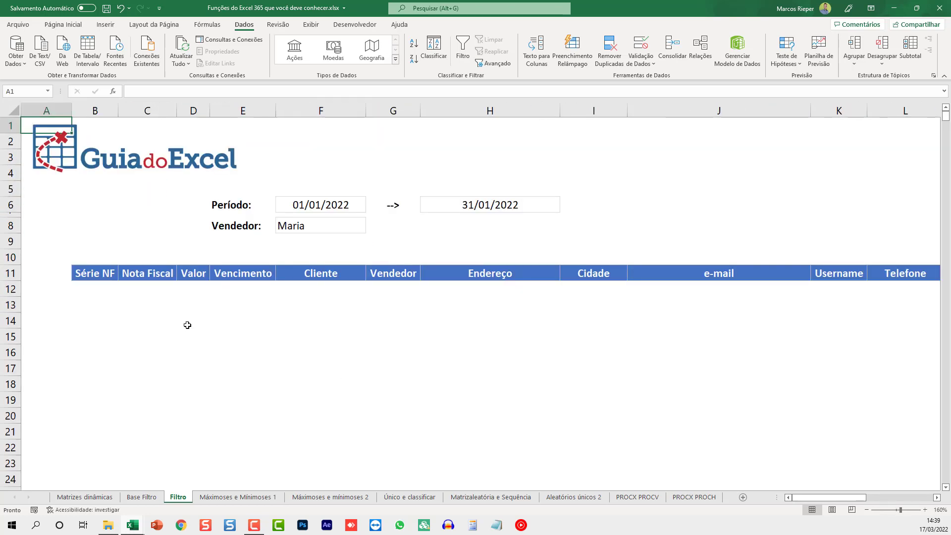
click(94, 289)
text(=F)
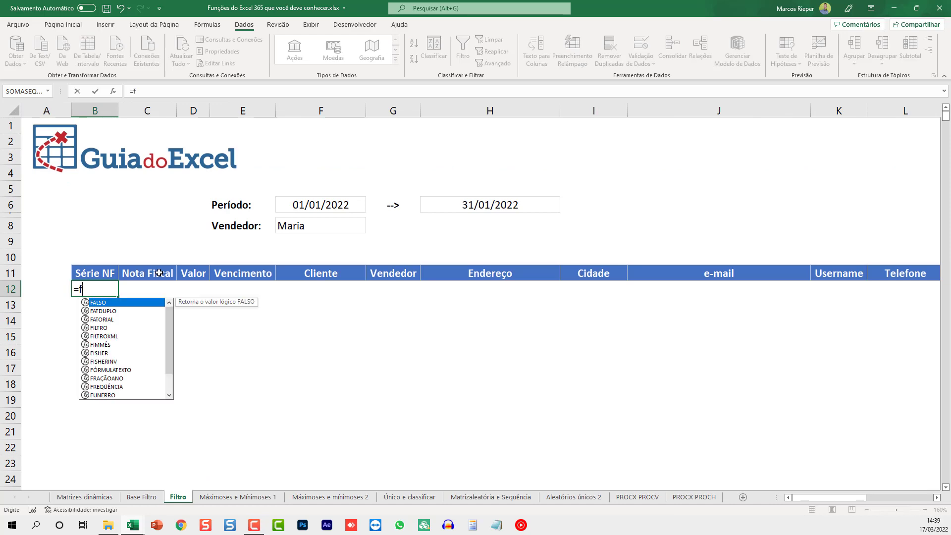
text(I)
key(BackSpace)
text(ILTRO)
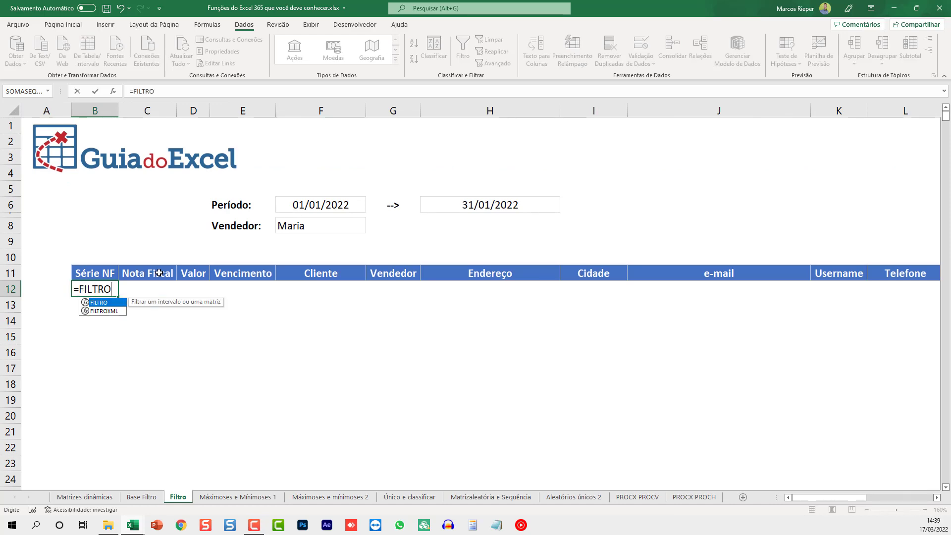
text(()
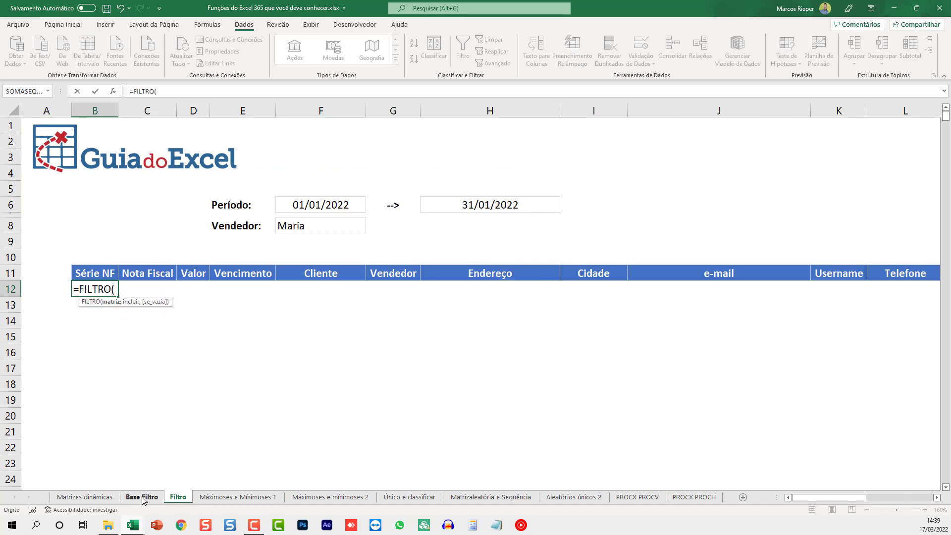
click(142, 496)
key(ctrl+Up)
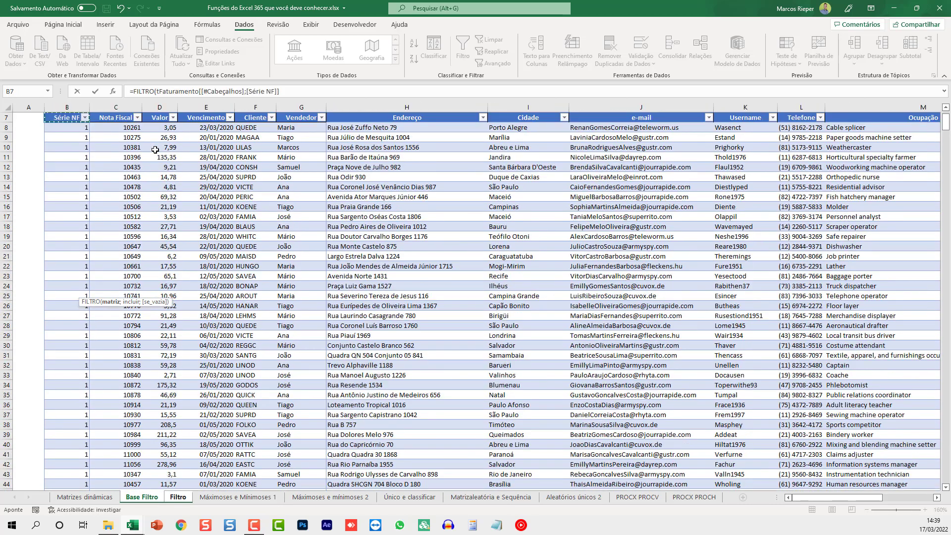
key(ctrl+shift+Right)
key(ctrl+shift+Down)
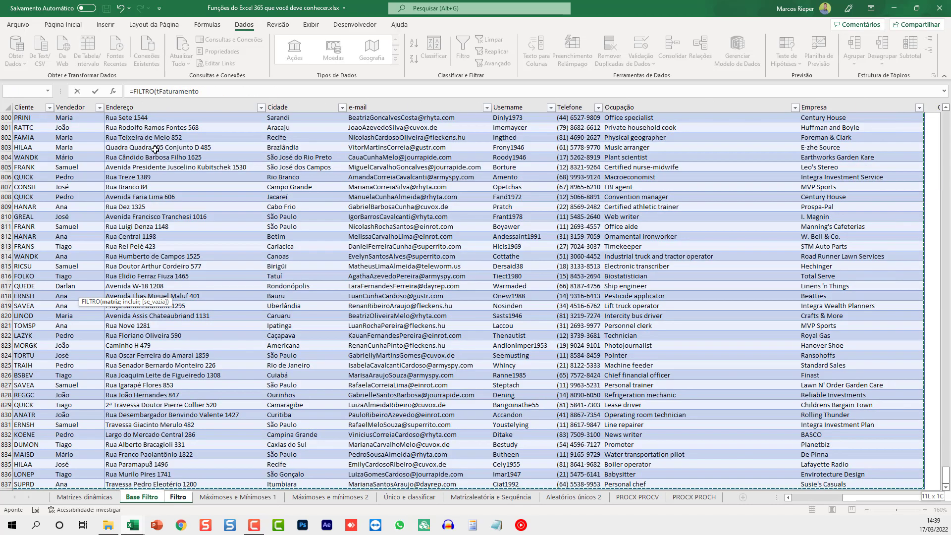
text(;)
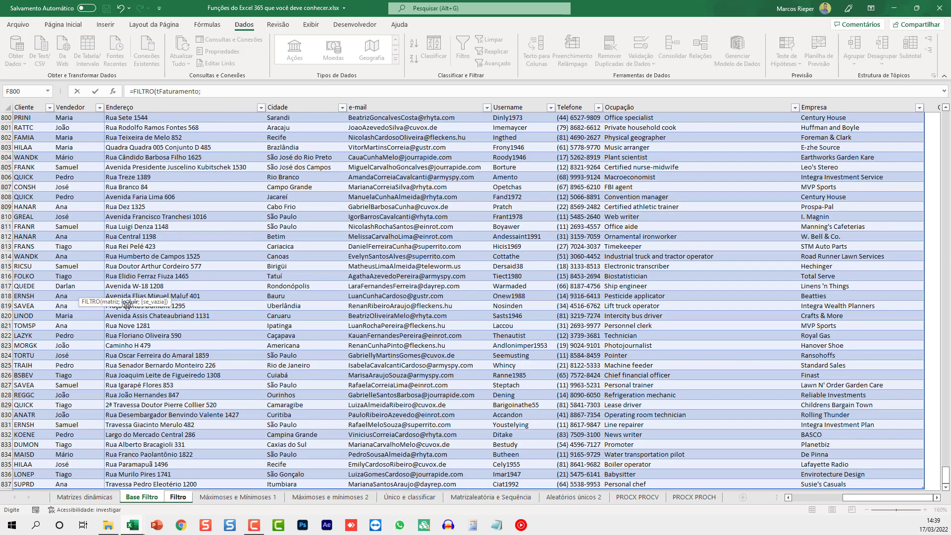
Step: Begin the include condition comparing the full tFaturamento[Vencimento] column with > against a Filtro cell
drag(117, 306, 176, 104)
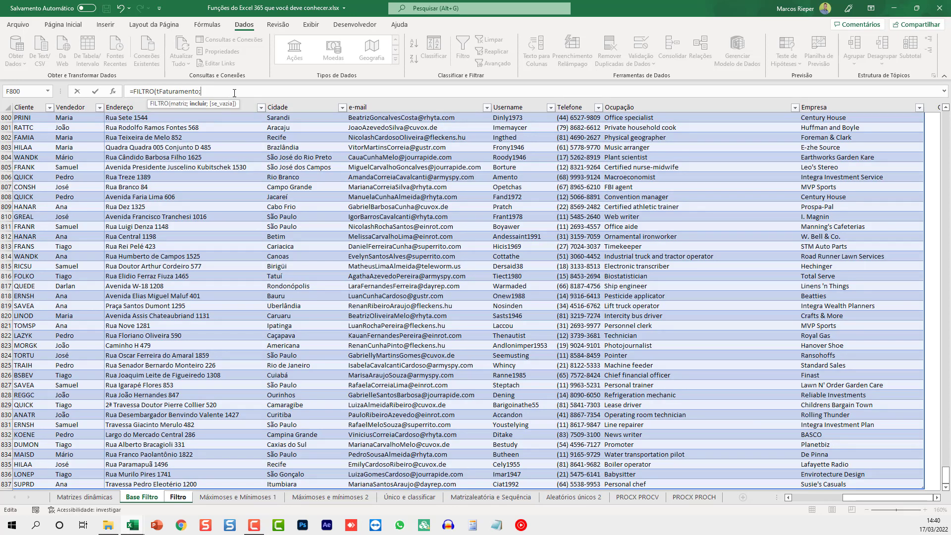
text(()
click(218, 177)
key(ctrl+Home)
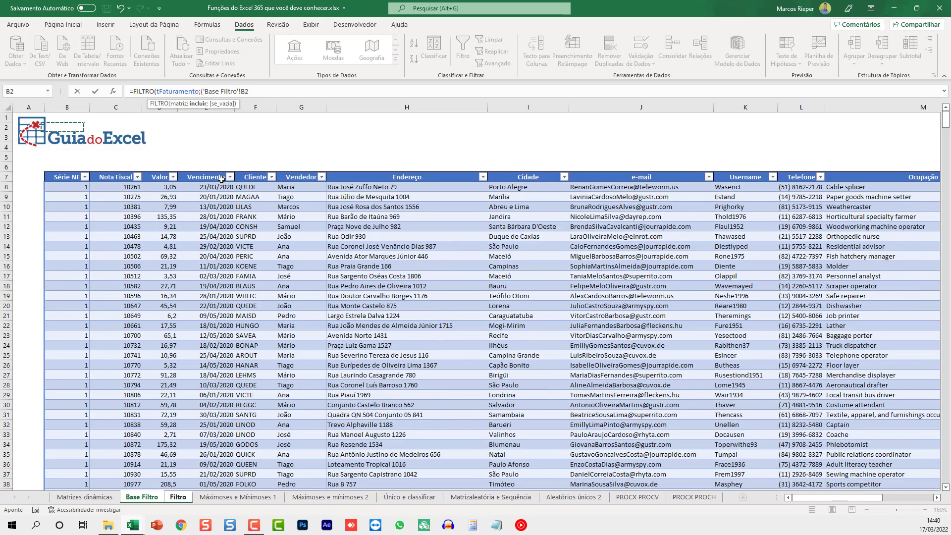
click(221, 177)
key(ctrl+shift+Down)
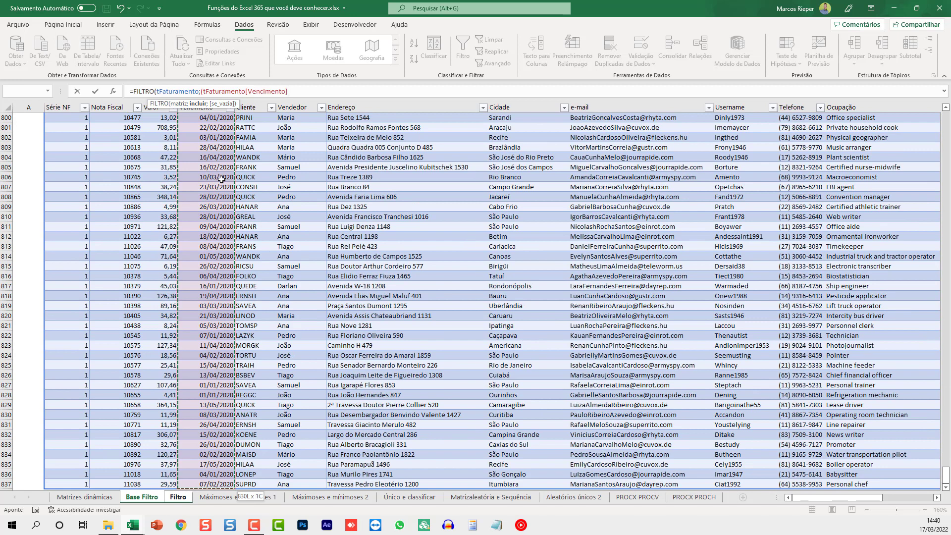
text(>=)
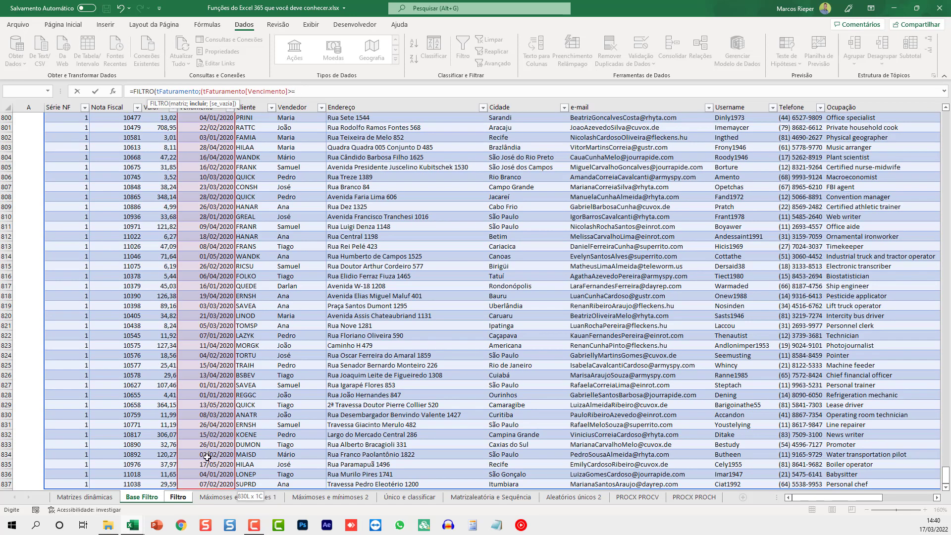
click(182, 498)
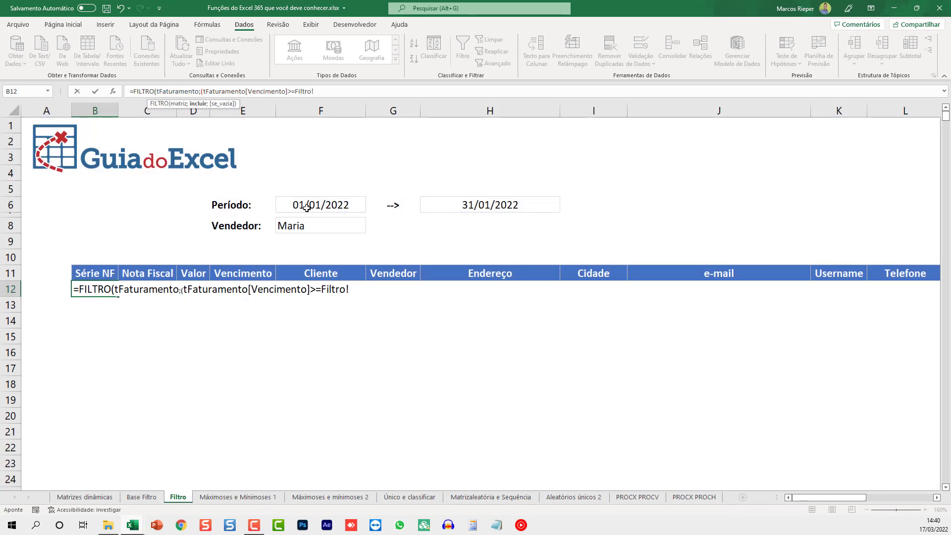
Step: Complete the first condition as Vencimento >= the absolute start date $F$6
click(307, 207)
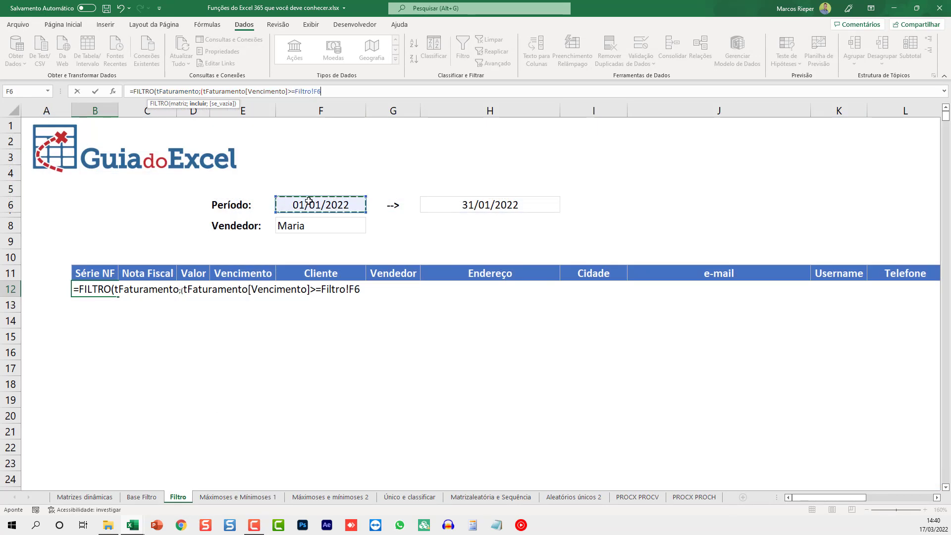
double_click(307, 92)
text(f6)
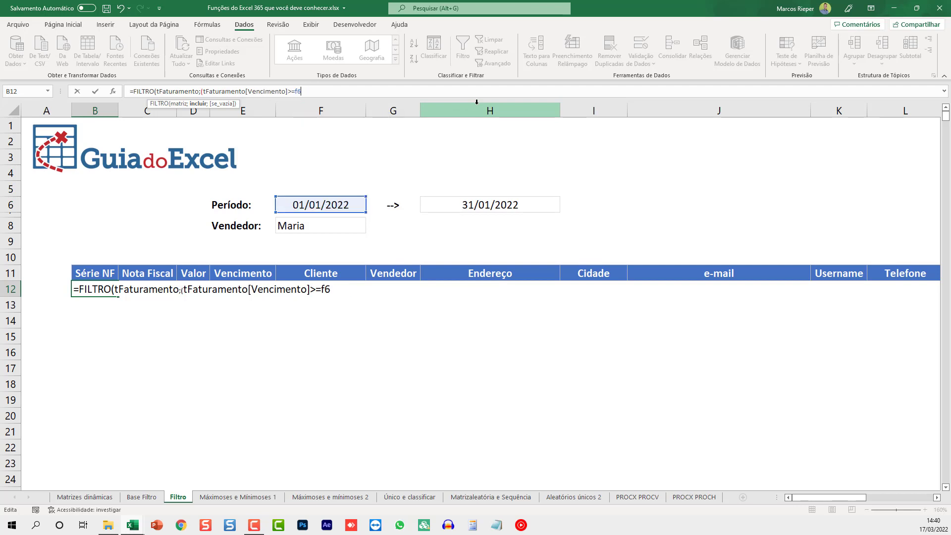
key(BackSpace)
key(BackSpace)
text(F6)
key(F4)
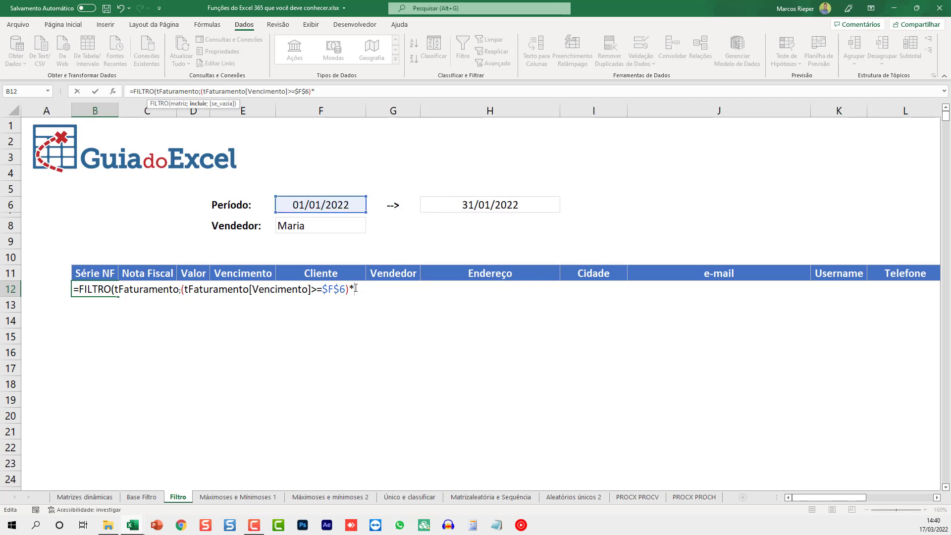
Step: Duplicate the date condition as Vencimento <= H6 for the end date
drag(352, 289, 182, 289)
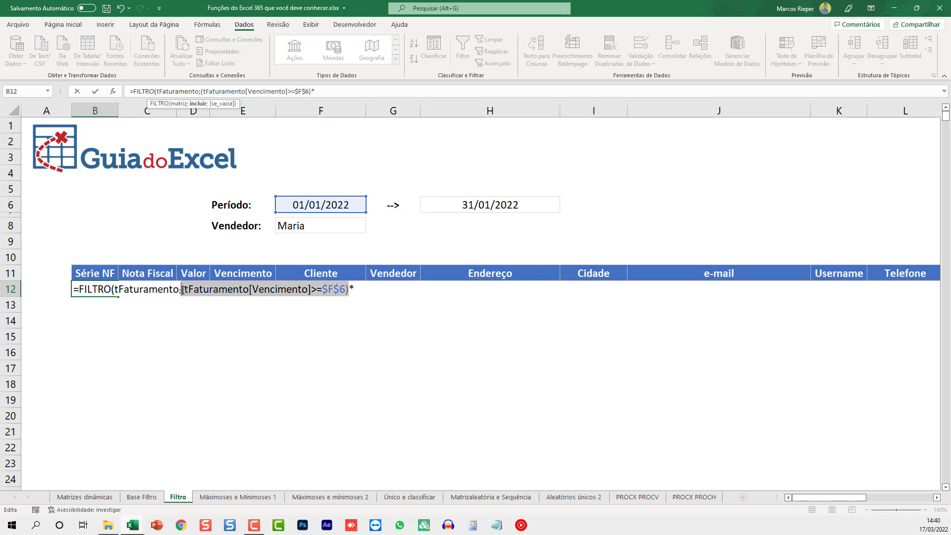
click(358, 289)
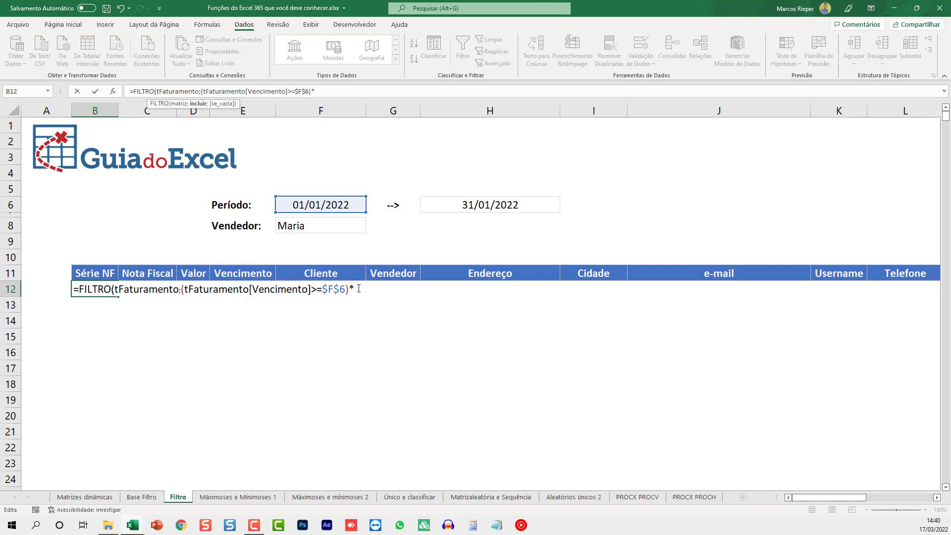
key(ctrl+v)
drag(490, 289, 484, 290)
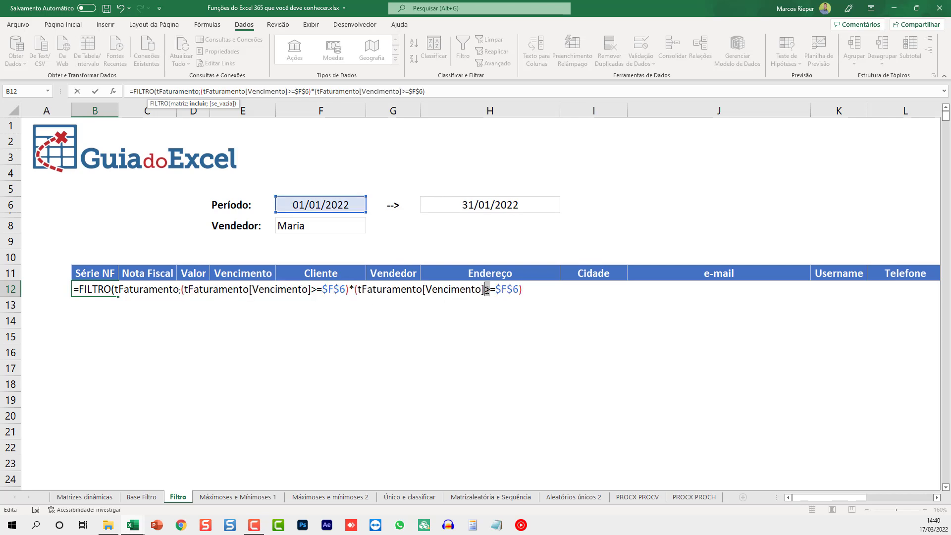
text(<)
drag(518, 292, 495, 289)
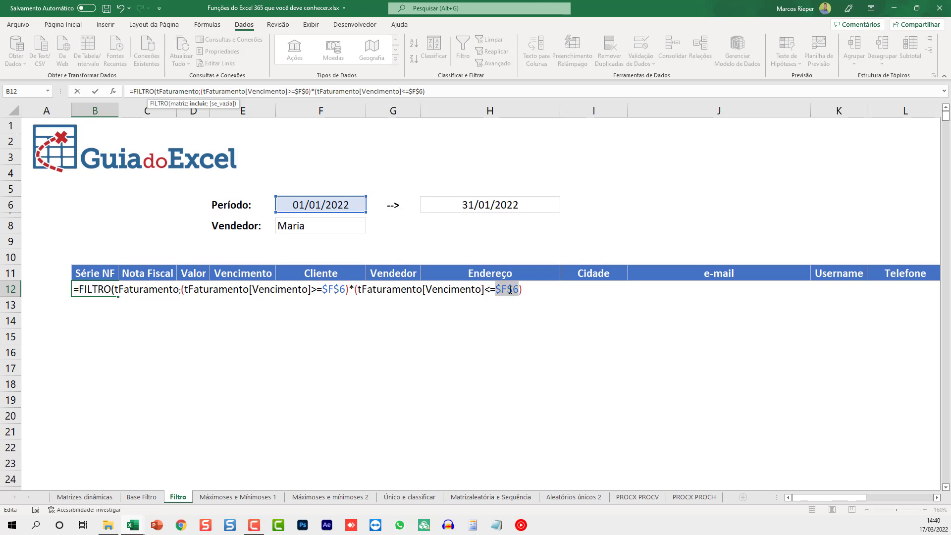
click(488, 204)
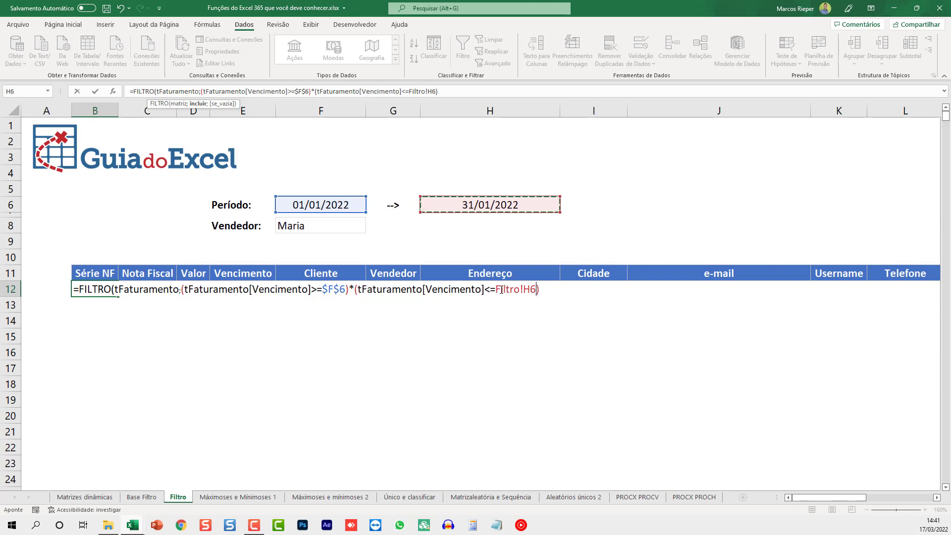
drag(495, 290, 523, 289)
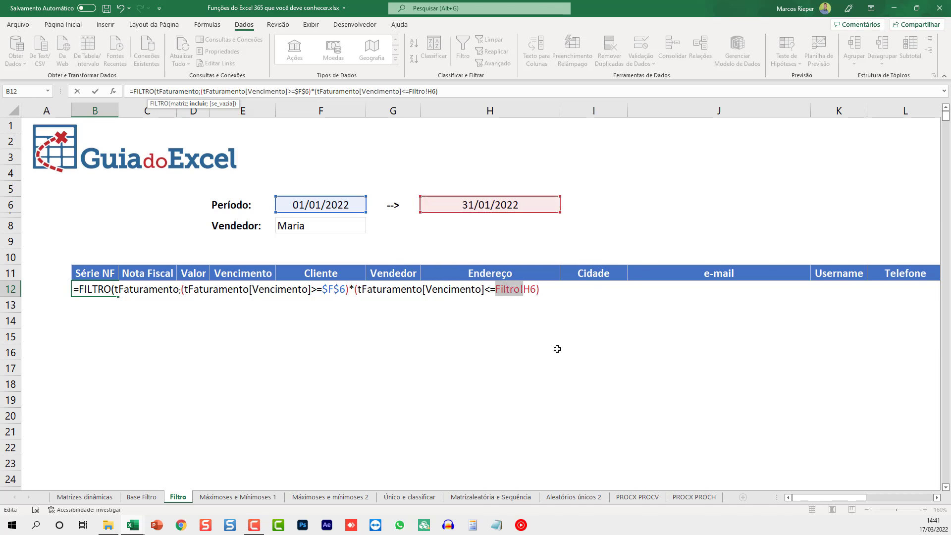
key(BackSpace)
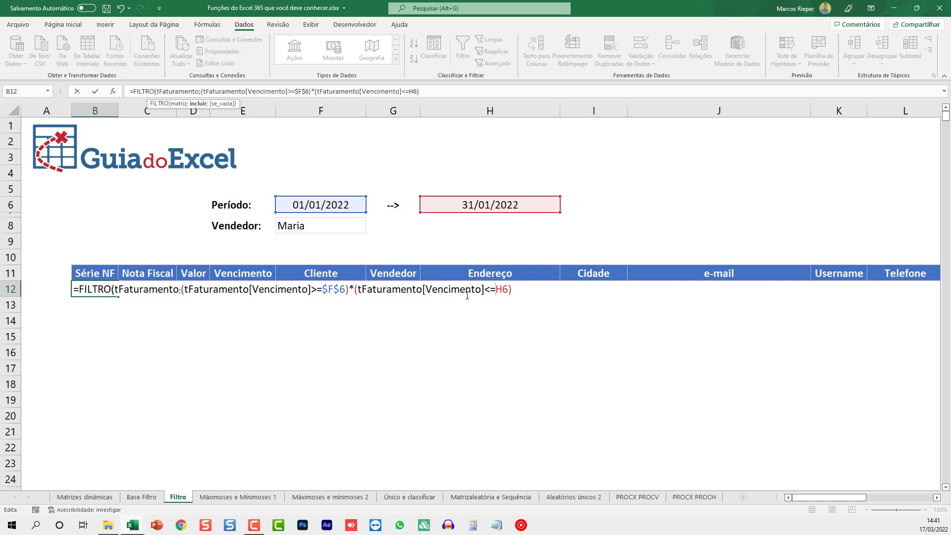
Step: Lock the end date as $H$6 and start a third condition with *(
drag(484, 289, 369, 289)
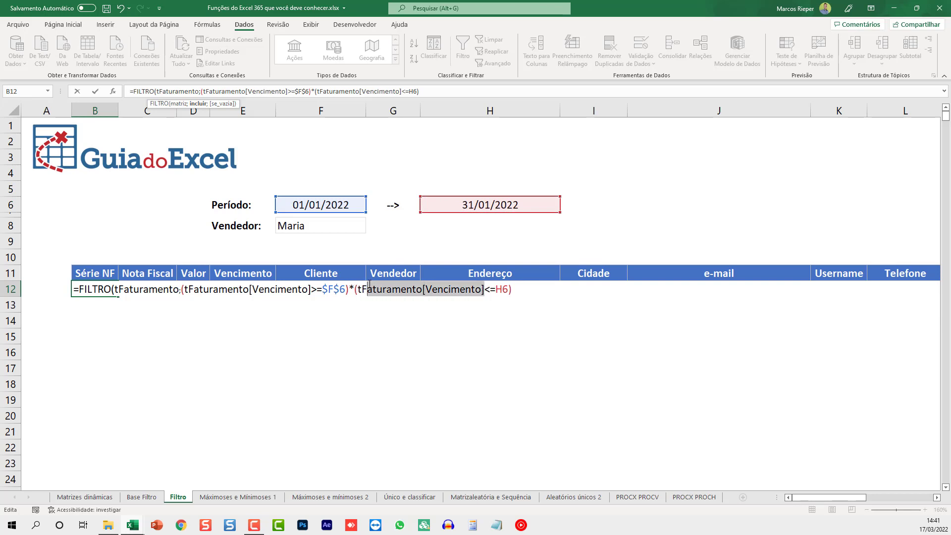
click(304, 288)
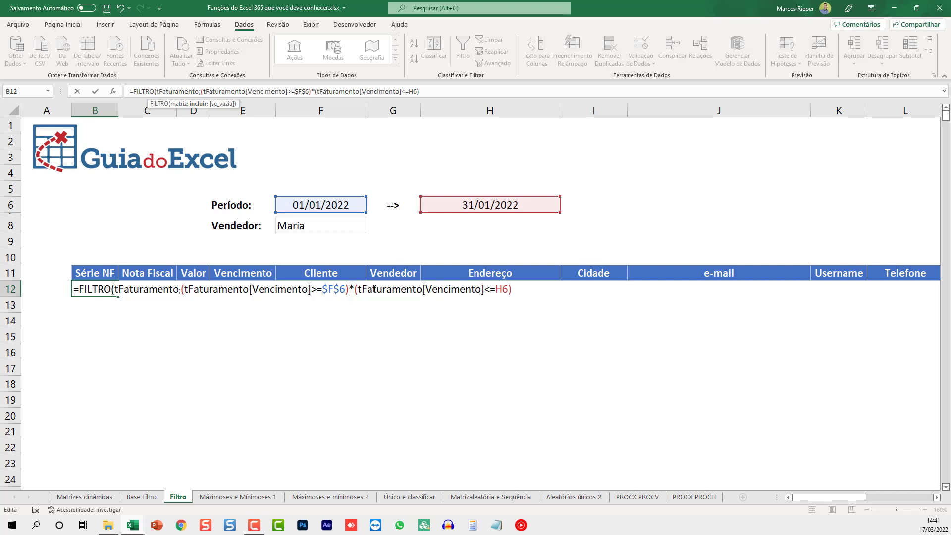
mouse_move(372, 289)
mouse_down()
mouse_move(475, 289)
mouse_move(495, 255)
mouse_up()
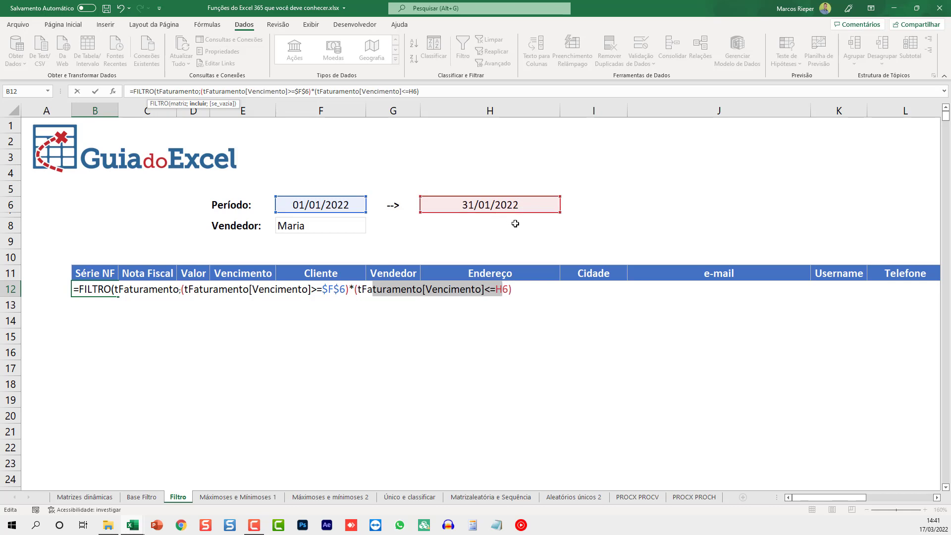
click(537, 288)
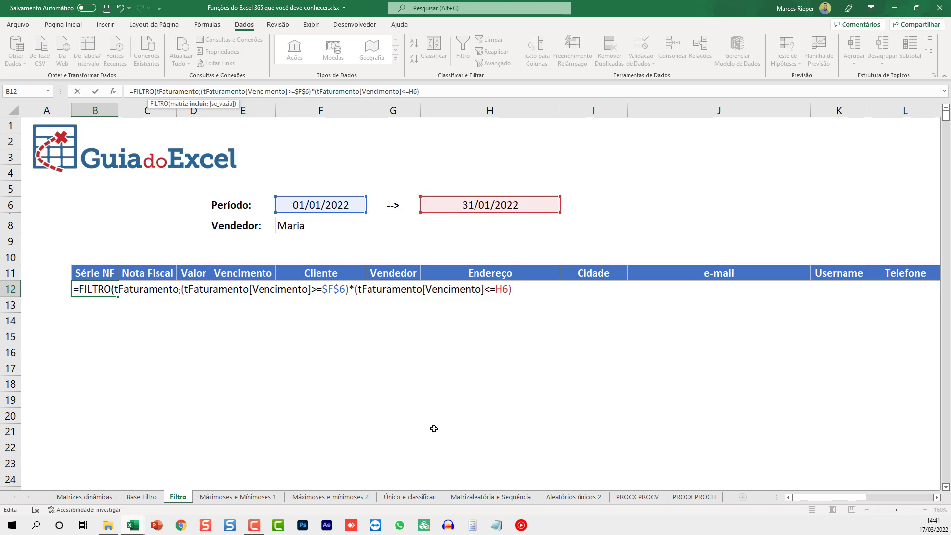
text(*()
double_click(502, 289)
key(F4)
Step: Add the third condition on the full tFaturamento[Vendedor] column followed by an equals sign
click(141, 497)
click(288, 167)
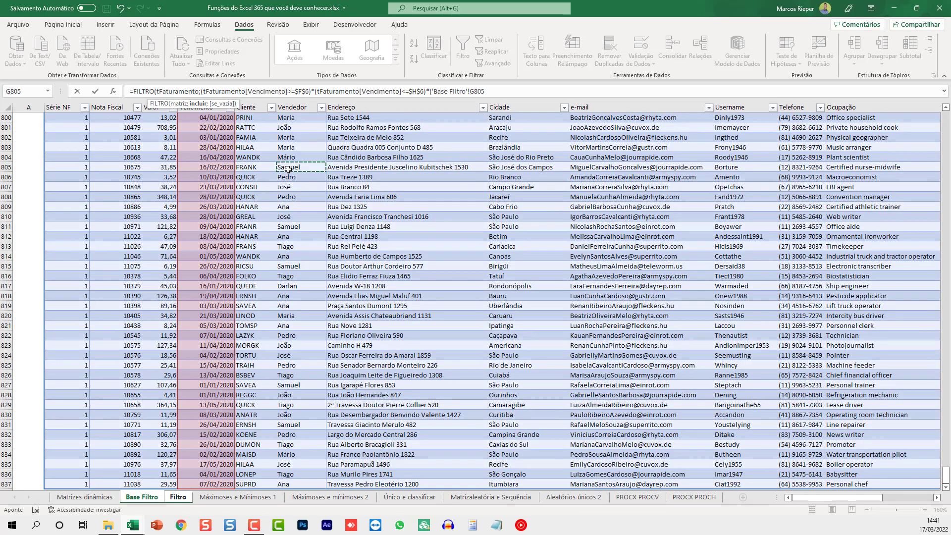
key(ctrl+Up)
key(Down)
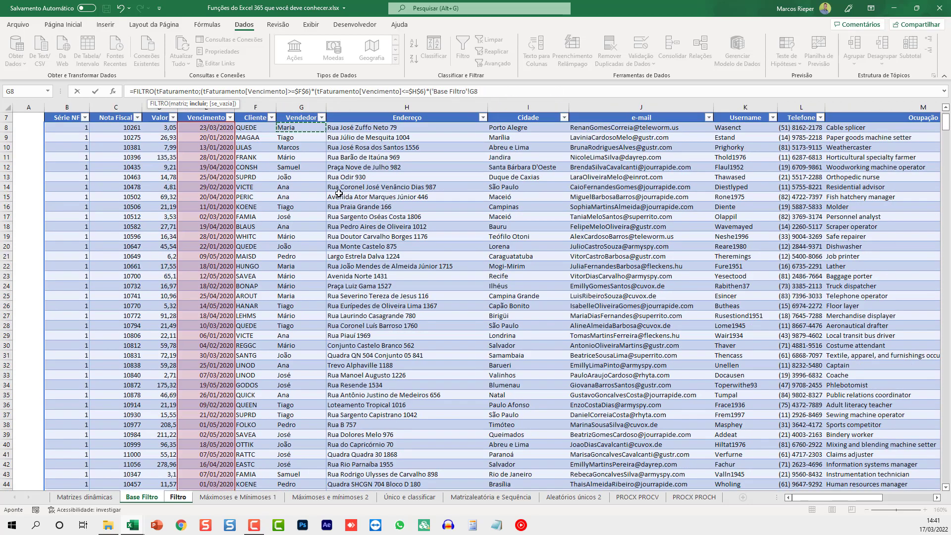
key(ctrl+shift+Down)
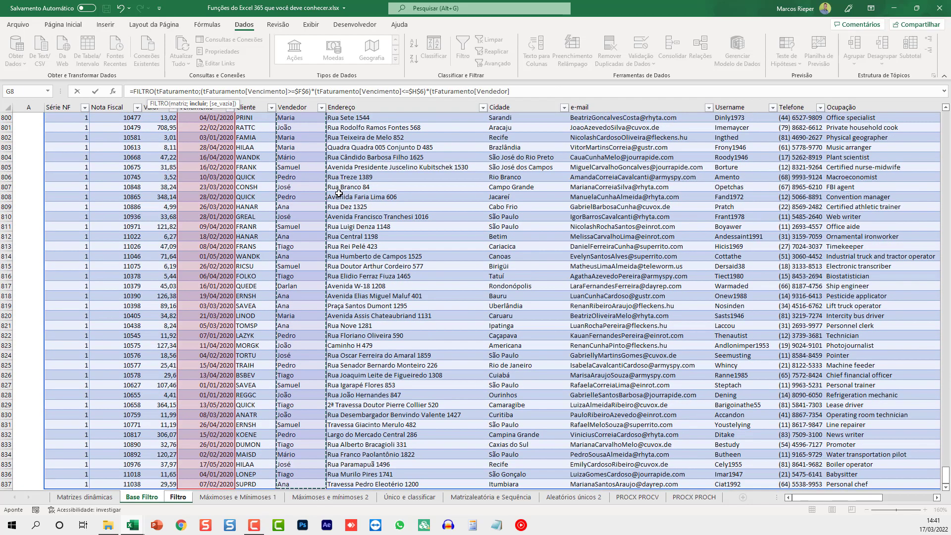
text(=)
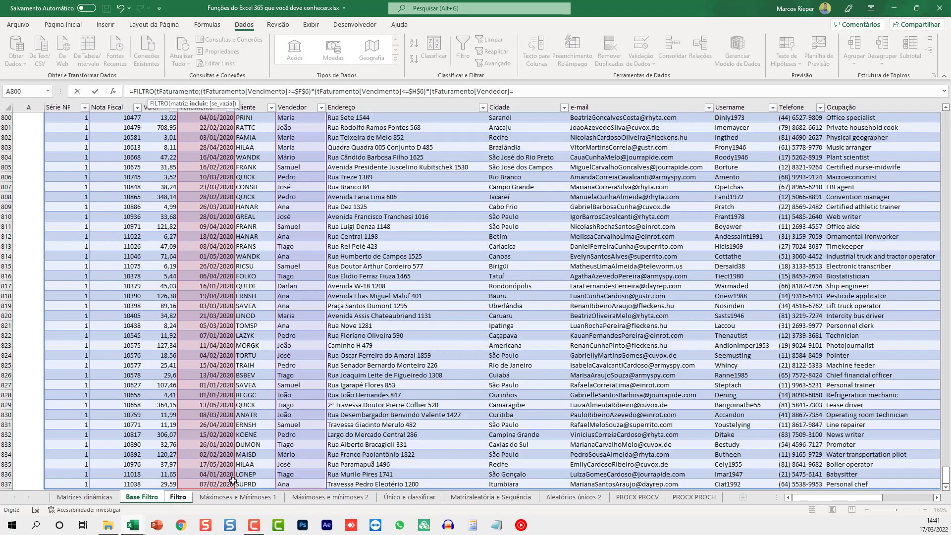
click(183, 496)
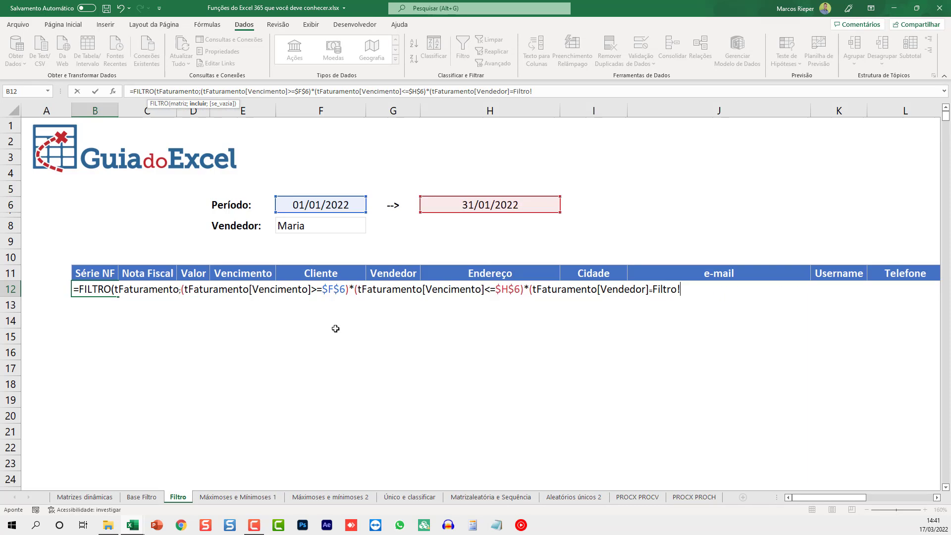
double_click(654, 290)
key(BackSpace)
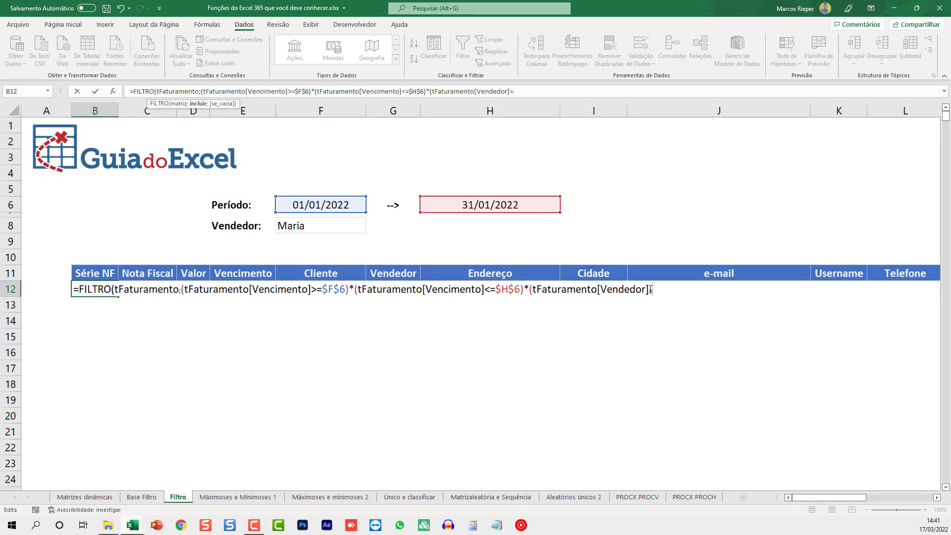
Step: Compare Vendedor to $F$8, add the "Não há dados a informar" fallback, and confirm the formula
click(319, 227)
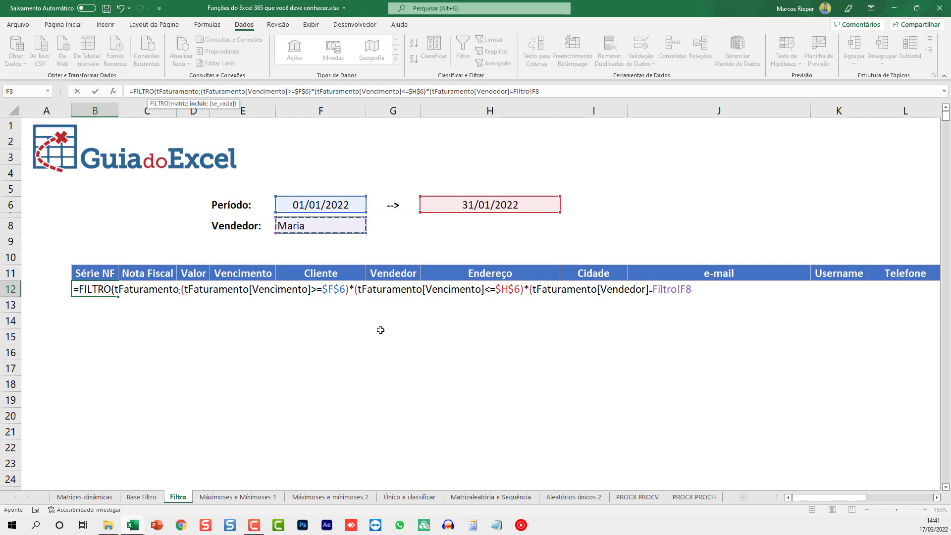
key(BackSpace)
key(BackSpace)
key(BackSpace)
key(BackSpace)
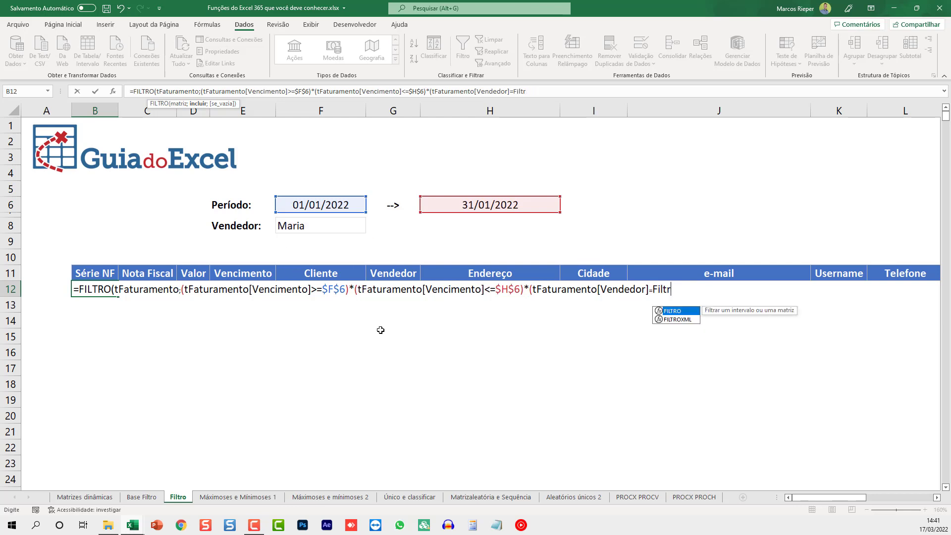
key(BackSpace)
key(BackSpace)
key(BackSpace)
key(BackSpace)
text(8)
key(F4)
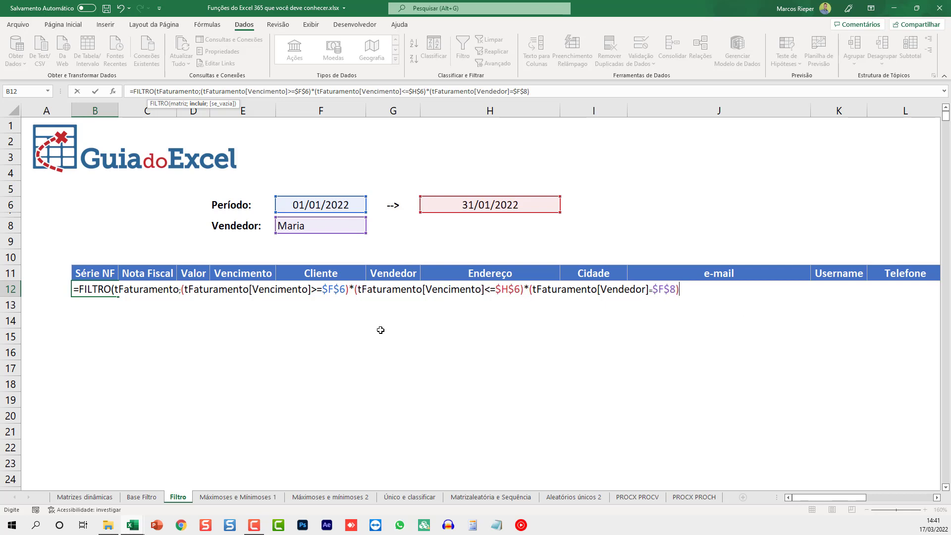
text(;)
drag(158, 108, 671, 311)
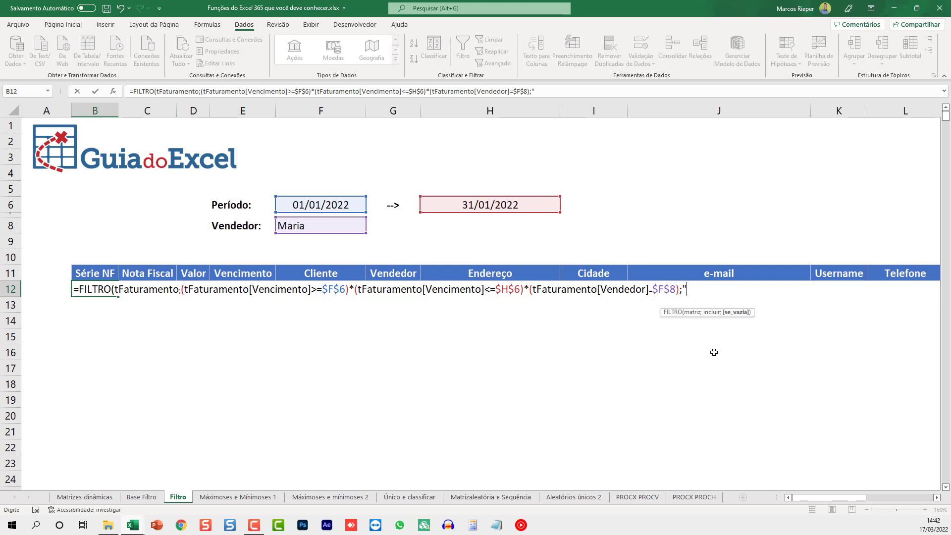
text(ndedor]=$F$8);"Não )
text(há dados a)
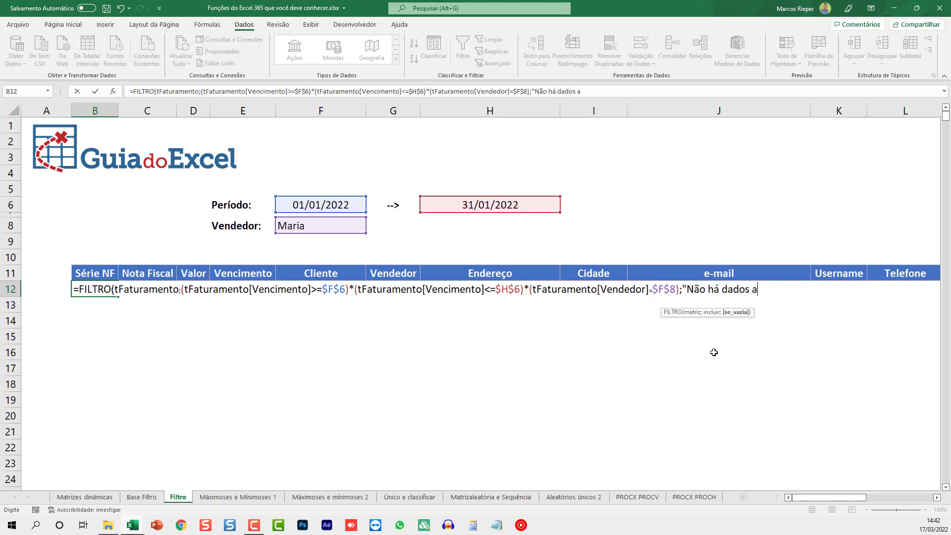
text( informar")
text())
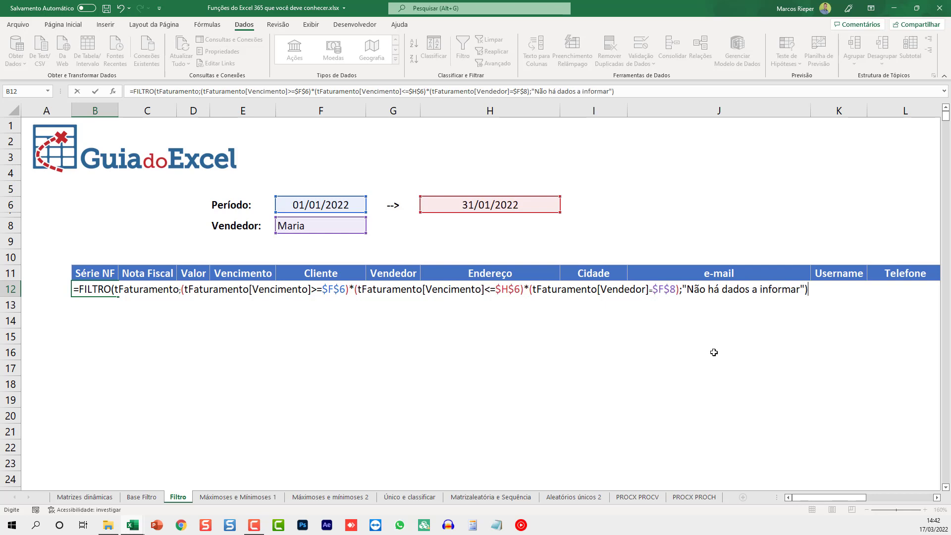
key(ctrl+Return)
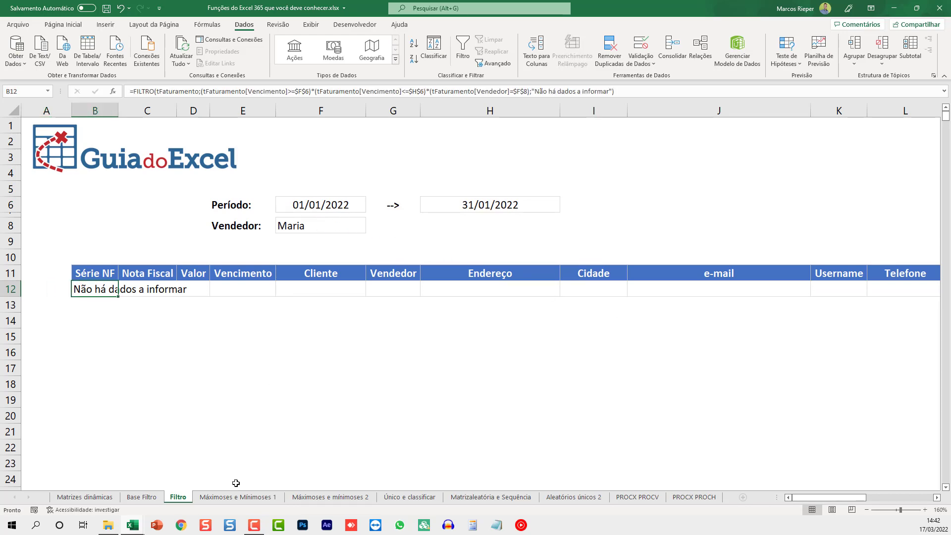
Step: Check the Vencimento dates on Base Filtro, then change the period start in F6 to 01/01/2020
click(142, 497)
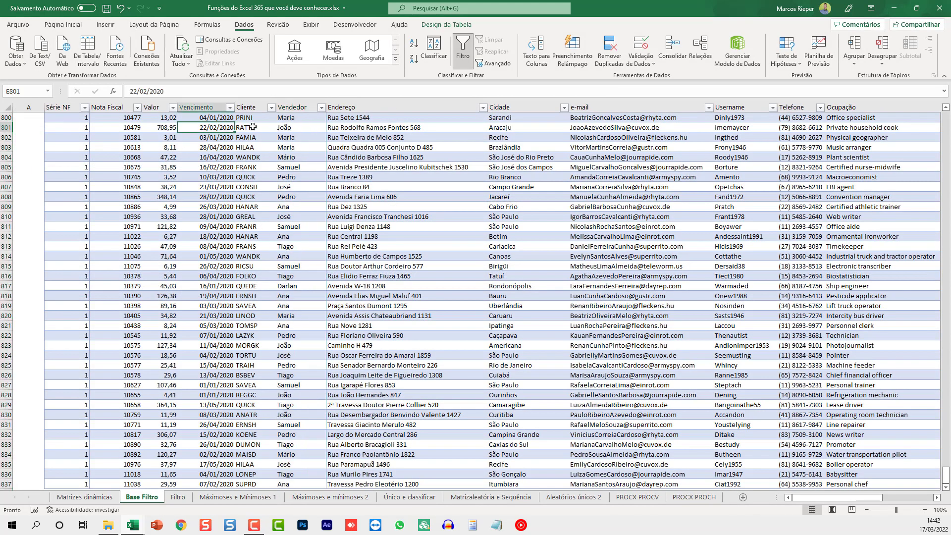
key(ctrl+Up)
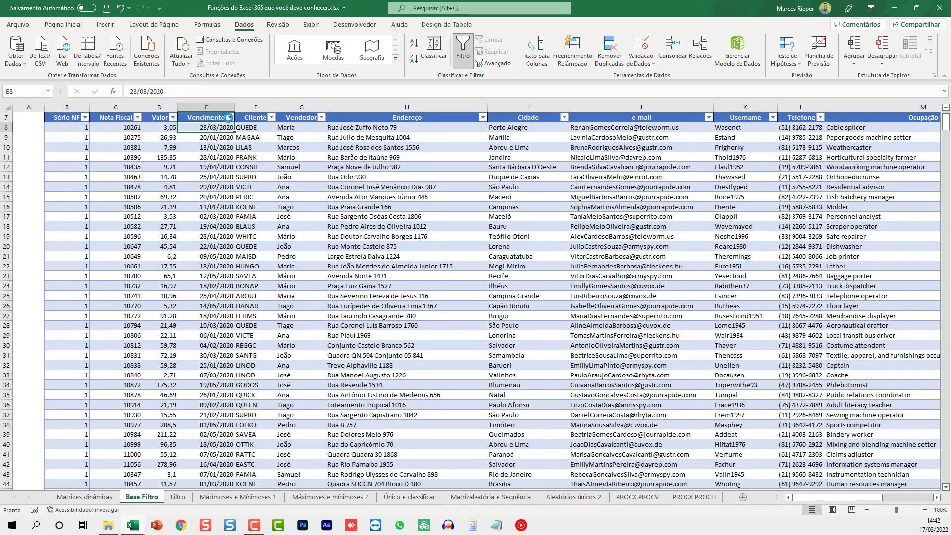
click(229, 117)
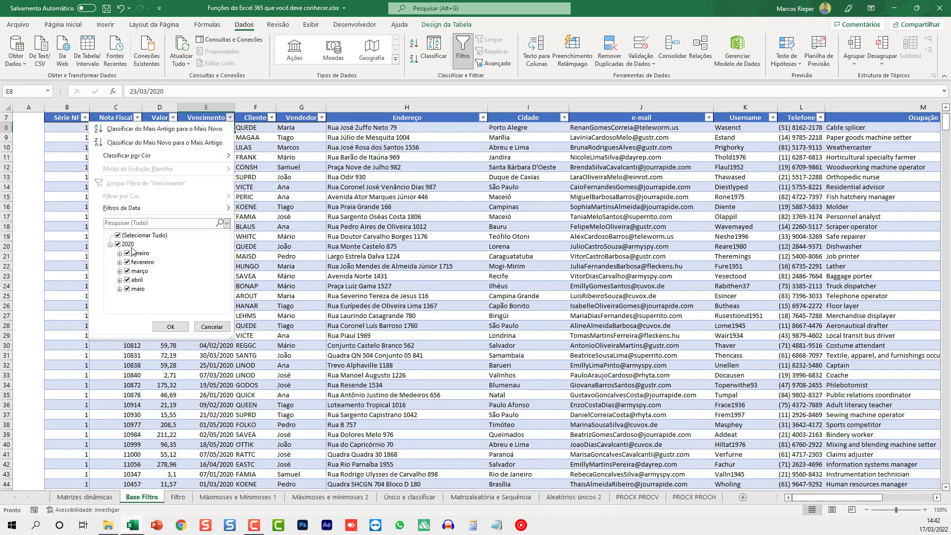
click(170, 326)
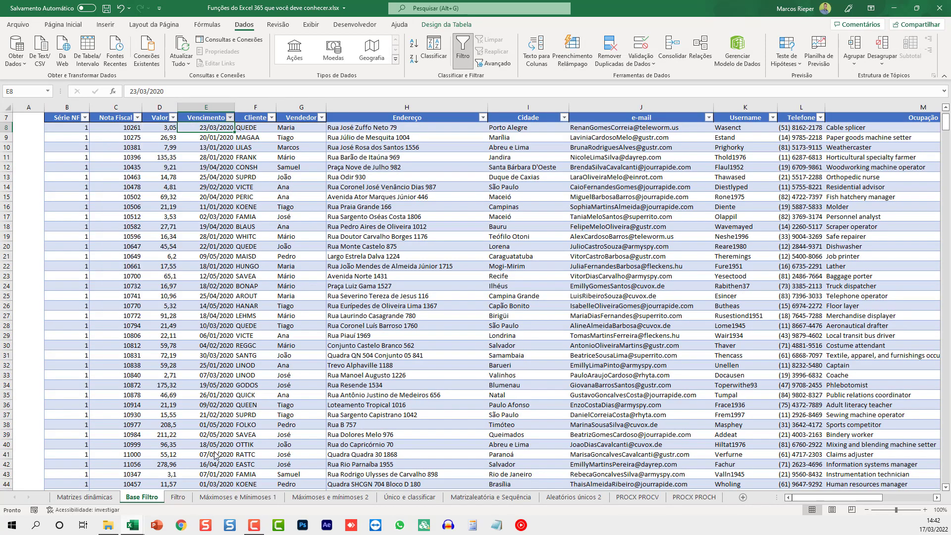
click(179, 498)
text(1/01/)
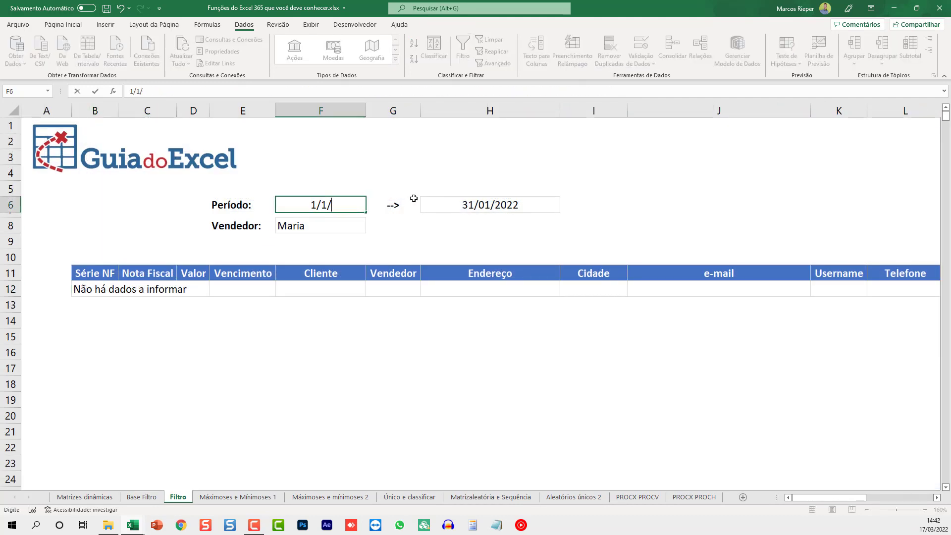
text(2020)
key(Return)
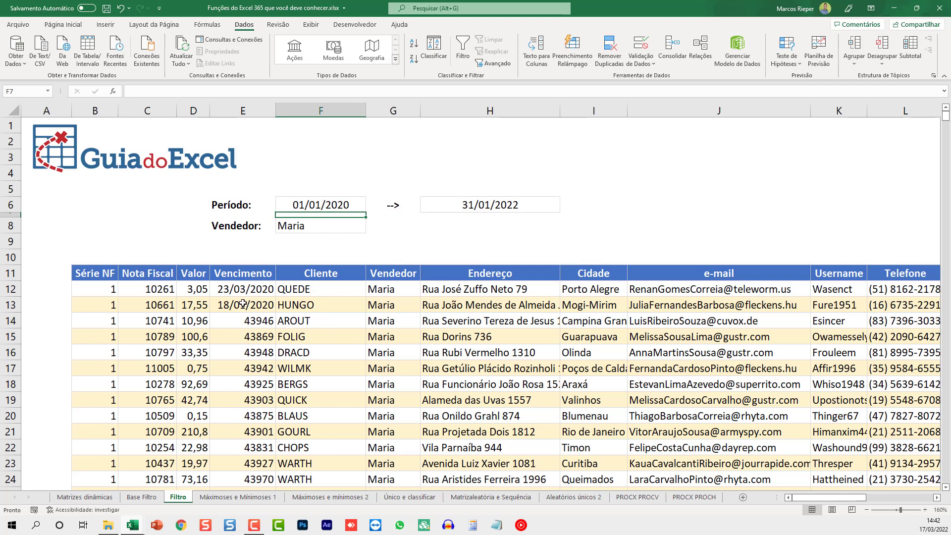
Step: Copy row 13's formatting onto rows 14–81 so Vencimento shows dates like 23/03/2020
click(232, 305)
click(21, 304)
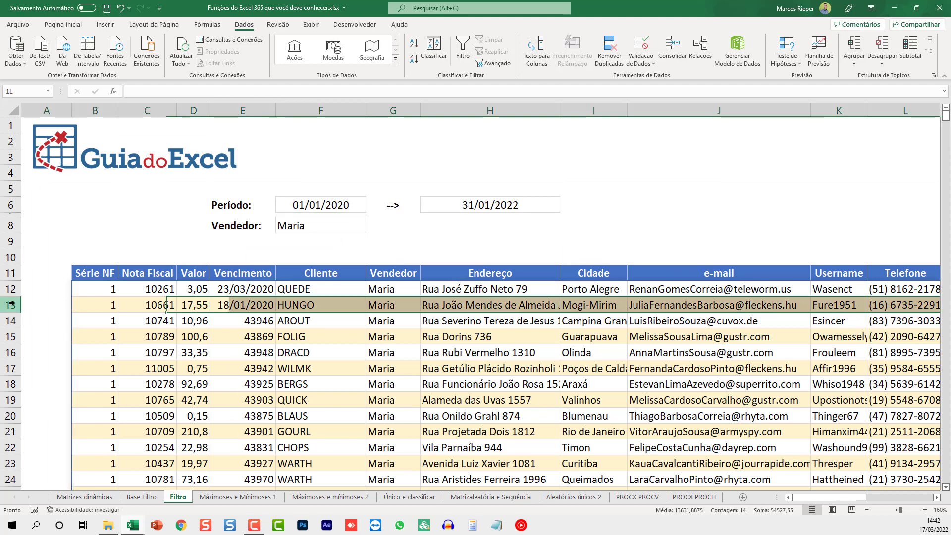
click(63, 25)
click(60, 63)
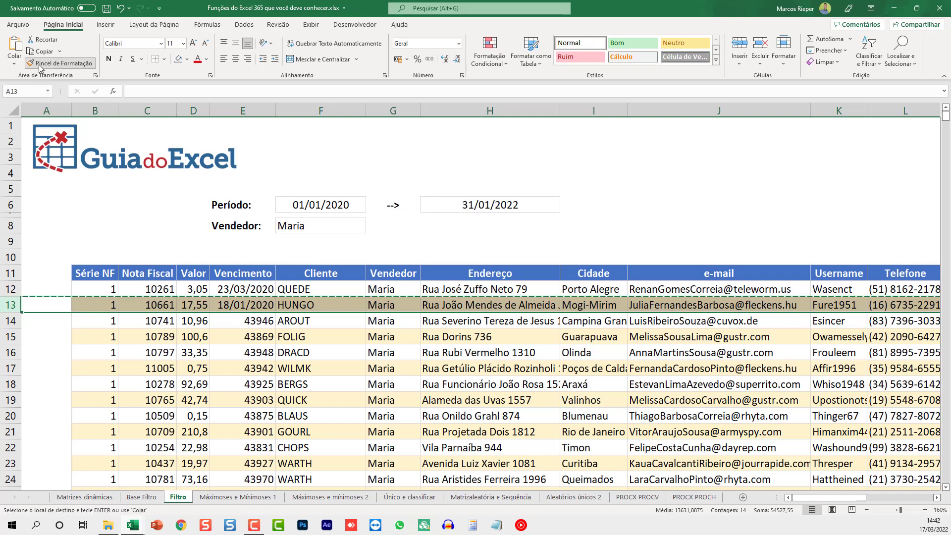
drag(10, 320, 9, 484)
scroll(333, 340, up, 20)
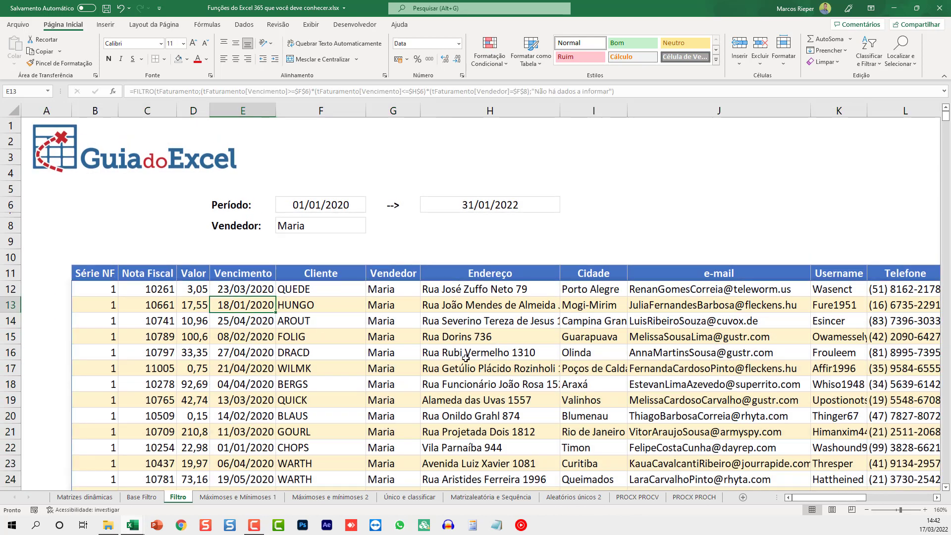
click(515, 277)
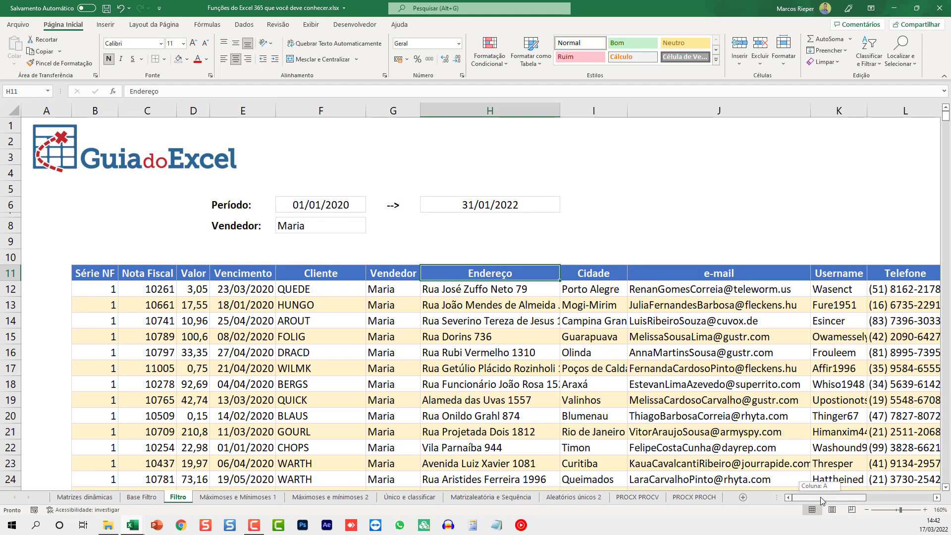
mouse_move(820, 497)
mouse_down()
mouse_move(880, 508)
mouse_move(288, 313)
mouse_up()
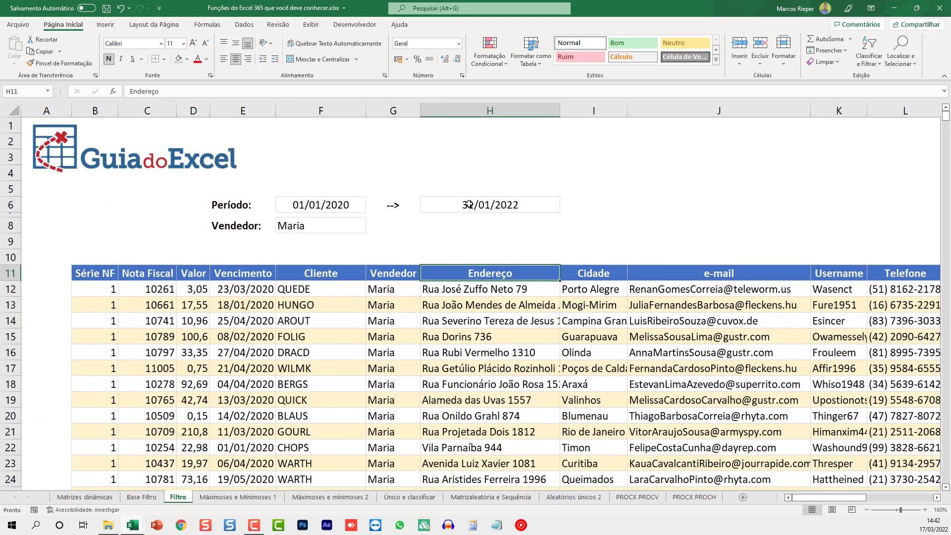
drag(240, 290, 243, 302)
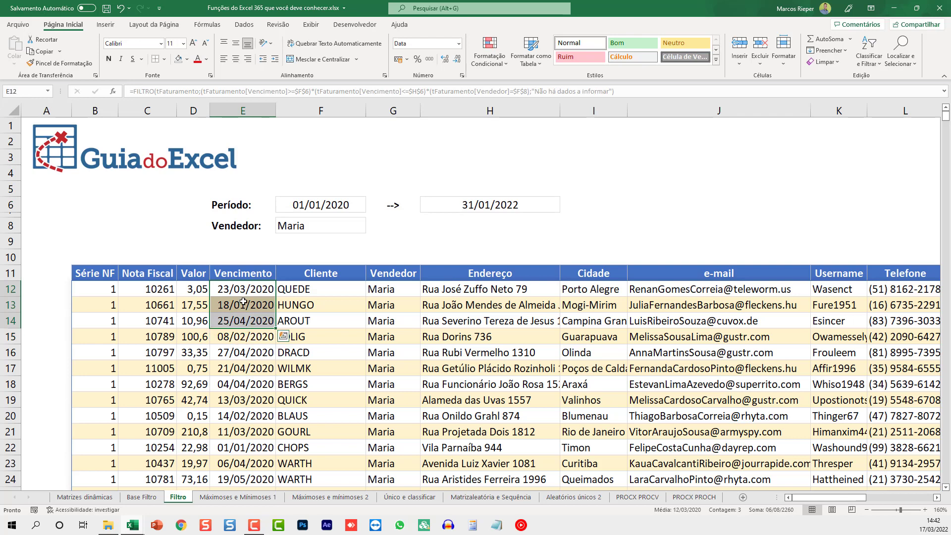
click(499, 204)
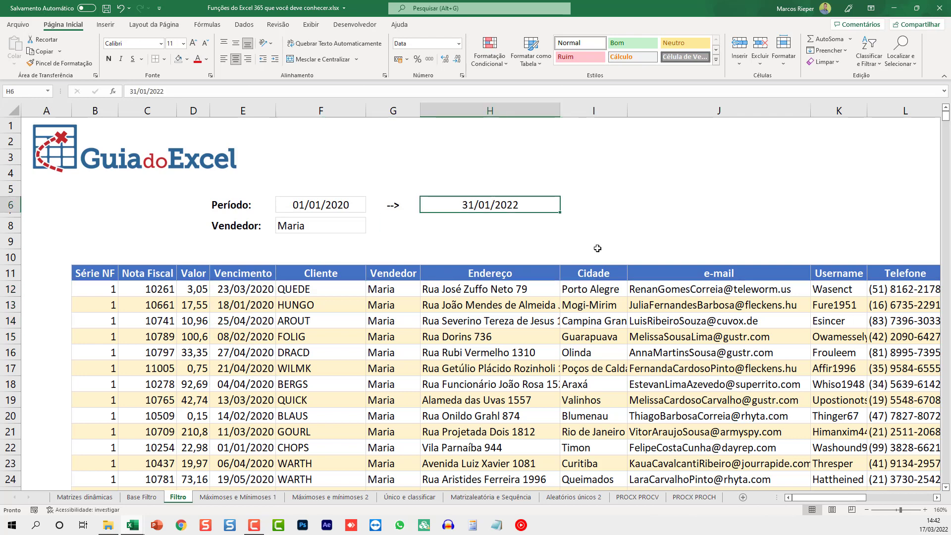
Step: Set the period end date to 31/01/2020
text(31/1)
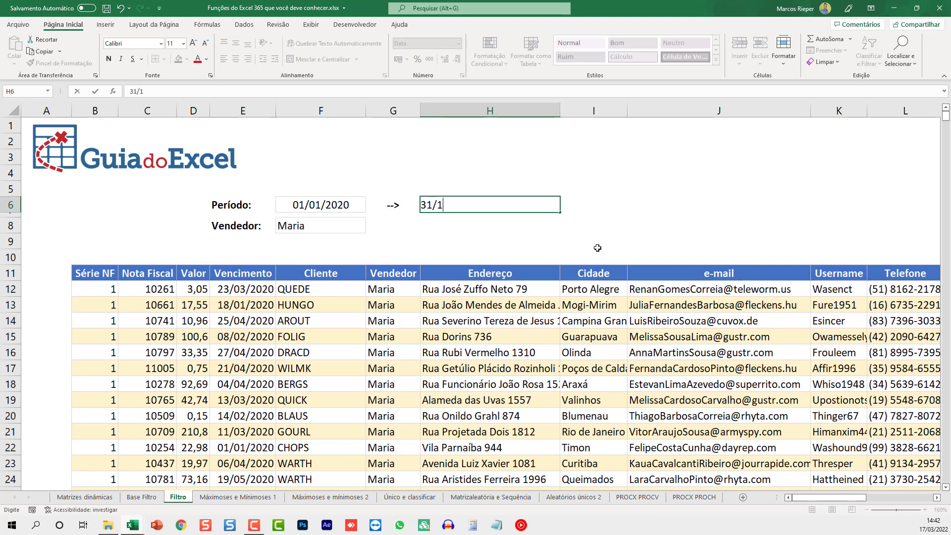
text(/20)
key(Return)
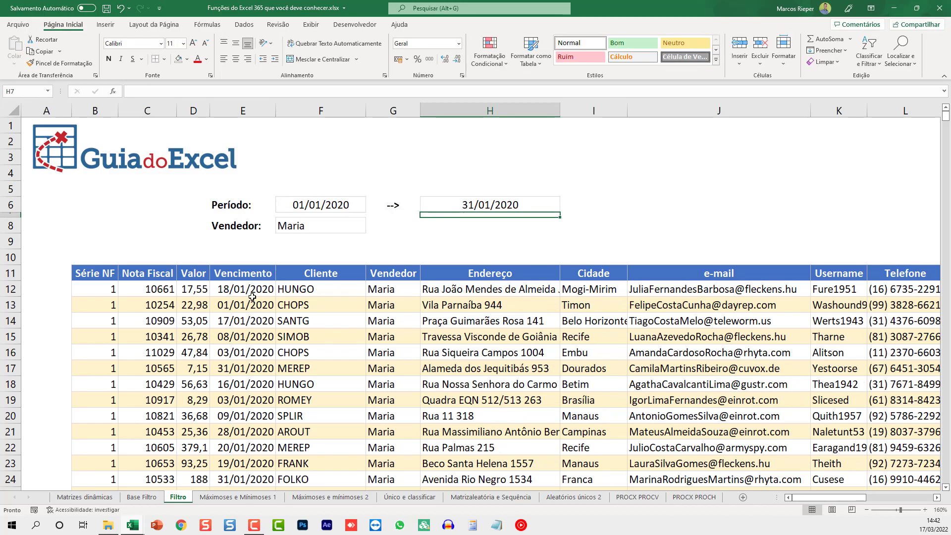
scroll(258, 345, down, 3)
scroll(258, 345, down, 2)
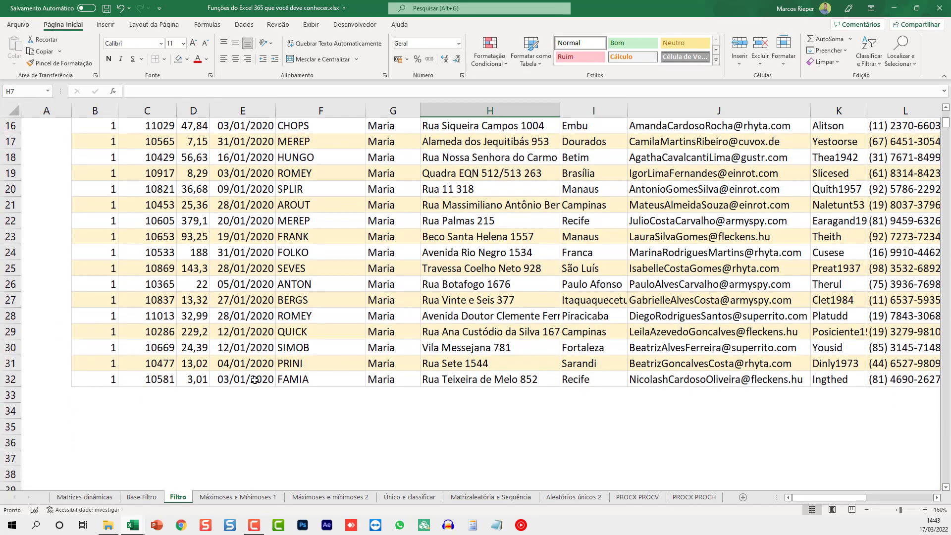
scroll(255, 336, up, 1)
scroll(250, 312, up, 4)
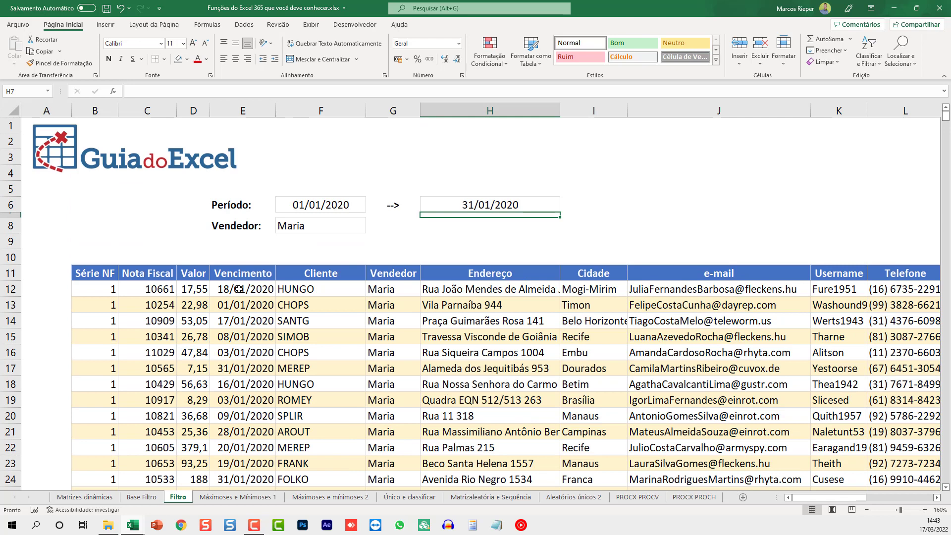
Step: Try Mário and Pedro in the F8 Vendedor dropdown, finally choosing Maria
click(318, 231)
click(371, 227)
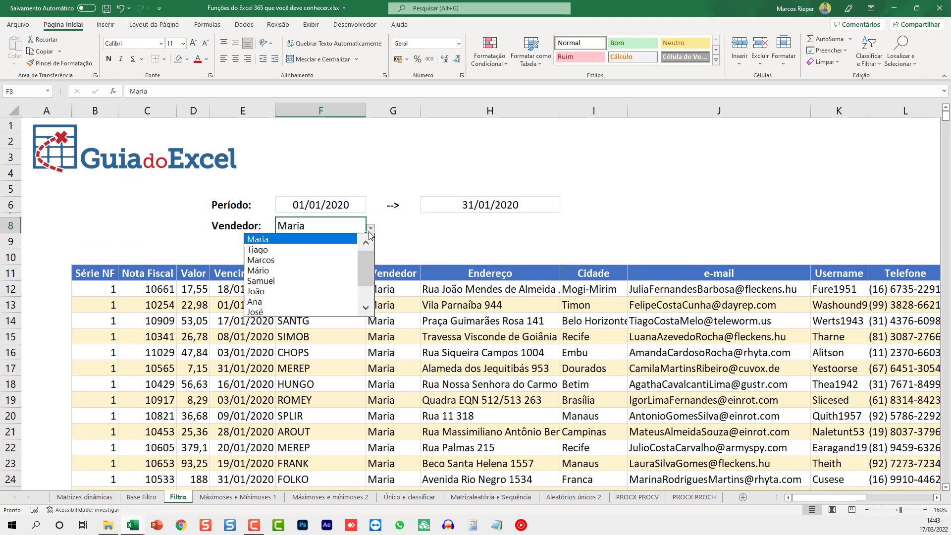
key(Escape)
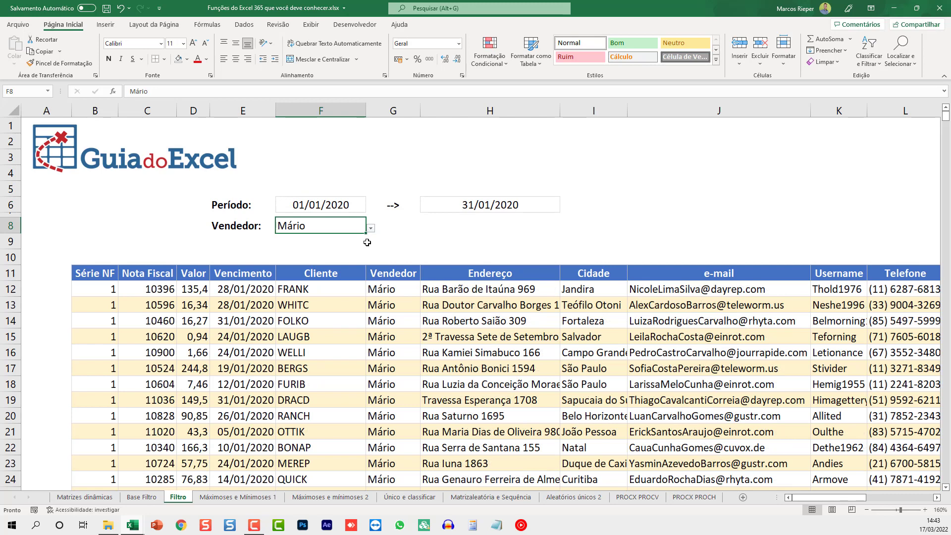
click(370, 228)
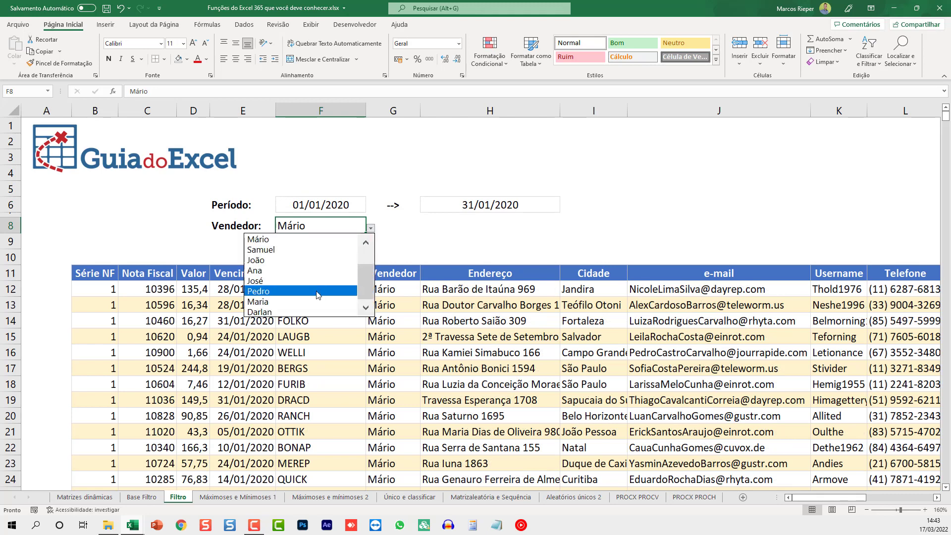
click(317, 295)
click(370, 228)
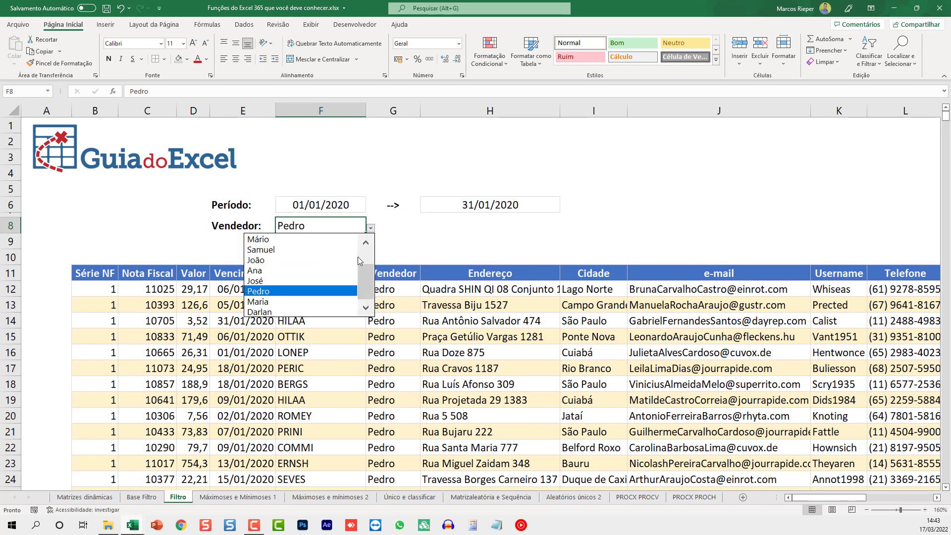
click(315, 303)
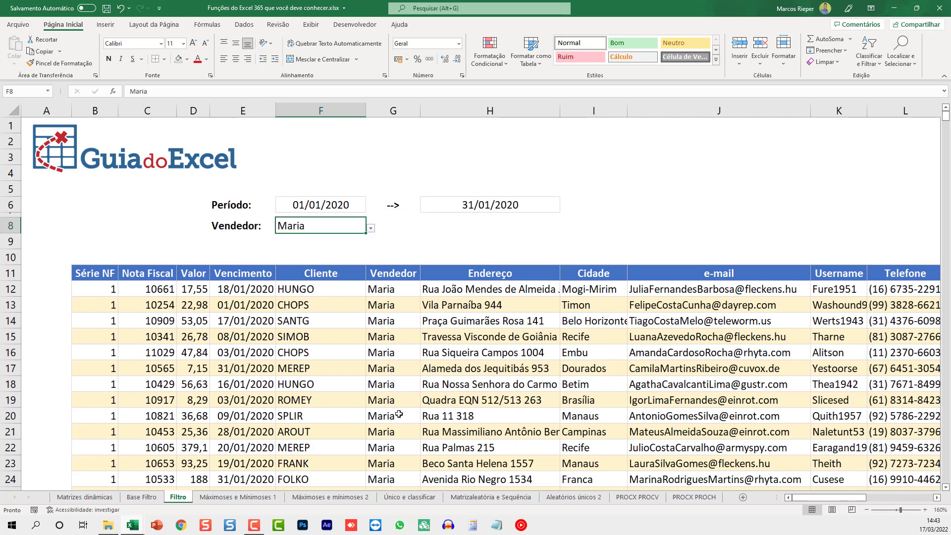
Step: Review B12's FILTRO formula without changing it
click(99, 289)
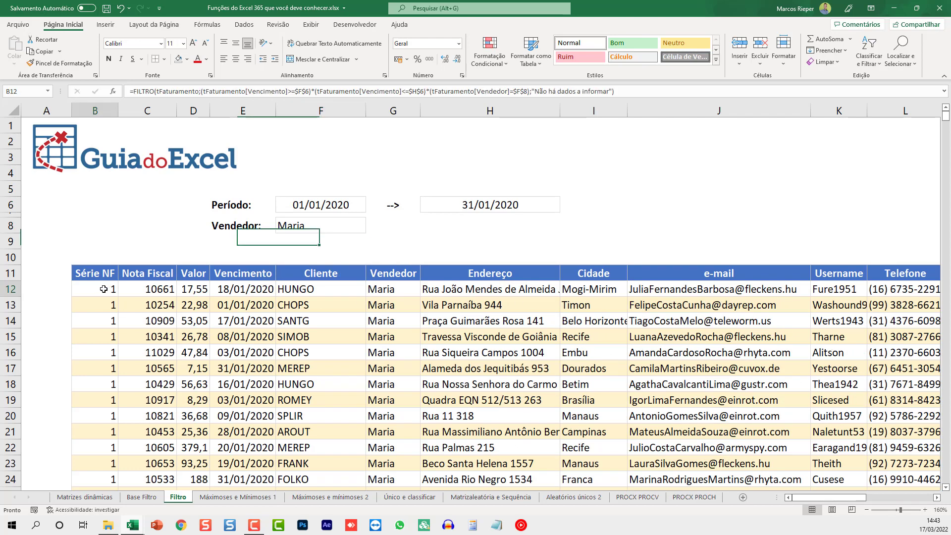
key(F2)
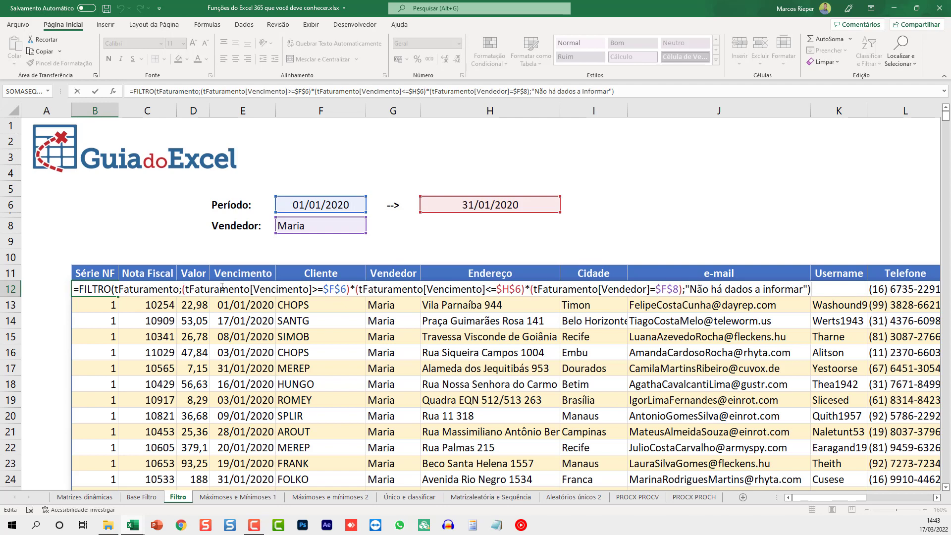
key(ctrl+Return)
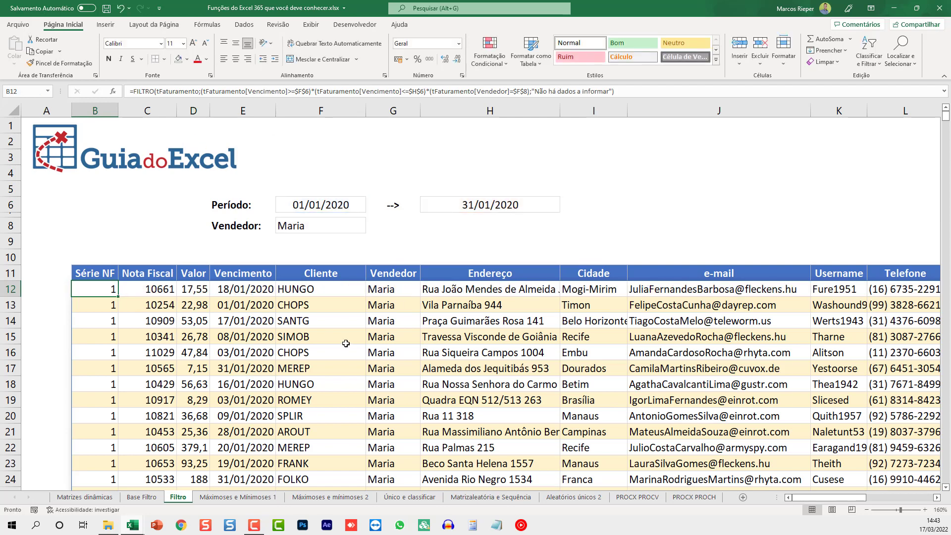
scroll(345, 343, down, 5)
scroll(346, 343, up, 5)
Step: Switch to Máximos e Mínimos 1 and delete the Menor venda and Maior venda result values
click(225, 499)
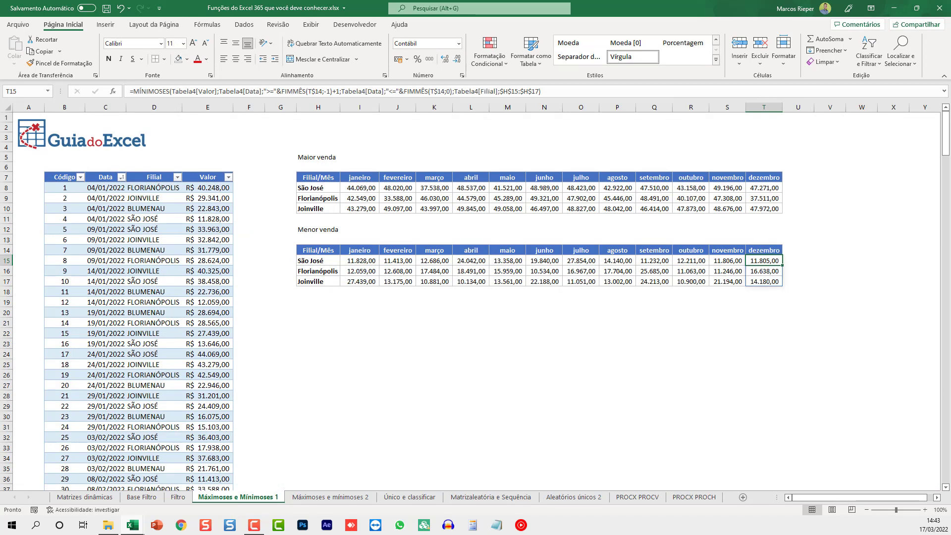
mouse_move(804, 310)
mouse_down()
mouse_move(402, 282)
mouse_move(356, 260)
mouse_up()
key(Delete)
mouse_move(804, 229)
mouse_down()
mouse_move(356, 197)
mouse_move(357, 187)
mouse_up()
key(Delete)
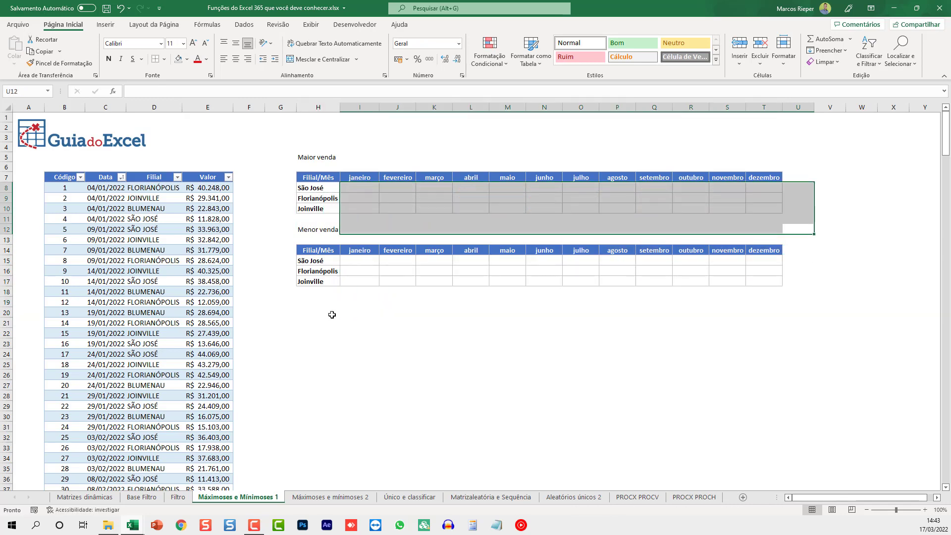
click(332, 315)
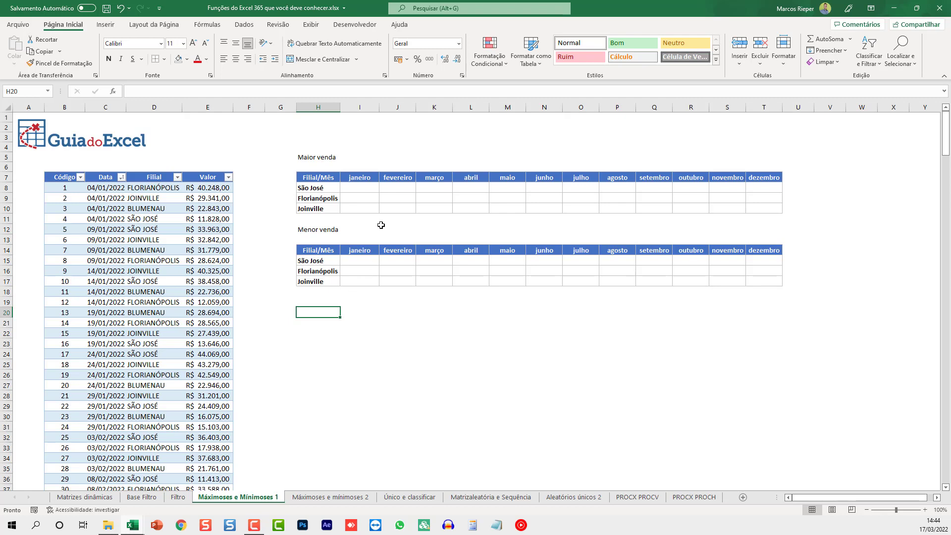
scroll(385, 226, up, 1)
scroll(385, 226, up, 2)
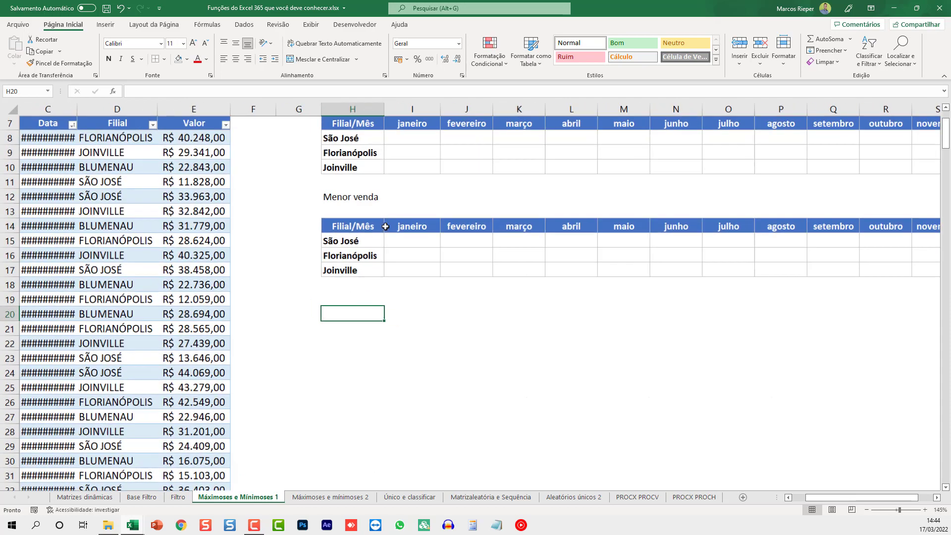
scroll(385, 226, up, 1)
click(285, 212)
key(ctrl+Home)
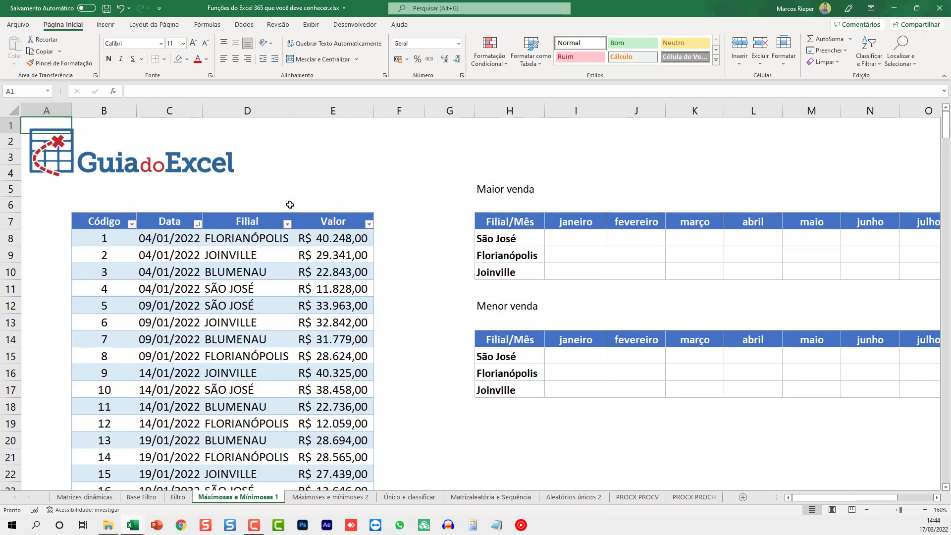
click(559, 239)
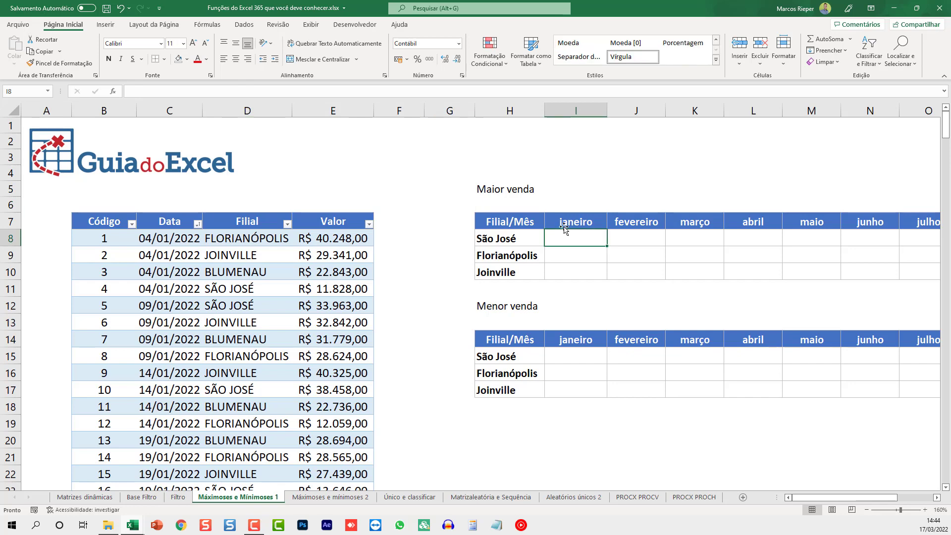
click(568, 222)
key(F2)
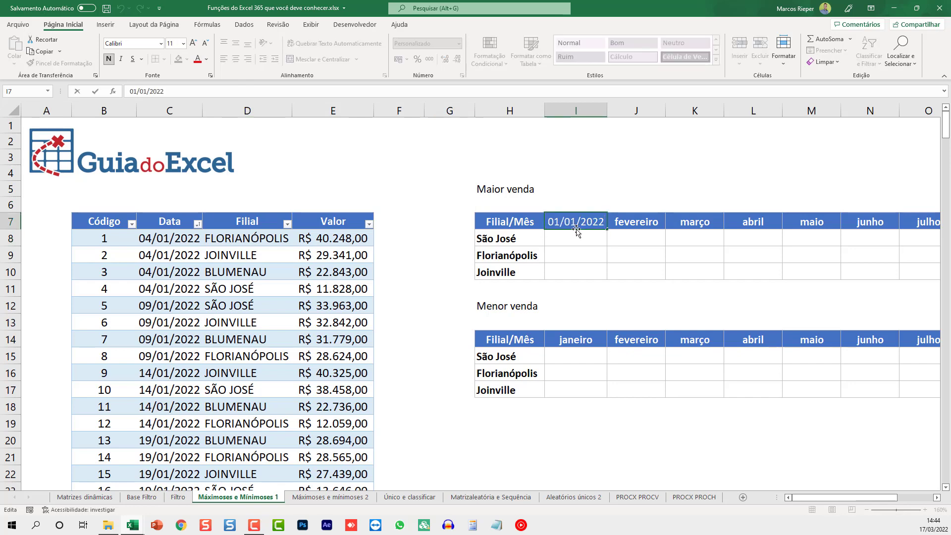
key(Escape)
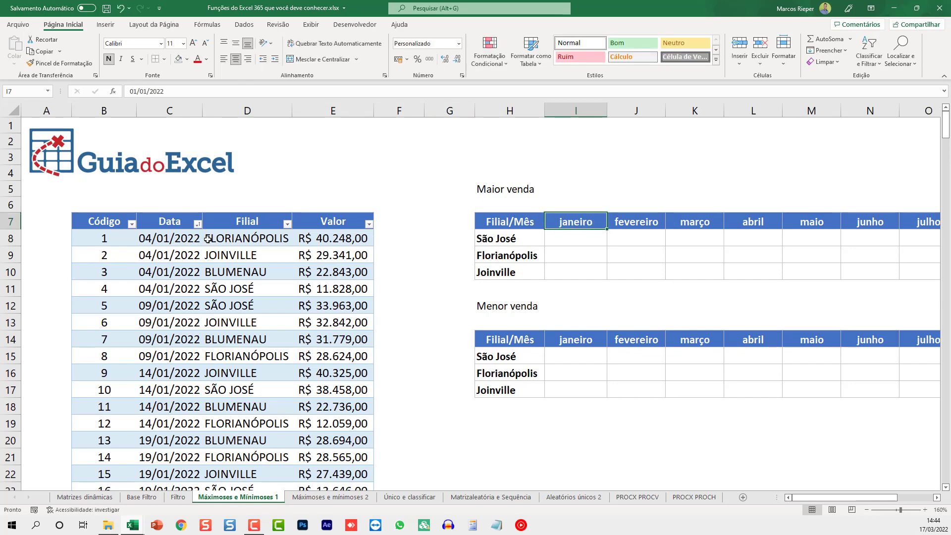
click(183, 239)
key(ctrl+shift+Right)
click(500, 239)
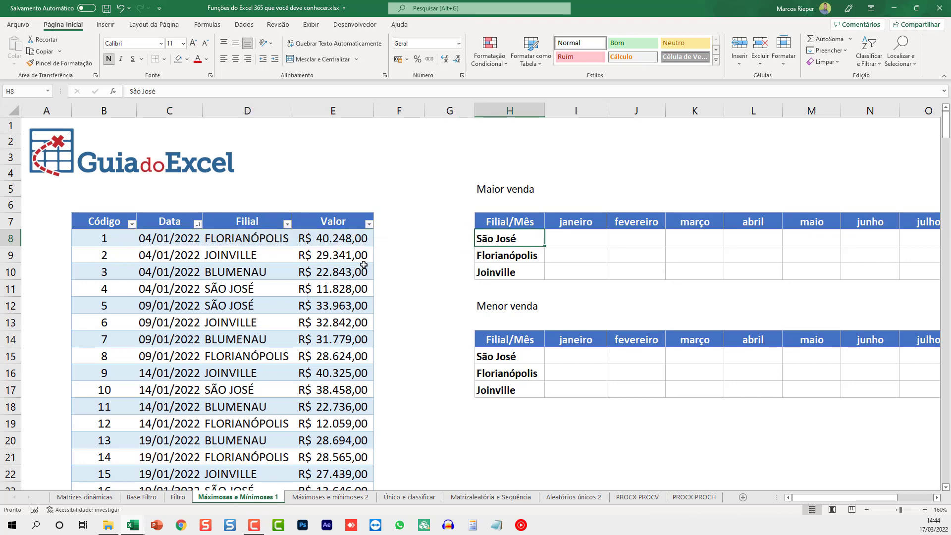
drag(348, 239, 369, 426)
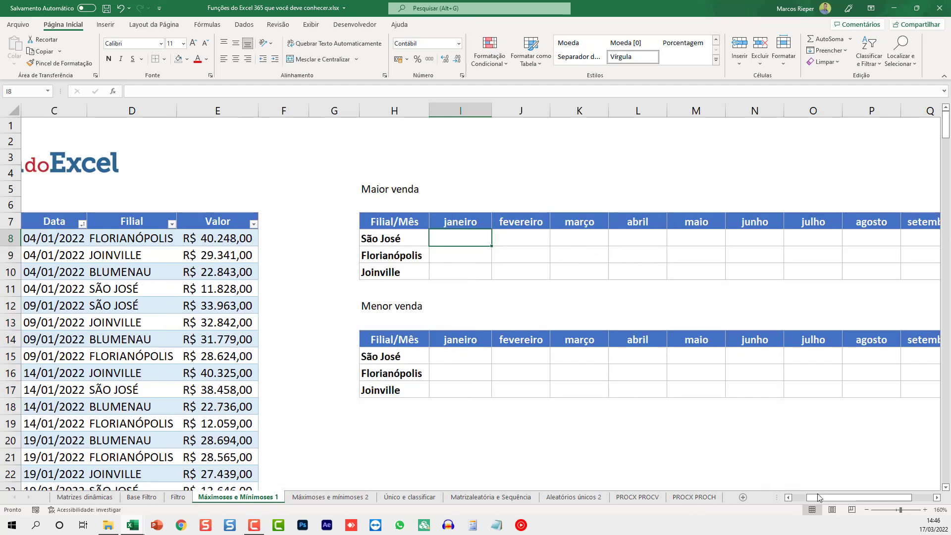
drag(818, 497, 802, 497)
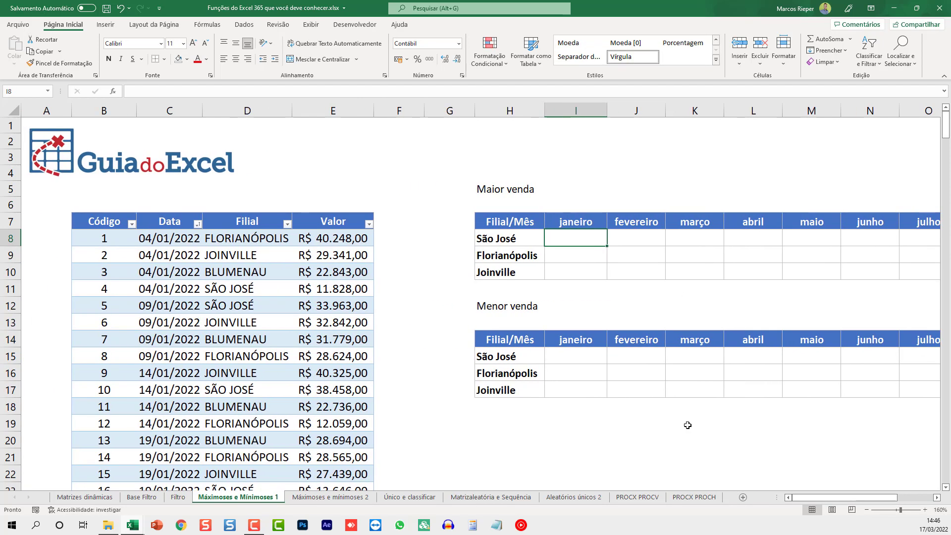
Step: In I8, start MÁXIMOSES over the full Valor column, with a Data criterion against the janeiro date I7
text(=MÁXIMOS)
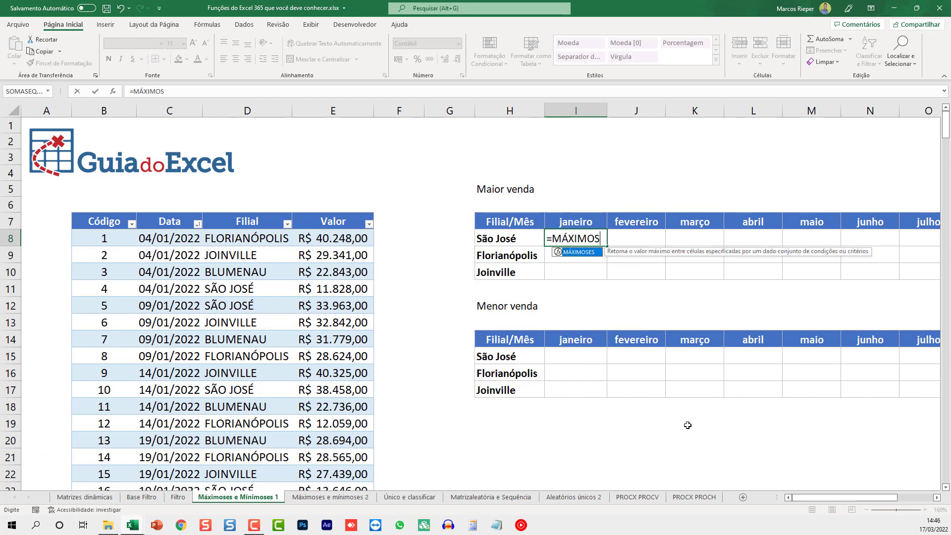
text(ES()
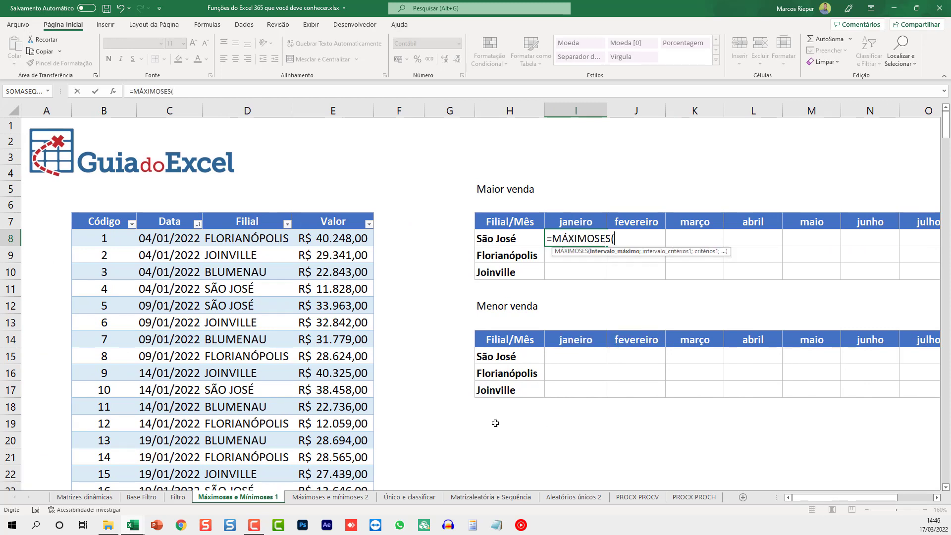
click(352, 242)
key(ctrl+shift+Up)
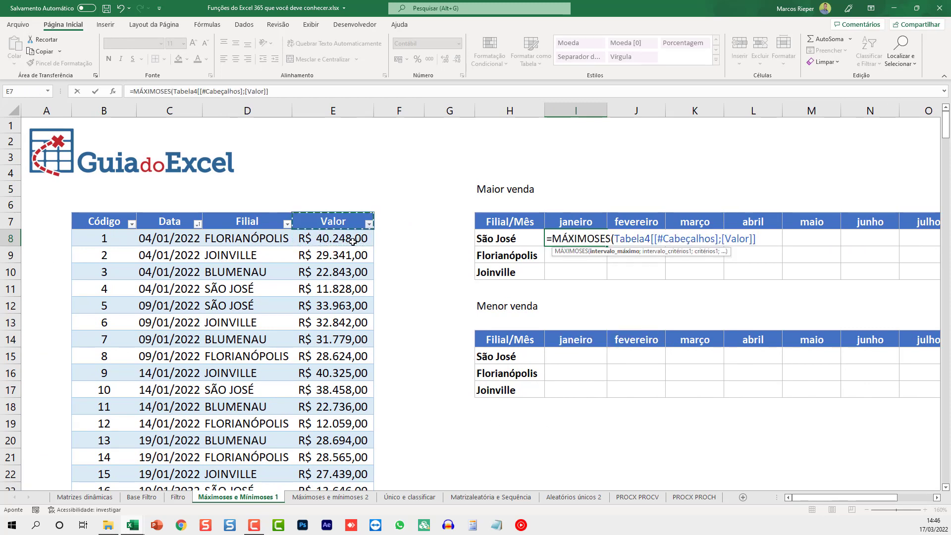
key(ctrl+shift+Down)
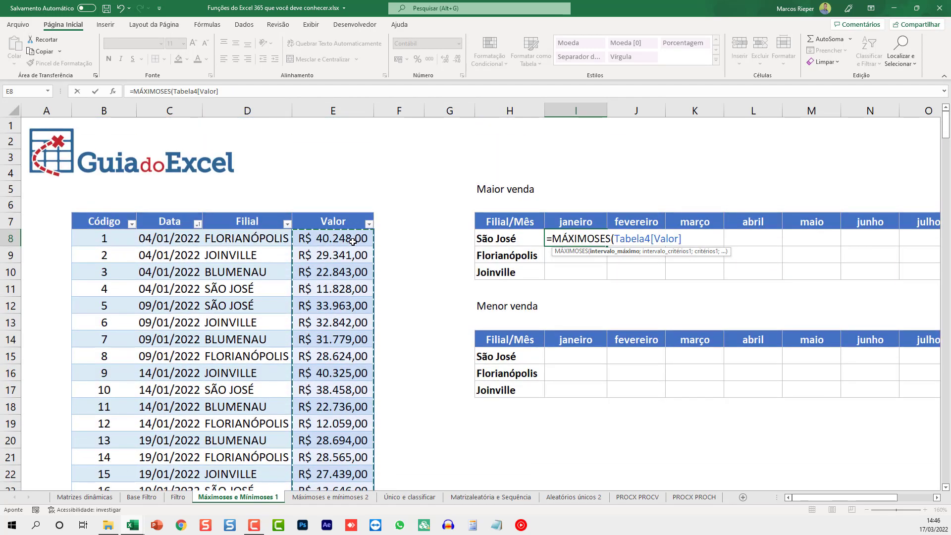
text(;)
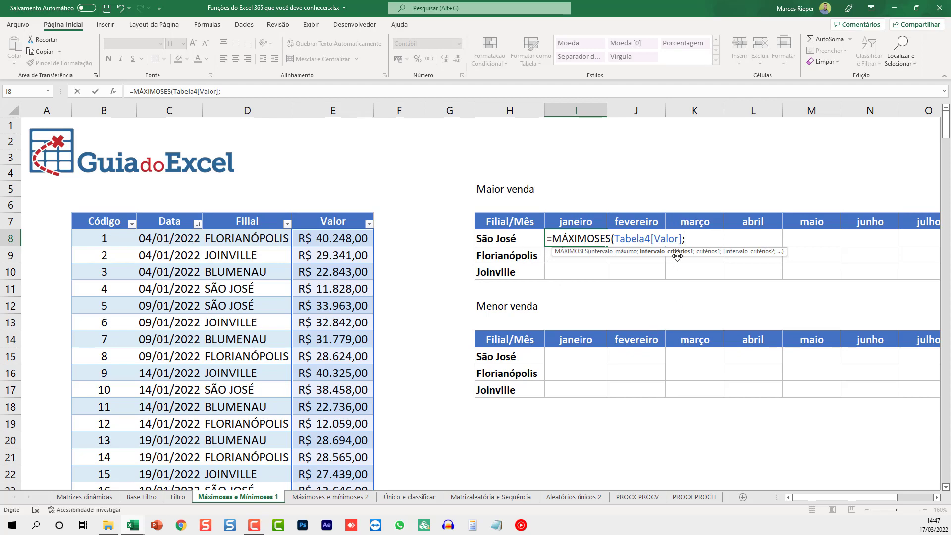
click(161, 240)
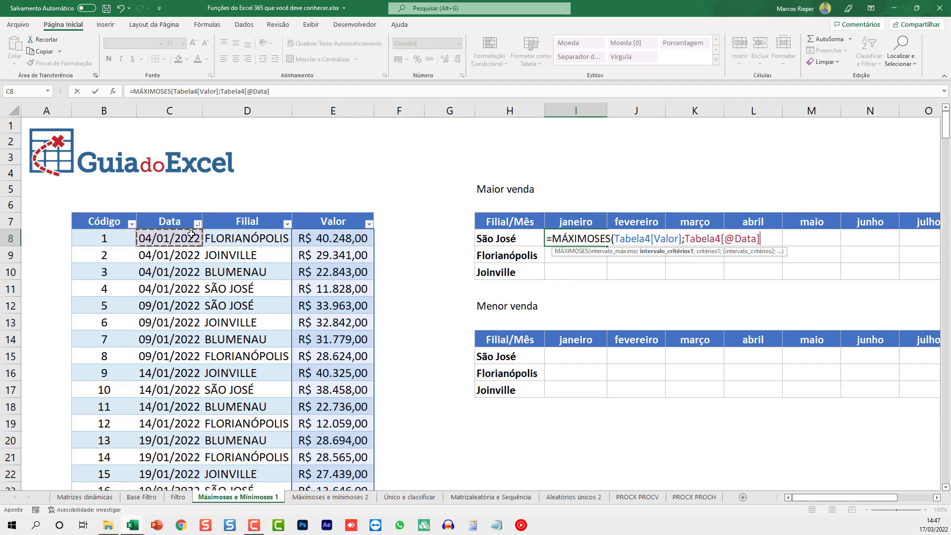
key(ctrl+shift+Down)
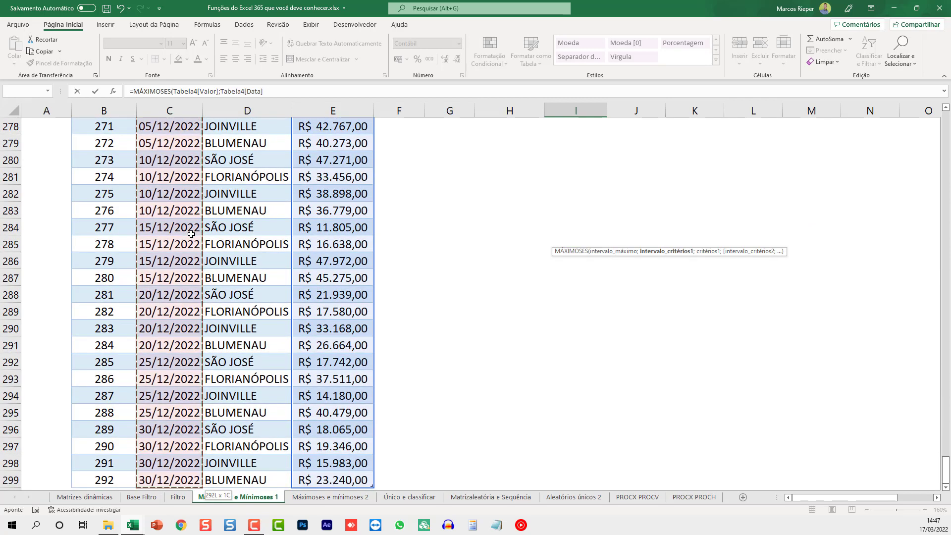
text(;">)
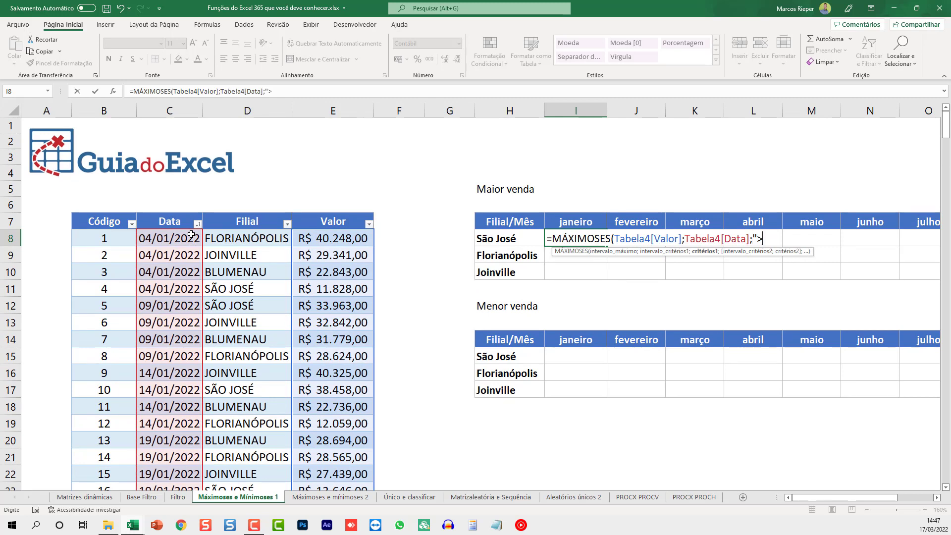
text(="&)
click(560, 220)
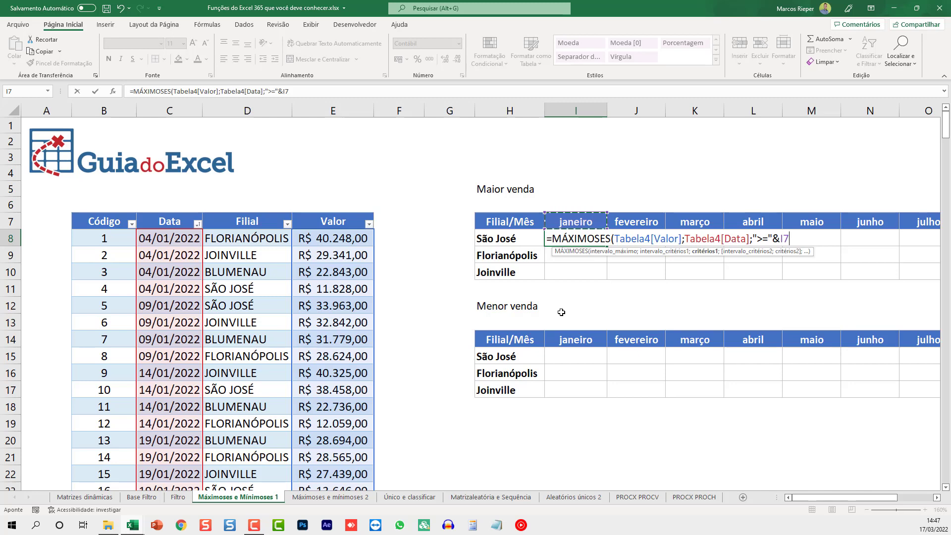
text(;)
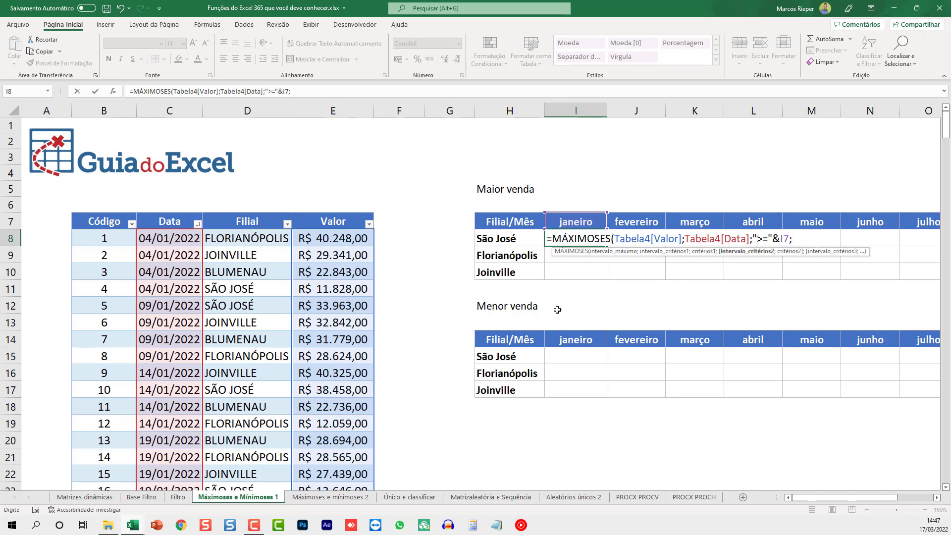
Step: Add a second Data column criterion "<=" the month end via FIMMÊS on I7
click(160, 238)
key(ctrl+shift+Down)
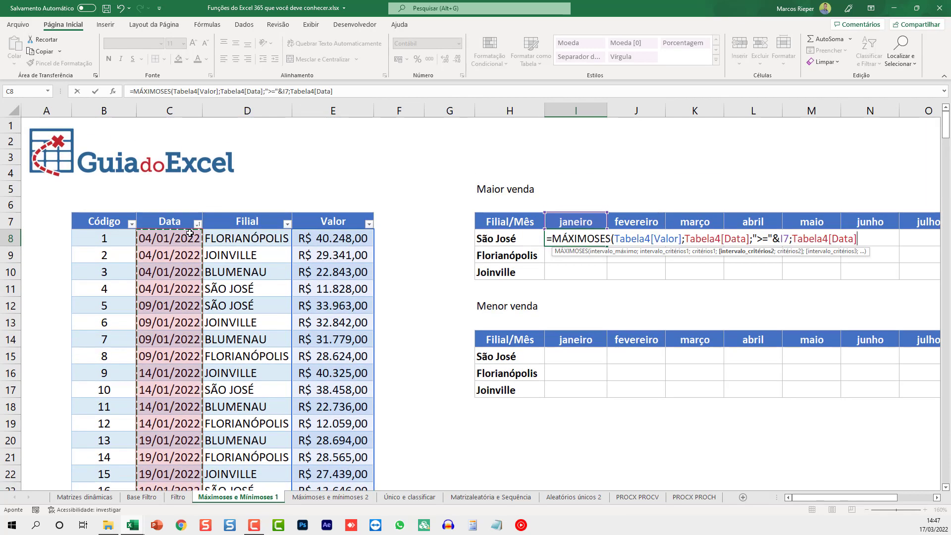
text(;"<)
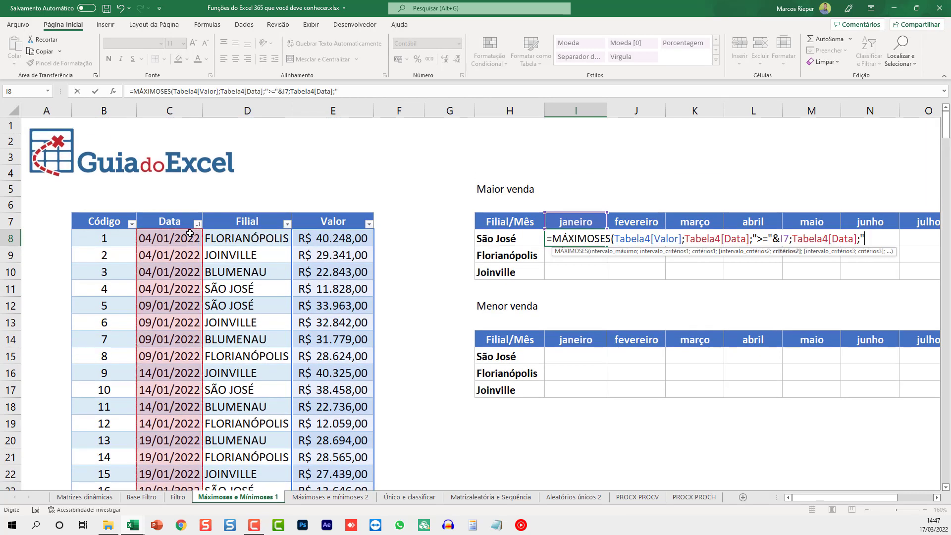
text(="&)
text(FIMM)
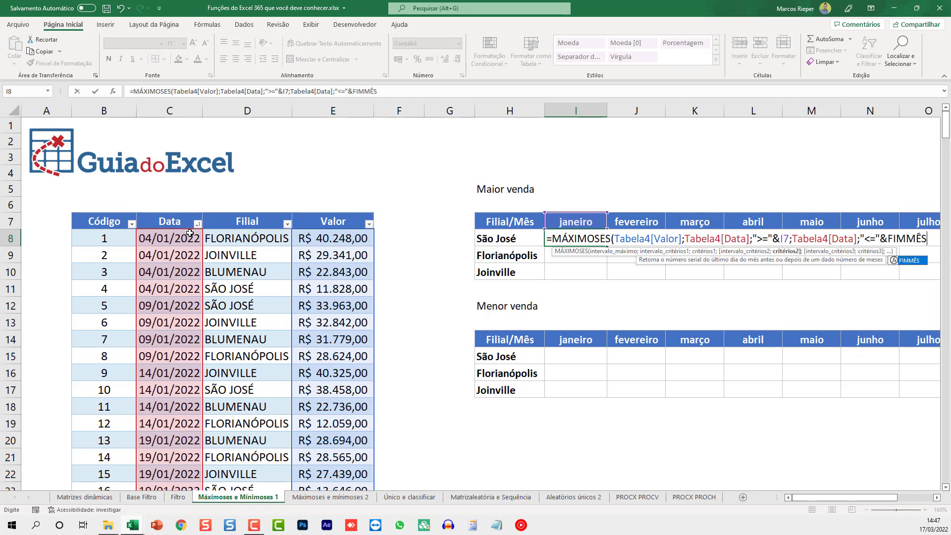
text(ÊS)
key(Tab)
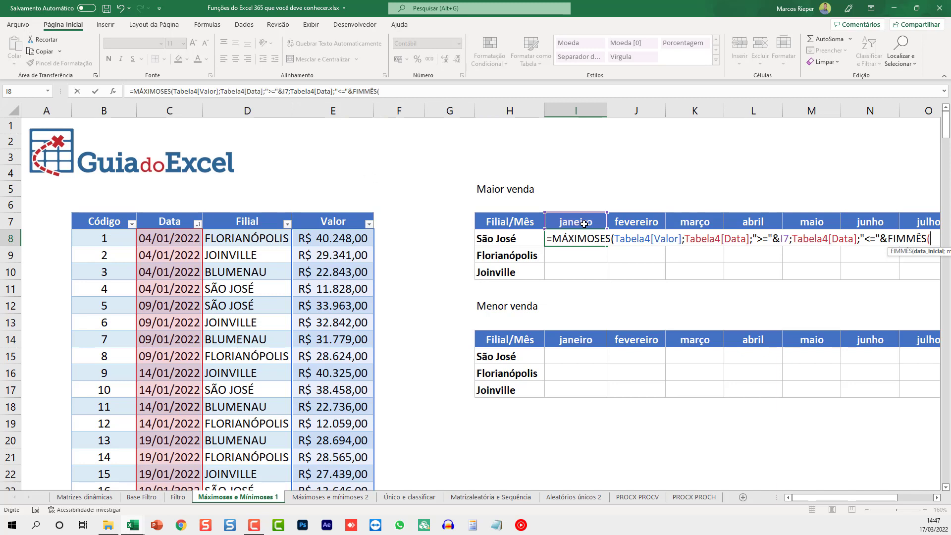
click(584, 223)
text(;0)
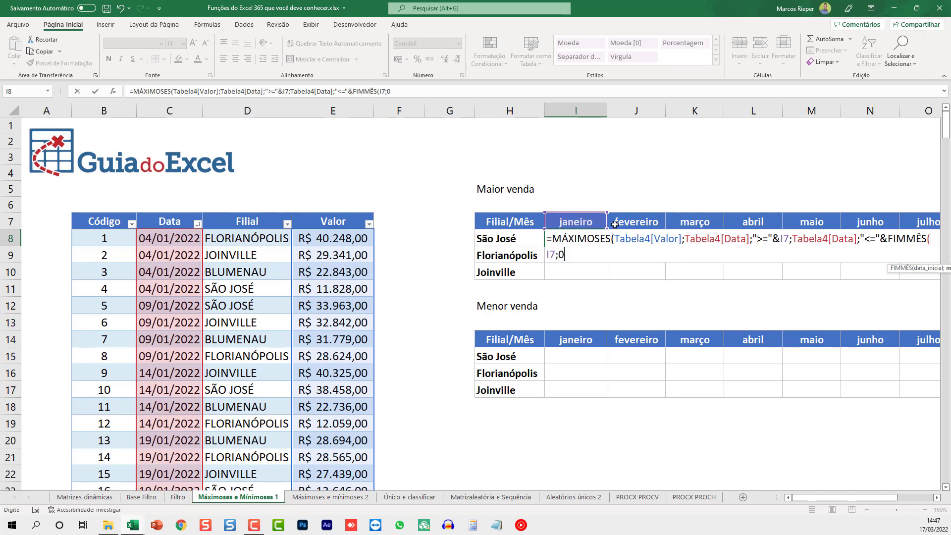
Step: Lock the first month reference in the formula to row 7 as I$7
double_click(786, 238)
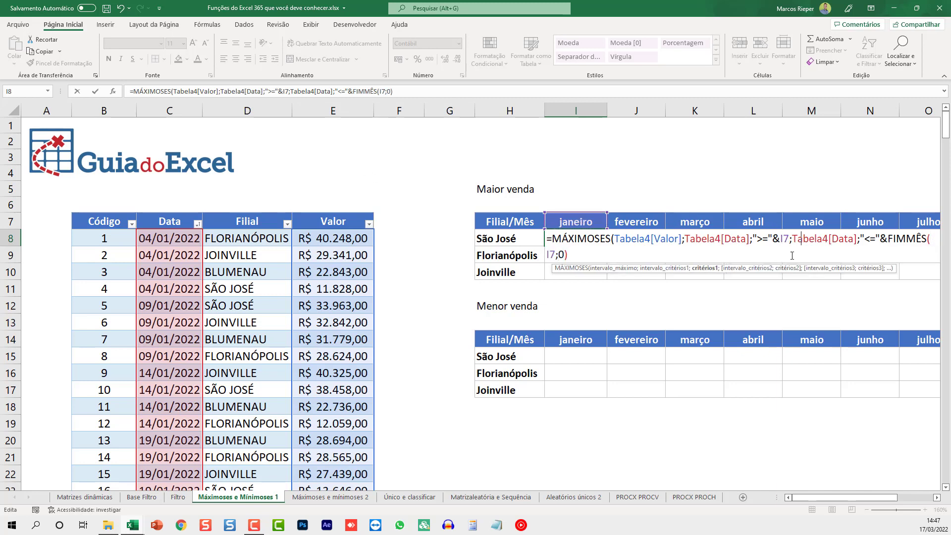
key(F4)
key(F4)
key(F4)
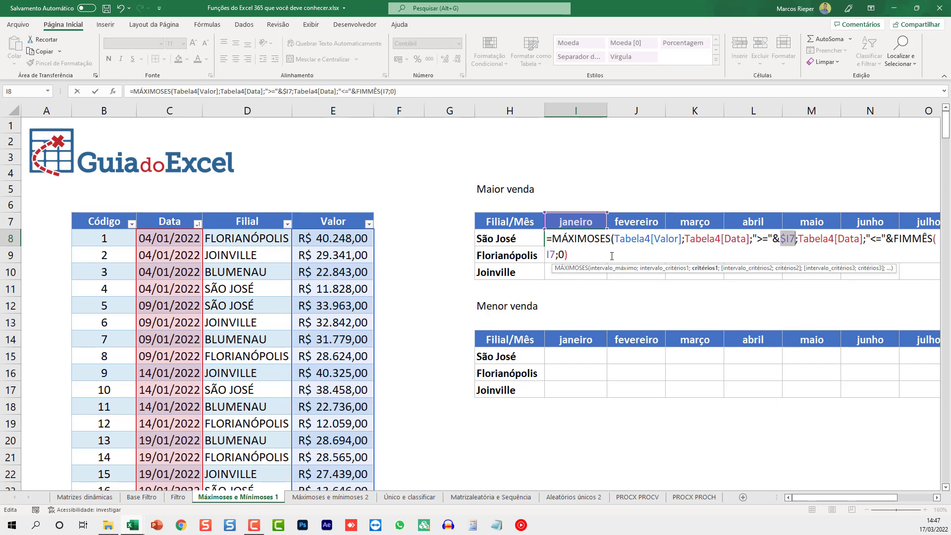
key(F4)
key(F4)
key(F4)
Step: Lock the FIMMÊS month to I$7 and add Tabela4[Filial] matched against $H$8:$H$10 in I8
double_click(551, 254)
key(F4)
key(F4)
key(F4)
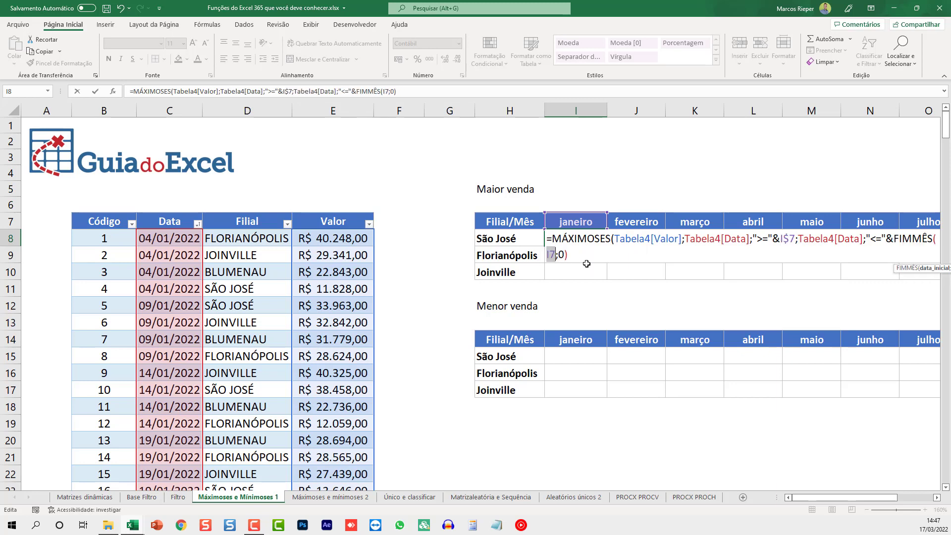
key(F4)
key(F4)
click(575, 255)
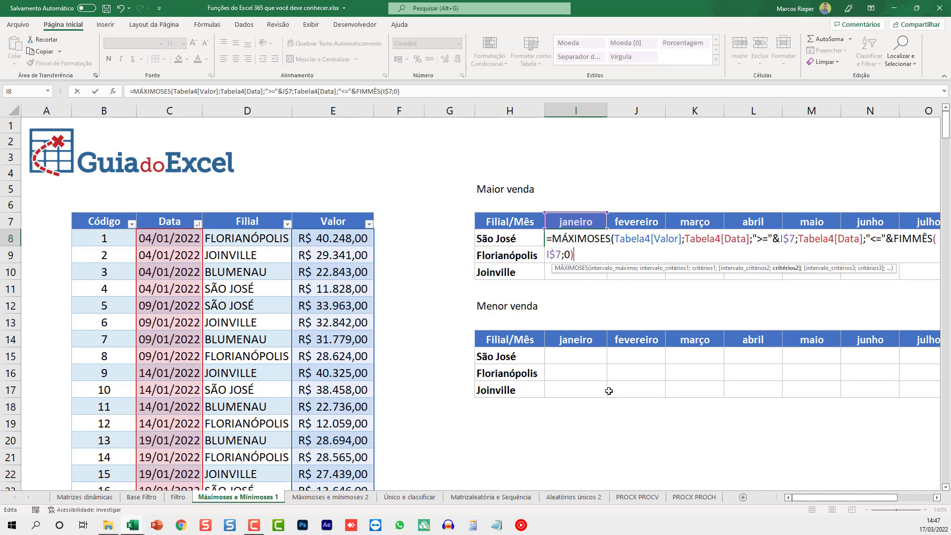
text(;)
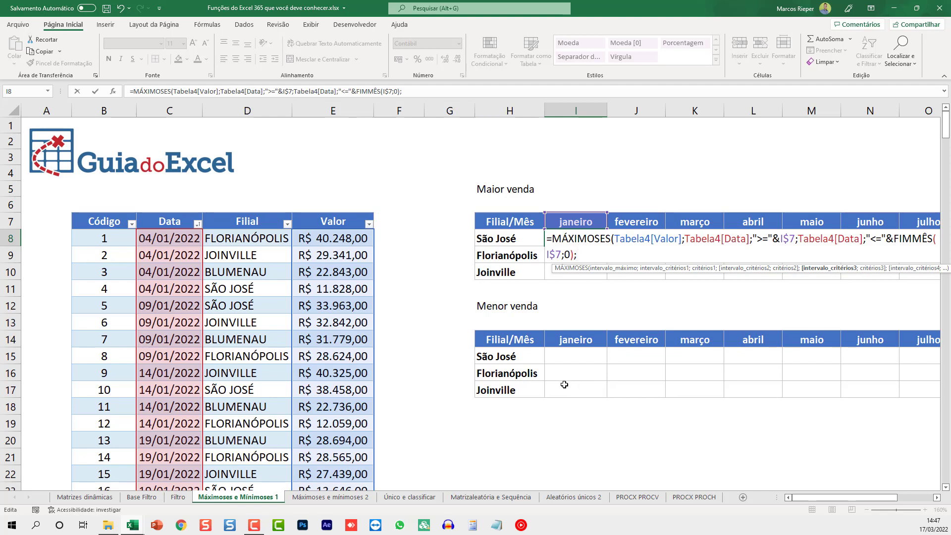
click(238, 238)
key(ctrl+shift+Down)
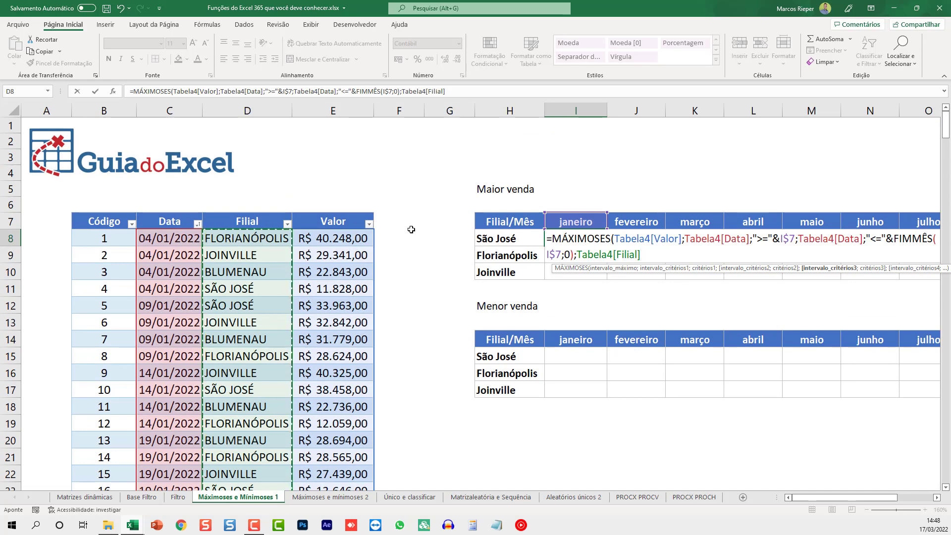
text(;)
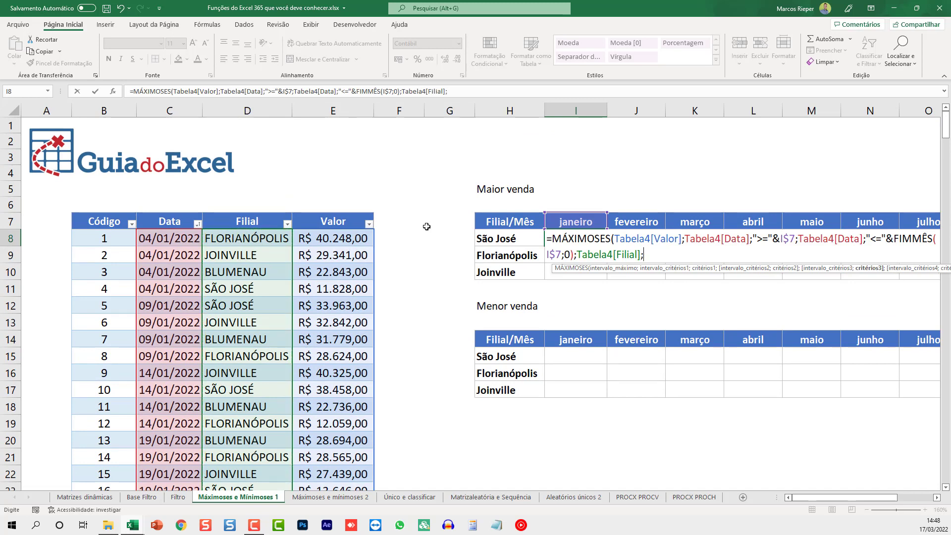
click(519, 238)
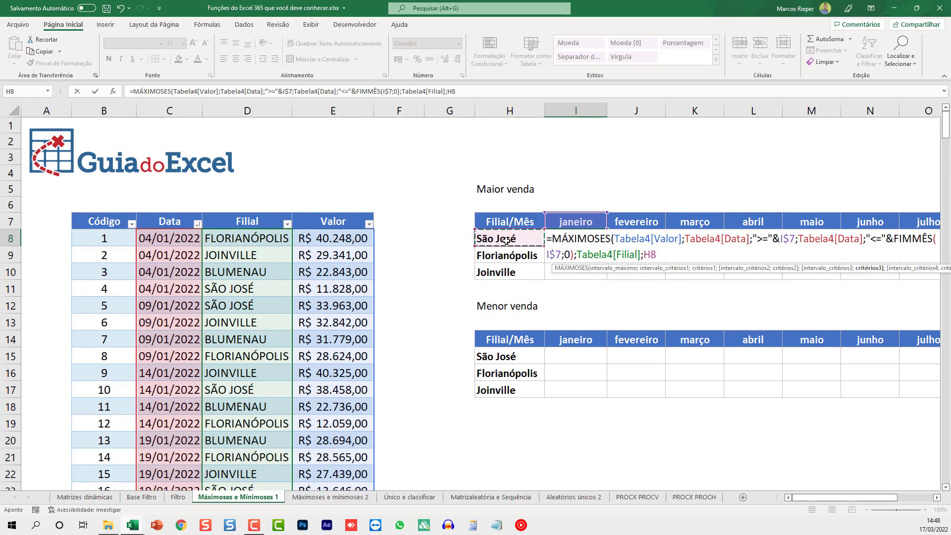
drag(505, 240, 502, 269)
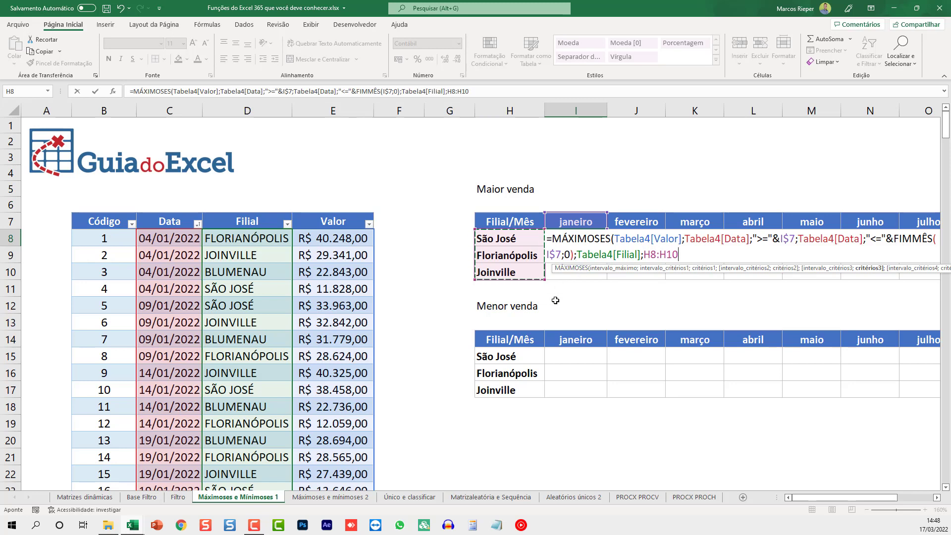
key(F4)
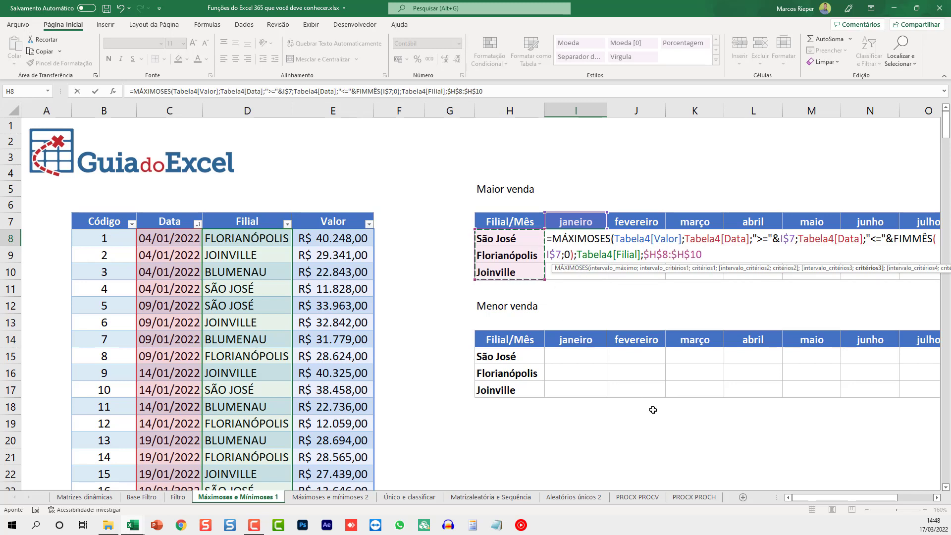
text())
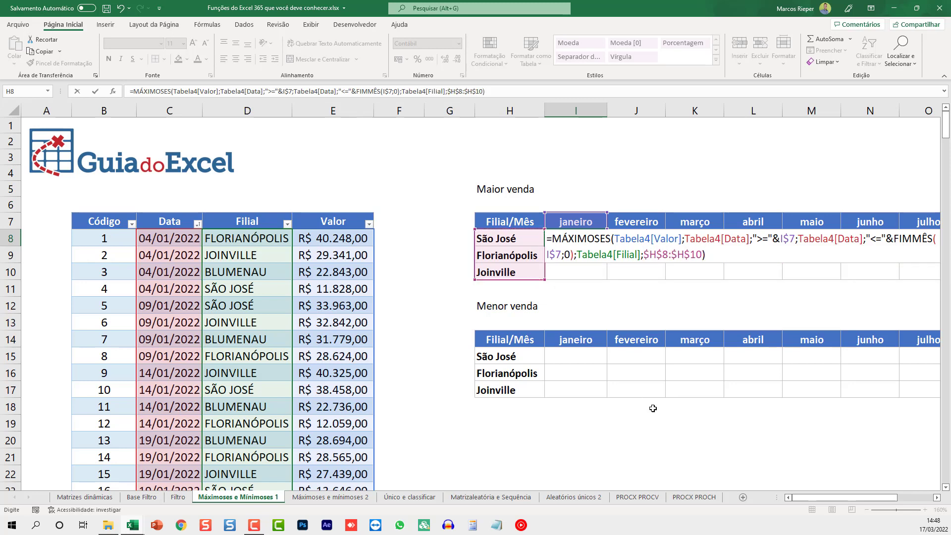
key(ctrl+Return)
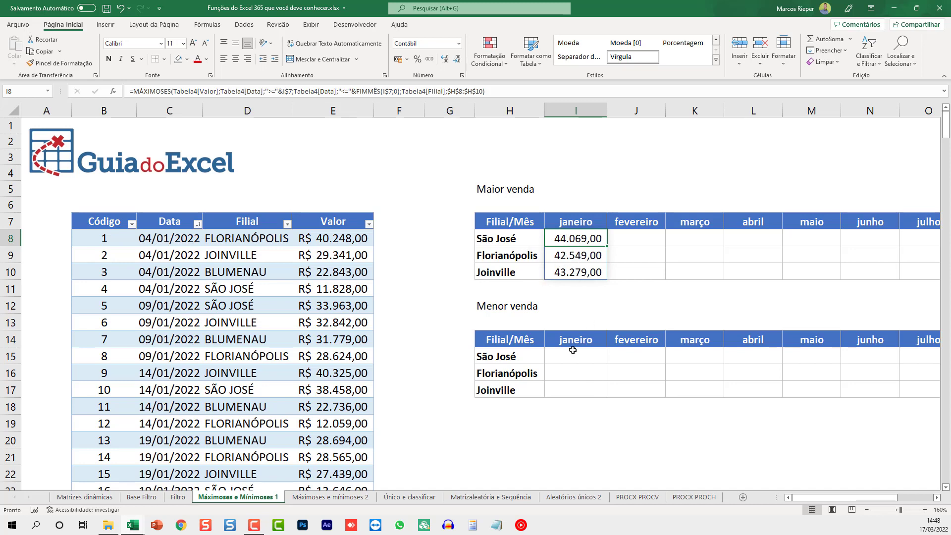
Step: Filter the sales table's Data column to show only janeiro dates
click(177, 224)
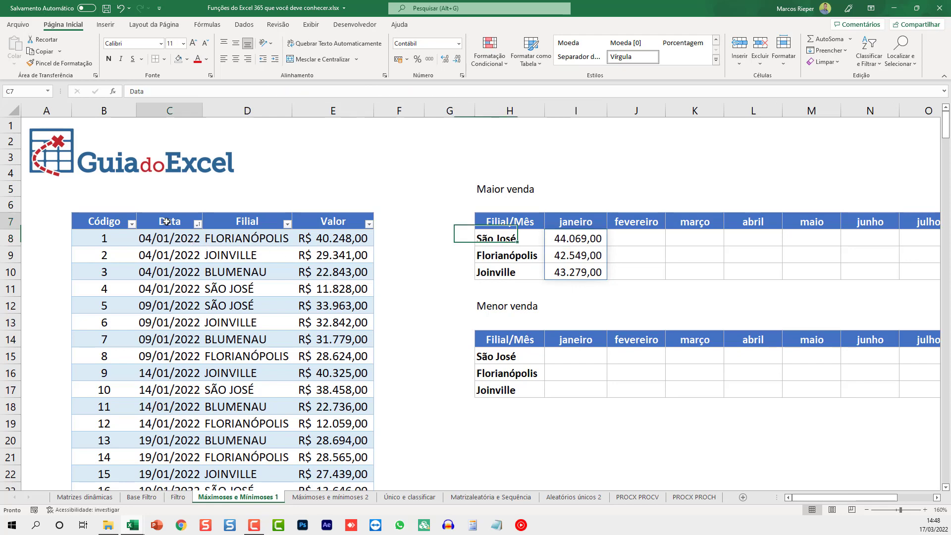
click(342, 227)
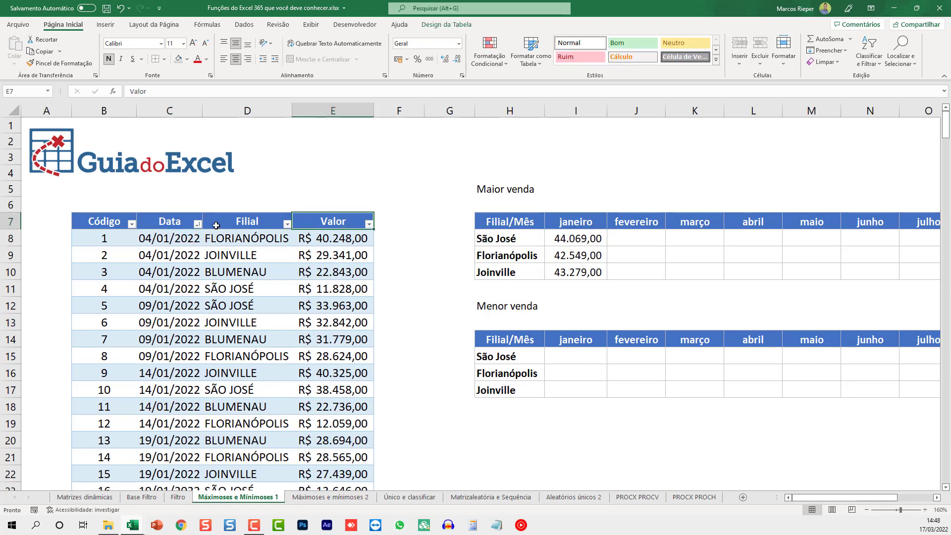
click(197, 224)
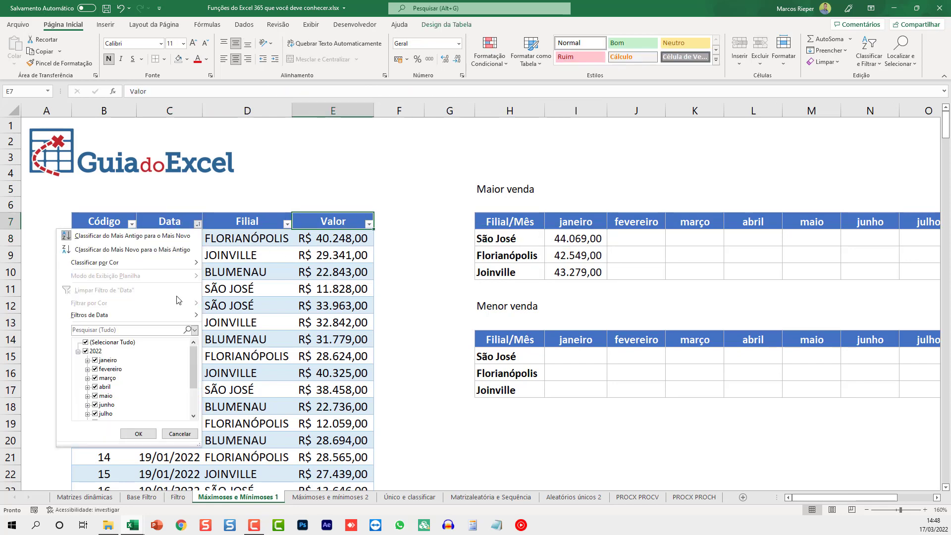
click(85, 342)
click(95, 360)
click(138, 433)
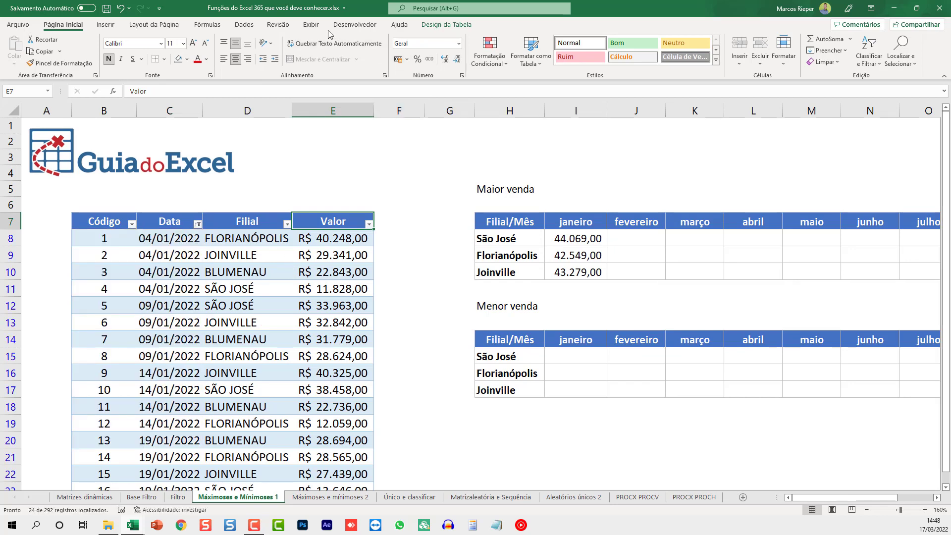
Step: Sort the sales table by Valor from largest to smallest
click(244, 24)
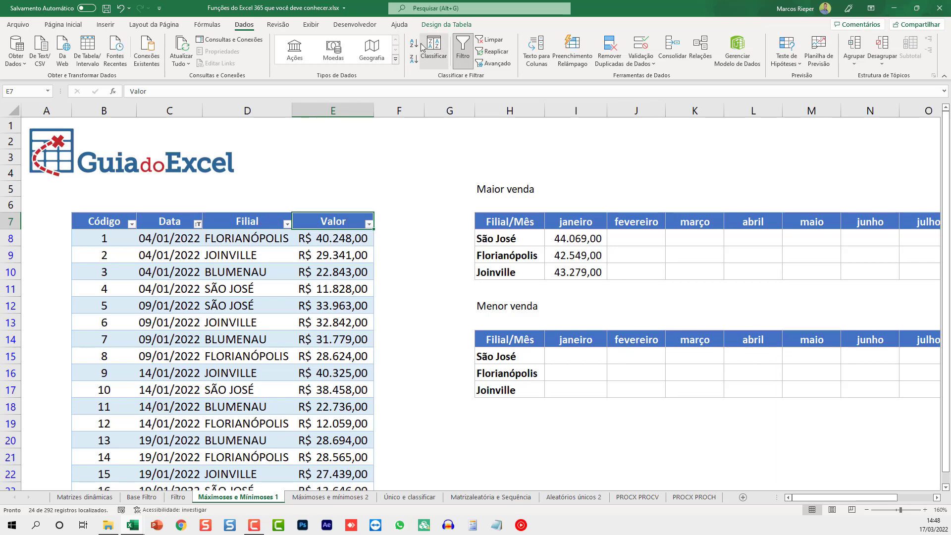
click(414, 44)
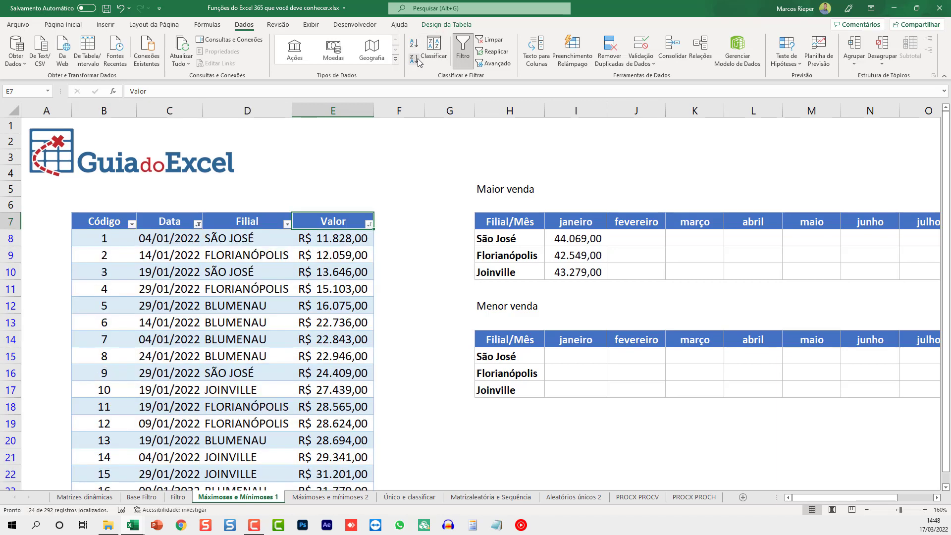
click(414, 58)
click(335, 242)
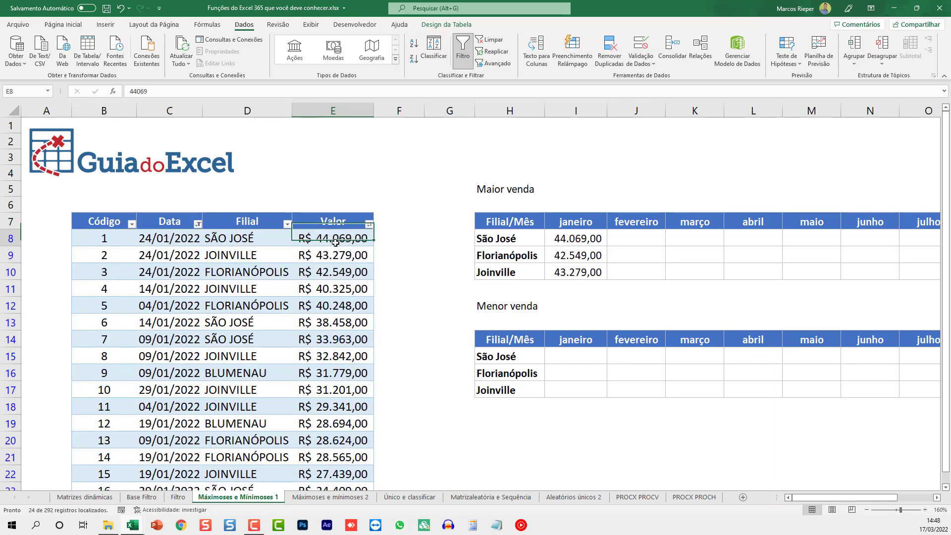
Step: Compare the top Valor rows with the January maxima in I8:I10, then clear the date filter
click(585, 238)
click(342, 273)
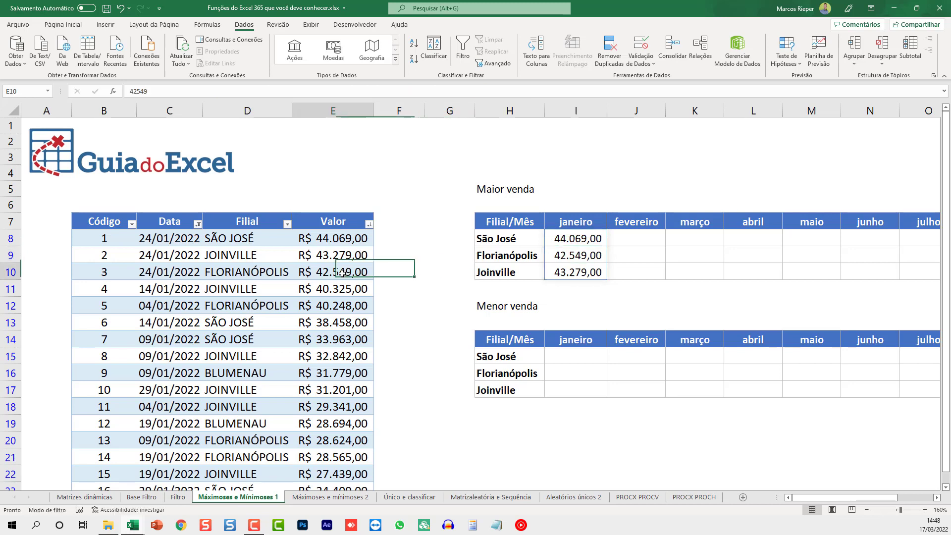
click(590, 272)
click(344, 257)
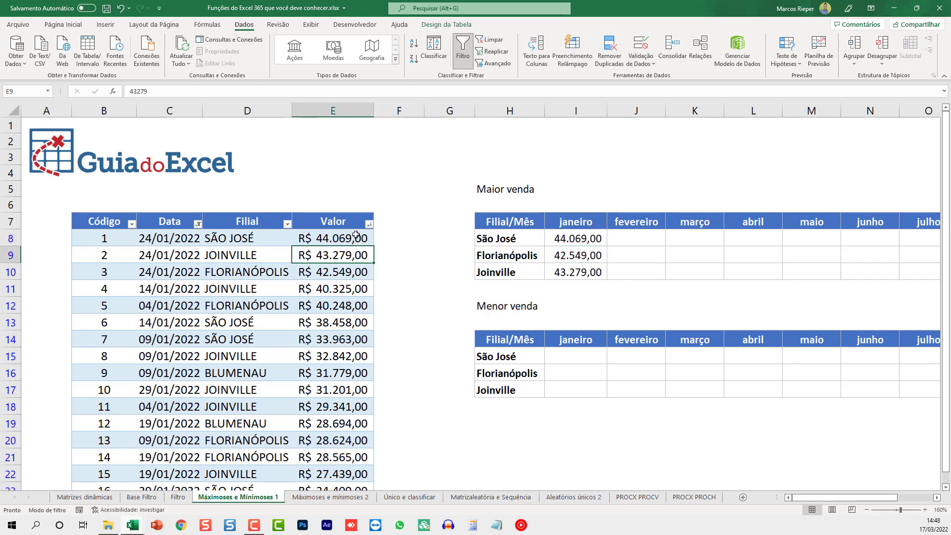
click(343, 222)
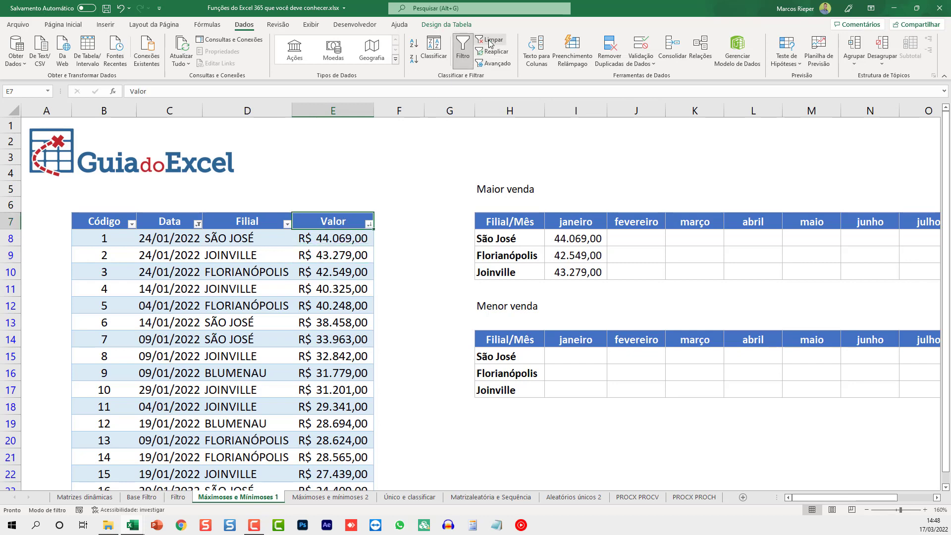
click(585, 234)
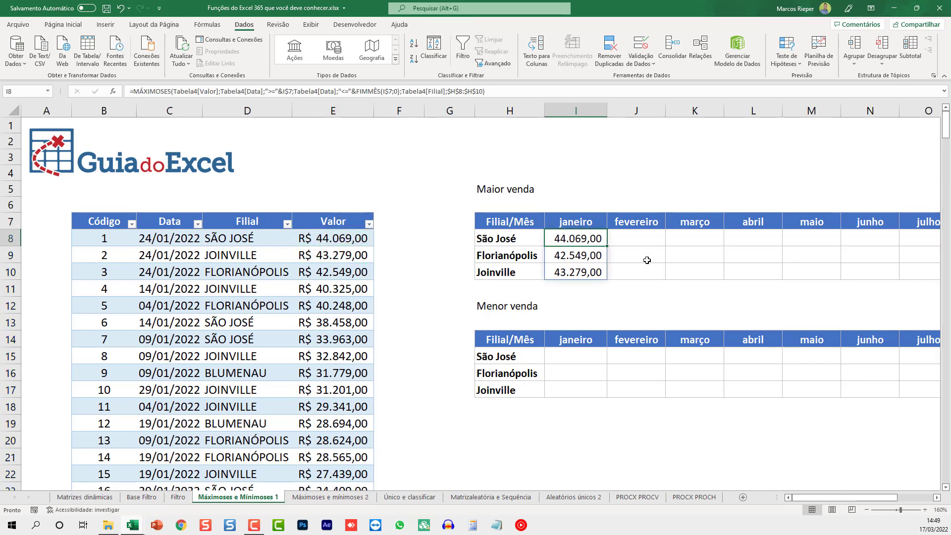
Step: Copy the janeiro MÁXIMOSES formula into J8:T10 for fevereiro through dezembro
ctrl+scroll(645, 261, down, 3)
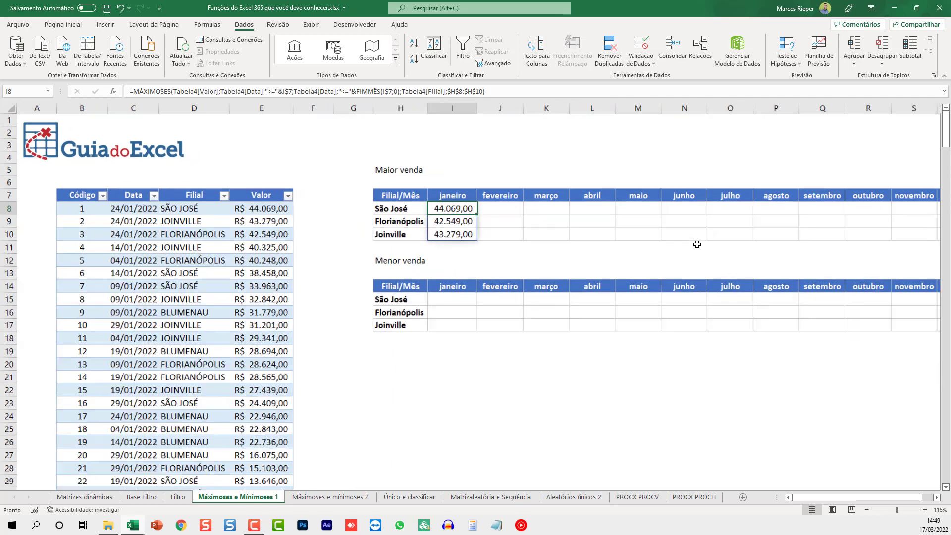
key(ctrl+c)
drag(443, 200, 876, 199)
key(ctrl+v)
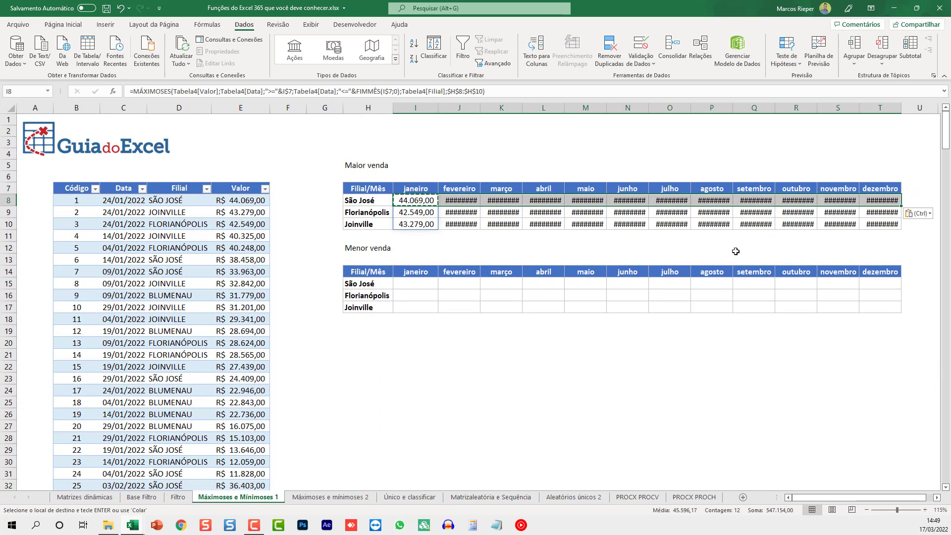
Step: Autofit columns J:T to show the values, then open the I8 formula for editing
drag(459, 108, 875, 121)
double_click(858, 108)
click(652, 234)
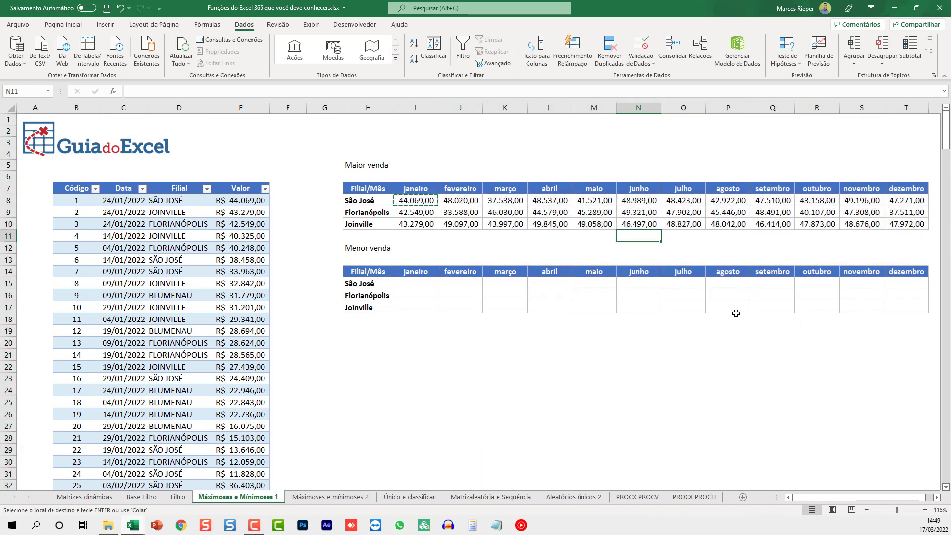
key(Escape)
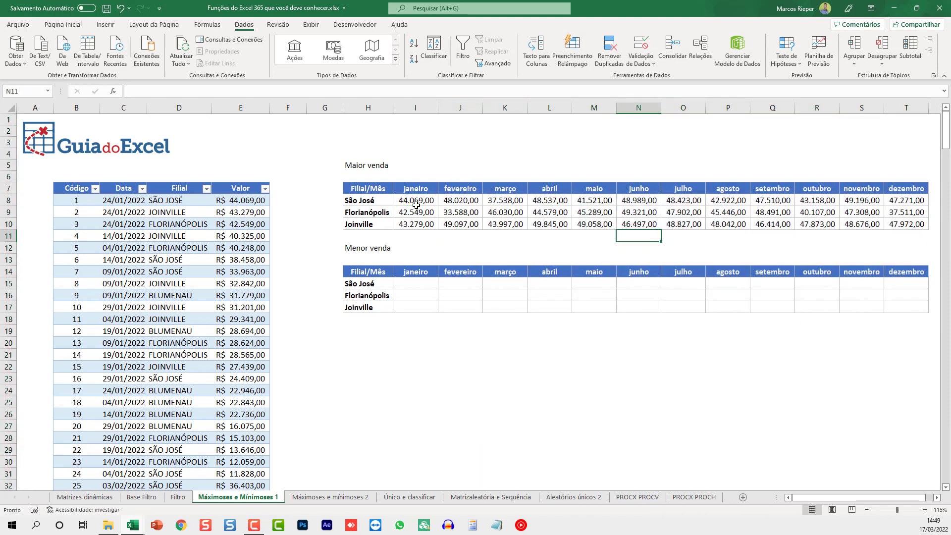
drag(412, 202, 415, 224)
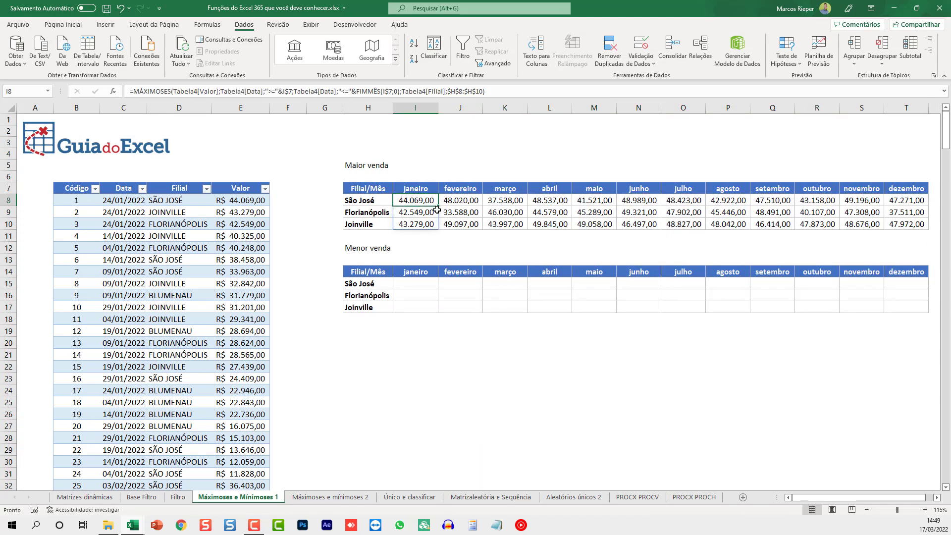
key(F2)
Step: Paste the formula into I15, repointing branches to the Menor venda rows and the month to I$14
key(Escape)
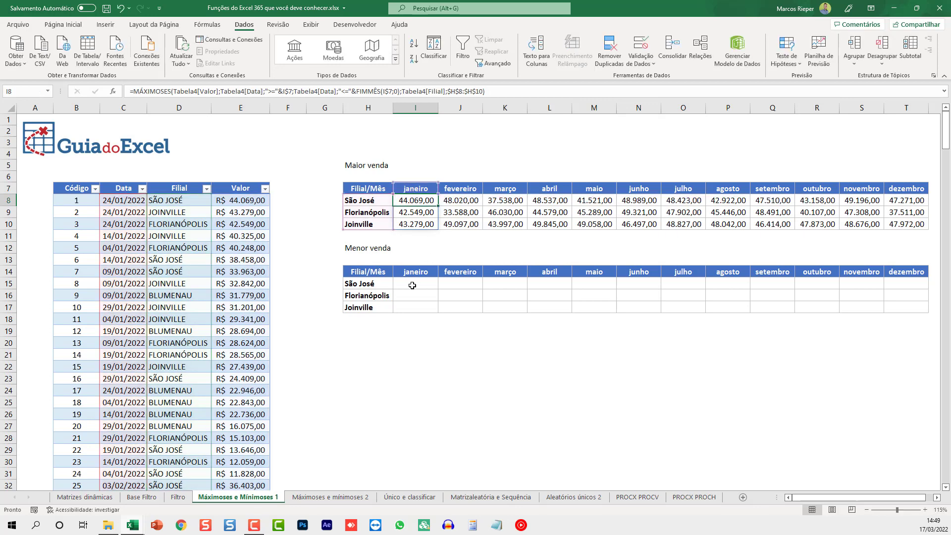
click(437, 286)
key(F2)
key(ctrl+v)
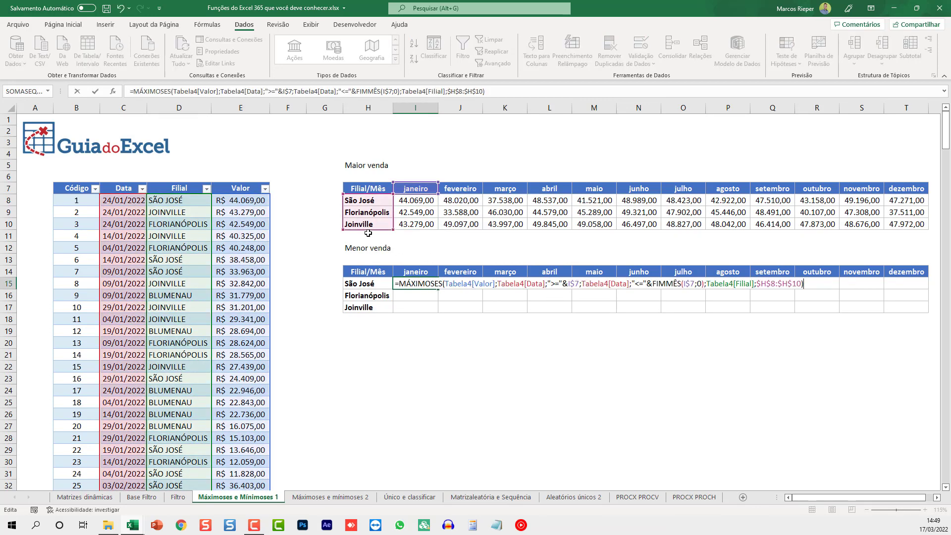
drag(367, 231, 369, 295)
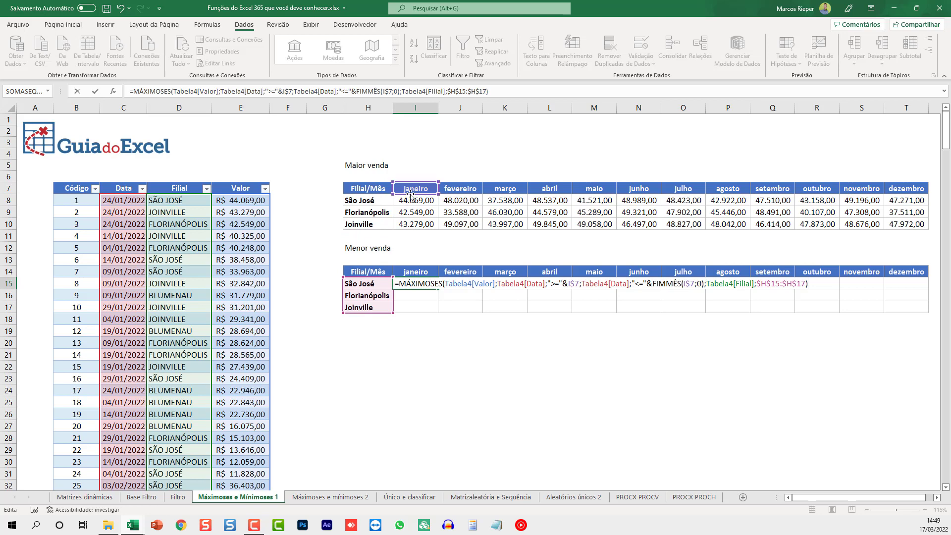
drag(410, 194, 415, 277)
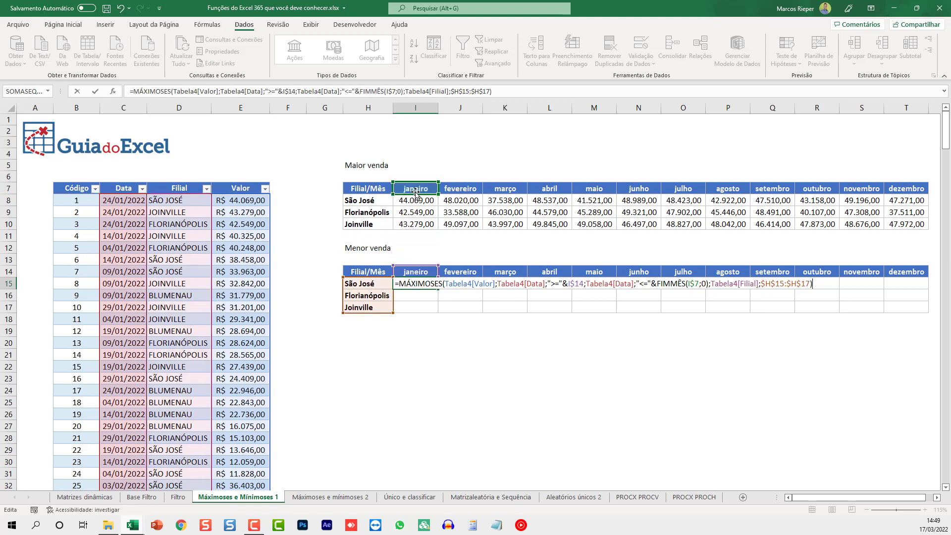
drag(415, 194, 415, 274)
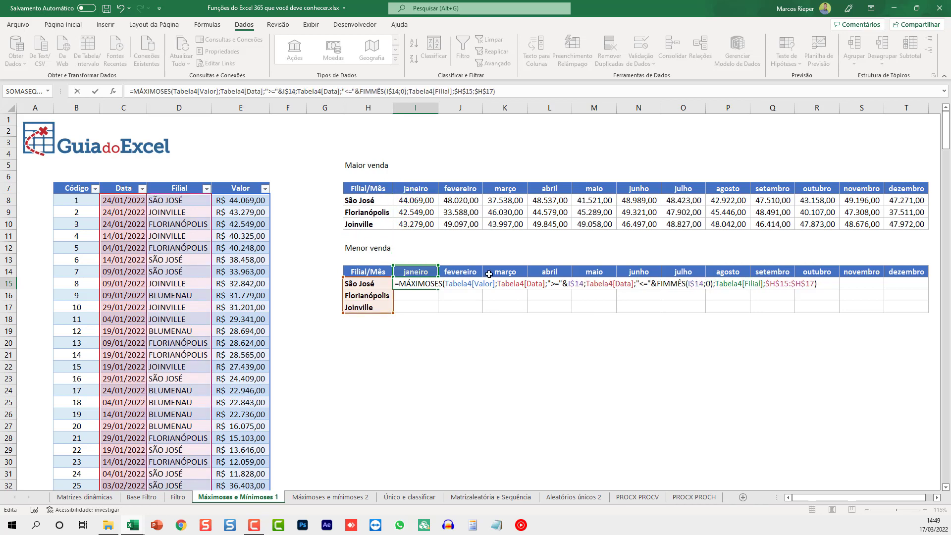
key(Return)
Step: Replace MÁXIMOSES with MÍNIMOSES in the janeiro Menor venda formula
double_click(428, 284)
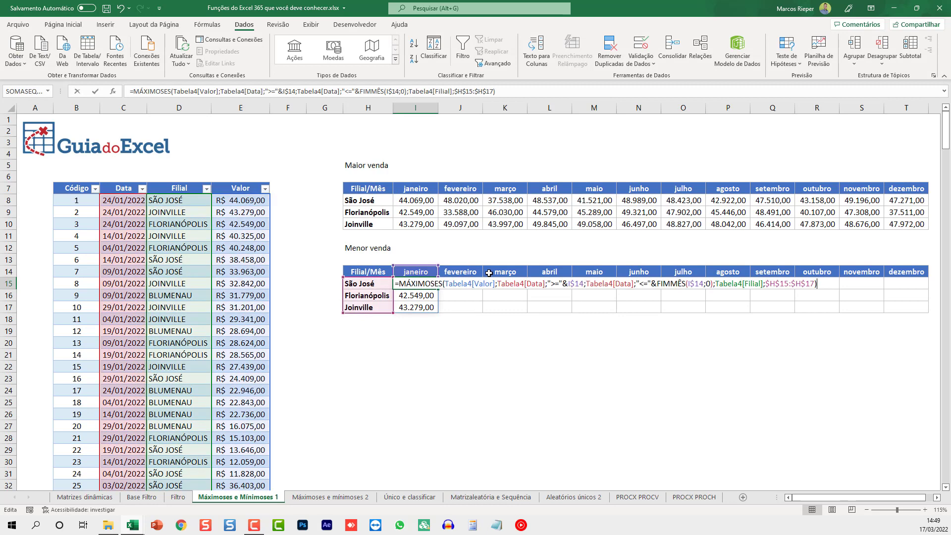
double_click(419, 284)
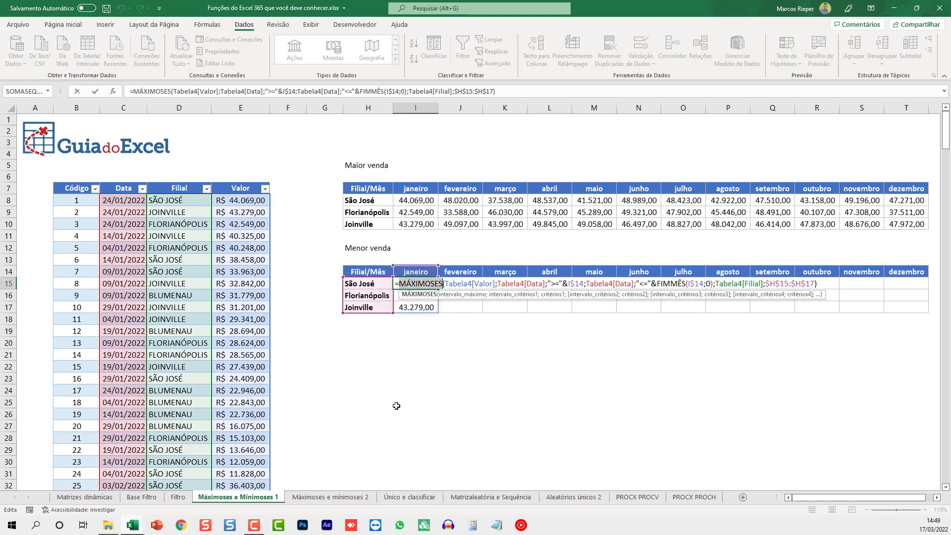
text(MÍNIMOS)
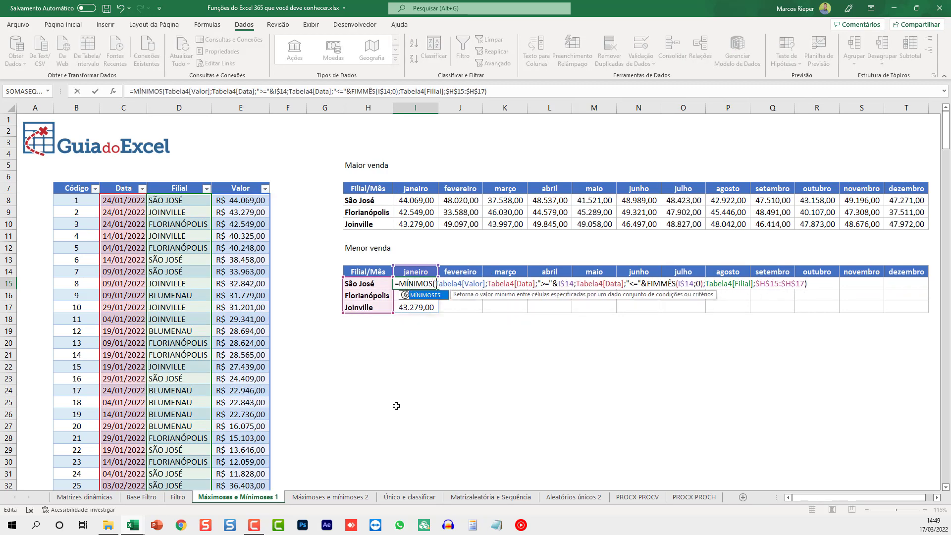
text(ES)
key(Return)
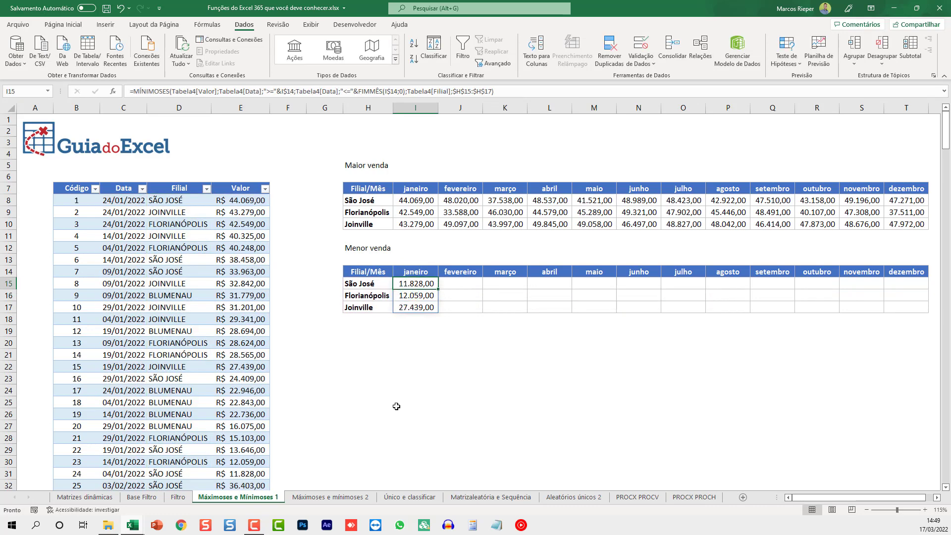
Step: Copy the MÍNIMOSES formula across row 15 from janeiro to dezembro
key(ctrl+c)
key(Up)
key(ctrl+Right)
key(Down)
key(ctrl+shift+Left)
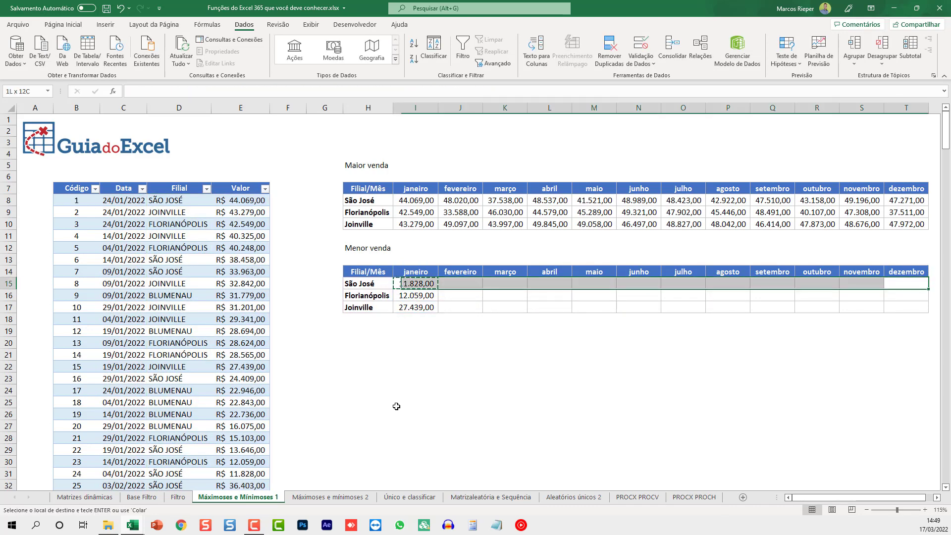
key(ctrl+v)
key(Escape)
Step: Check the janeiro and fevereiro formulas in both the Menor venda and Maior venda tables
click(465, 295)
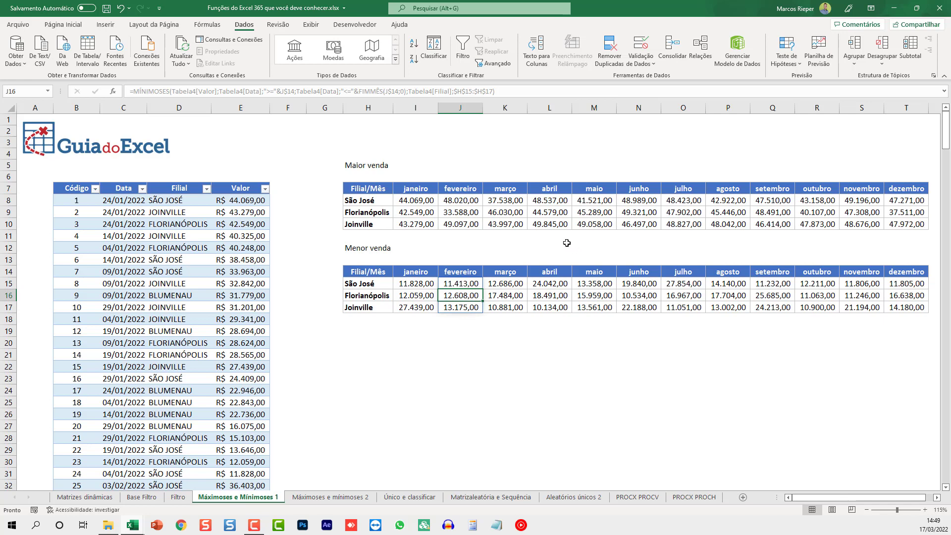
click(412, 281)
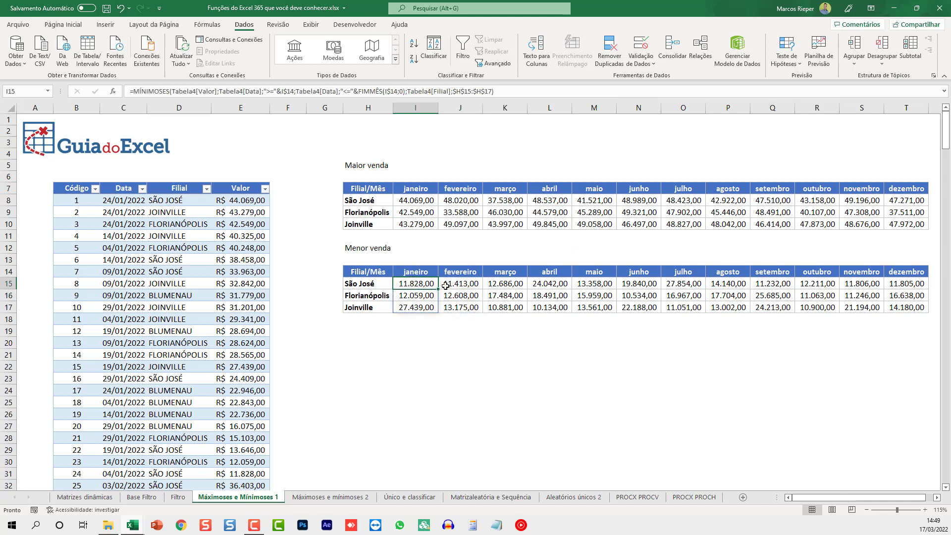
key(F2)
key(Escape)
double_click(445, 285)
click(464, 199)
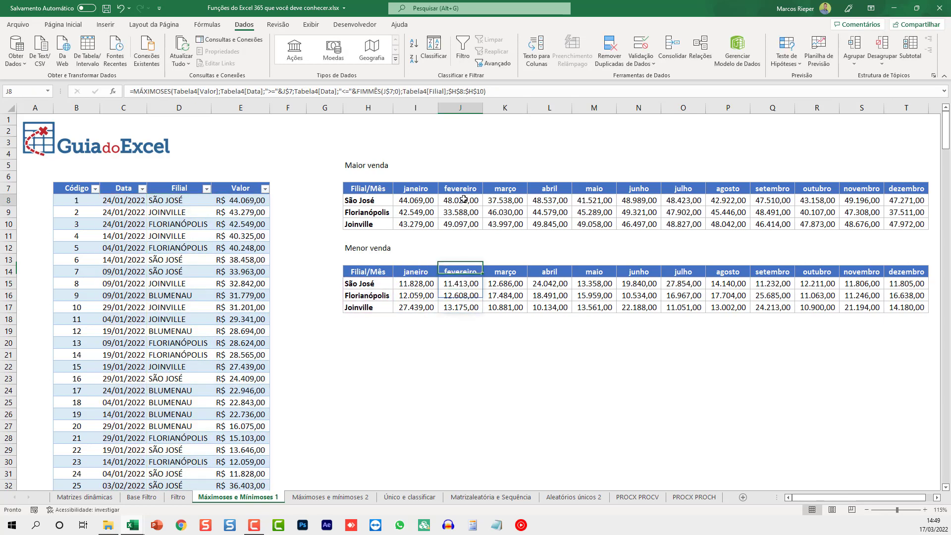
double_click(463, 199)
key(Escape)
double_click(414, 200)
click(388, 401)
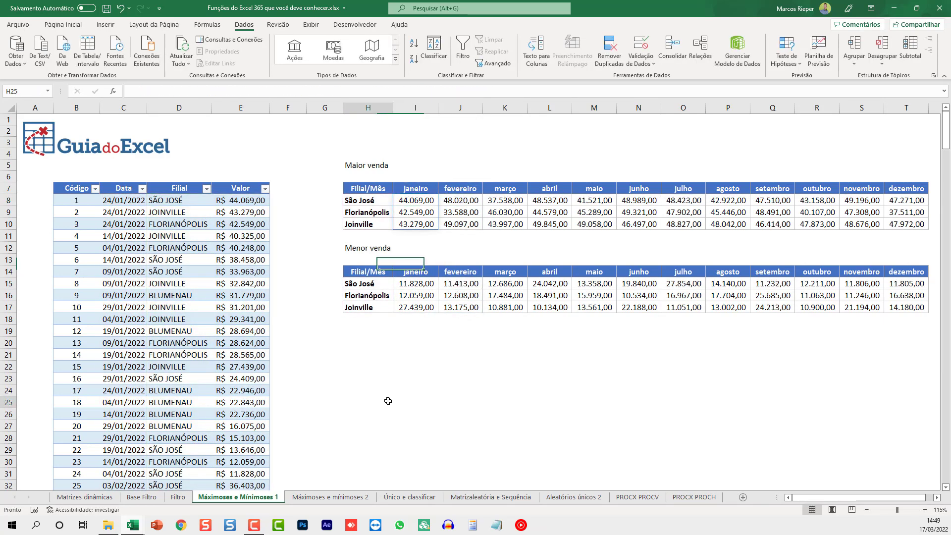
Step: On the Máximoses e mínimoses 2 sheet, review the first fuel-log row from date to Valor Total
click(340, 497)
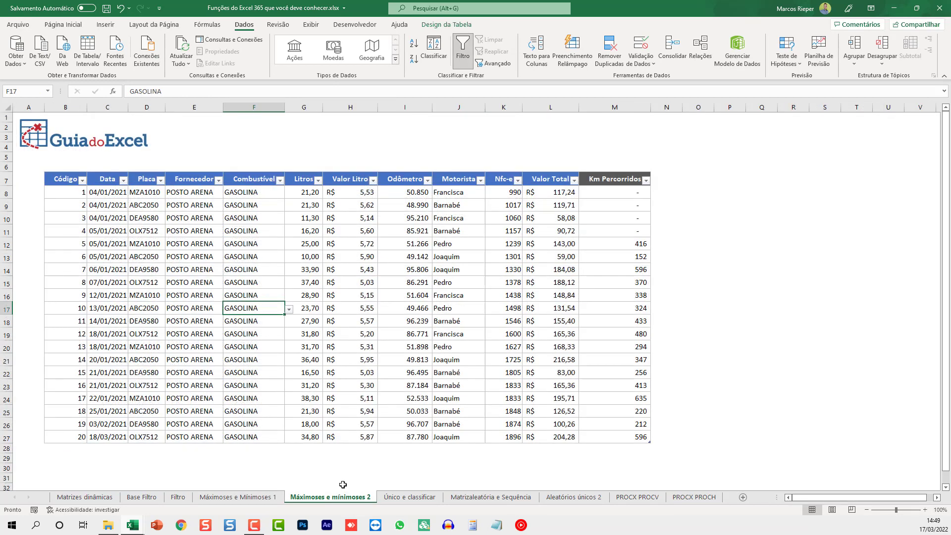
click(515, 204)
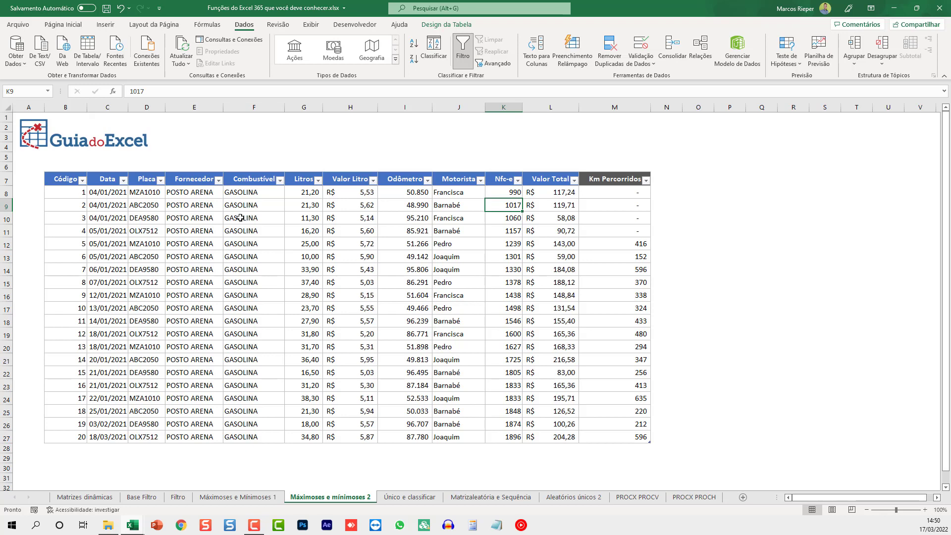
click(143, 192)
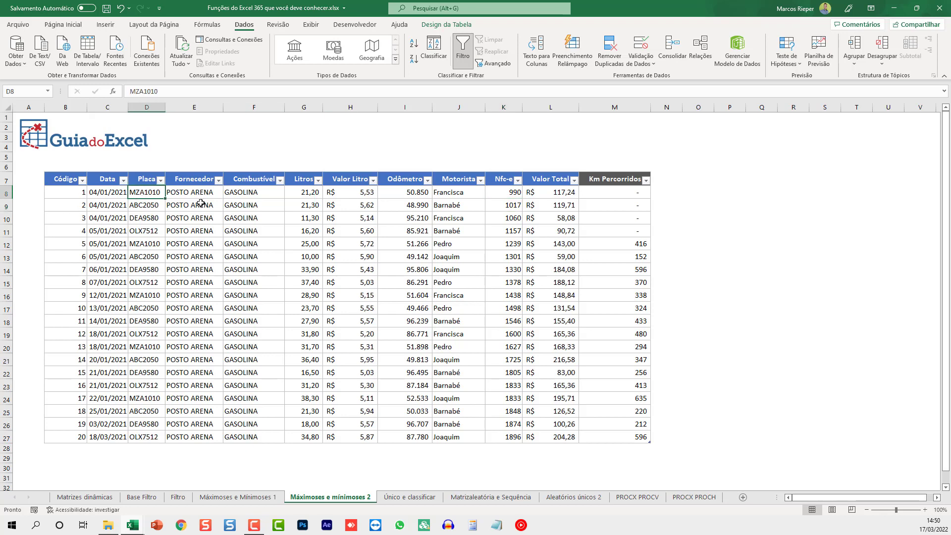
click(110, 193)
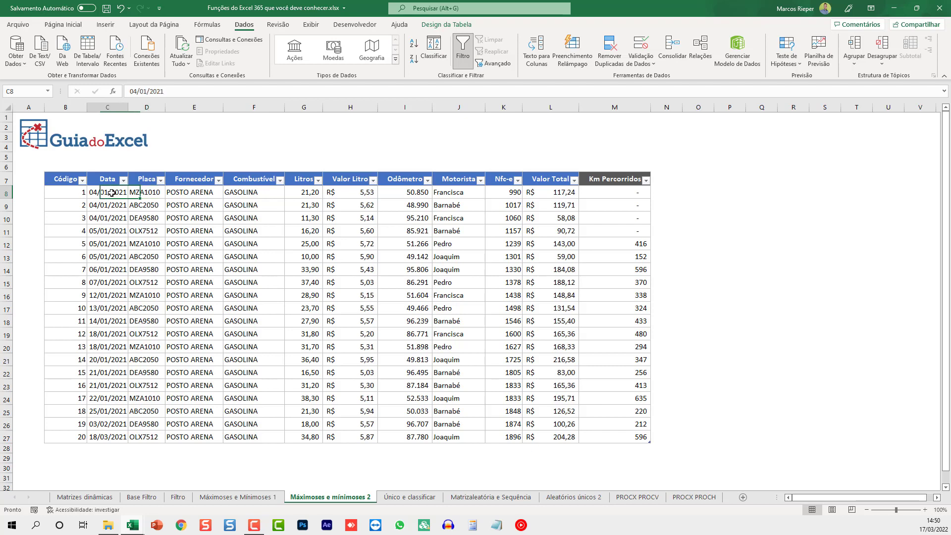
click(199, 193)
click(260, 193)
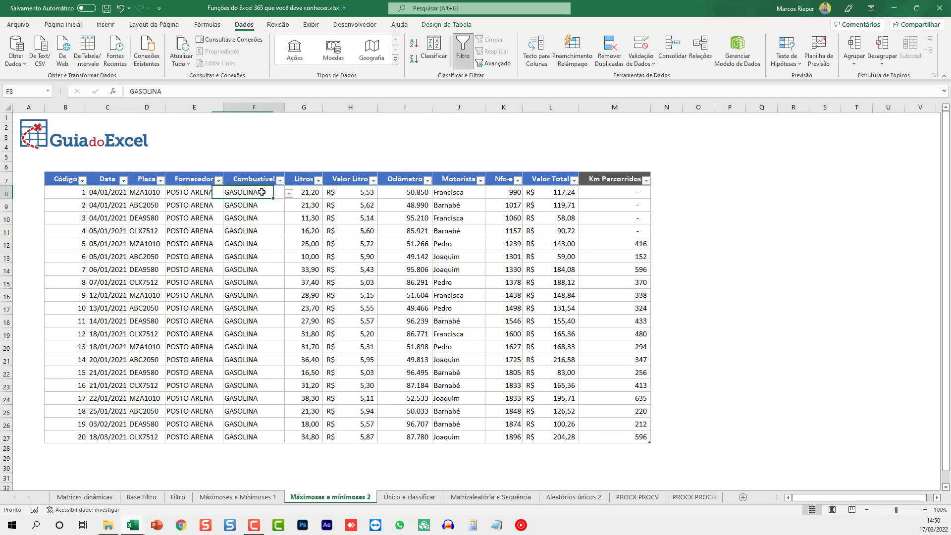
click(313, 192)
click(356, 196)
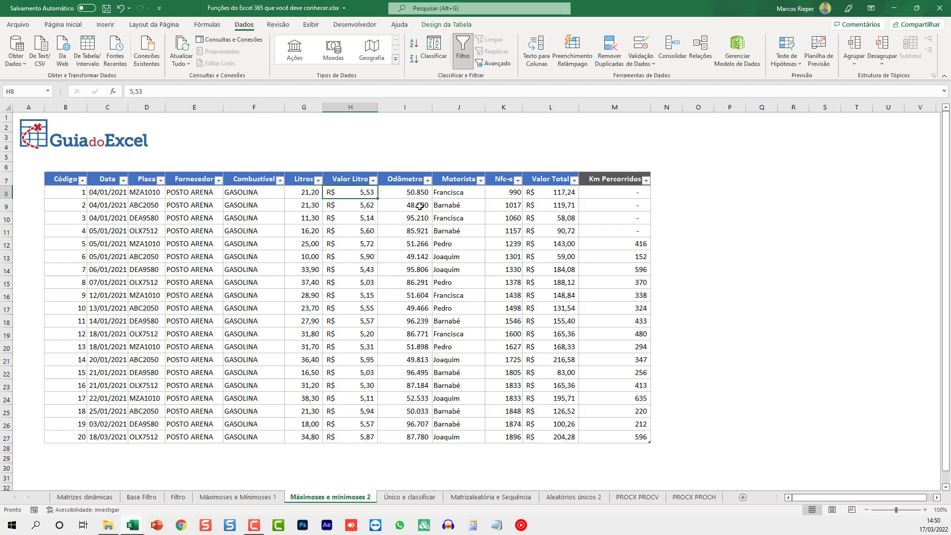
click(413, 191)
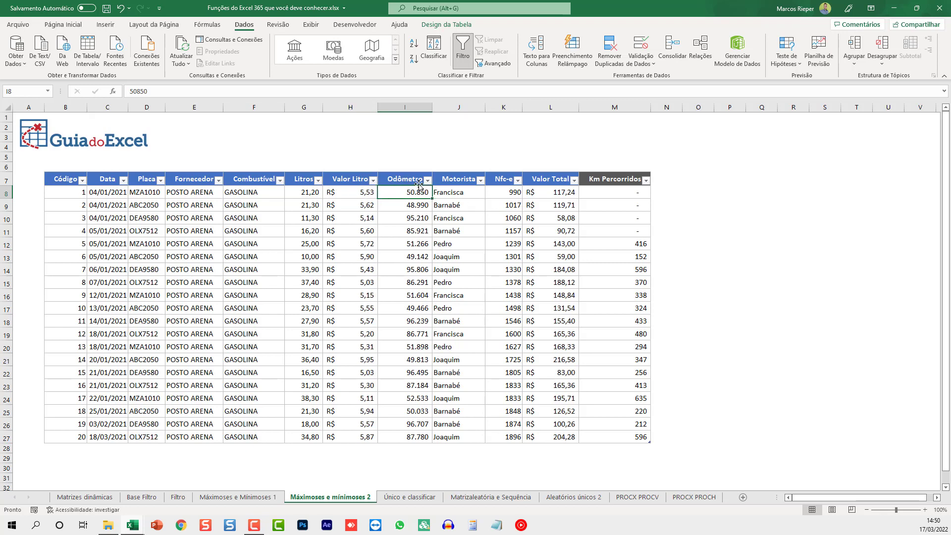
click(459, 194)
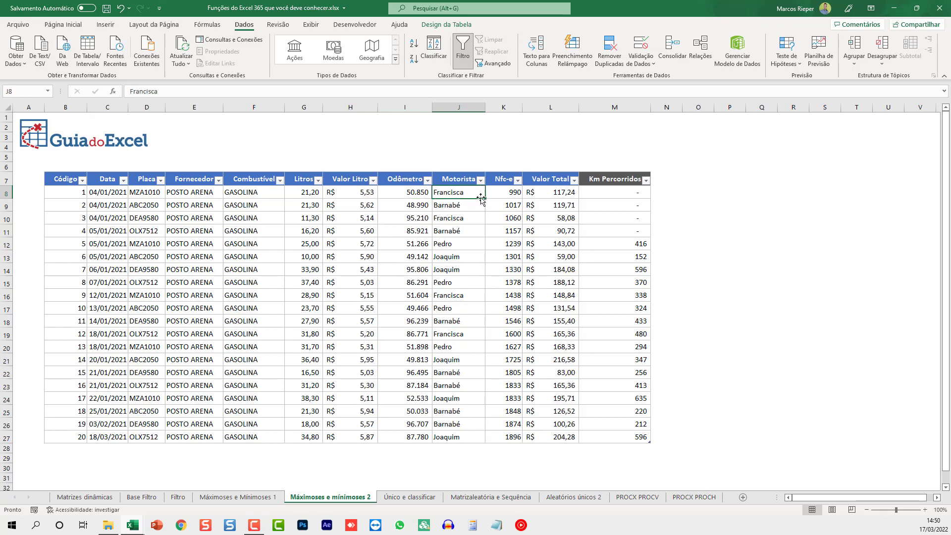
click(511, 195)
click(541, 194)
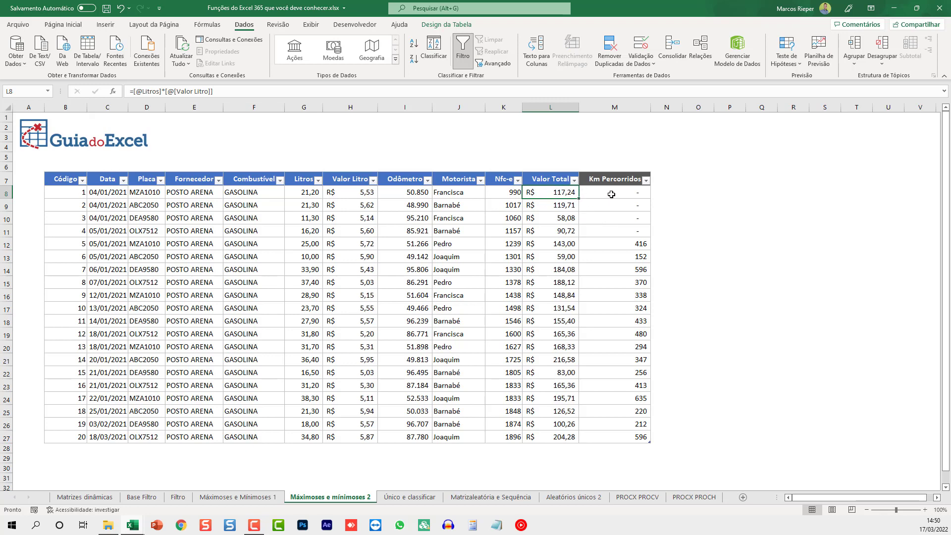
click(633, 236)
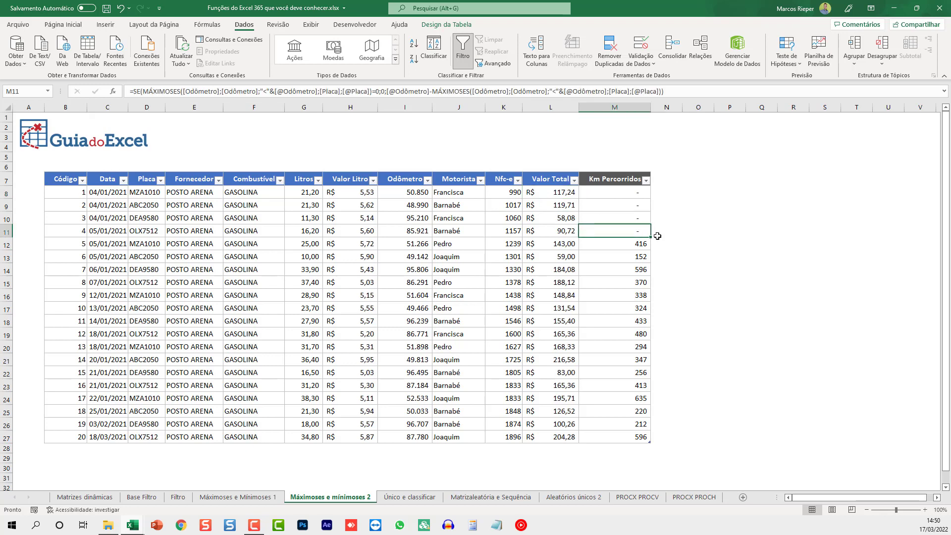
key(Down)
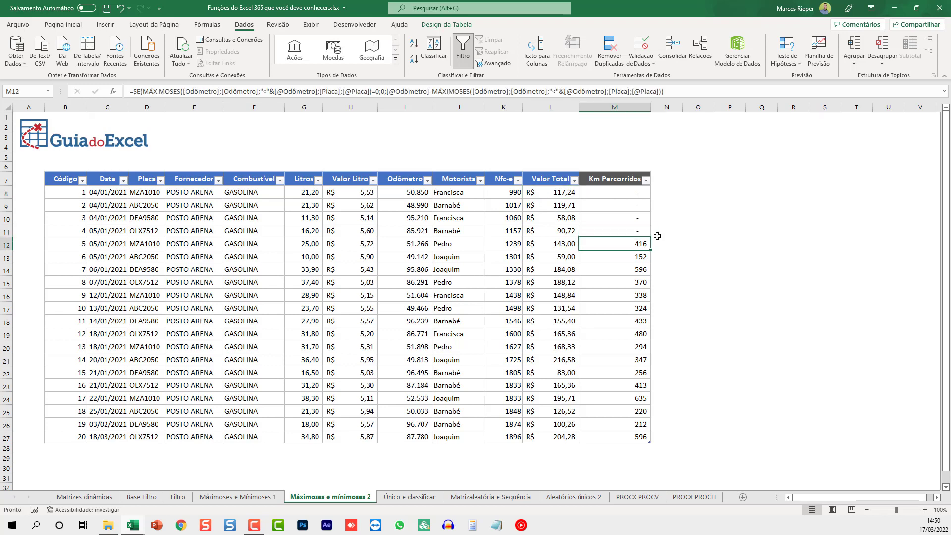
shift+click(151, 243)
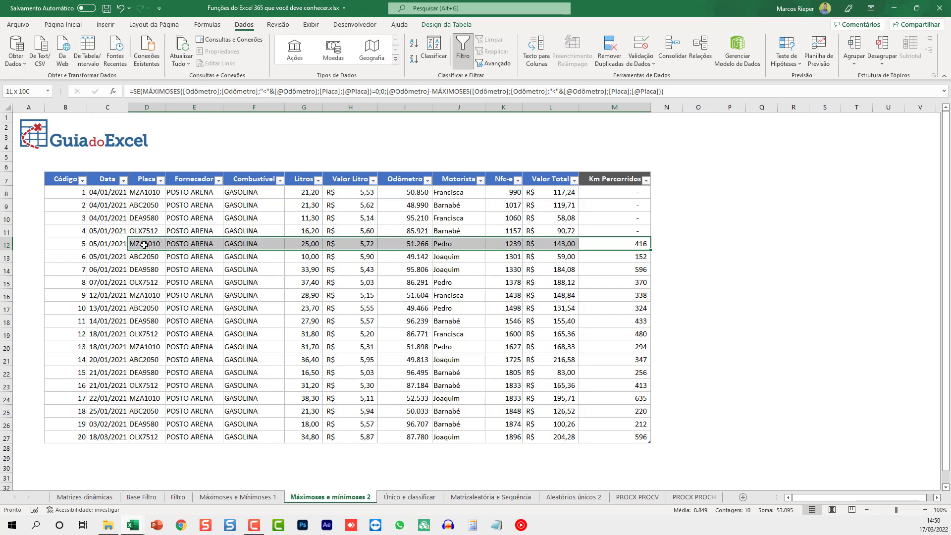
click(147, 243)
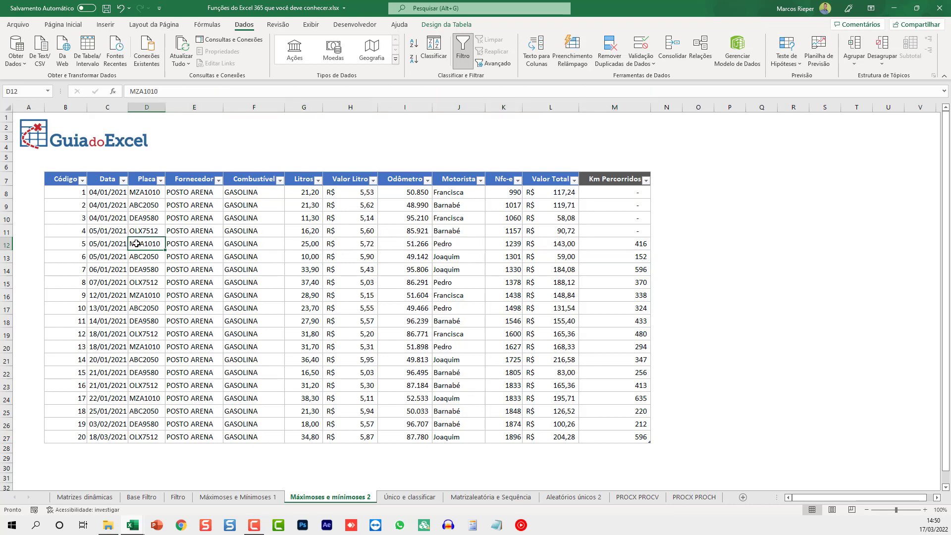
click(409, 247)
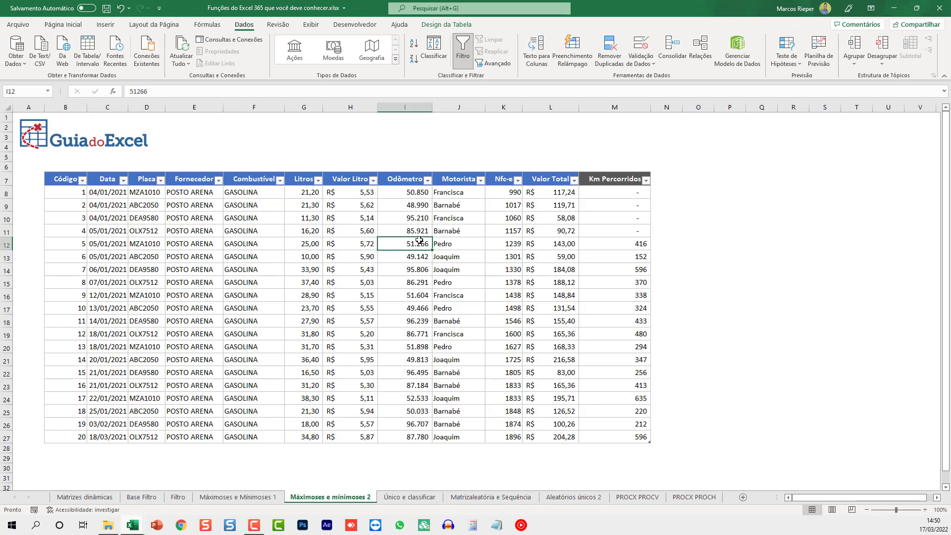
double_click(609, 245)
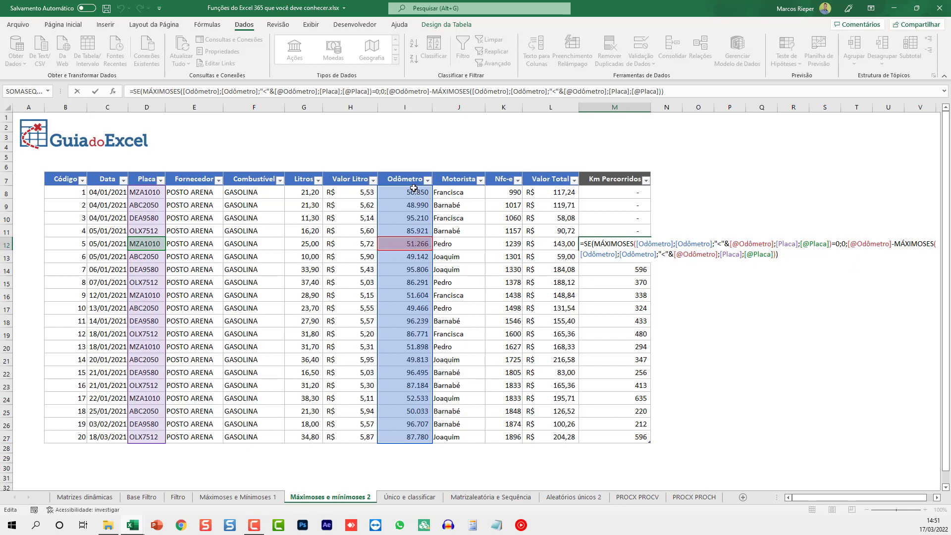
key(ctrl+Return)
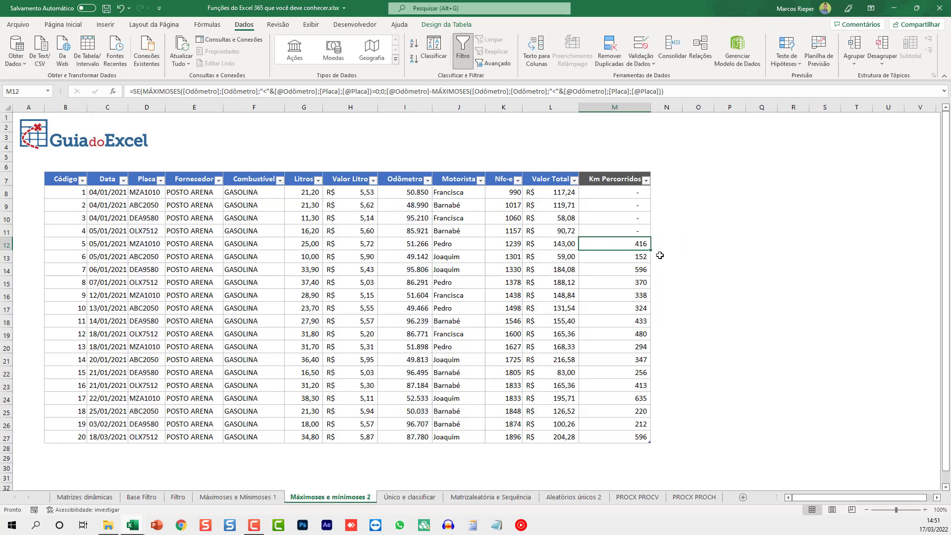
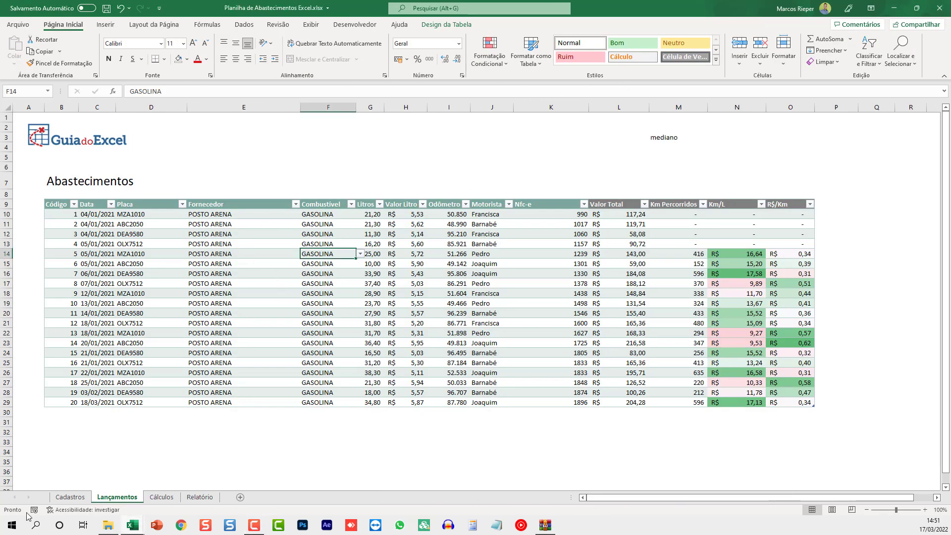
Step: Browse the Cadastros, Lançamentos and Cálculos sheets, ending on the Relatório fuel dashboard
click(71, 497)
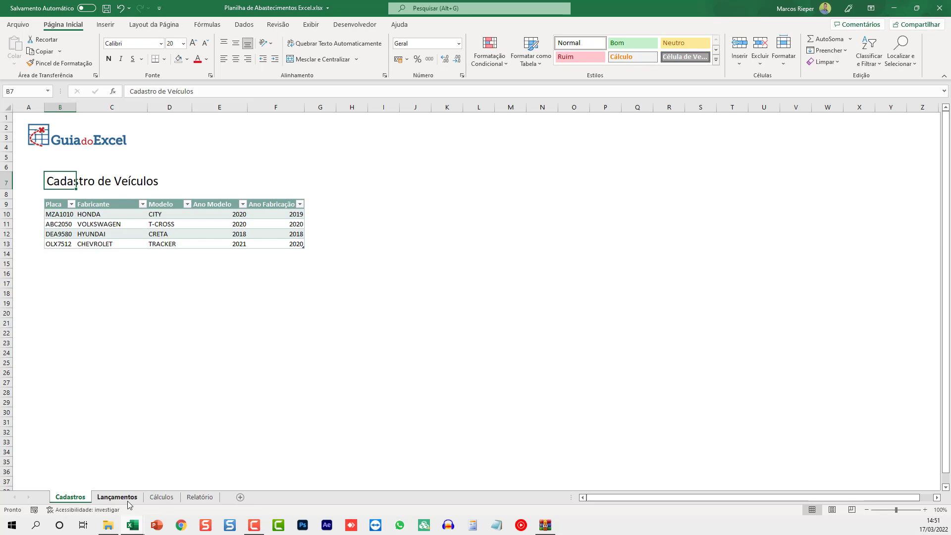
click(118, 497)
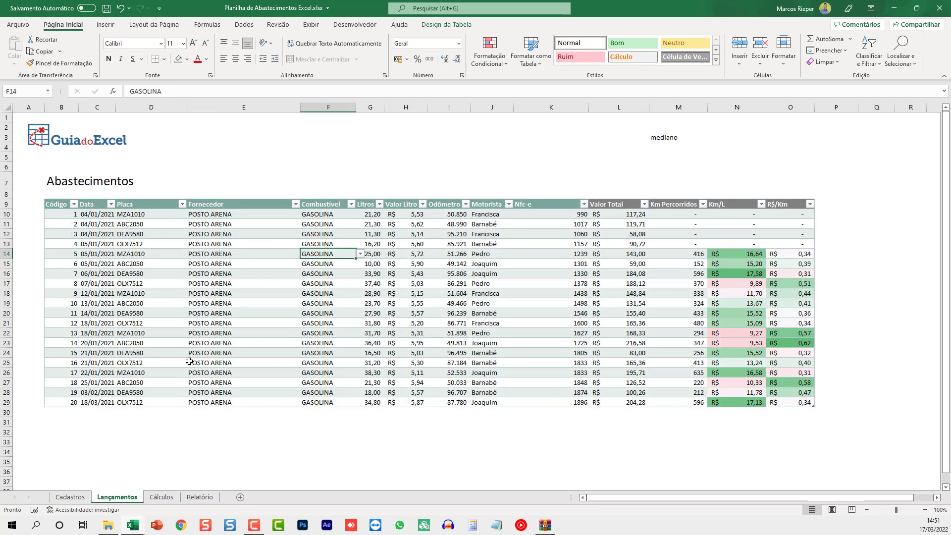
click(161, 497)
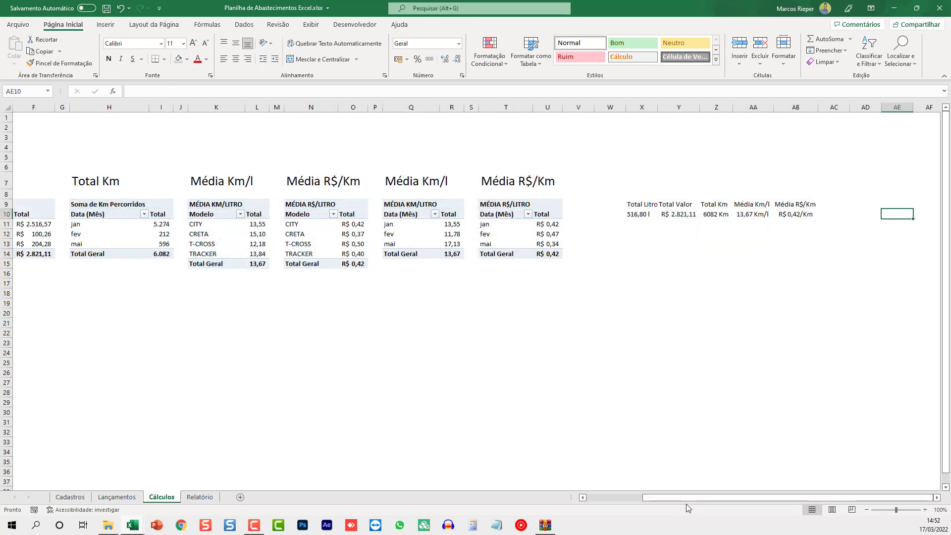
drag(686, 497, 230, 498)
click(208, 497)
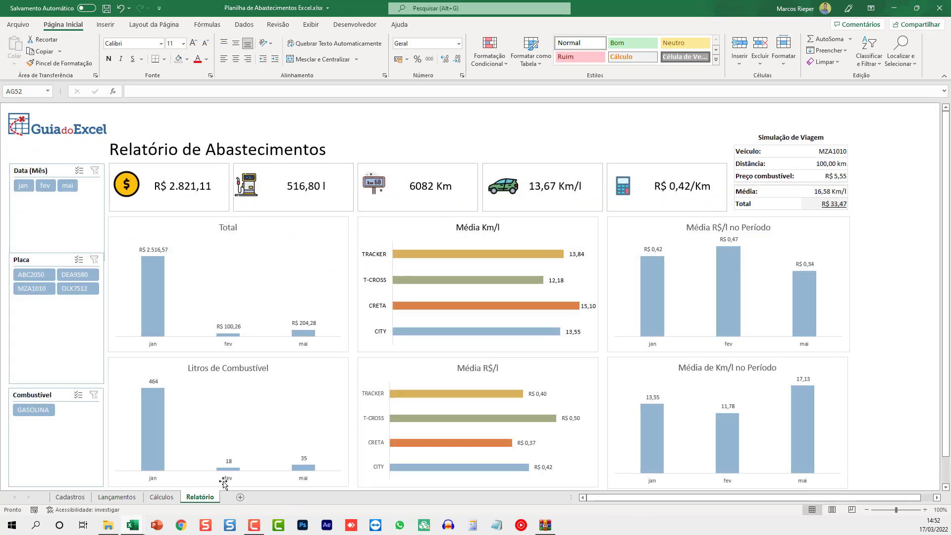
Step: Filter the dashboard to February, then January, clear the month filter, and close the workbook
click(45, 185)
ctrl+click(22, 186)
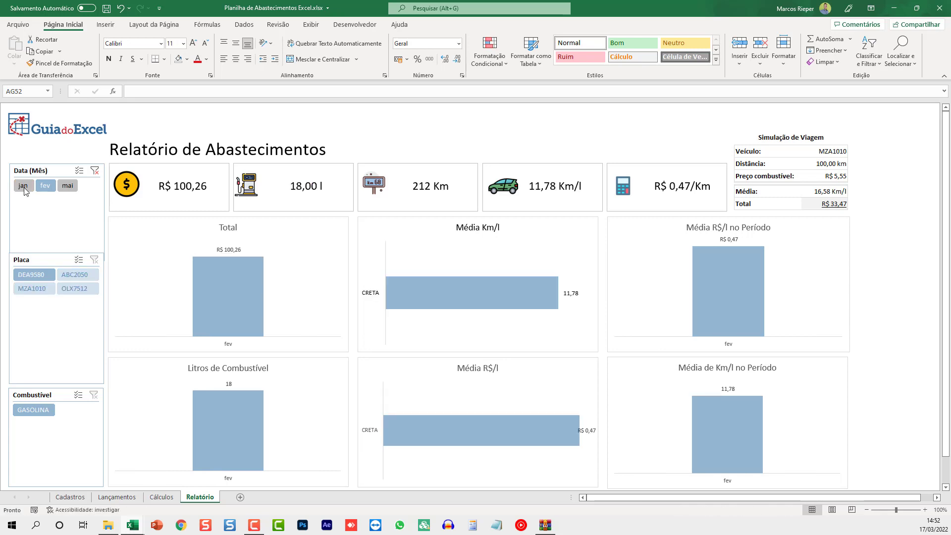
click(23, 185)
click(95, 171)
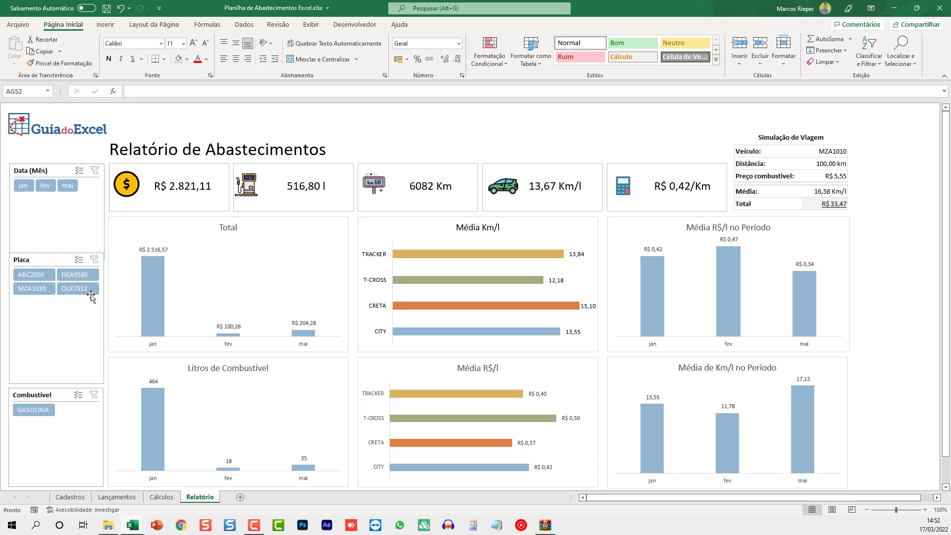
click(939, 8)
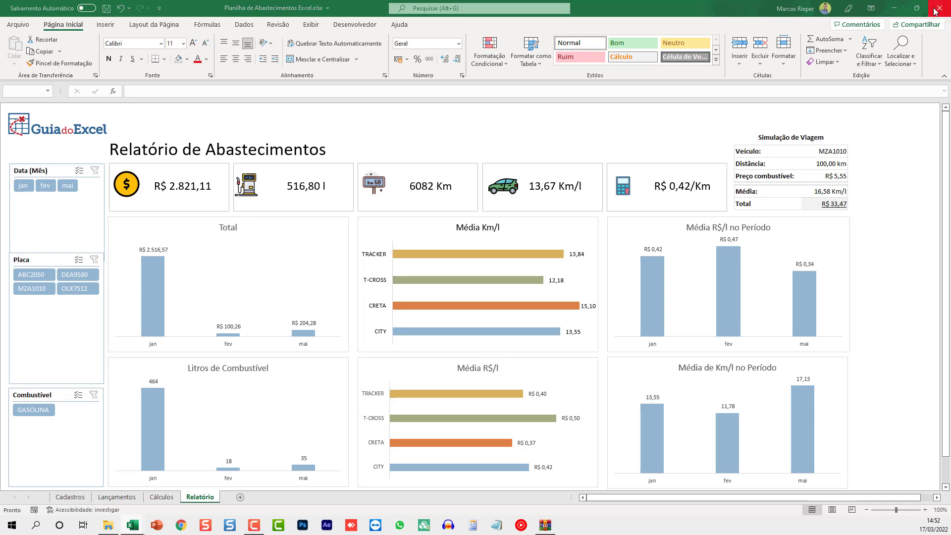
Step: Close the fuel workbook without saving, go to Único e classificar, and select the results area from J8
click(482, 282)
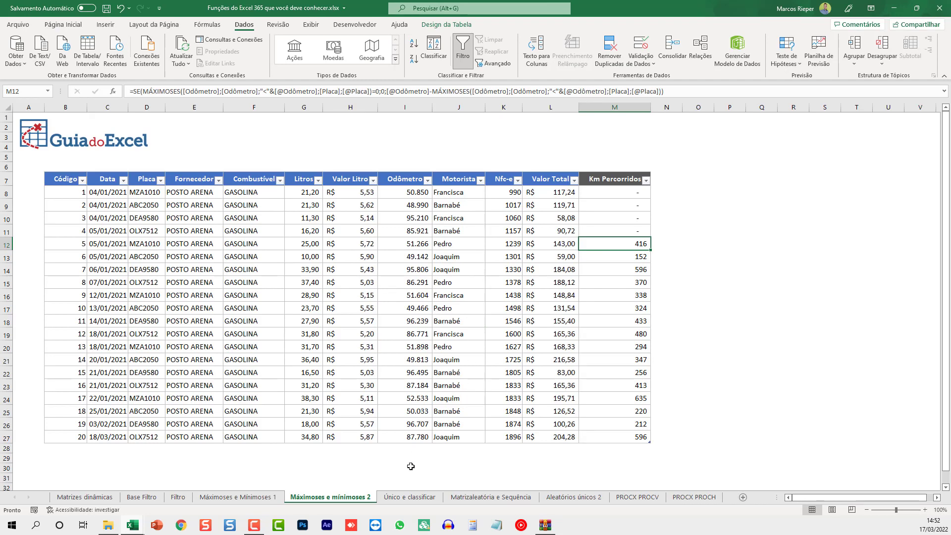
click(408, 499)
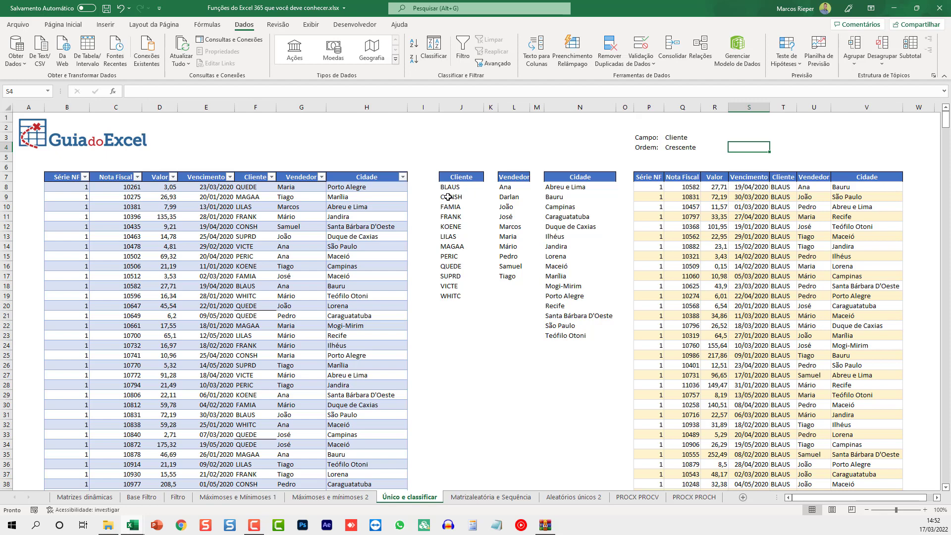
drag(447, 186, 840, 381)
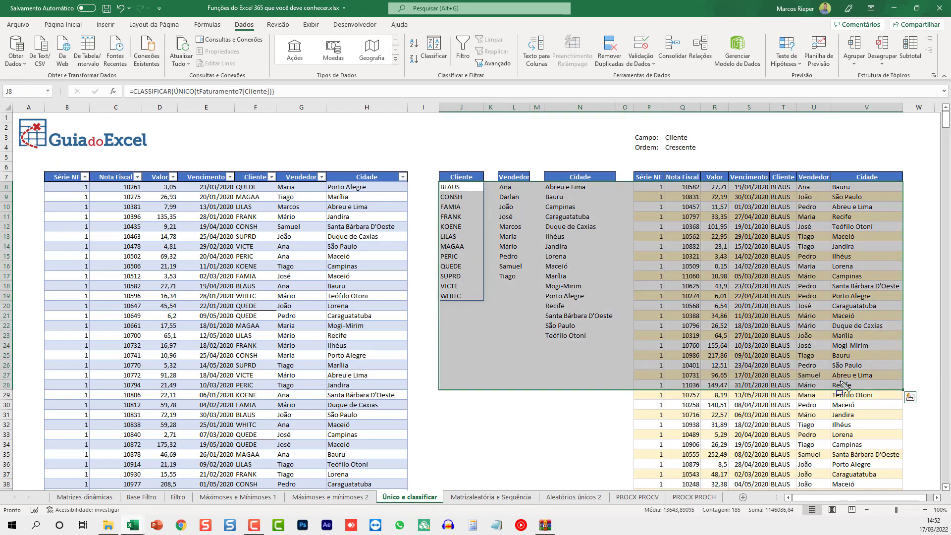
click(841, 382)
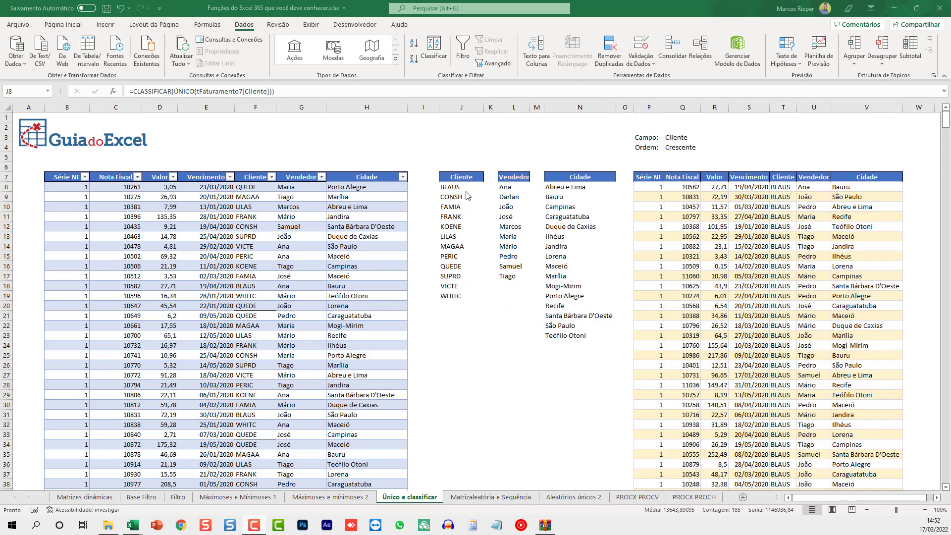
drag(467, 195, 873, 528)
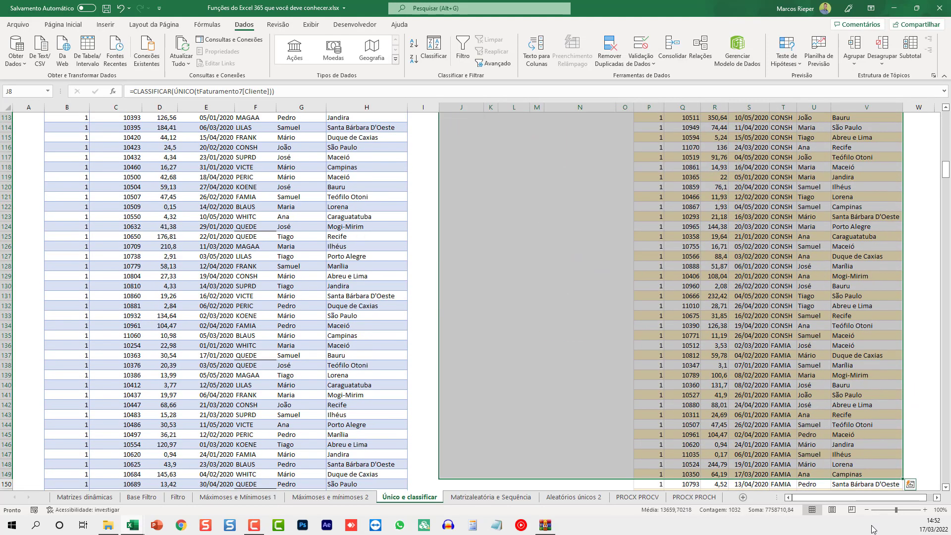
Step: Delete the old results from J8 onward, leaving only headers, and zoom in on J8
key(Delete)
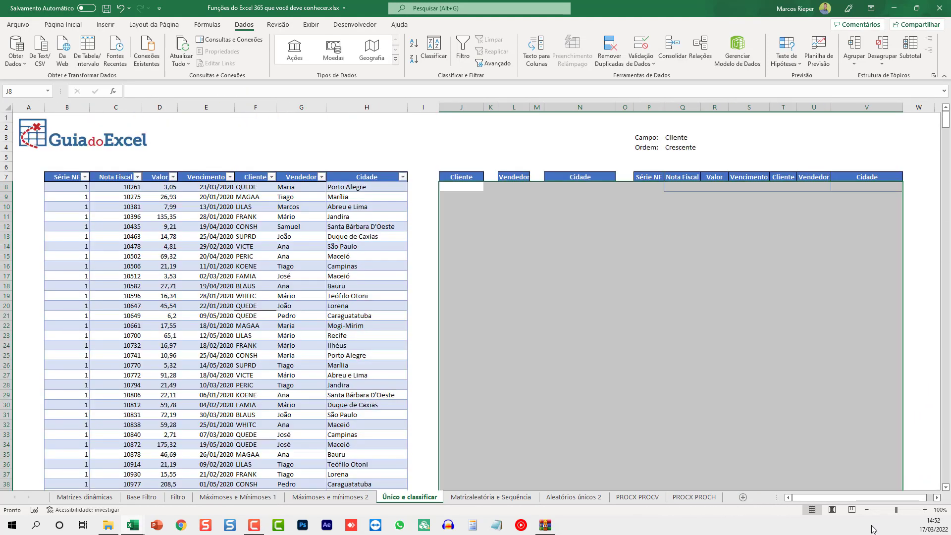
key(shift+BackSpace)
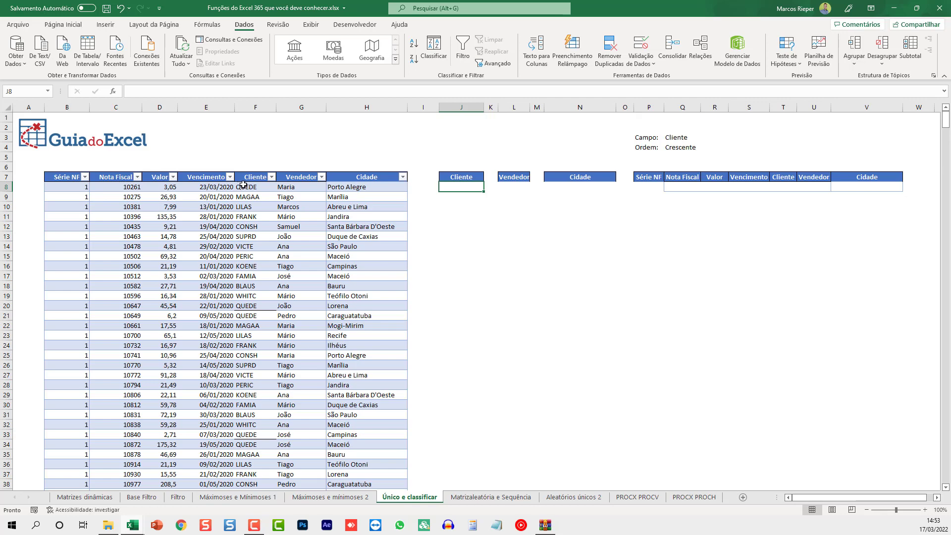
drag(242, 186, 255, 385)
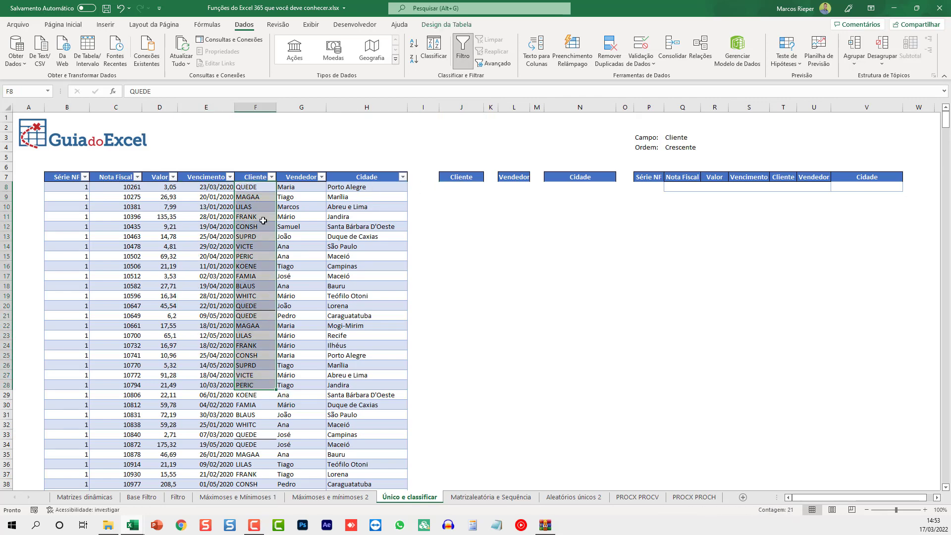
click(461, 188)
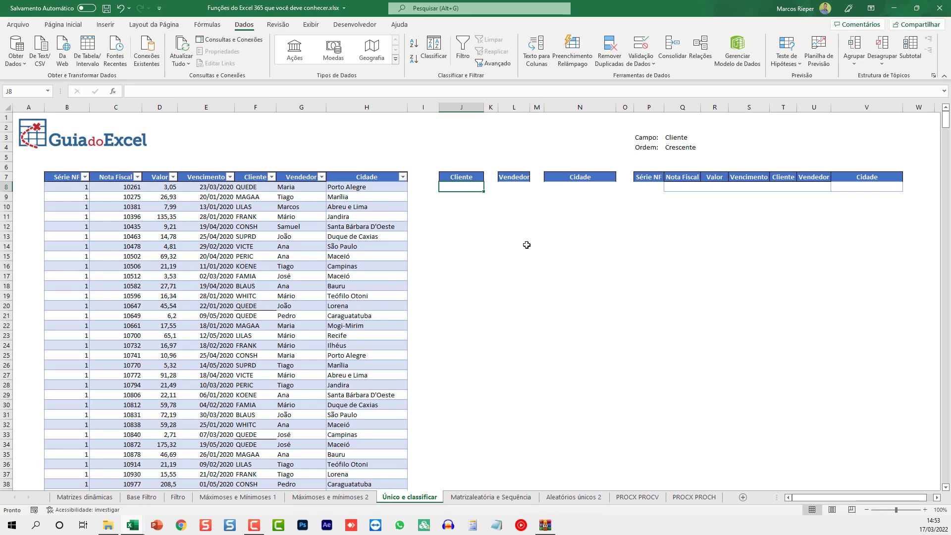
ctrl+scroll(526, 246, up, 4)
ctrl+scroll(526, 247, up, 2)
scroll(540, 260, up, 2)
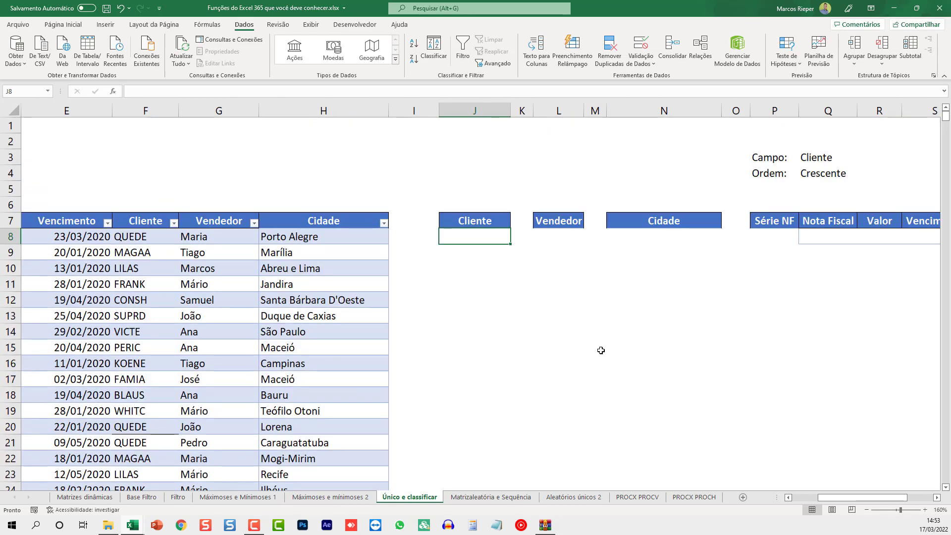
Step: Enter =ÚNICO(tFaturamento7[Cliente]) in J8 to spill the 12 unique clients, QUEDE to WHITC
text(=ÚNICO)
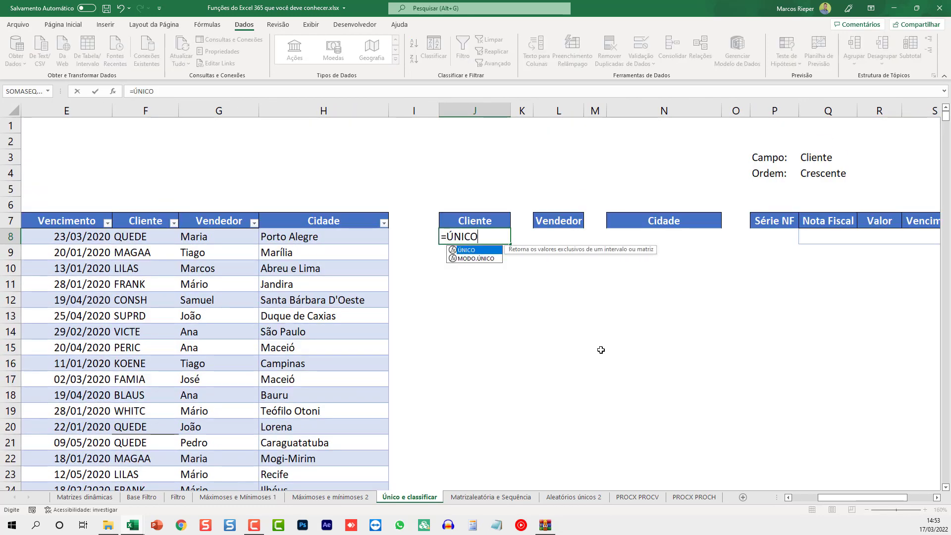
text(()
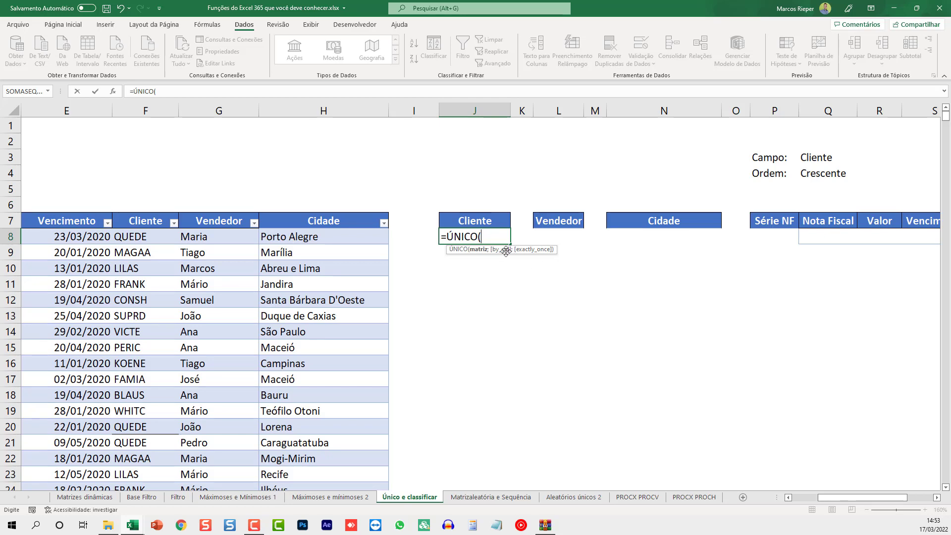
click(137, 236)
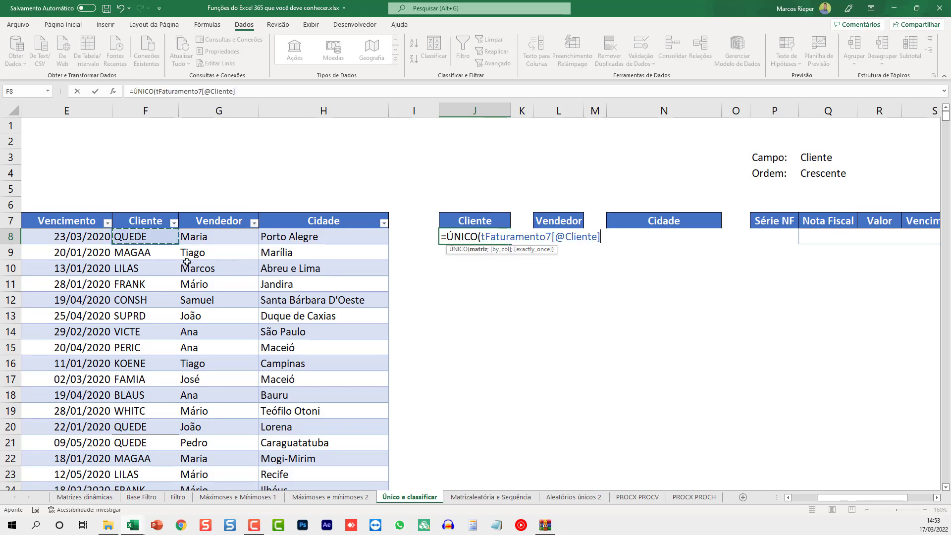
key(ctrl+shift+Down)
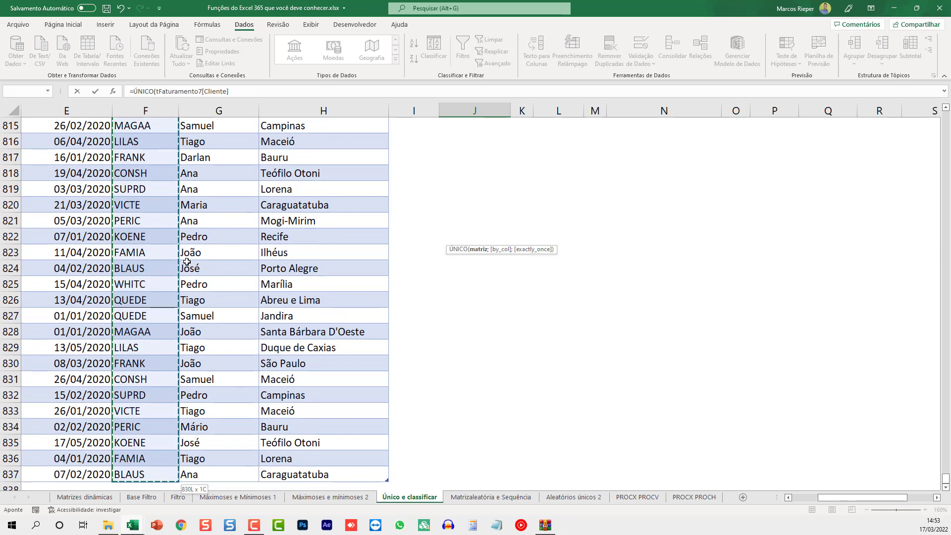
key(ctrl+BackSpace)
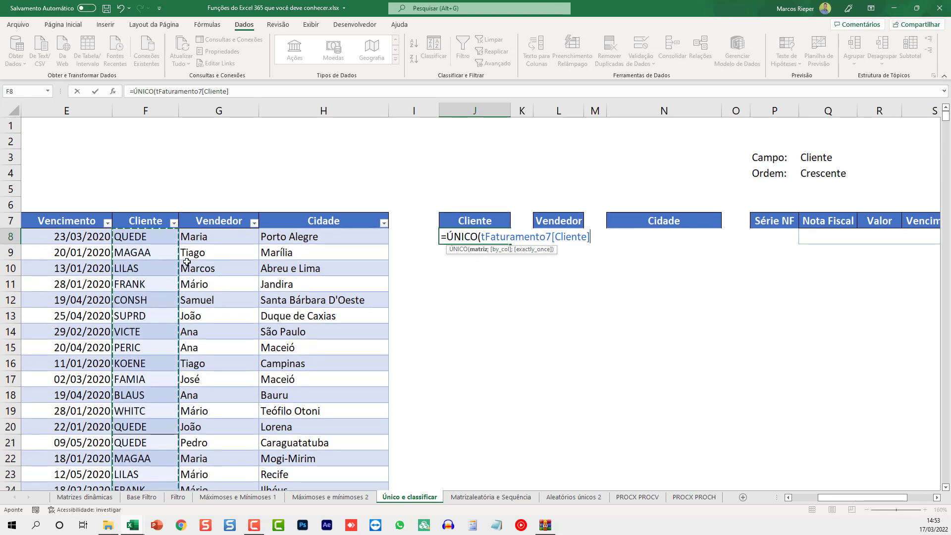
text(;)
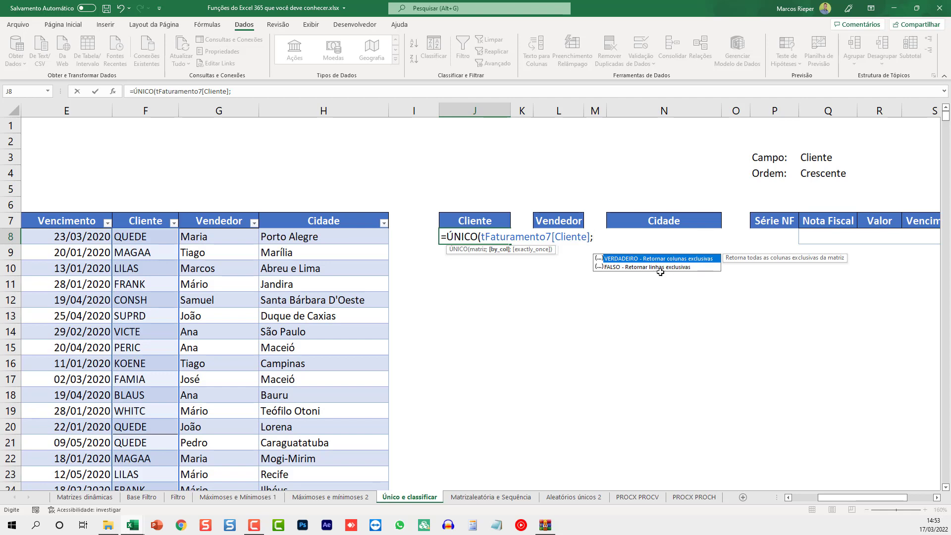
text(;)
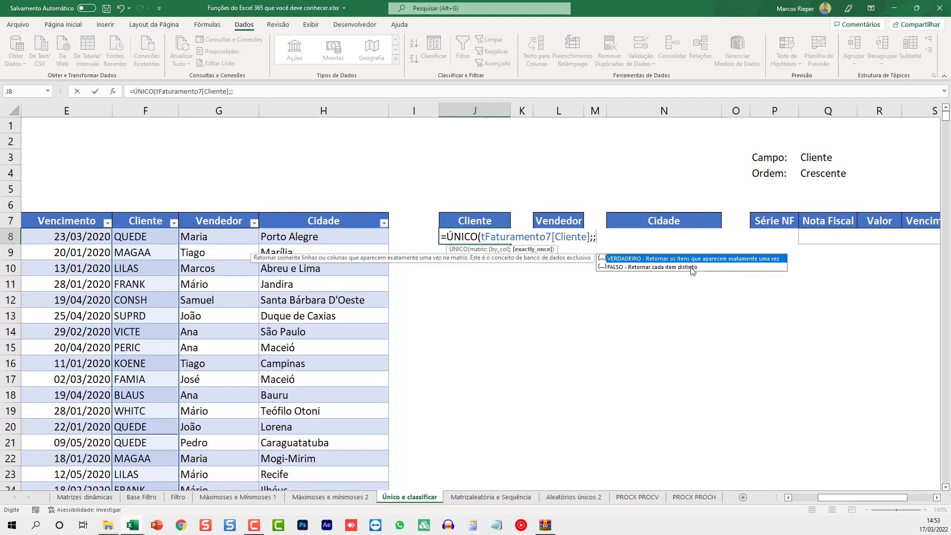
double_click(591, 236)
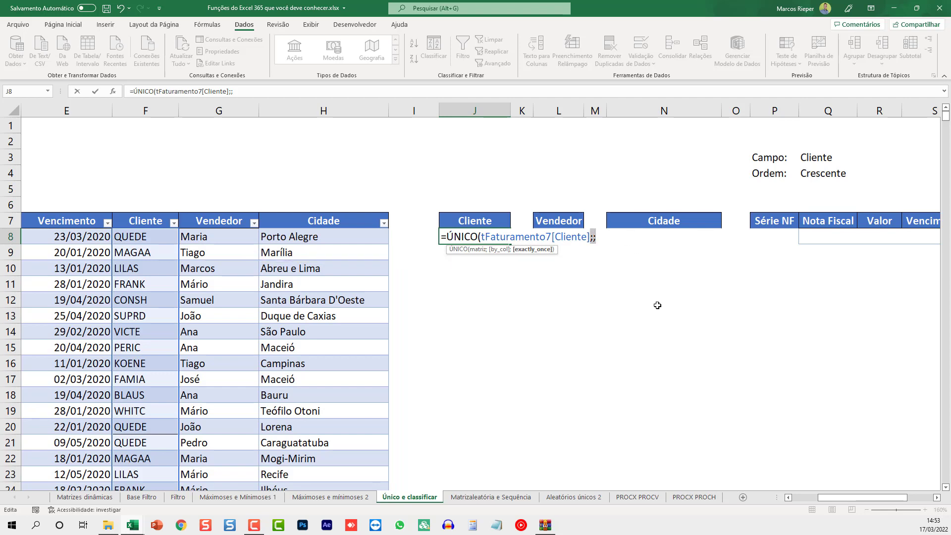
text())
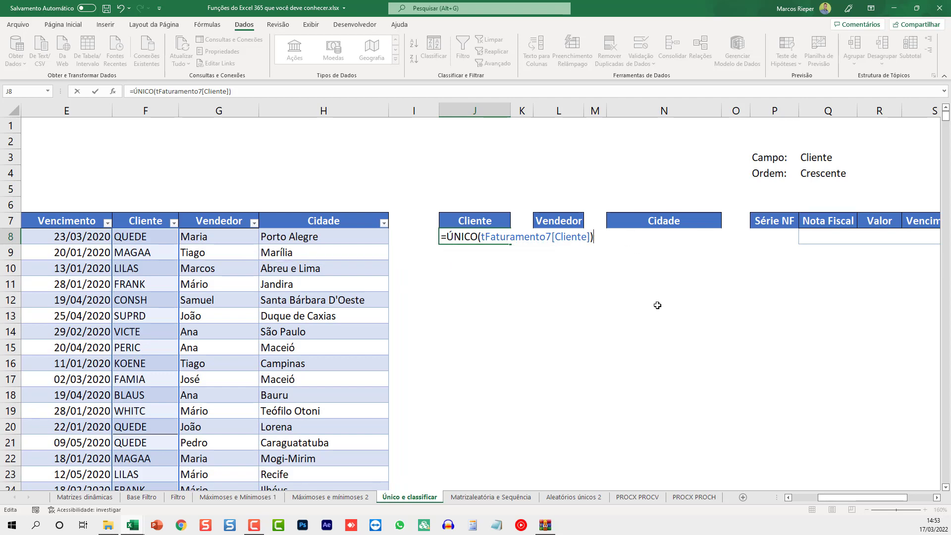
key(Return)
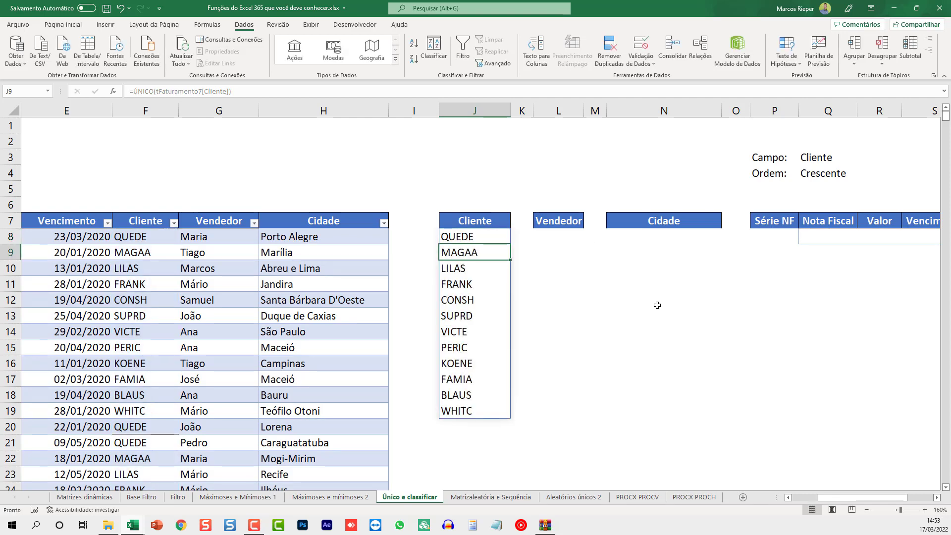
scroll(198, 277, down, 2)
scroll(198, 277, down, 4)
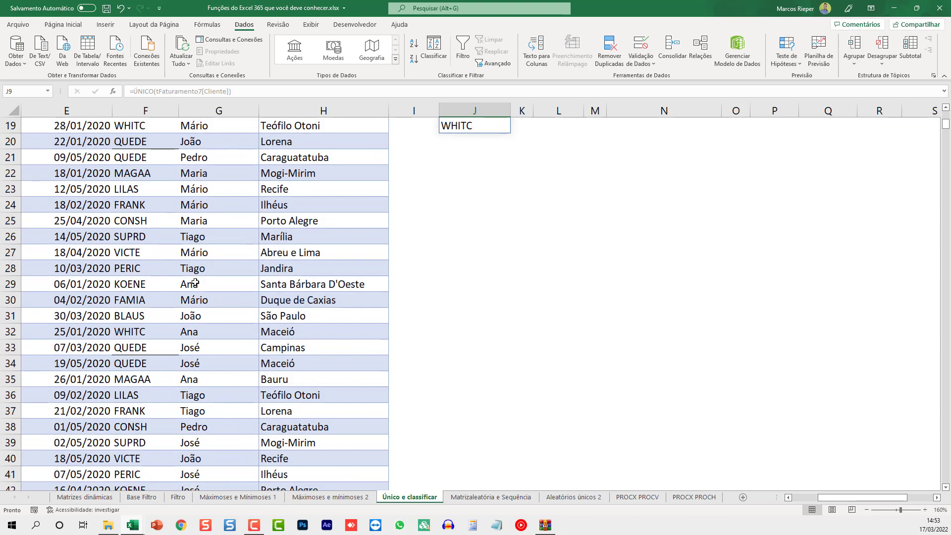
scroll(195, 283, up, 6)
Step: Inspect the ÚNICO formula in J8 without changing it
click(146, 241)
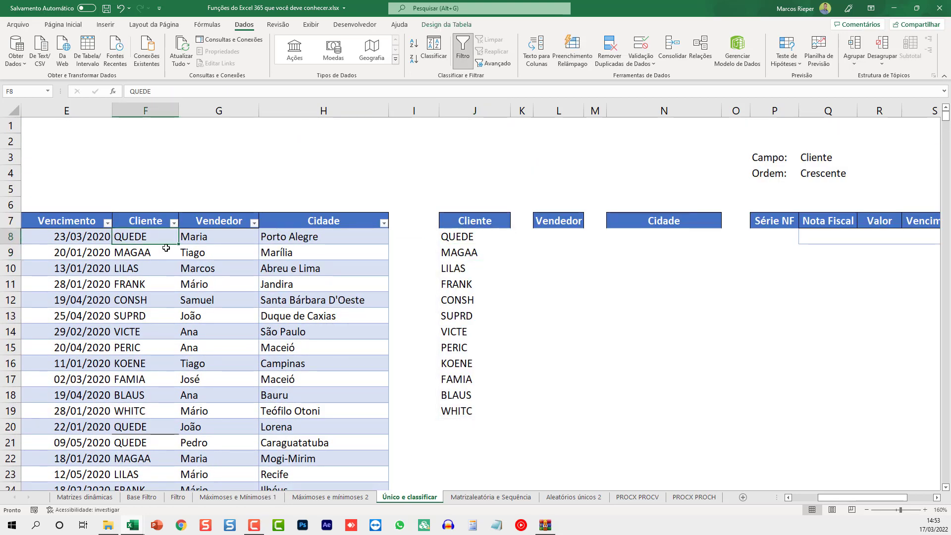
click(463, 230)
key(F2)
key(Escape)
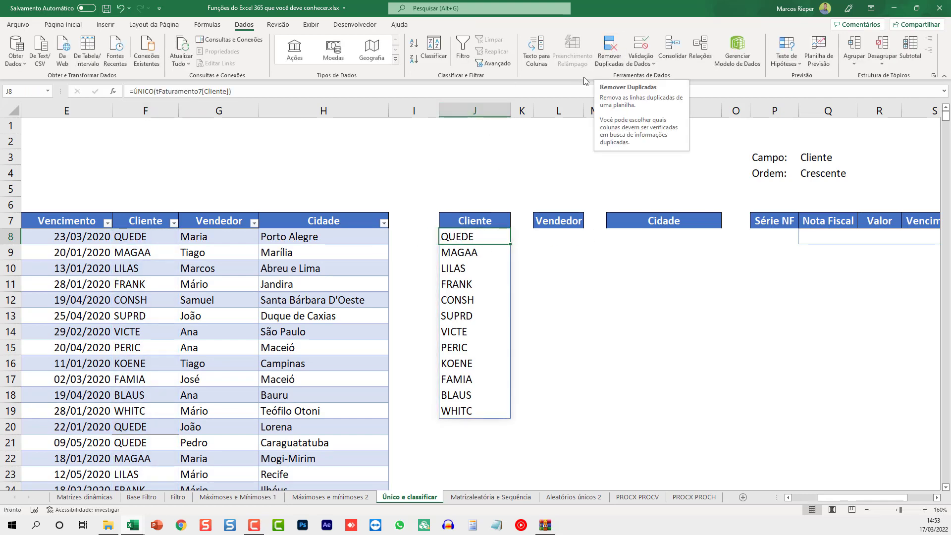
Step: Change client FRANK in F11 to MARCOS and check the updated unique list in J8
click(159, 279)
text(MARC)
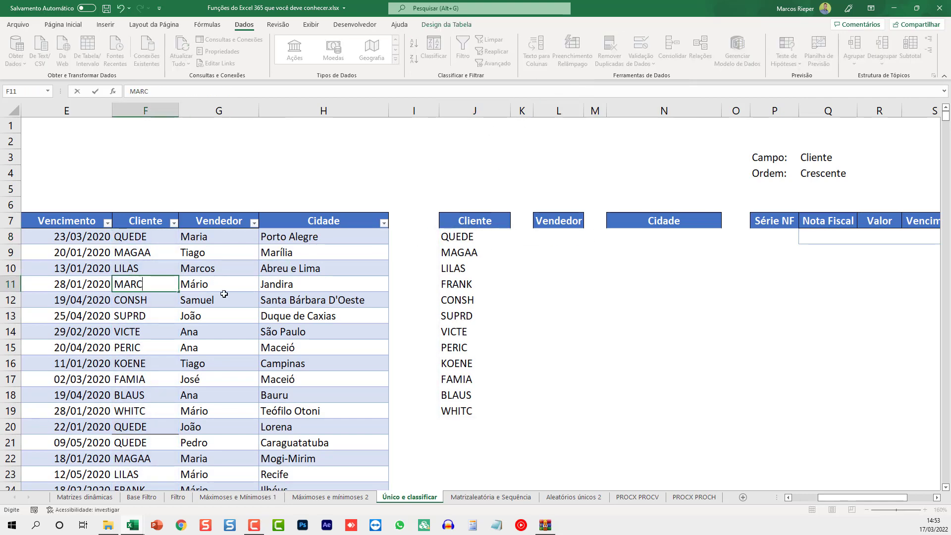
text(OS)
key(Return)
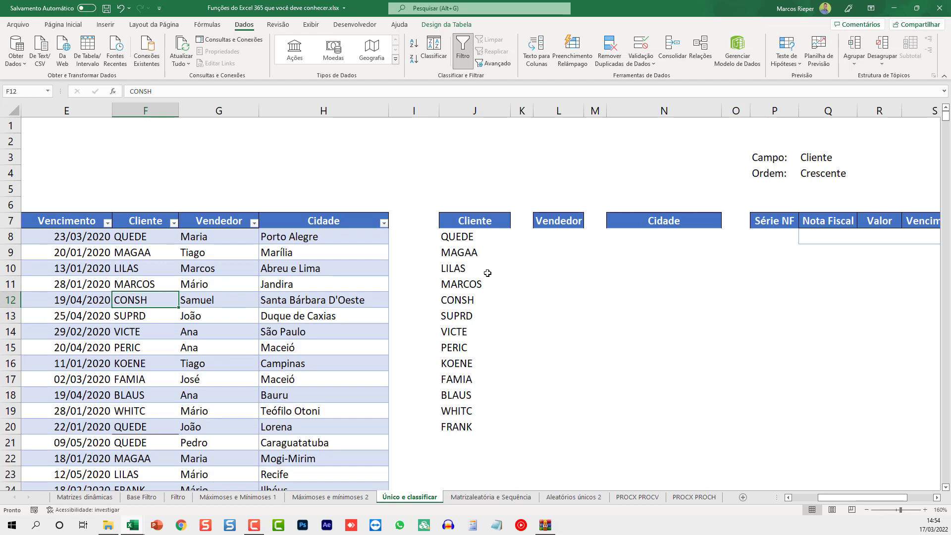
click(466, 237)
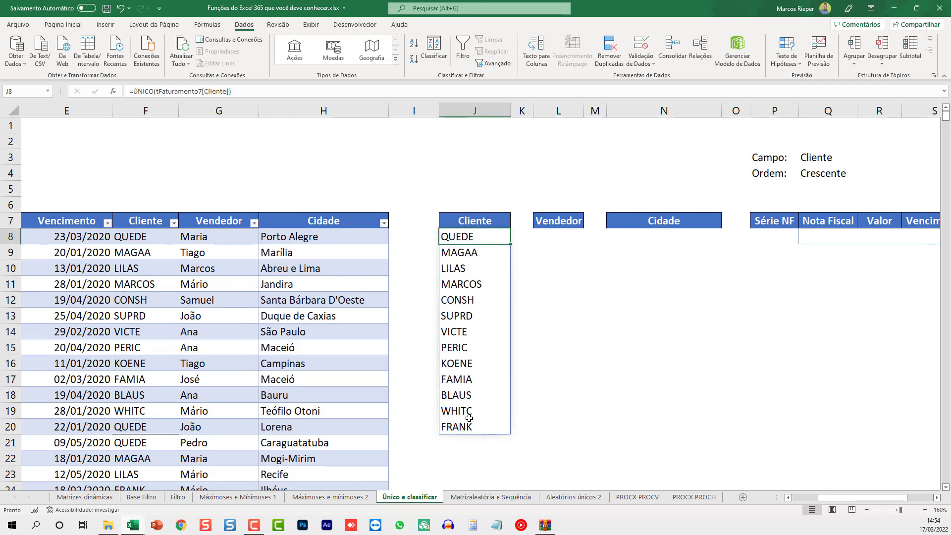
Step: Wrap J8 as =CLASSIFICAR(ÚNICO(tFaturamento7[Cliente])) so clients sort alphabetically, BLAUS to WHITC
key(F2)
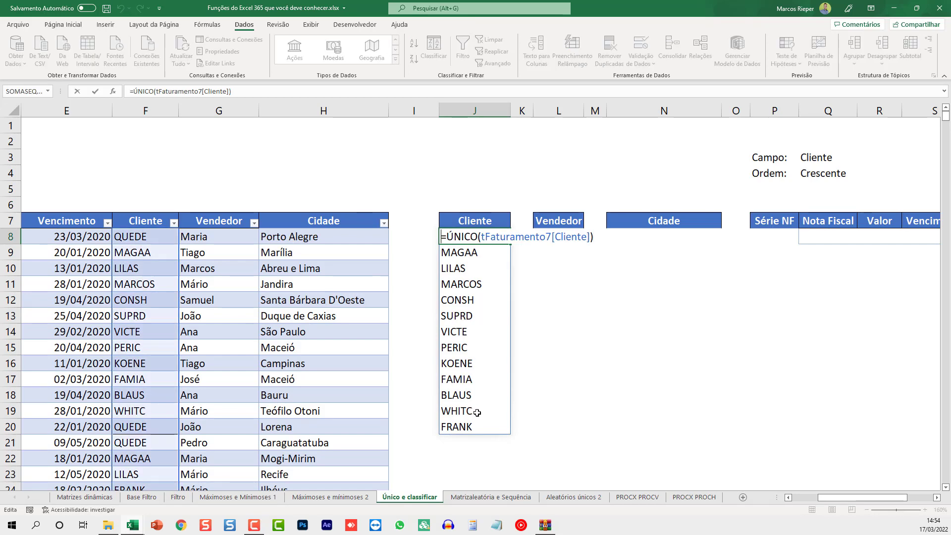
text(CLA)
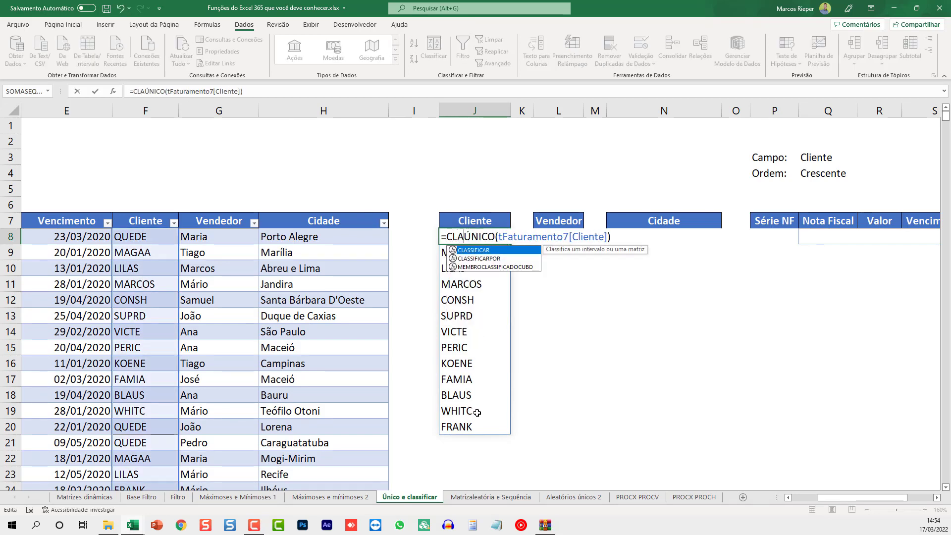
text(SSIFICAR()
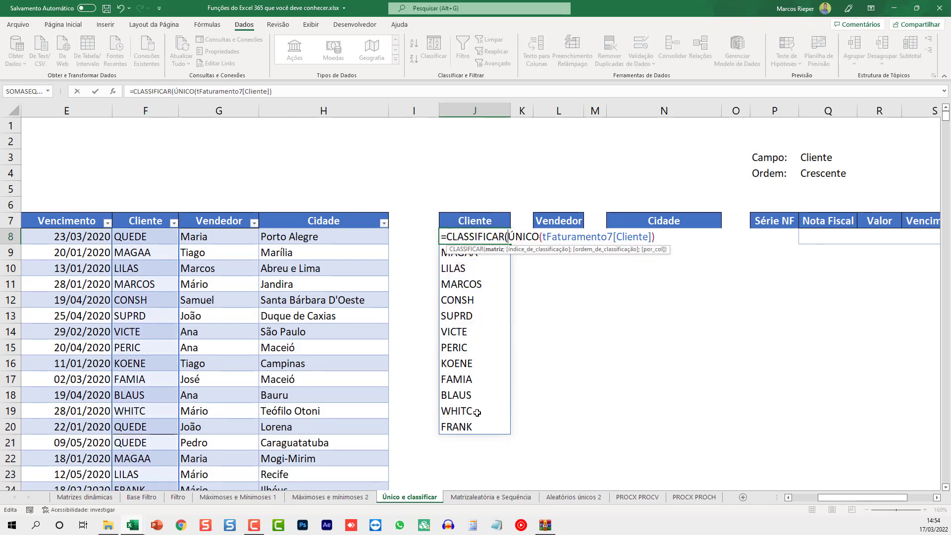
key(End)
text(;)
key(ctrl+Return)
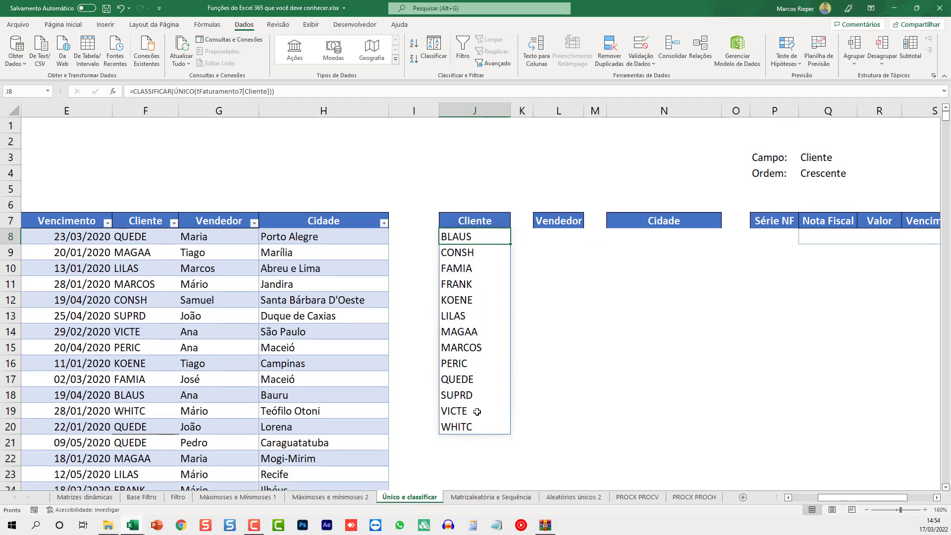
click(462, 347)
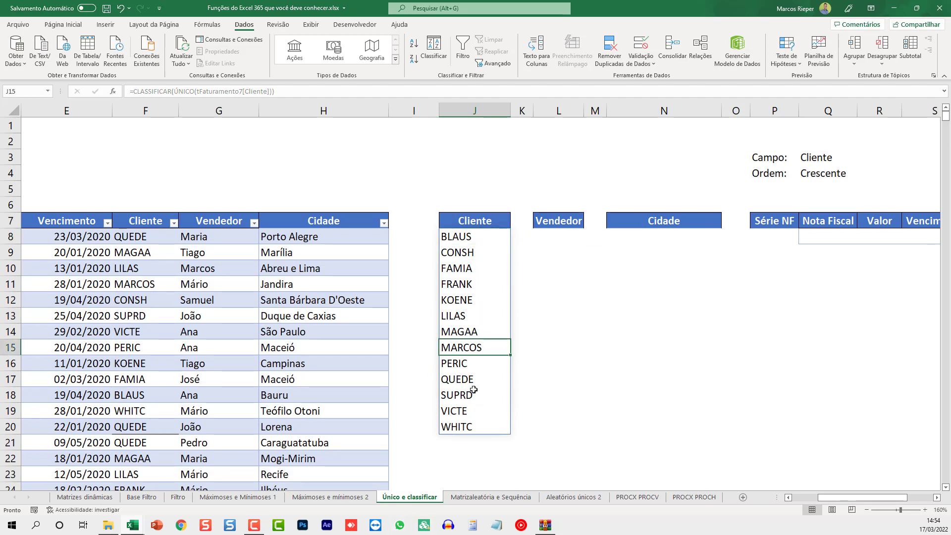
drag(473, 236, 469, 434)
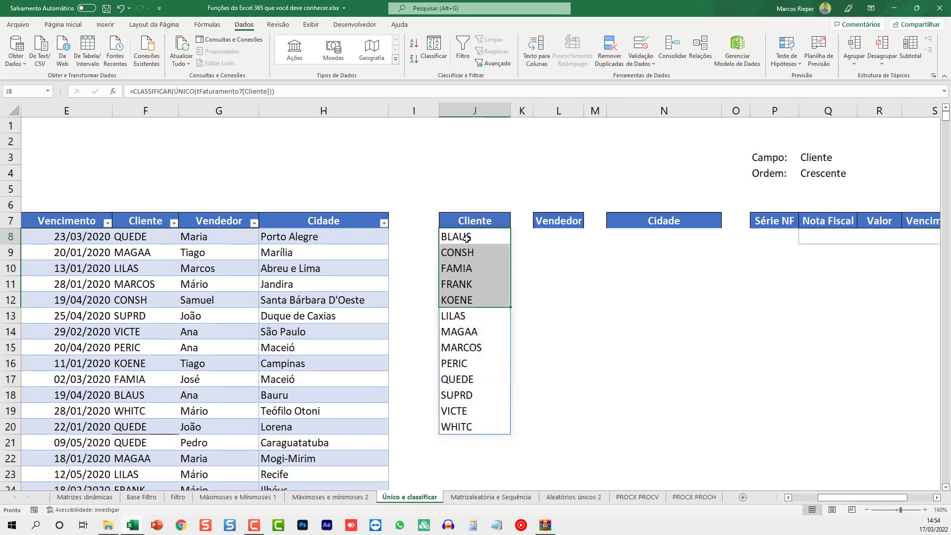
Step: Copy the sorted formula into L8, pointing it at the Vendedor column to list sellers Ana to Tiago
drag(469, 434, 466, 238)
key(ctrl+c)
click(547, 242)
key(ctrl+v)
key(F2)
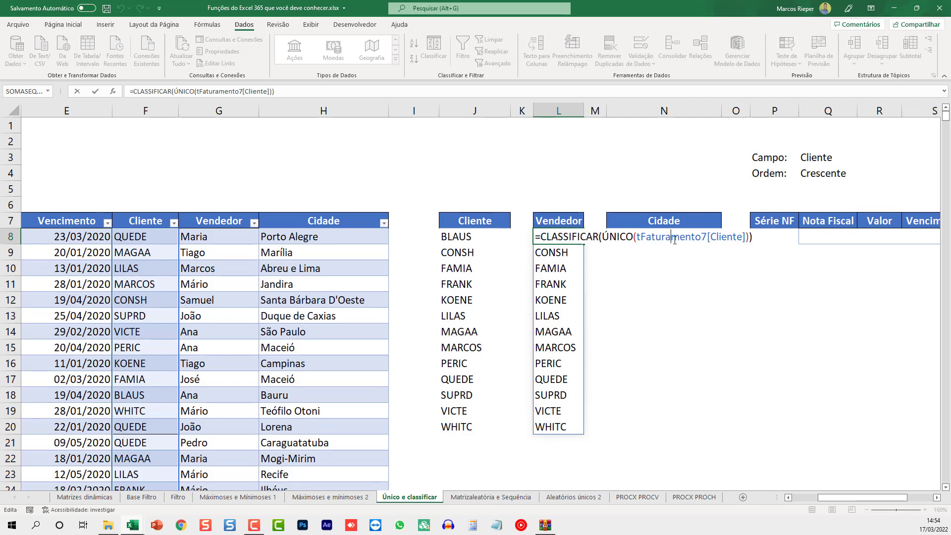
click(227, 236)
key(ctrl+shift+Down)
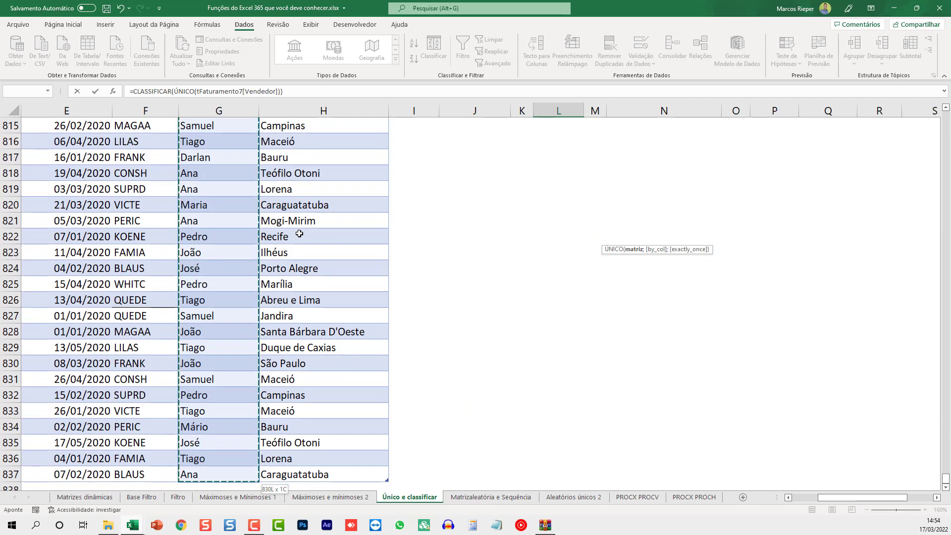
key(Return)
Step: Copy the Vendedor formula into N8 and change Vendedor to Cidade for sorted unique cities
key(Up)
key(Right)
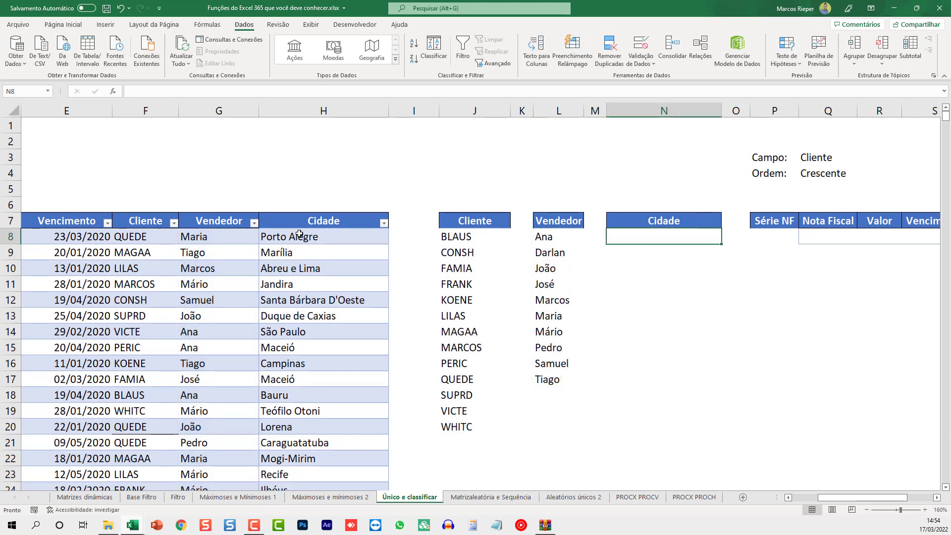
key(Left)
key(F2)
key(shift+Home)
key(ctrl+c)
key(Escape)
key(Right)
key(Right)
key(F2)
key(ctrl+v)
double_click(766, 239)
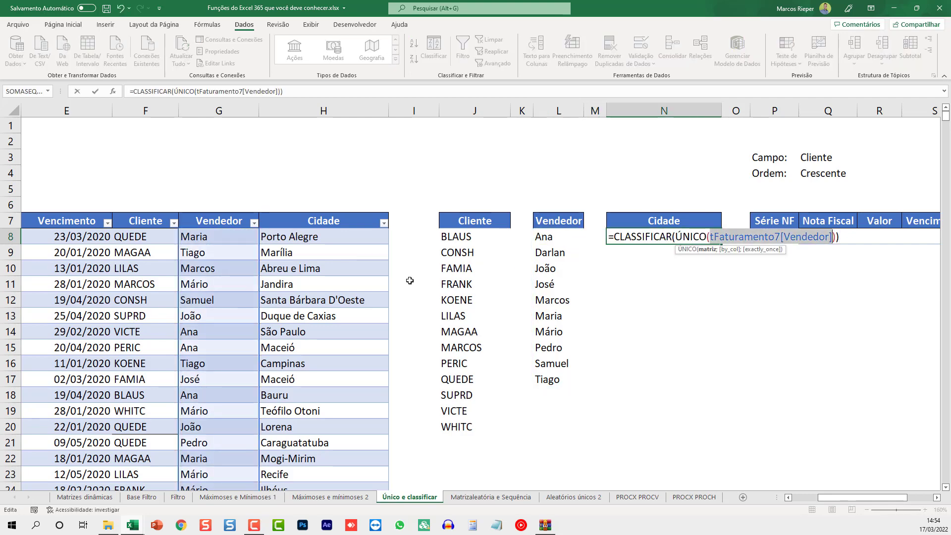
click(785, 236)
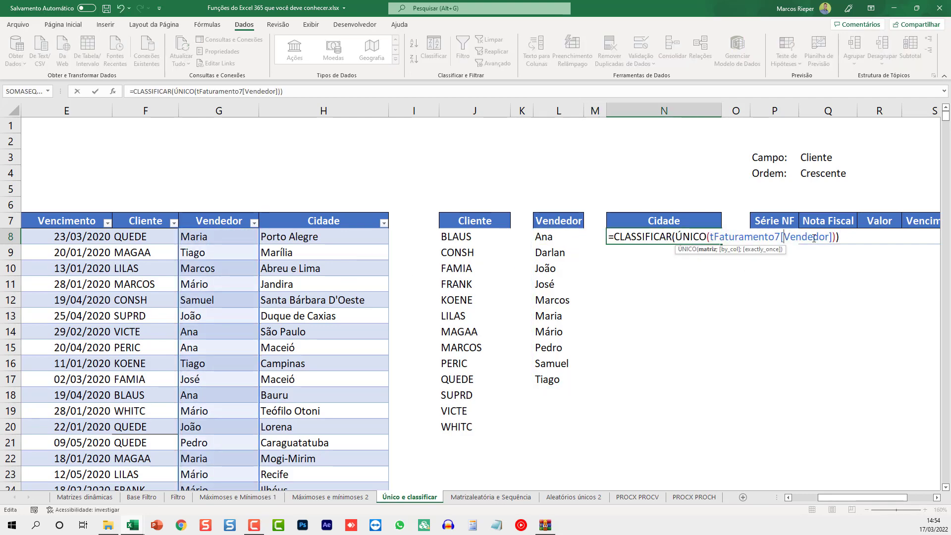
drag(783, 237, 813, 238)
text(Cidade)
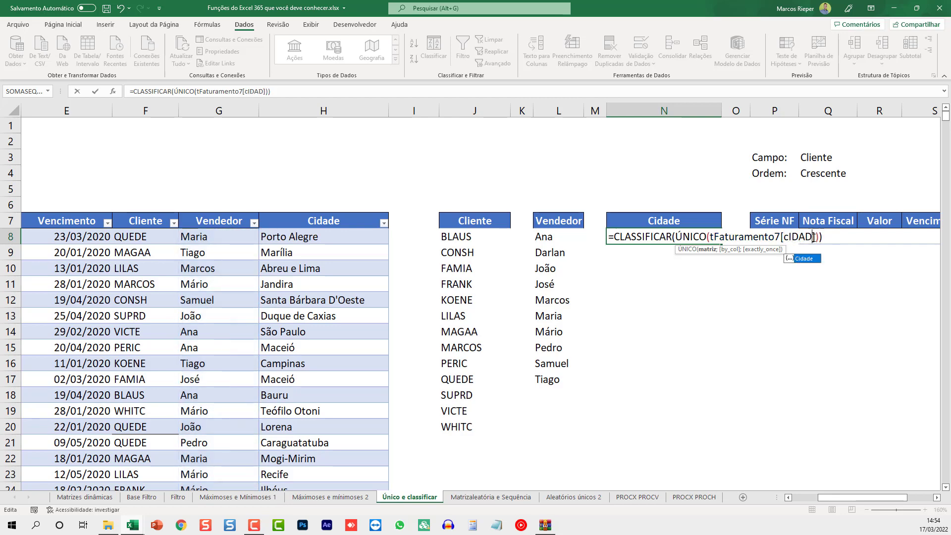
key(Return)
key(Up)
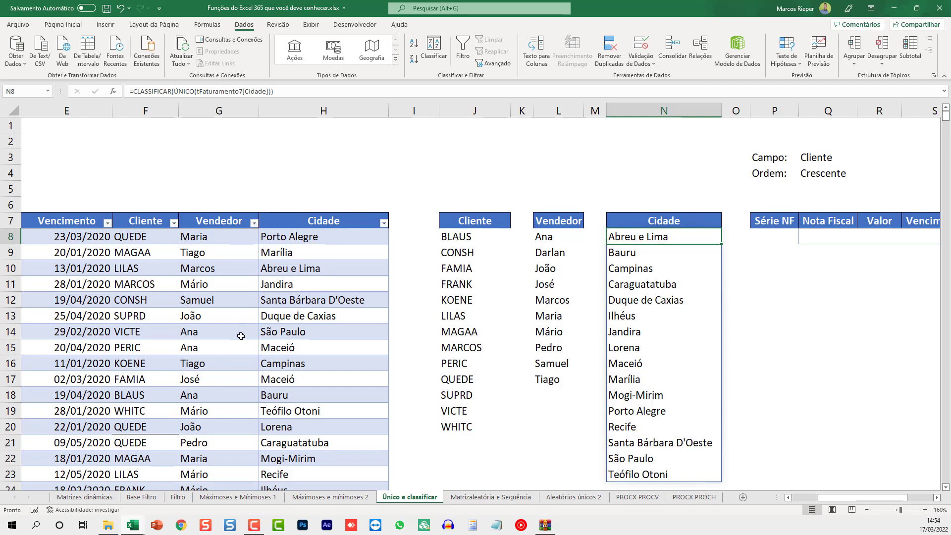
click(304, 253)
text(ADSF)
click(335, 303)
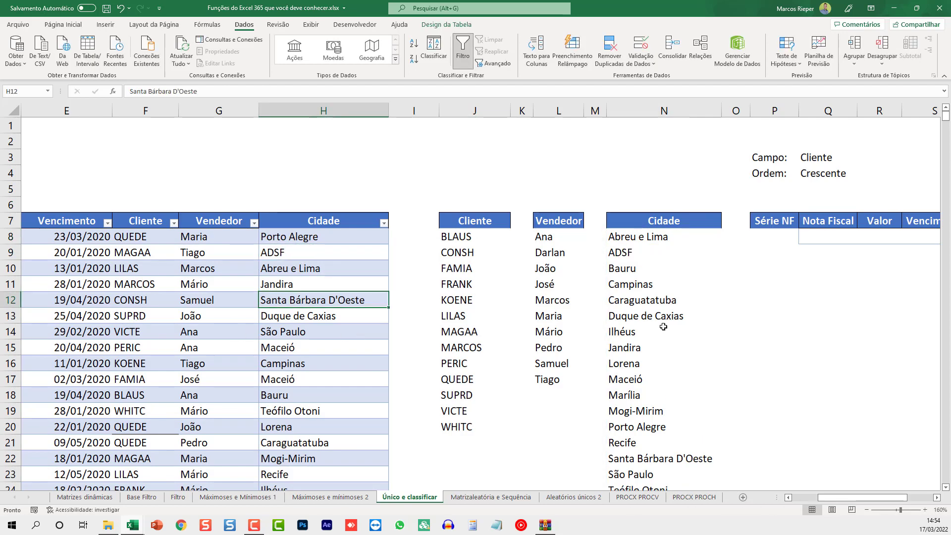
key(ctrl+z)
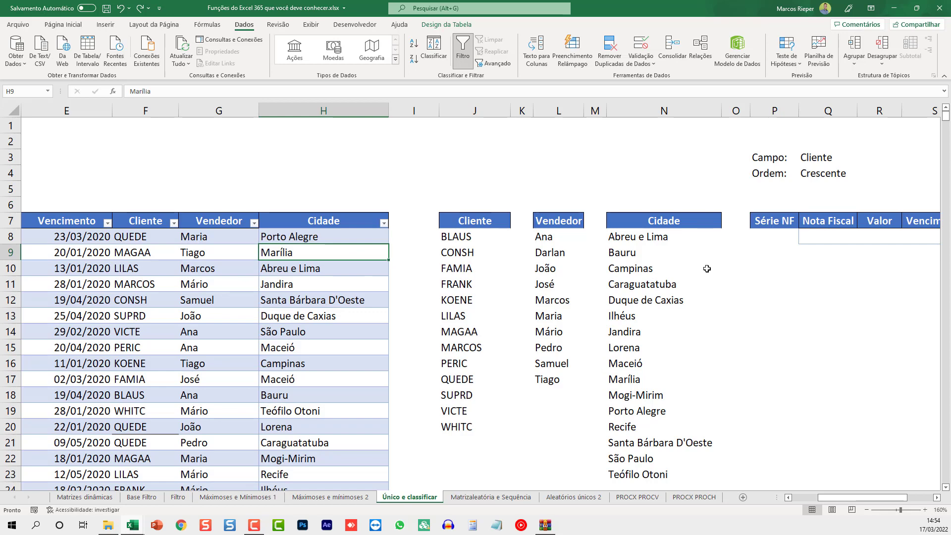
click(816, 239)
key(Right)
key(Right)
key(Right)
key(Right)
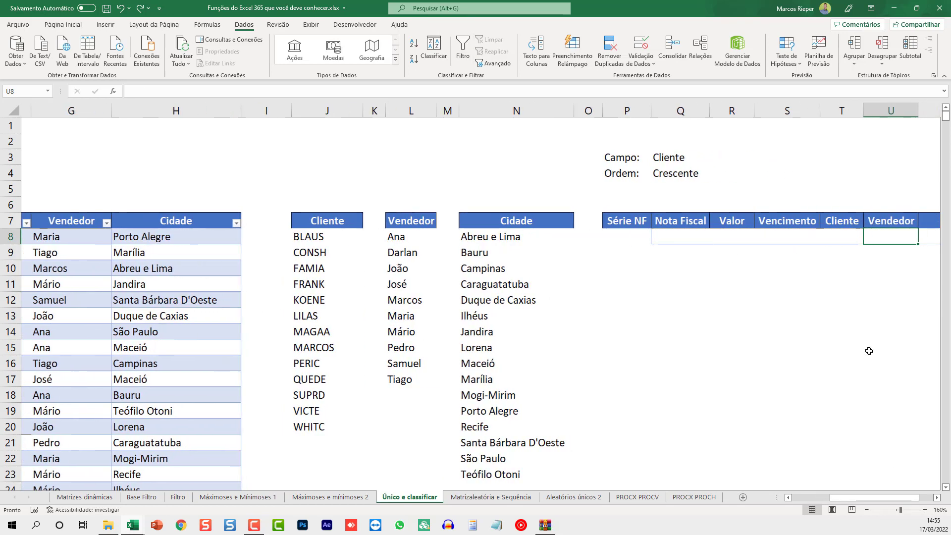
key(Right)
key(Right)
key(Left)
key(Left)
key(Left)
key(Left)
key(Left)
key(Left)
key(Left)
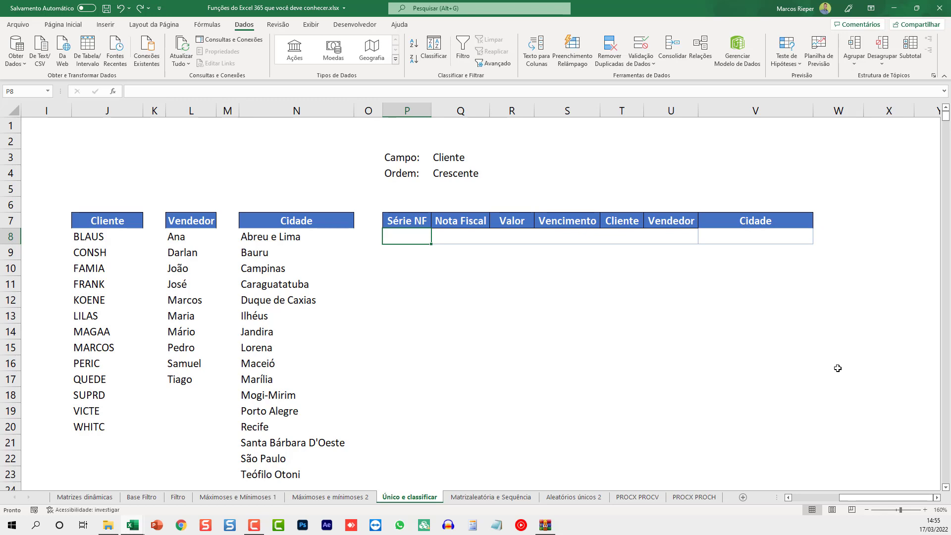
Step: Start P8 as =CLASSIFICAR(tFaturamento7; and begin a CORRESP sort-index argument
text(=)
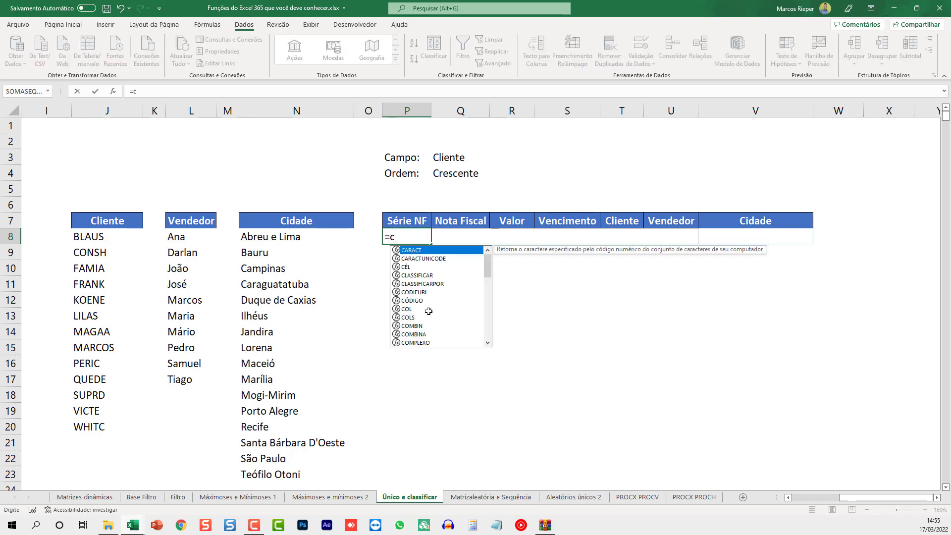
text(CLASSI)
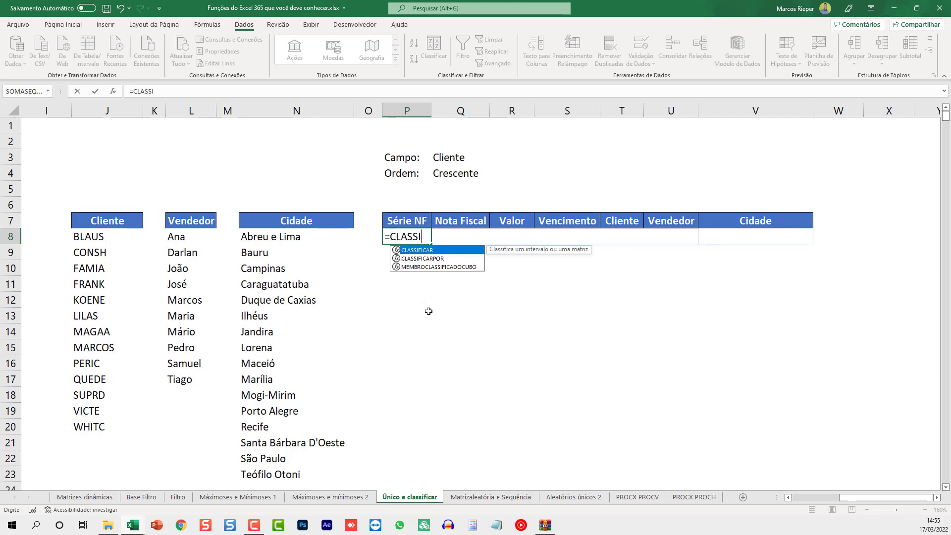
text(FICAR()
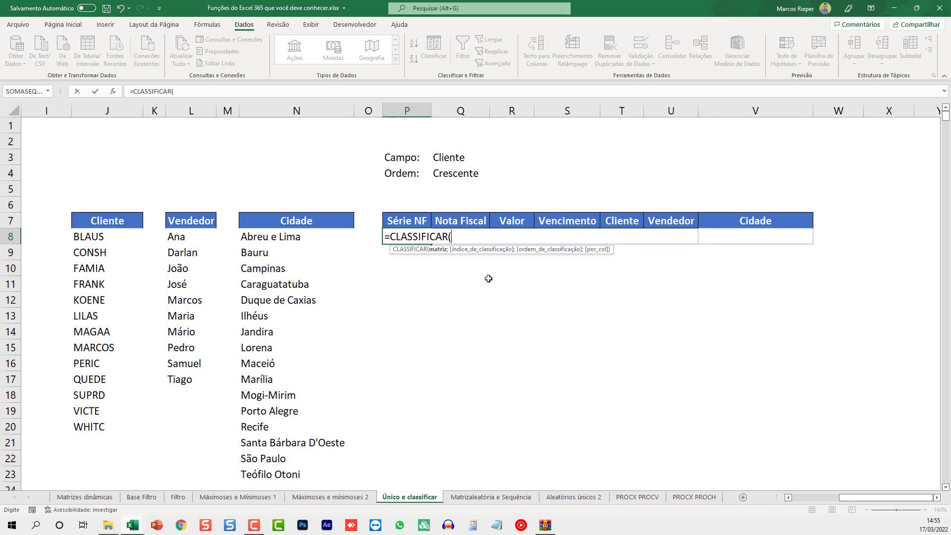
click(324, 246)
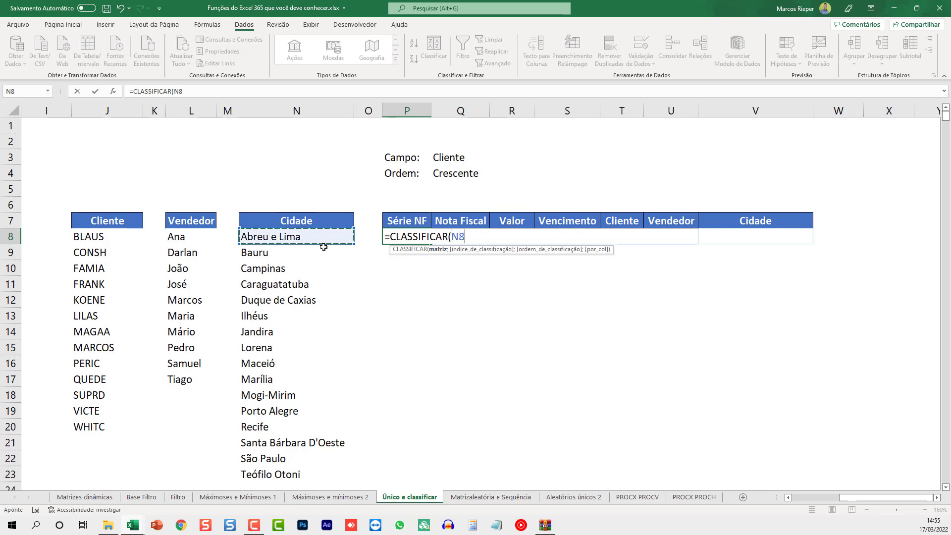
key(ctrl+Left)
key(ctrl+Left)
key(ctrl+Left)
key(ctrl+Left)
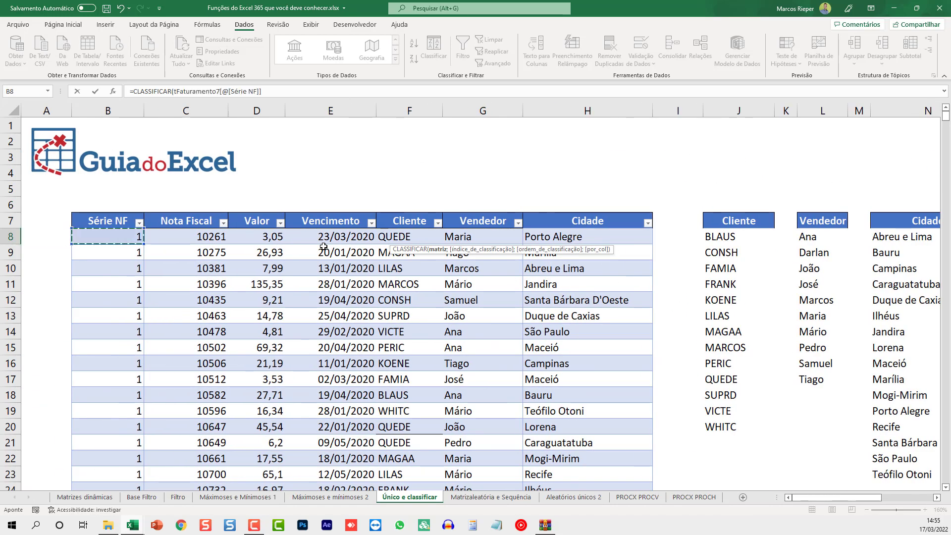
key(ctrl+shift+Down)
key(ctrl+shift+Right)
key(ctrl+BackSpace)
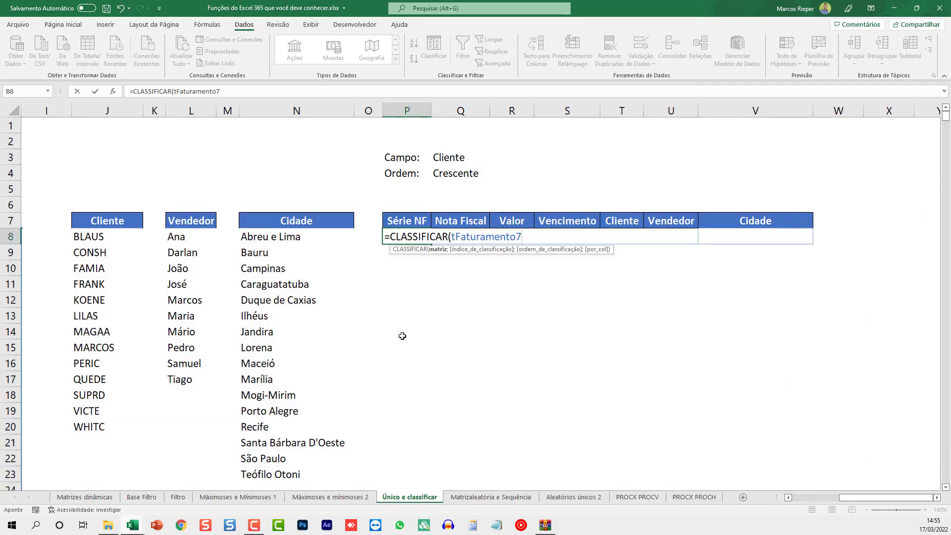
text(;)
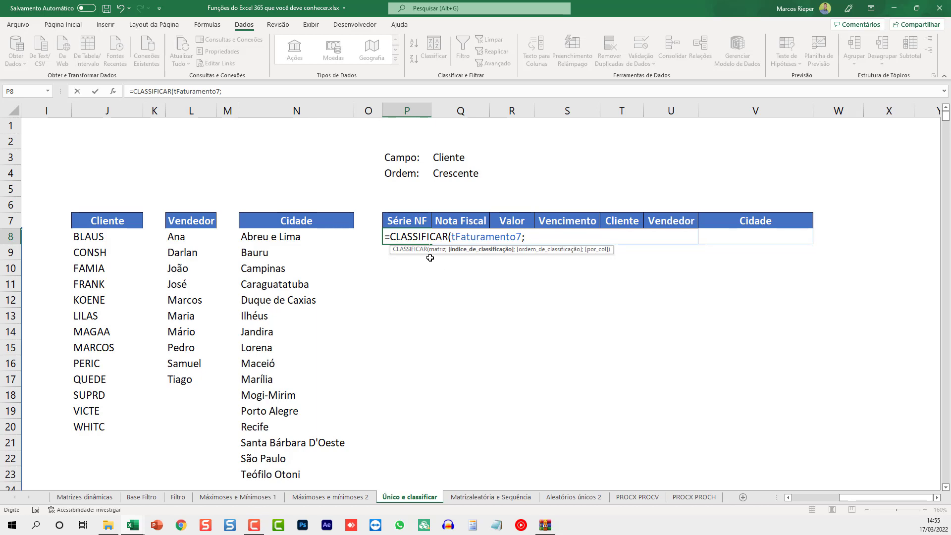
drag(852, 497, 805, 499)
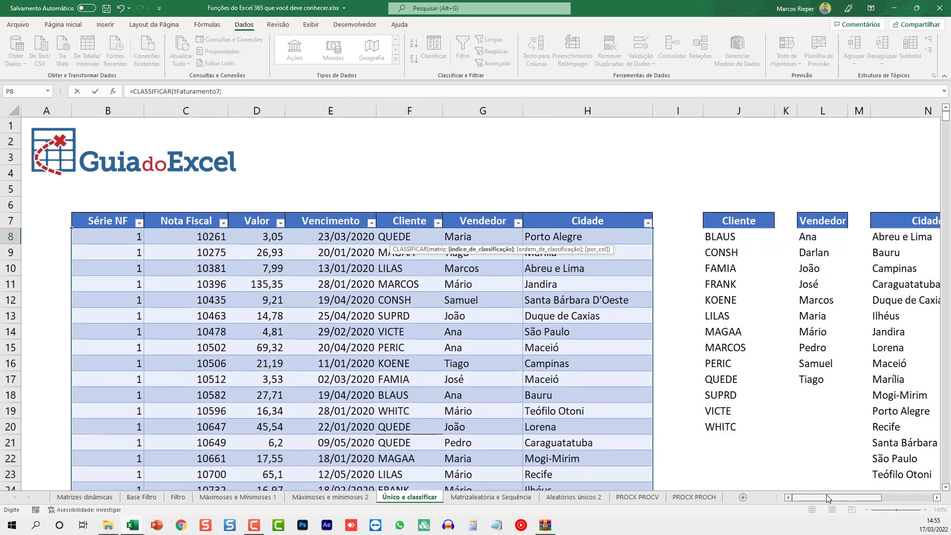
drag(825, 497, 875, 497)
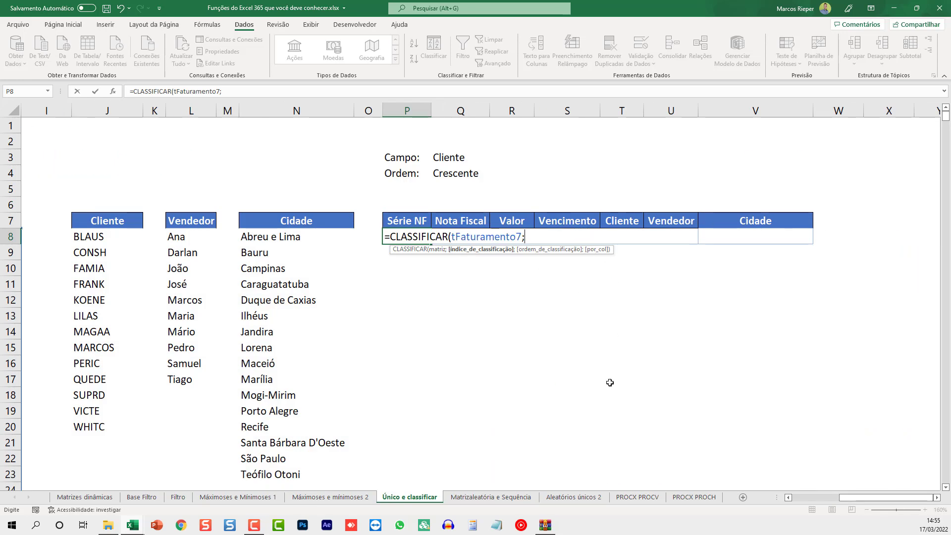
text(CORRESP)
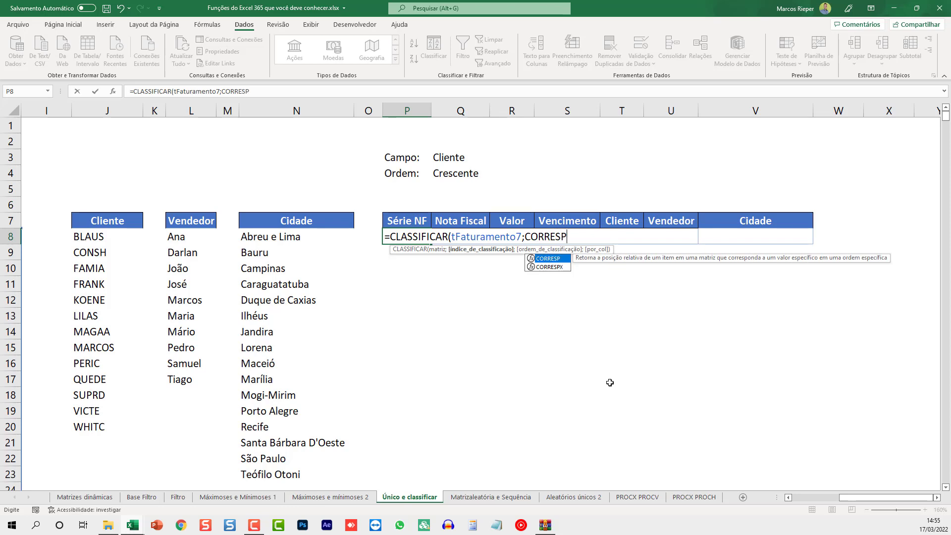
text(()
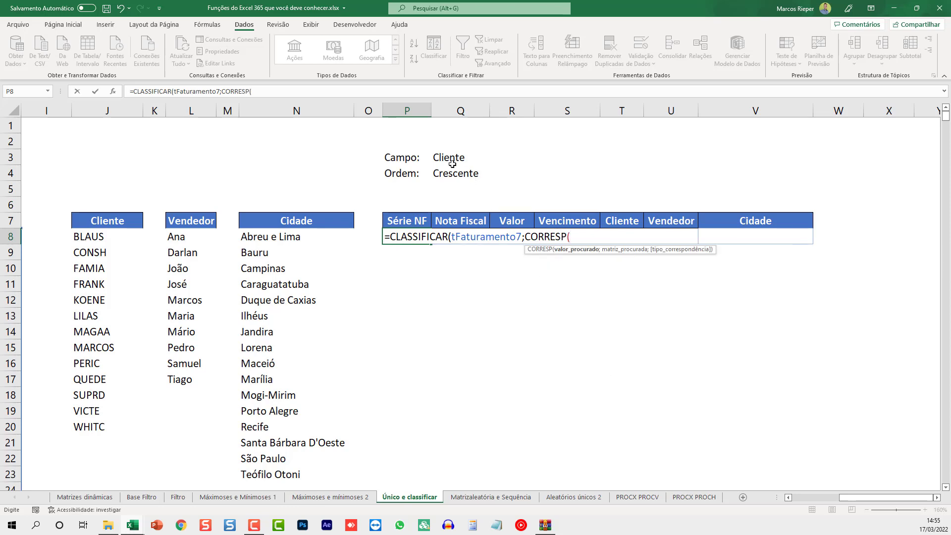
Step: Complete the sort index as CORRESP(Q3;tFaturamento7[#Cabeçalhos];0)
click(446, 158)
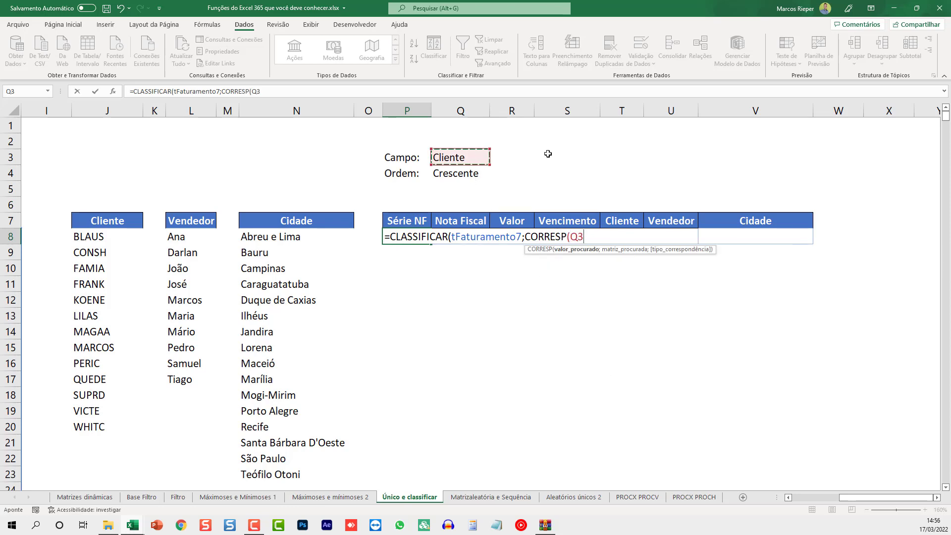
text(;)
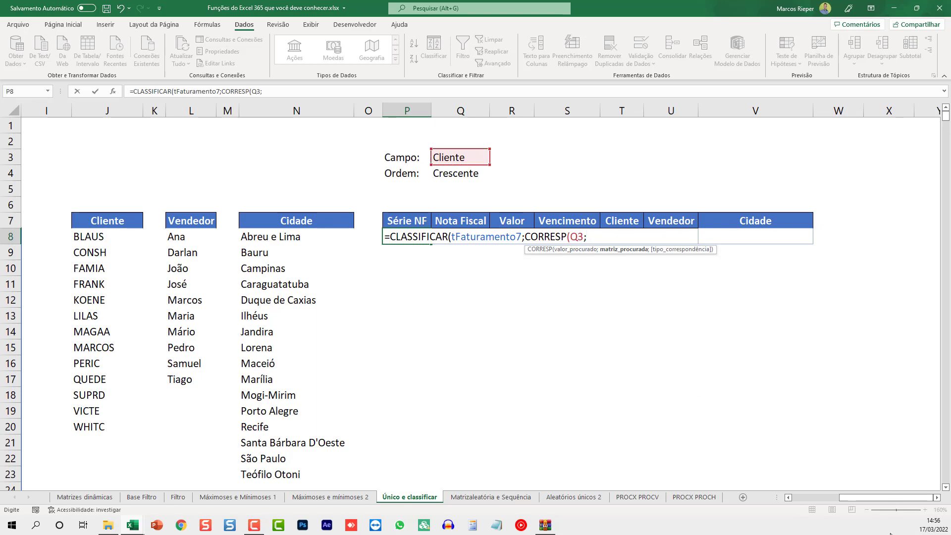
drag(886, 497, 835, 497)
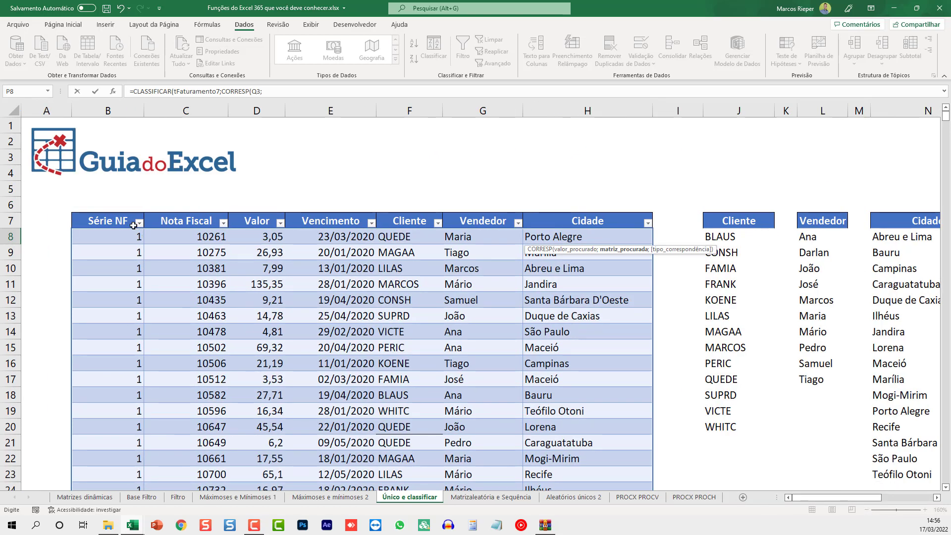
drag(117, 217, 544, 223)
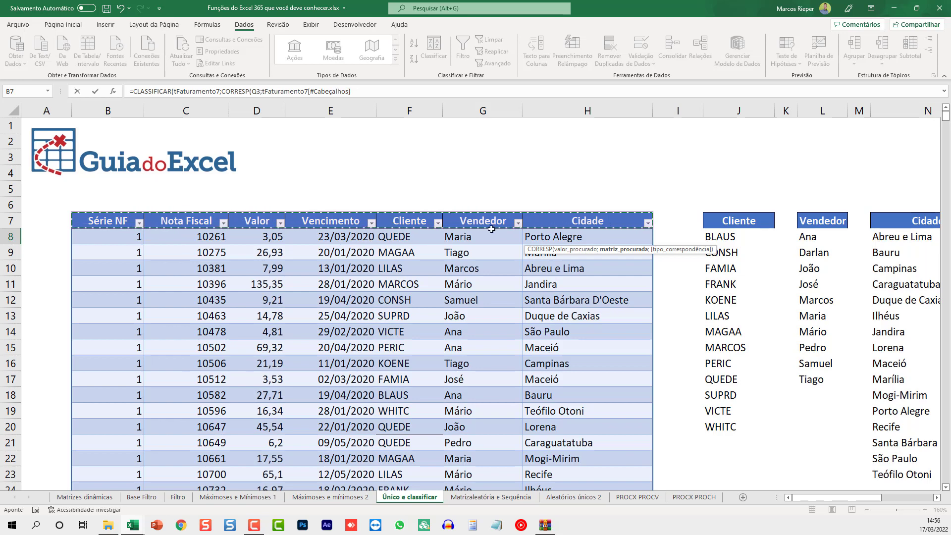
drag(837, 498, 888, 504)
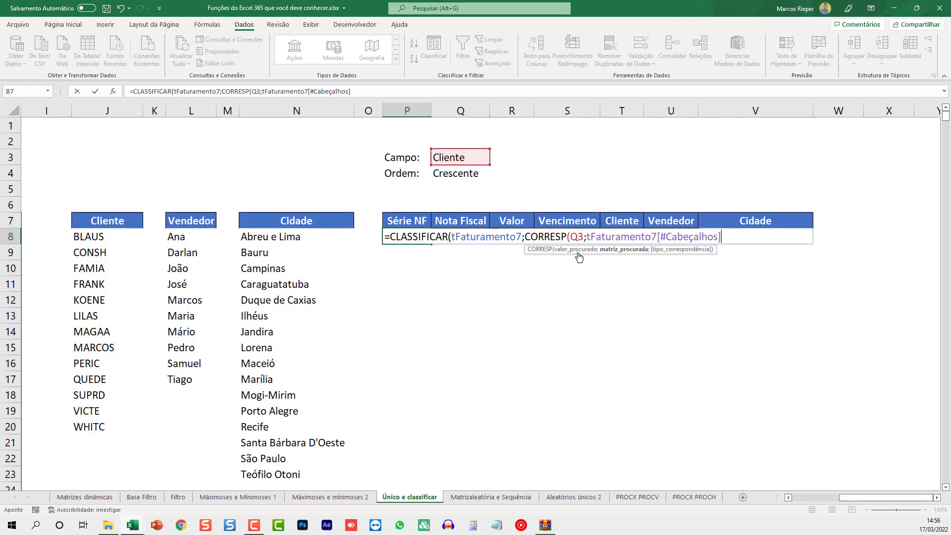
text(;0)
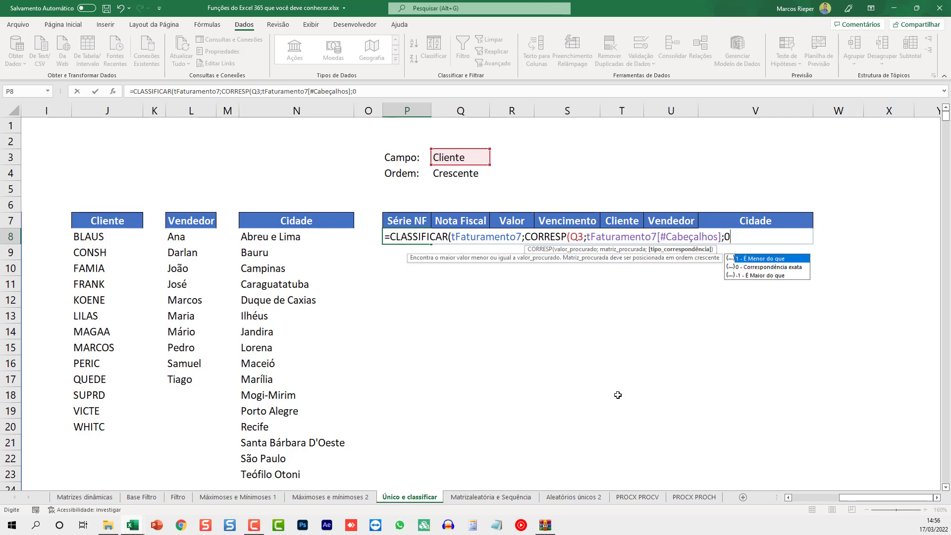
text())
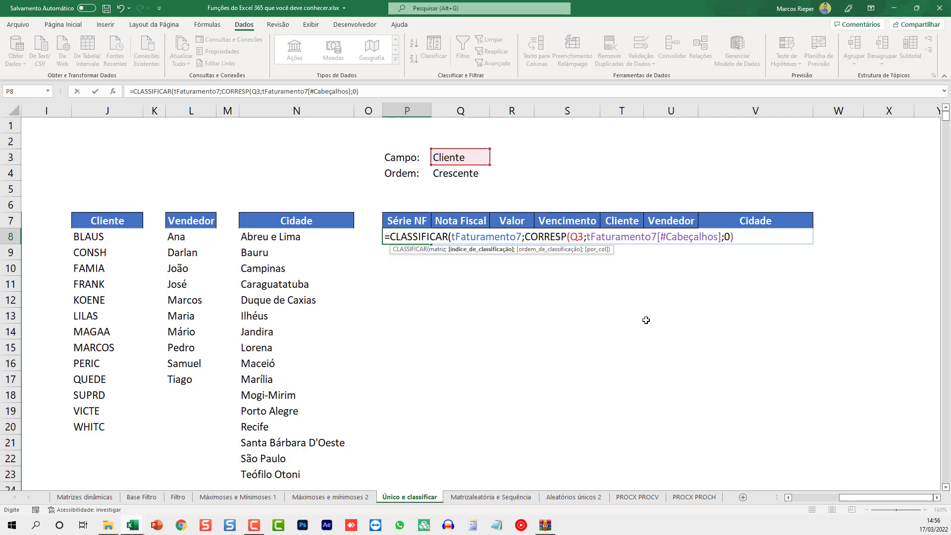
Step: Add the order argument SE(Q4="Crescente";1;-1) and enter the formula, sorting by Cliente ascending
text(;SE)
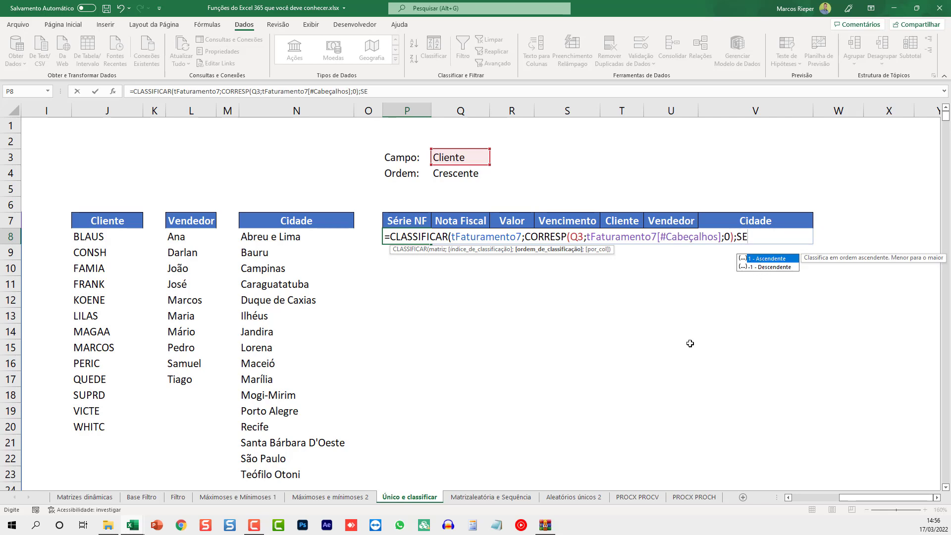
text(()
click(470, 175)
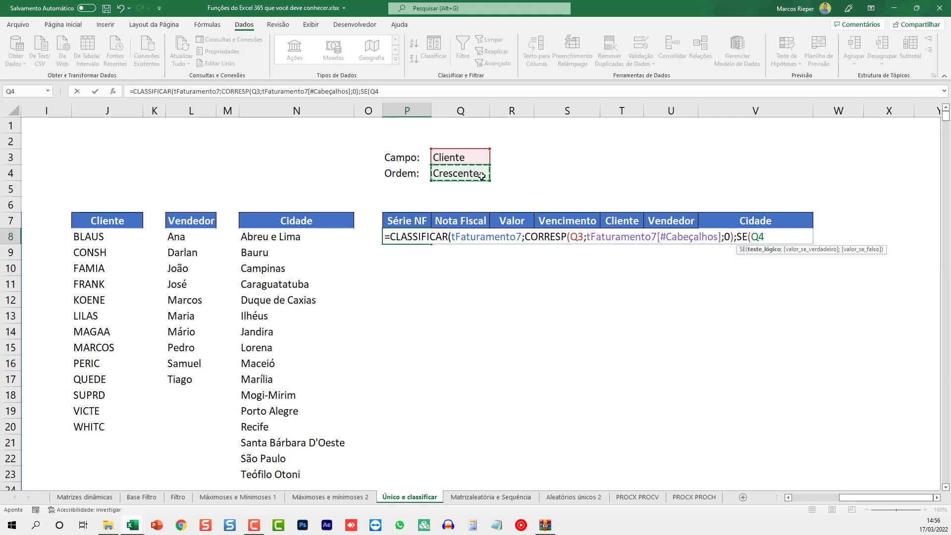
text(")
text(Cresce)
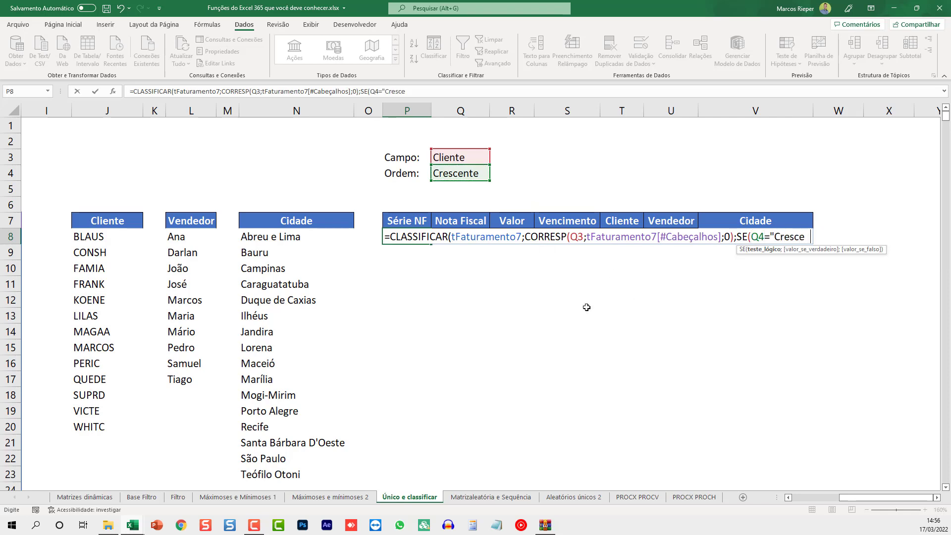
text(nte )
text(;)
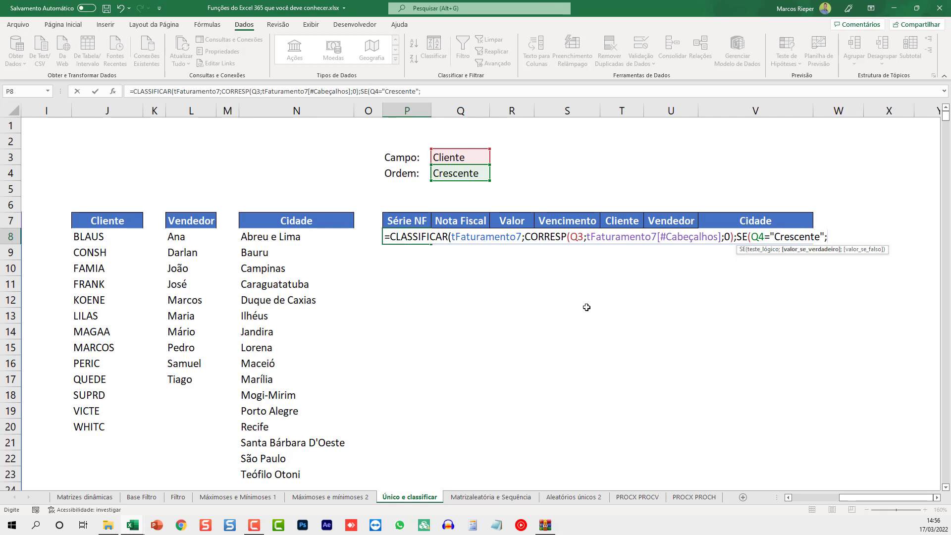
click(736, 236)
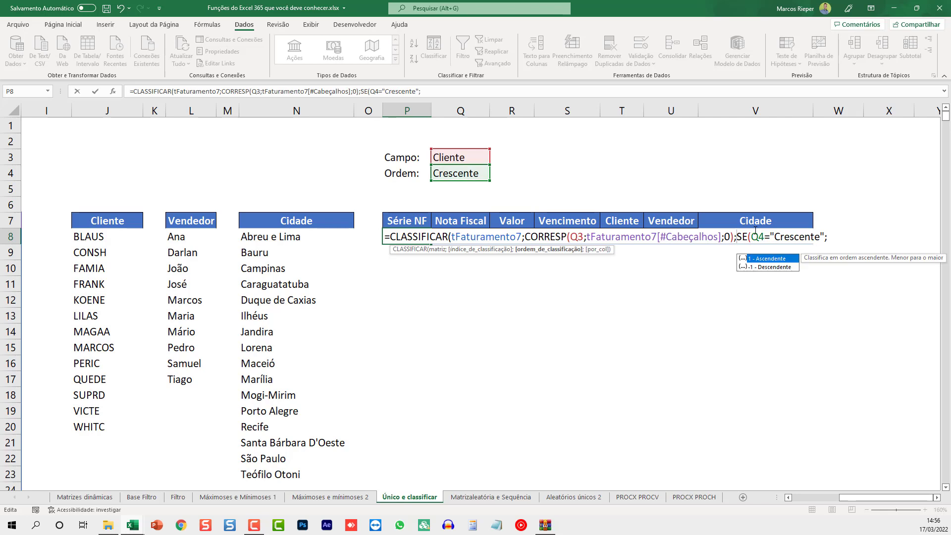
click(832, 239)
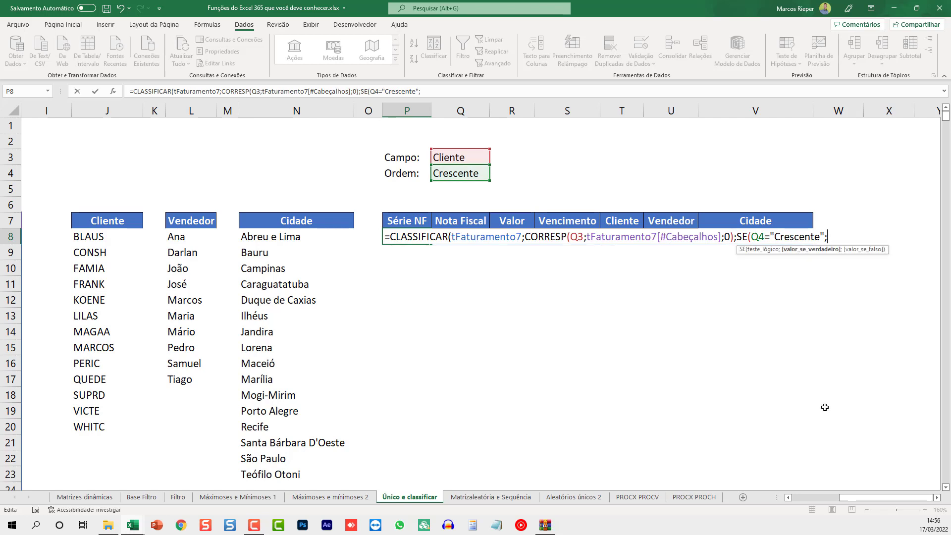
text(1;-)
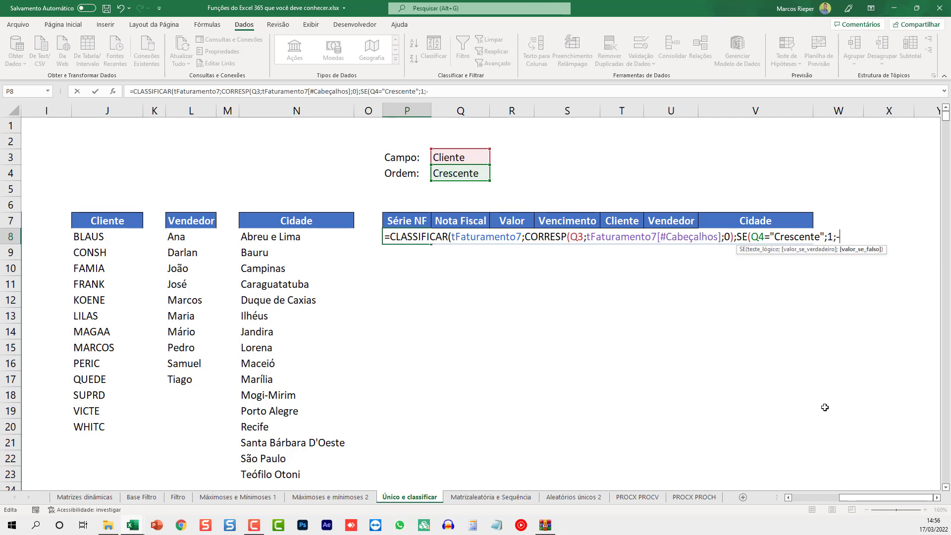
text(1)
text())
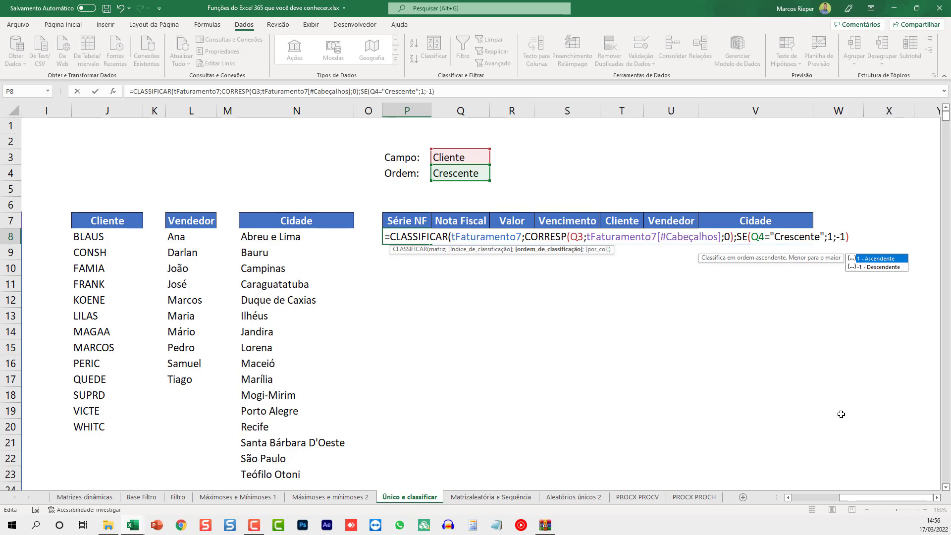
key(ctrl+Return)
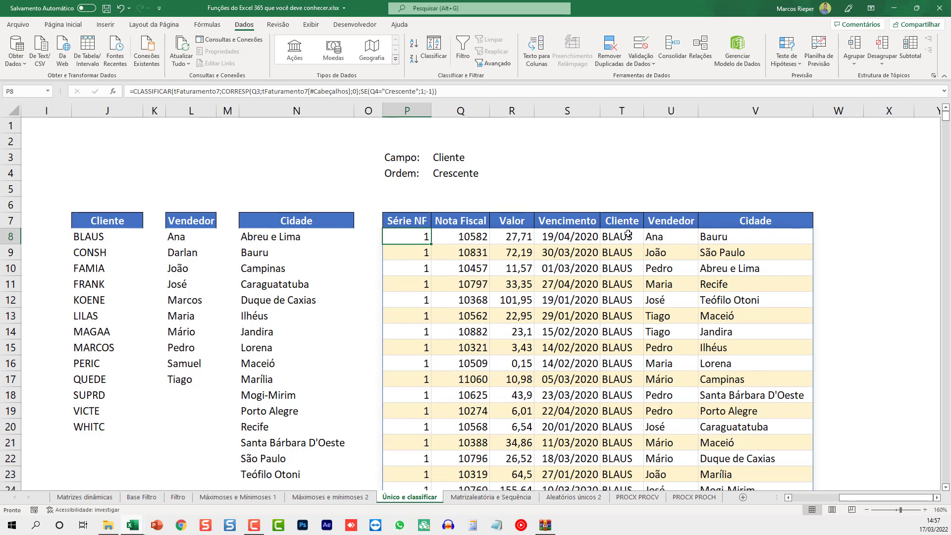
Step: Try Ordem Decrescente in Q4, then switch it back to Crescente
click(485, 173)
click(495, 176)
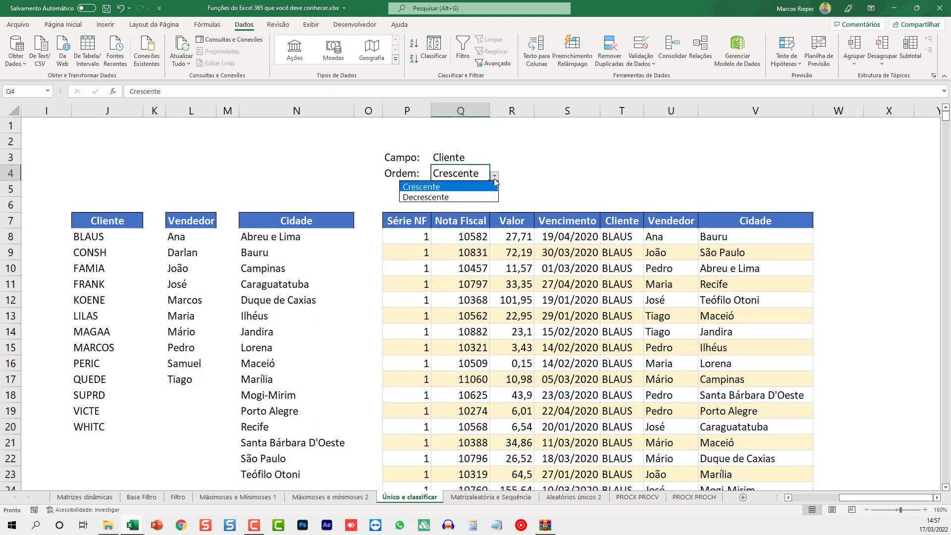
click(469, 197)
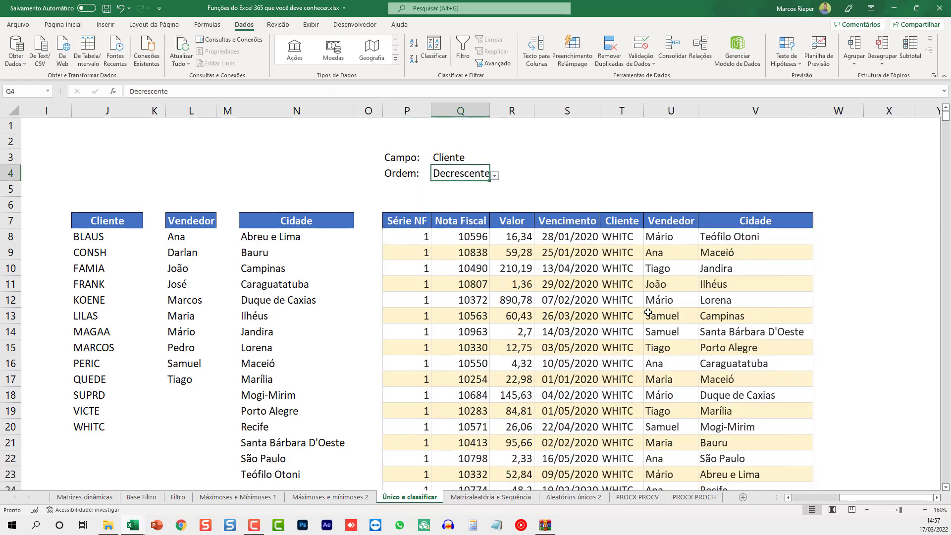
click(495, 176)
click(465, 184)
Step: Set Campo to Valor and Ordem to Decrescente, listing invoices from 1007,6 downward
click(485, 158)
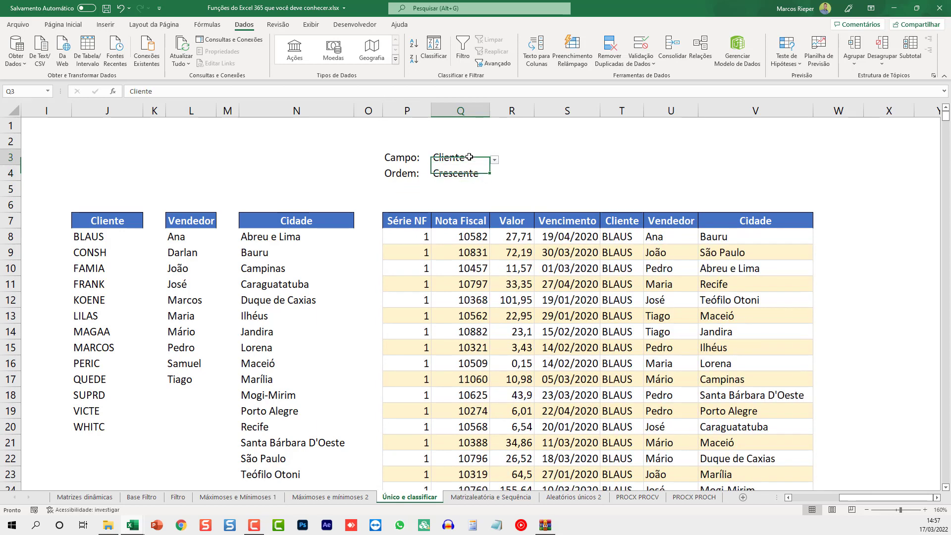
click(495, 161)
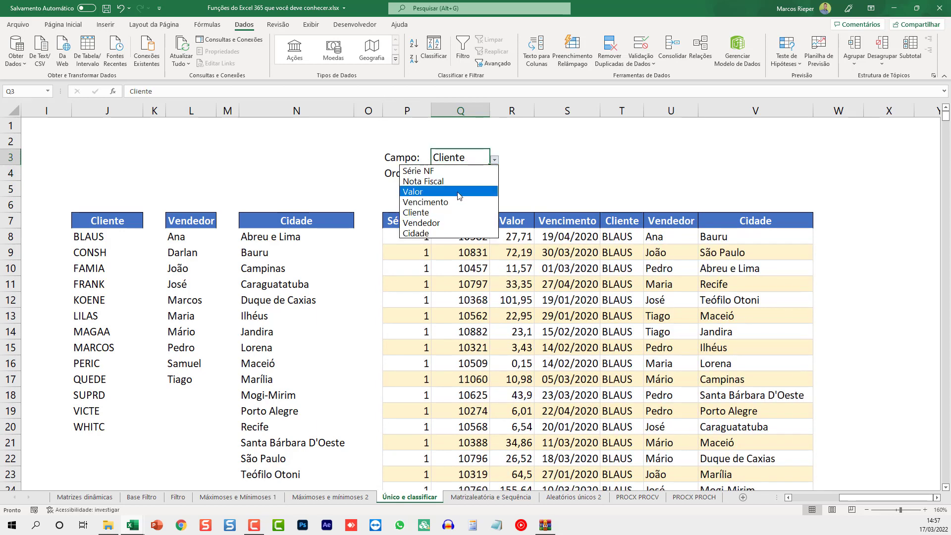
click(458, 196)
click(477, 174)
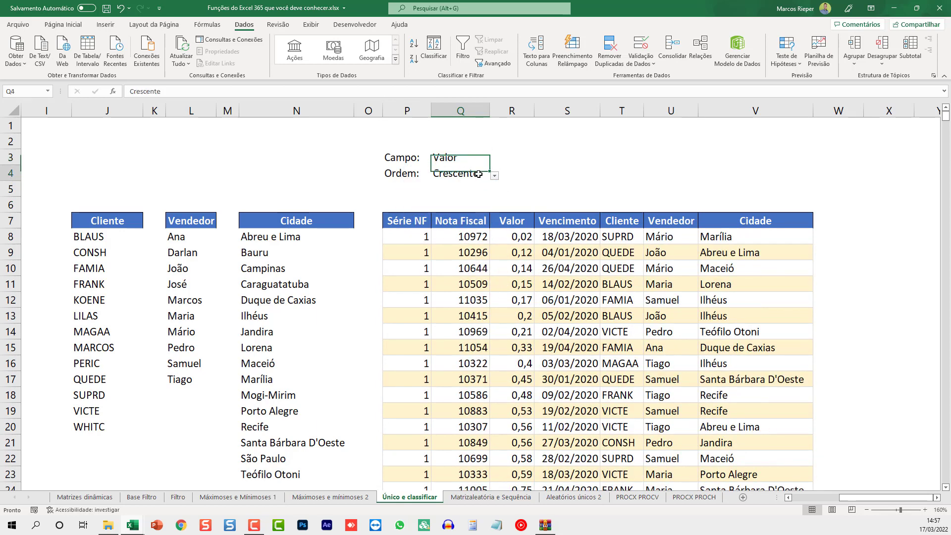
click(495, 176)
click(464, 200)
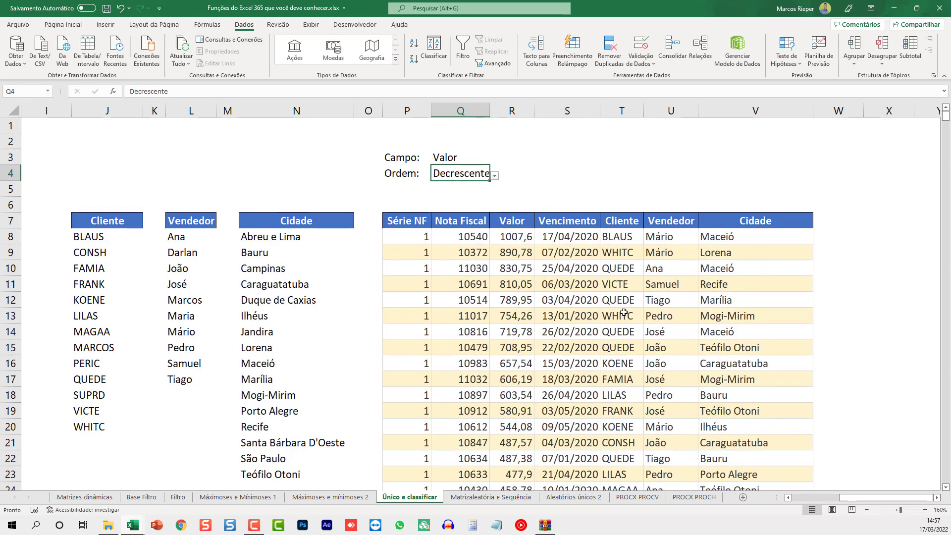
click(567, 162)
text(=clas)
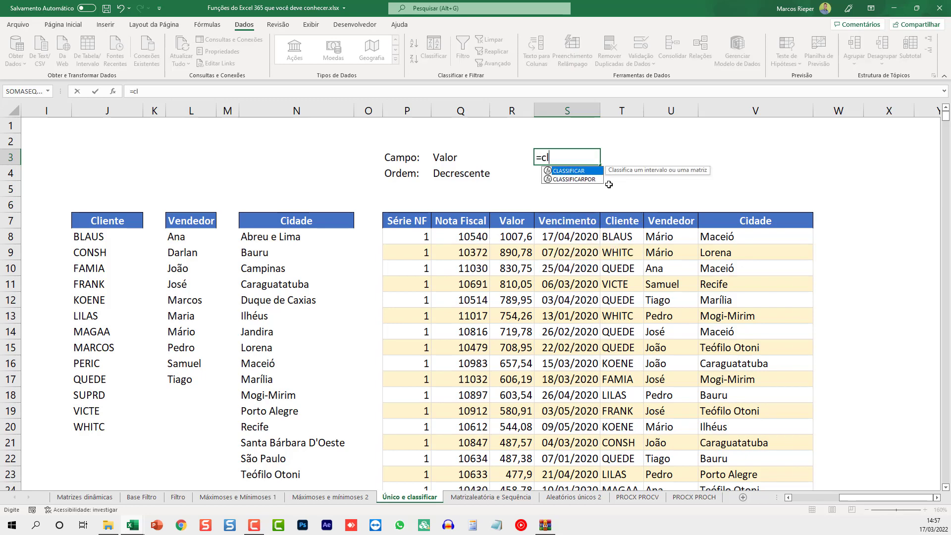
text(sificarpor)
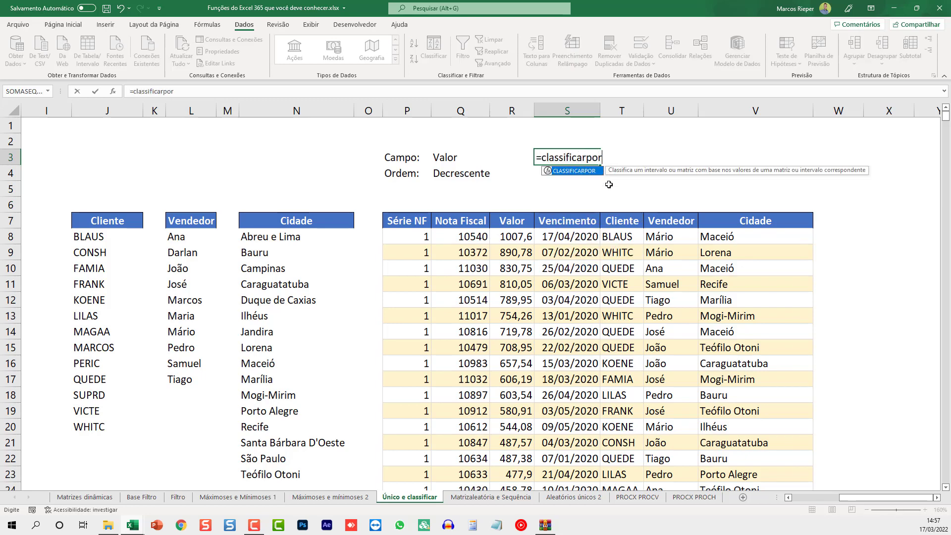
text(()
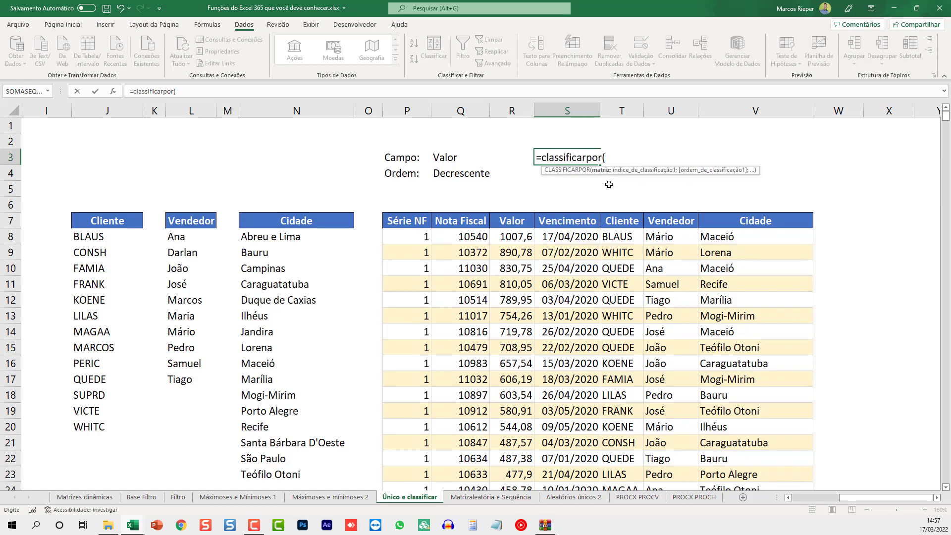
text(;;;)
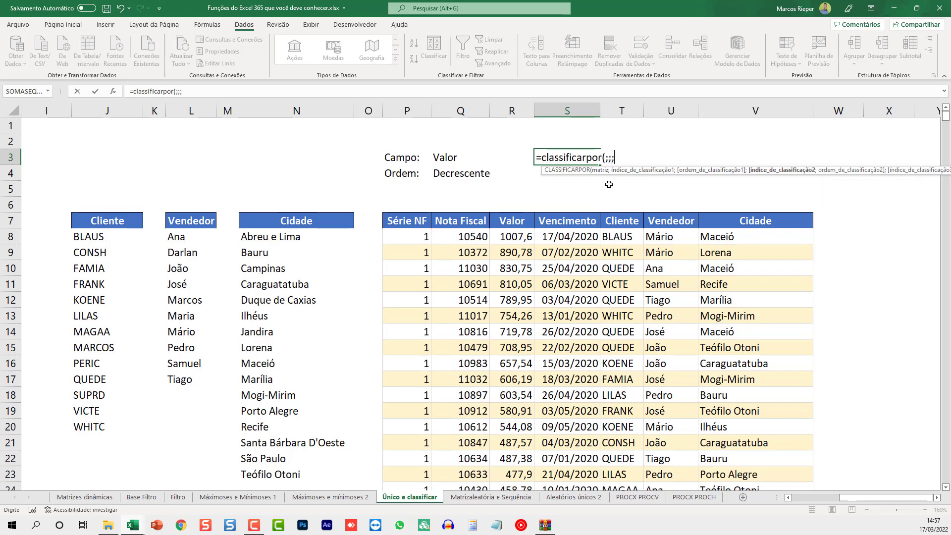
text(;;)
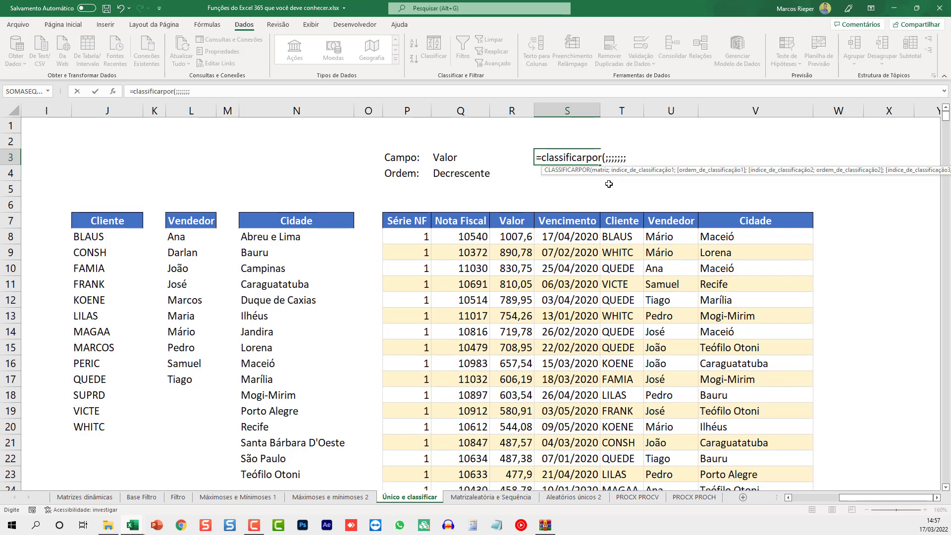
key(Escape)
click(410, 234)
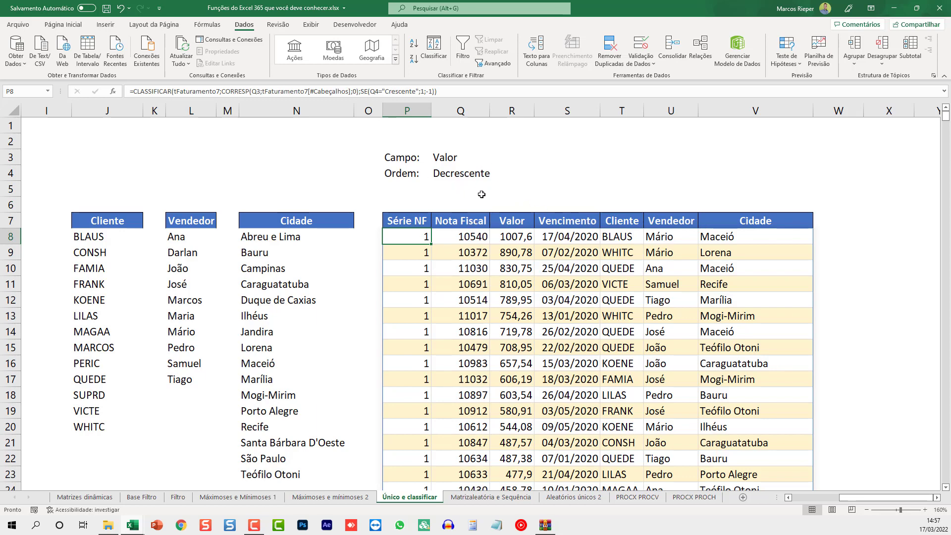
click(555, 158)
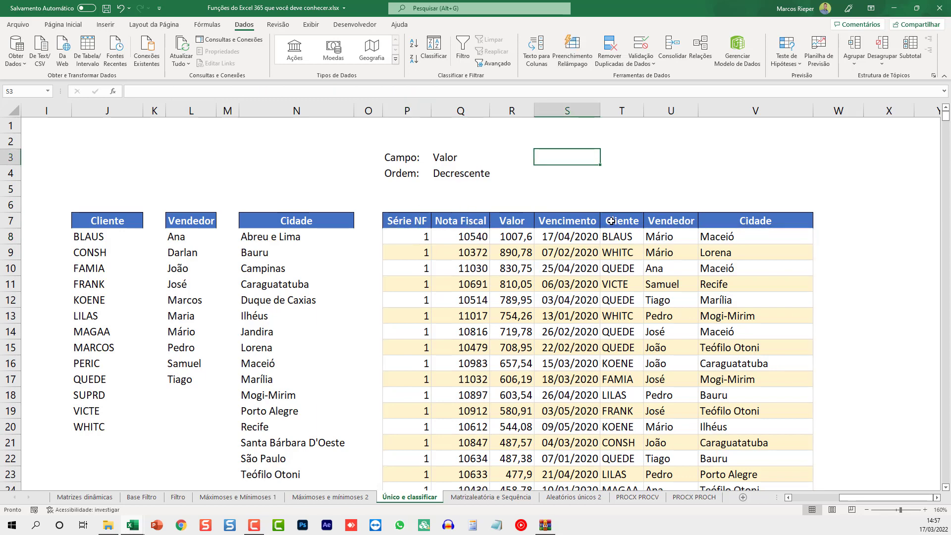
text(=classificar)
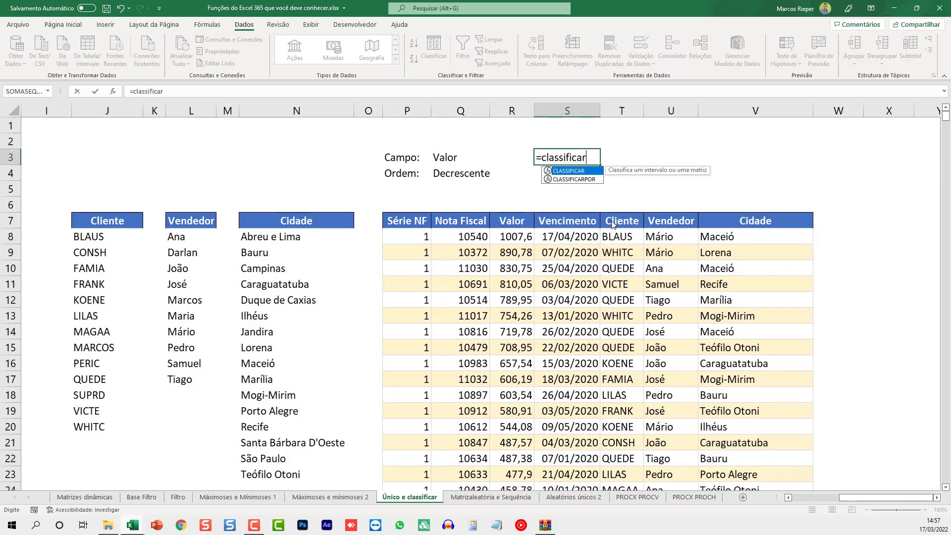
text(por()
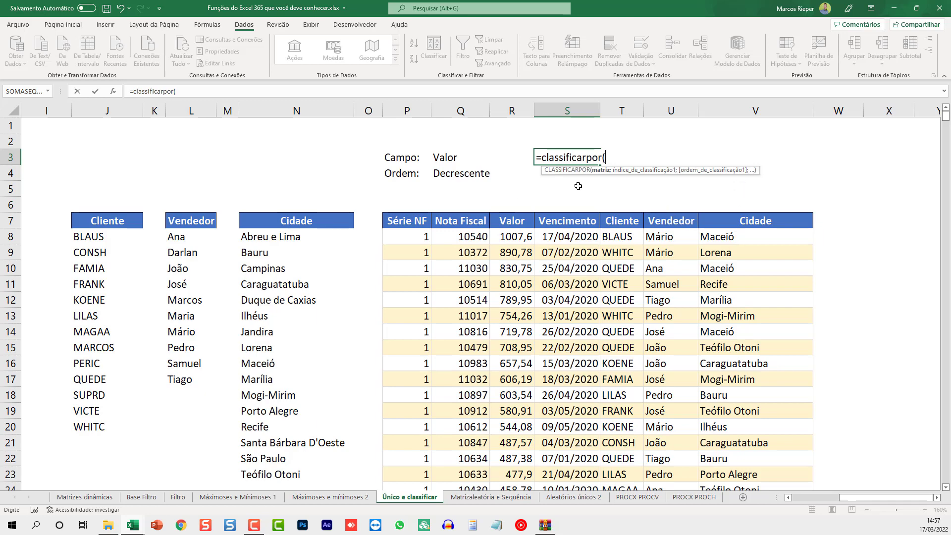
text(;)
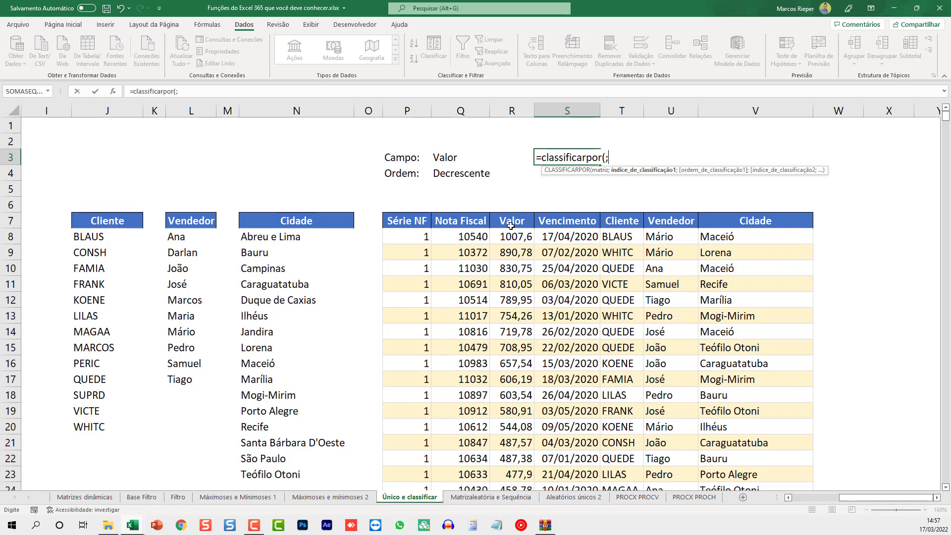
text(;)
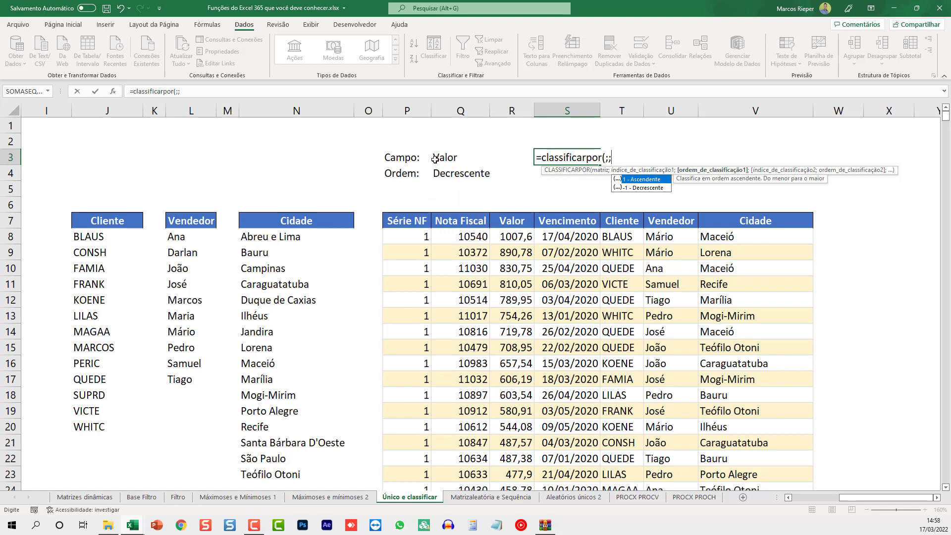
key(Escape)
key(Escape)
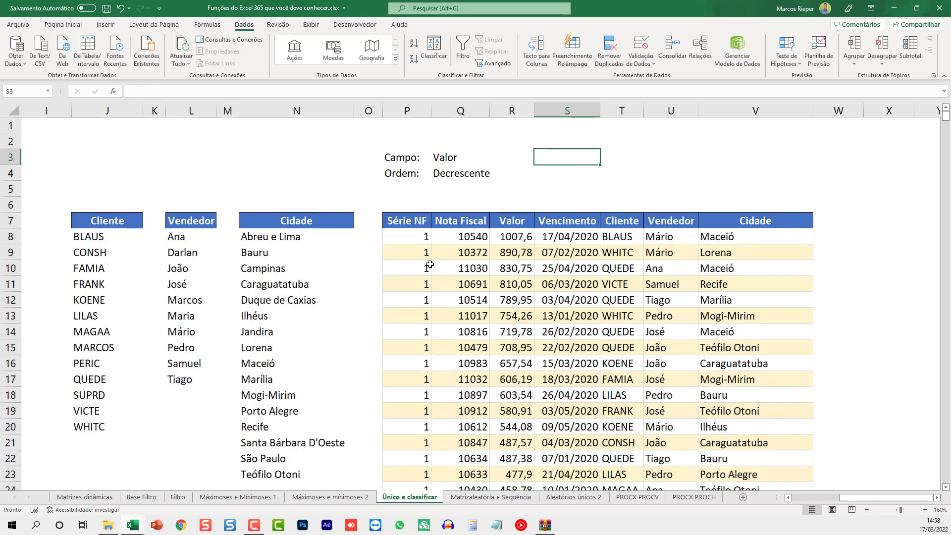
Step: Abandon the cell entry and switch to the Matrizaleatória e Sequência sheet
click(529, 299)
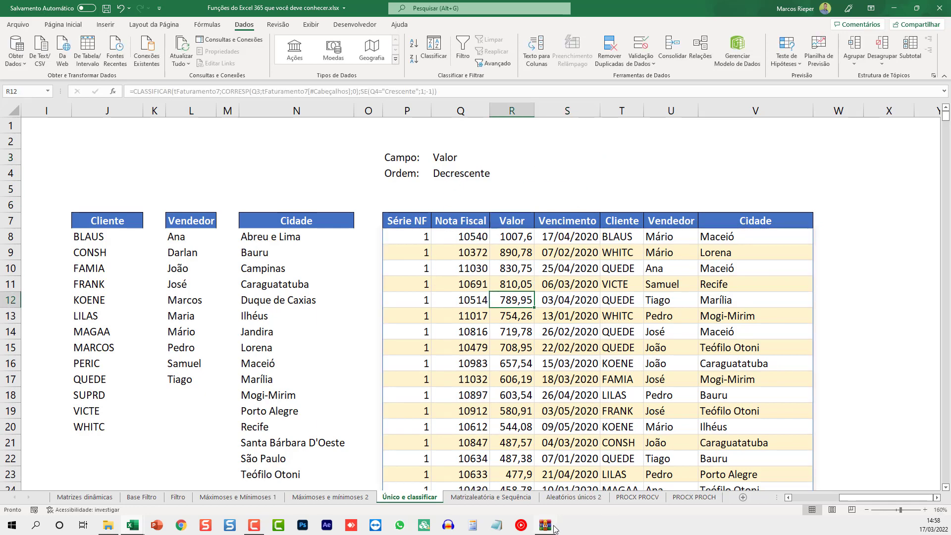
click(509, 498)
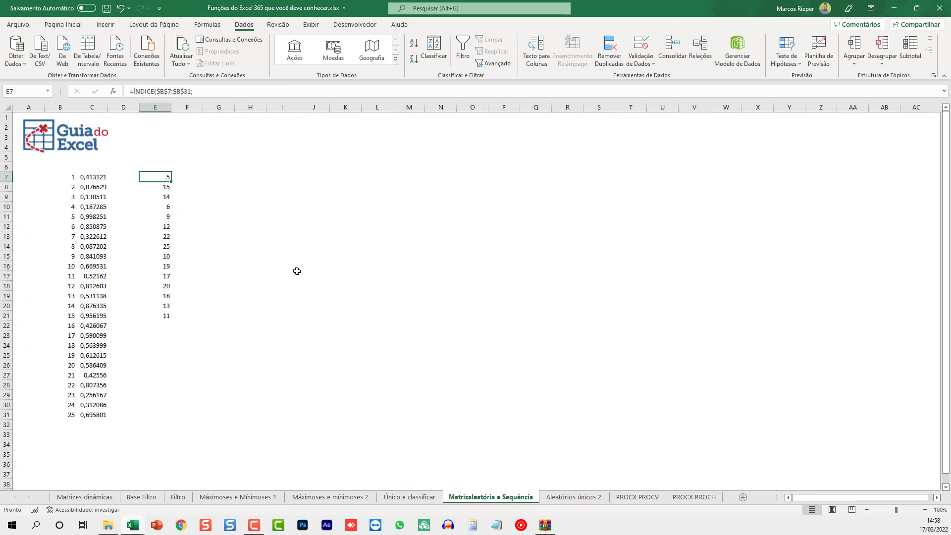
click(468, 185)
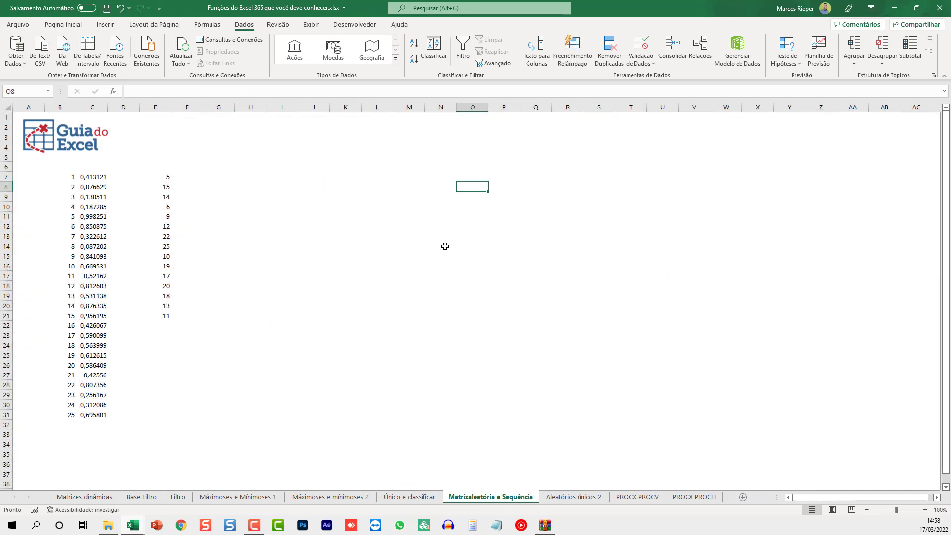
Step: Zoom in, undo the last change and select the random and shuffled cells C7:E9
ctrl+scroll(391, 250, up, 1)
ctrl+scroll(412, 261, up, 2)
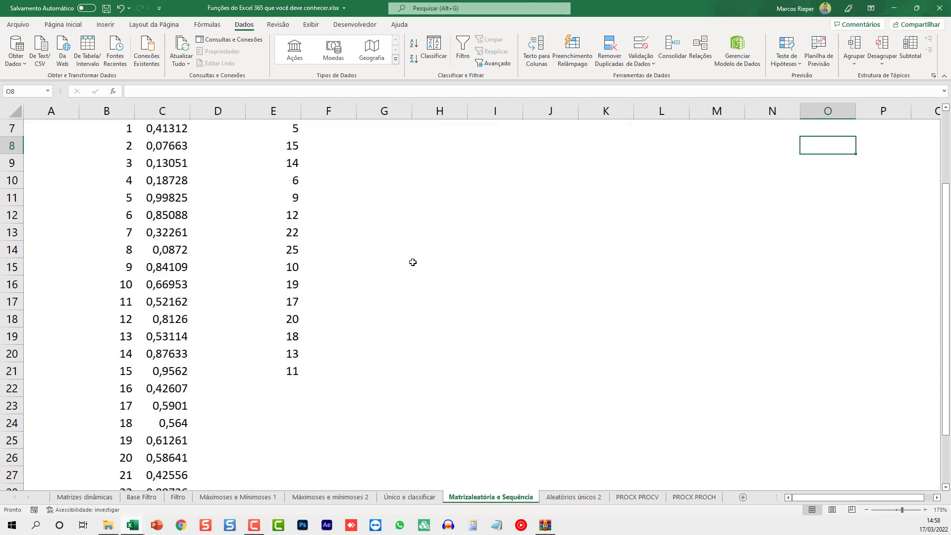
ctrl+scroll(413, 262, up, 2)
ctrl+scroll(412, 262, up, 1)
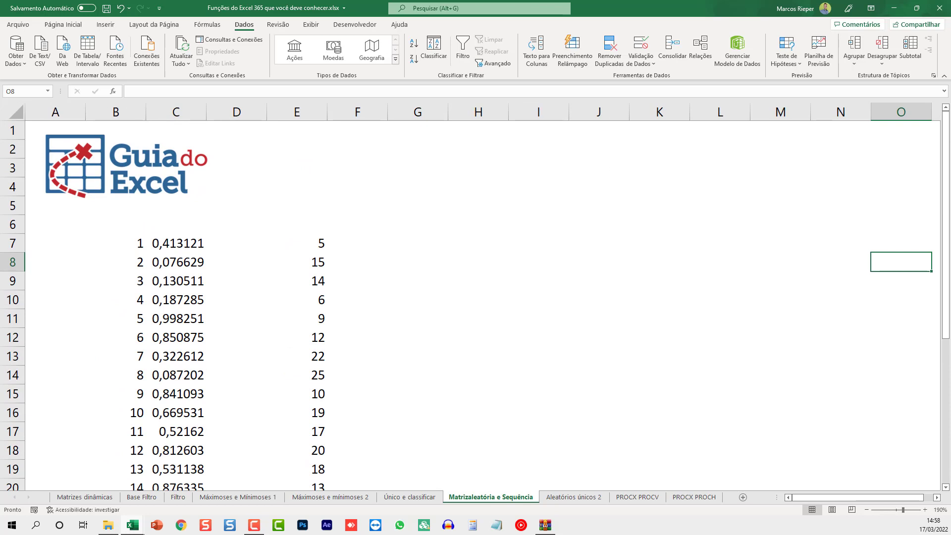
key(ctrl+z)
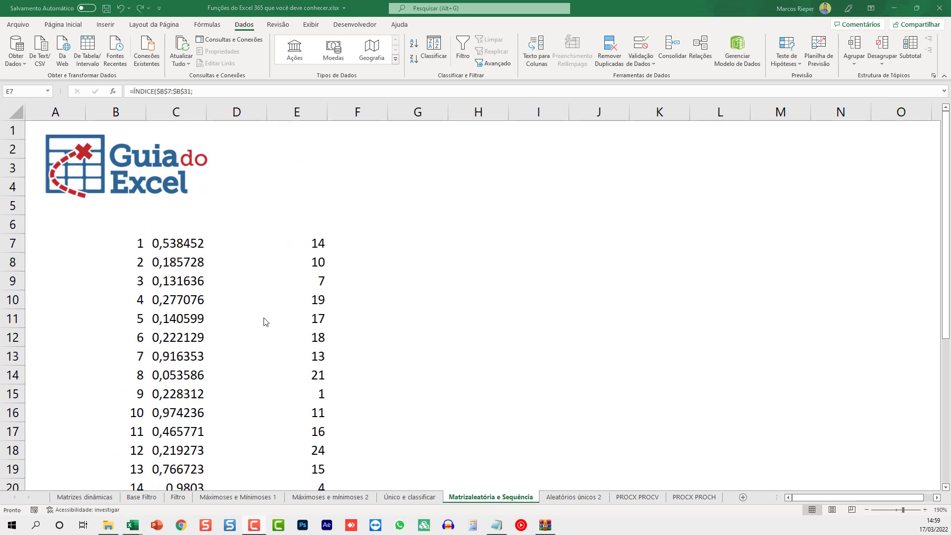
mouse_move(171, 237)
mouse_down()
mouse_move(258, 249)
mouse_move(313, 290)
mouse_up()
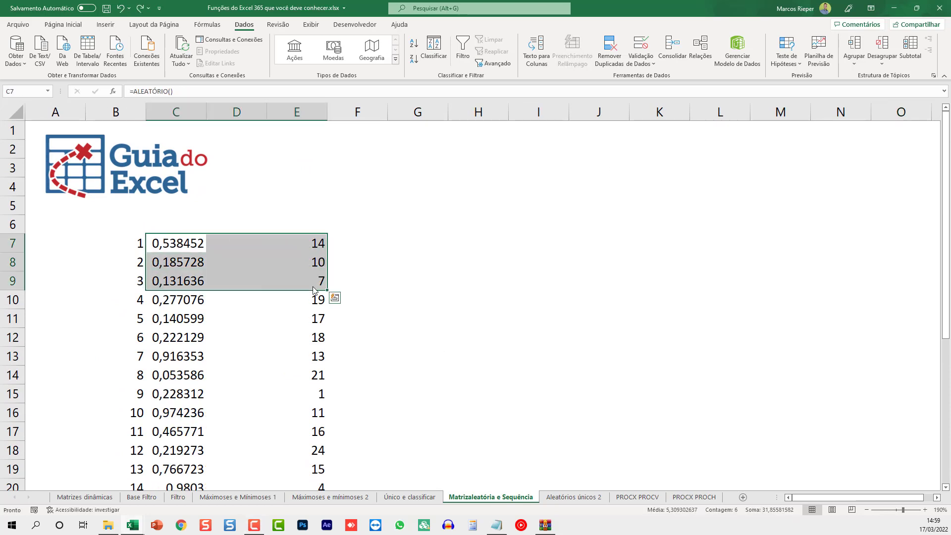
Step: Clear the old random numbers in column C and the shuffled list in column E
key(Delete)
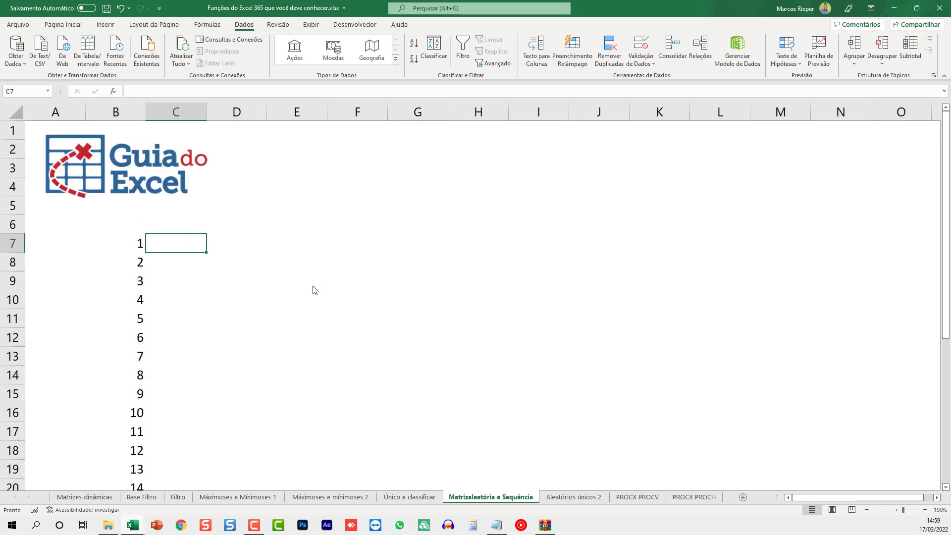
scroll(312, 290, down, 2)
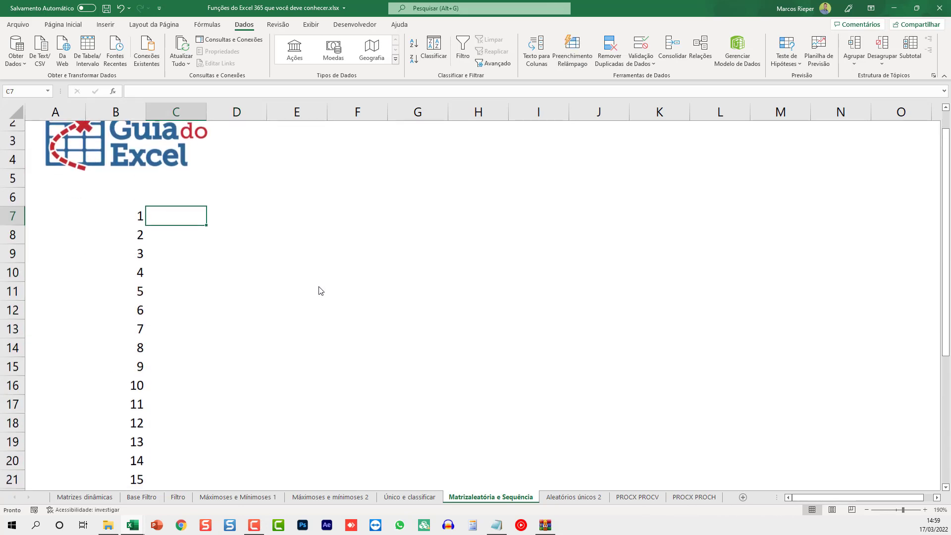
scroll(251, 321, up, 2)
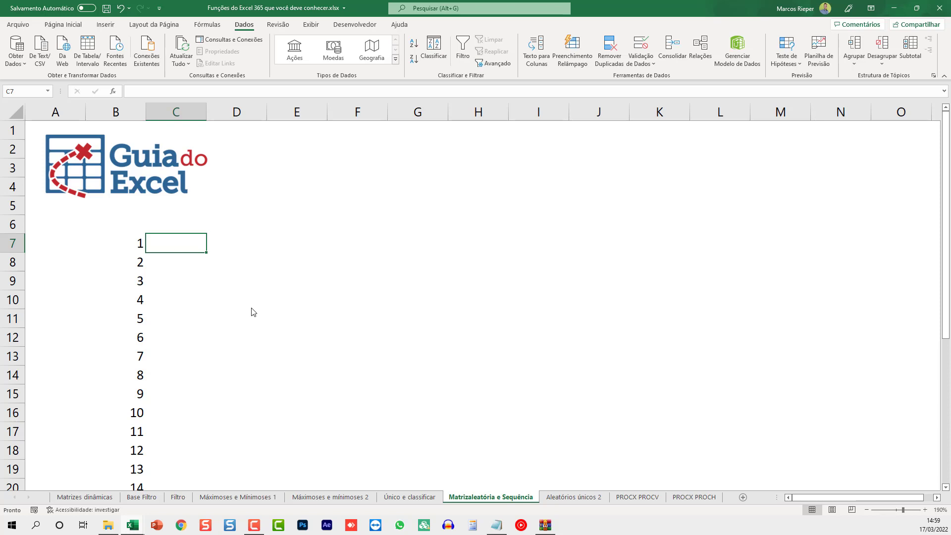
Step: Enter =ALEATÓRIO() in C7 and fill it down to C31
text(=)
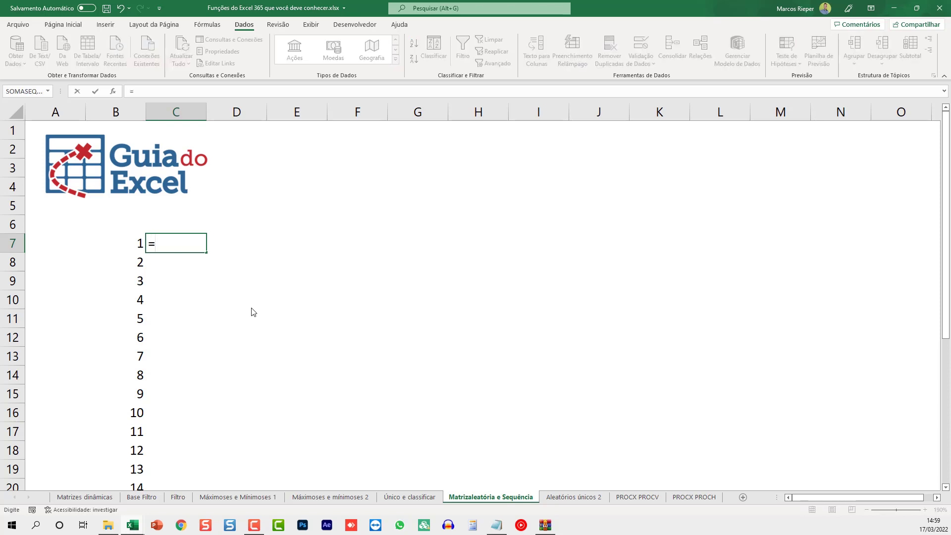
text(aleatório())
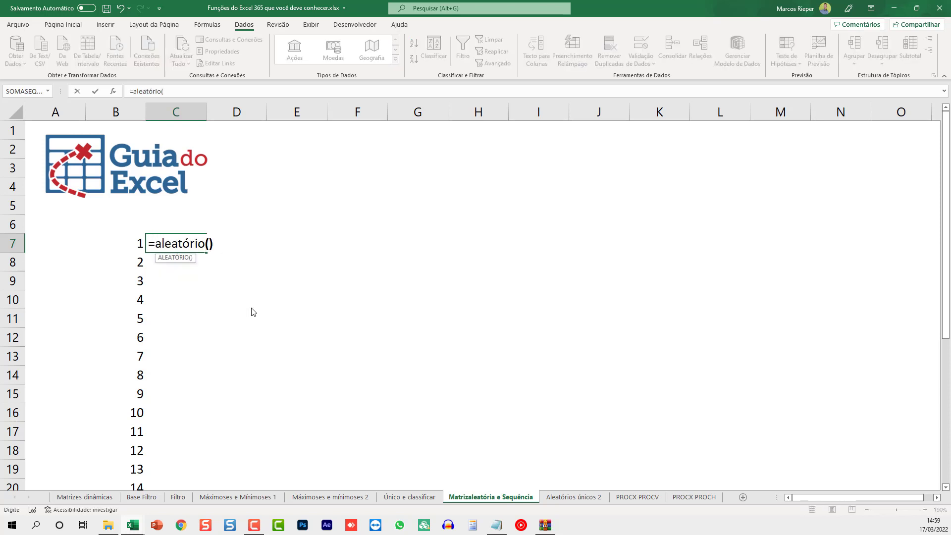
key(ctrl+Return)
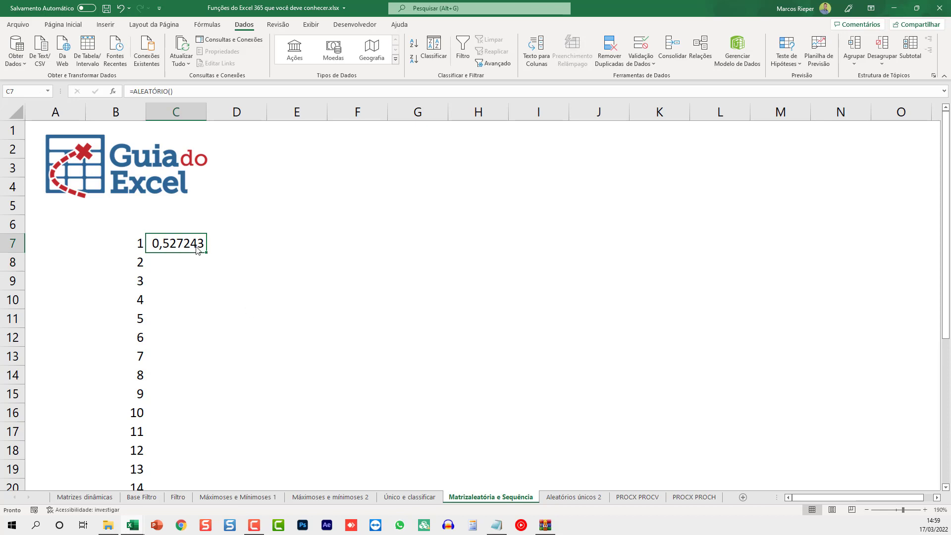
double_click(207, 253)
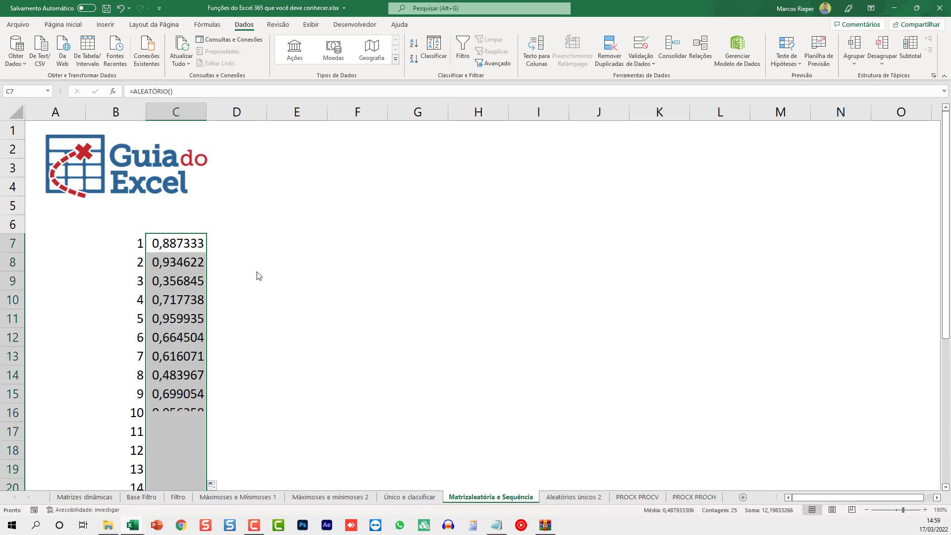
scroll(262, 297, down, 6)
scroll(262, 297, up, 3)
scroll(262, 298, up, 3)
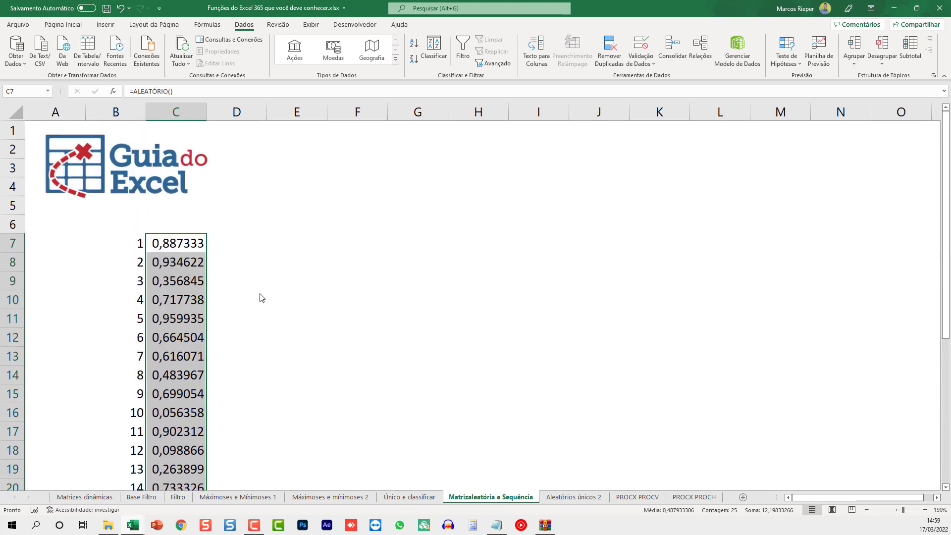
scroll(226, 271, down, 5)
scroll(225, 272, up, 5)
Step: Enter =MAIOR(C7:C31;1) in E7 to return the largest random value
click(287, 247)
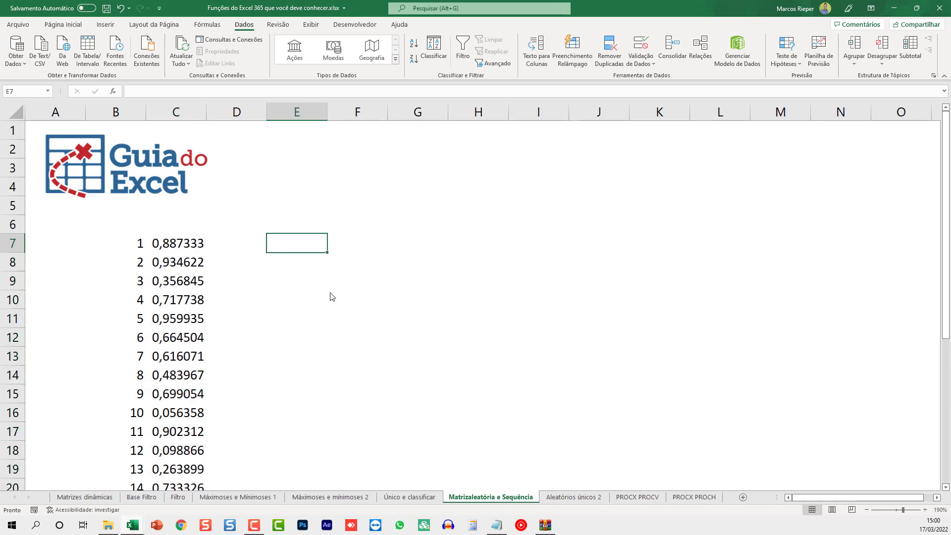
text(=maior()
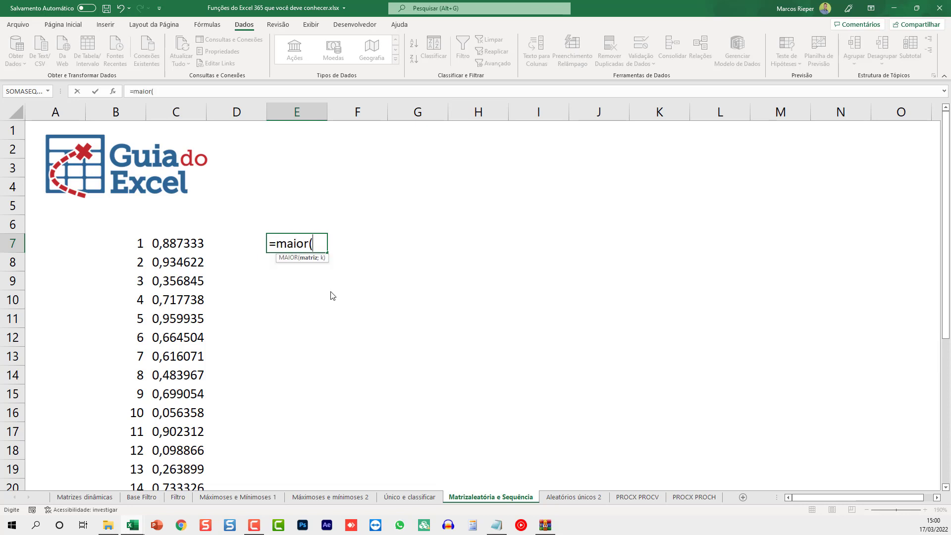
key(Left)
key(Left)
key(ctrl+shift+Down)
key(Return)
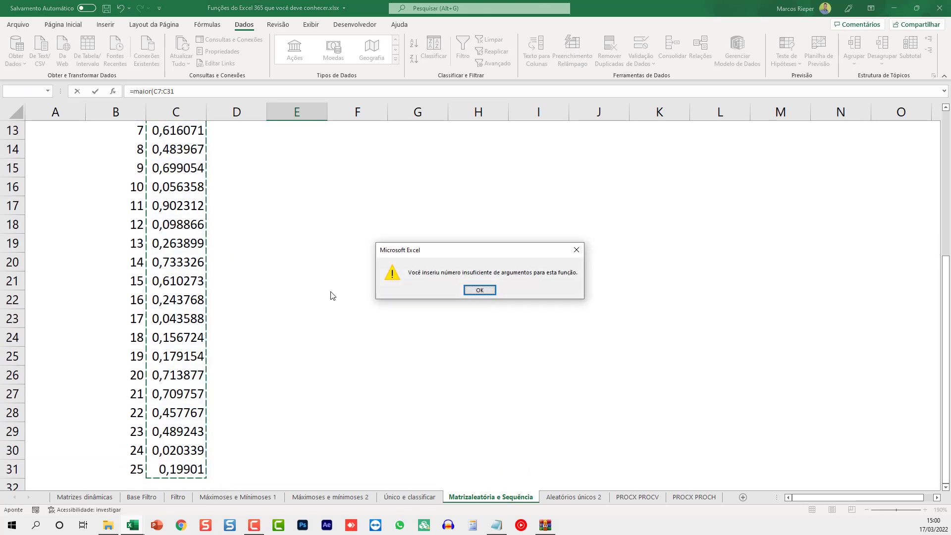
key(Return)
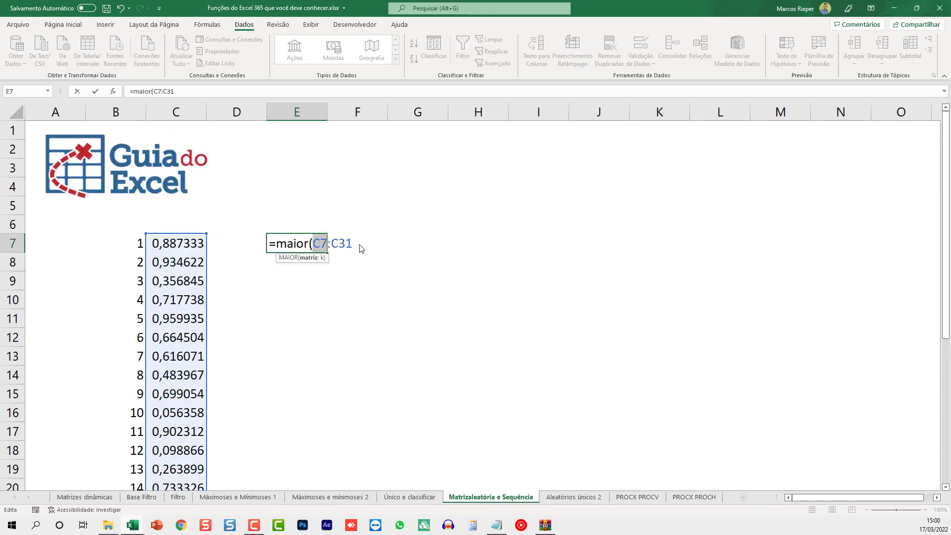
text(;1)
key(ctrl+Return)
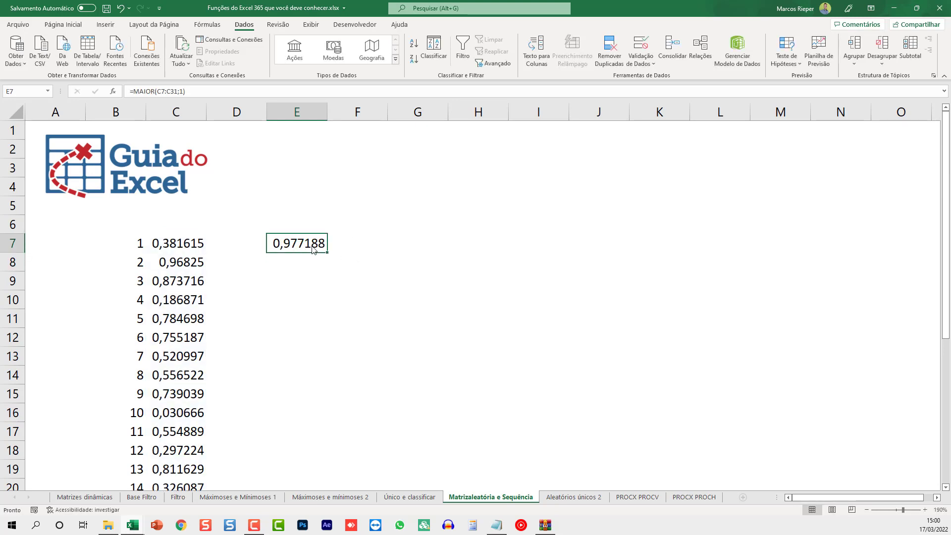
Step: Locate the largest value 0,977188 in row 27, then reselect the E7 formula cell
scroll(243, 287, down, 3)
scroll(242, 292, down, 1)
scroll(234, 318, down, 2)
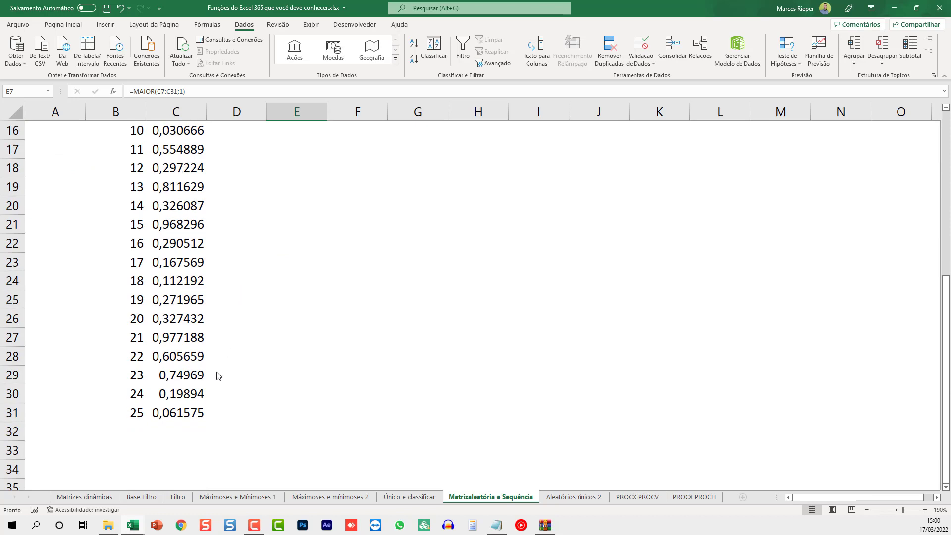
scroll(214, 372, up, 1)
scroll(213, 363, up, 1)
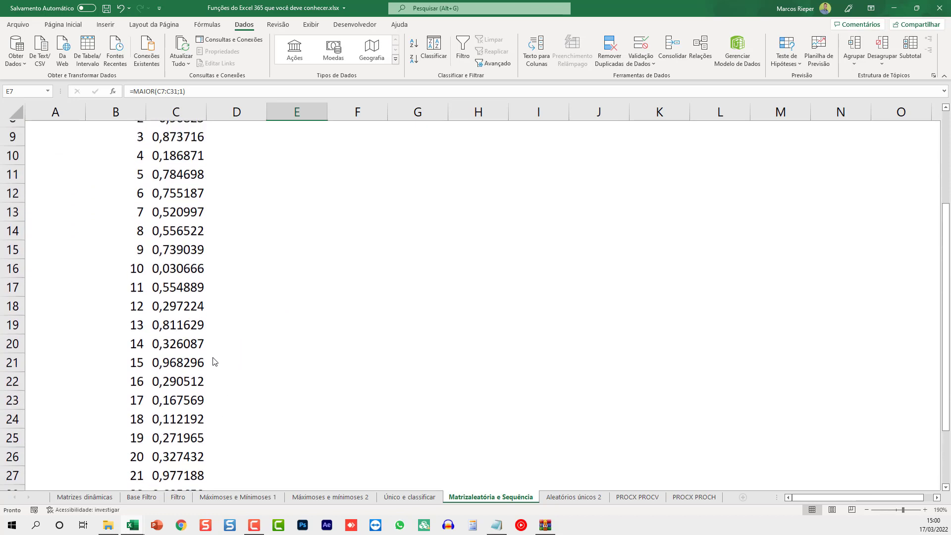
scroll(214, 359, up, 1)
scroll(193, 245, up, 1)
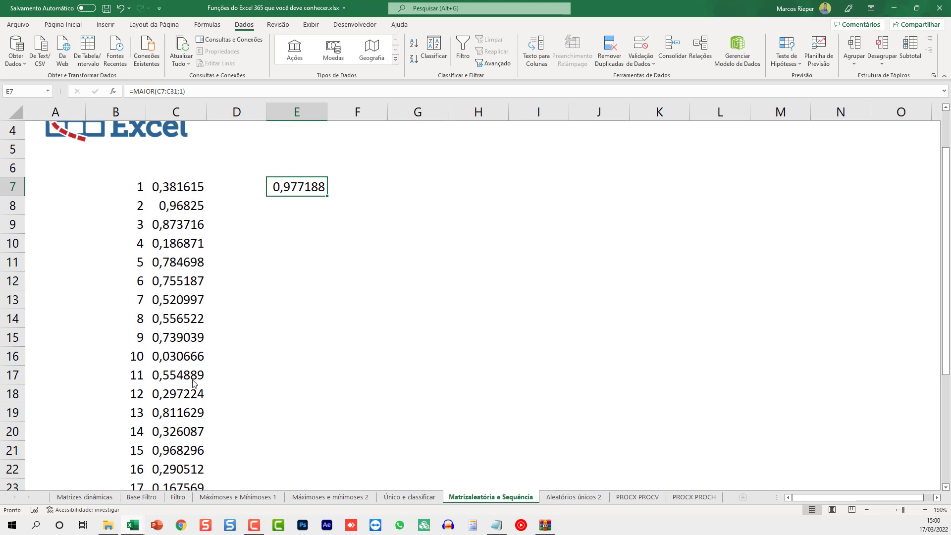
scroll(194, 383, down, 1)
scroll(191, 401, down, 1)
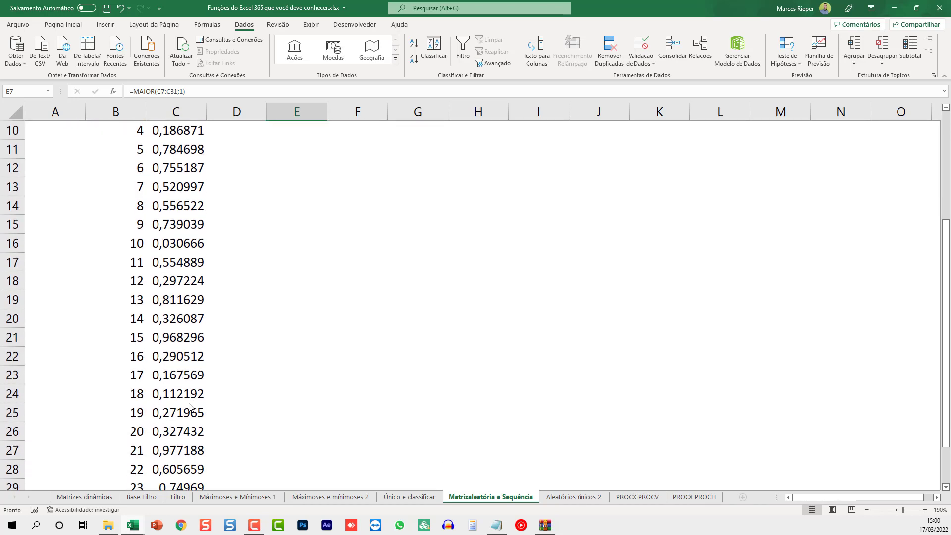
scroll(190, 408, down, 1)
drag(130, 396, 176, 394)
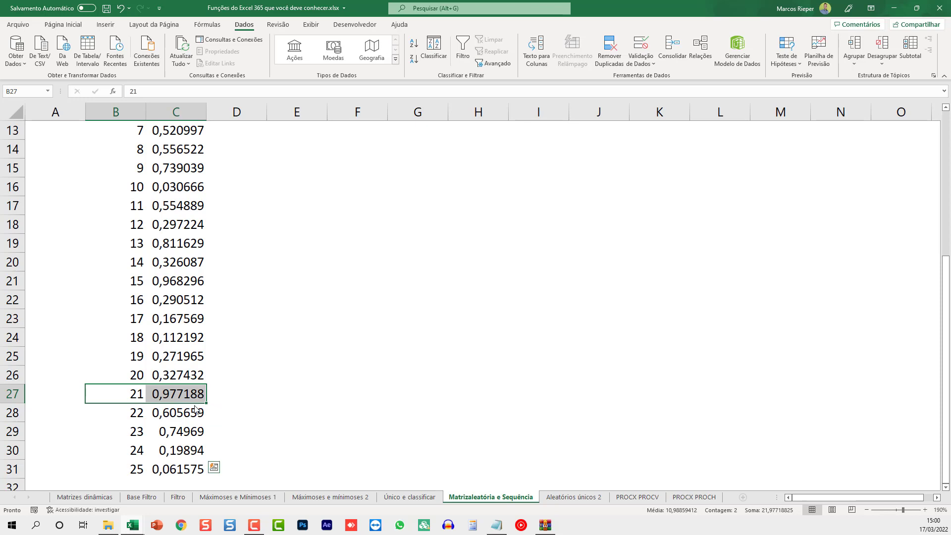
scroll(256, 351, up, 4)
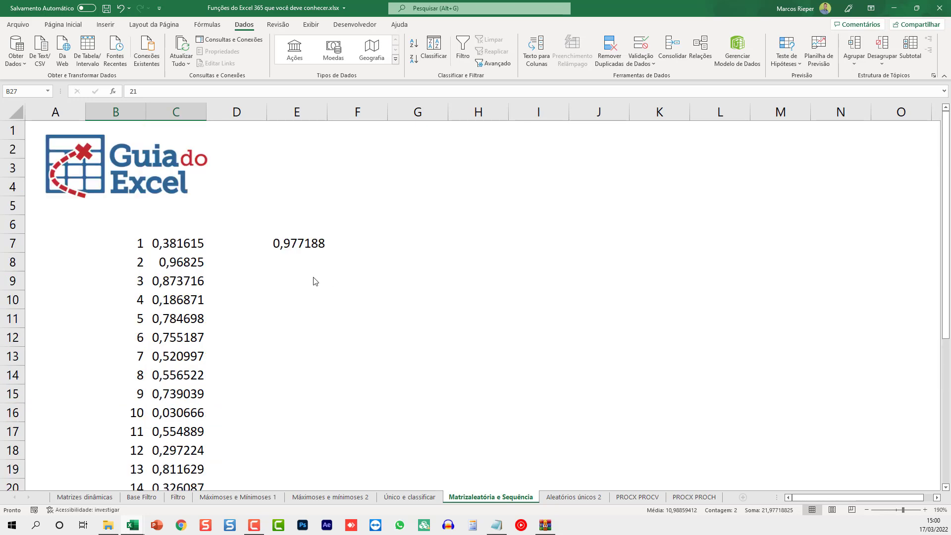
click(288, 250)
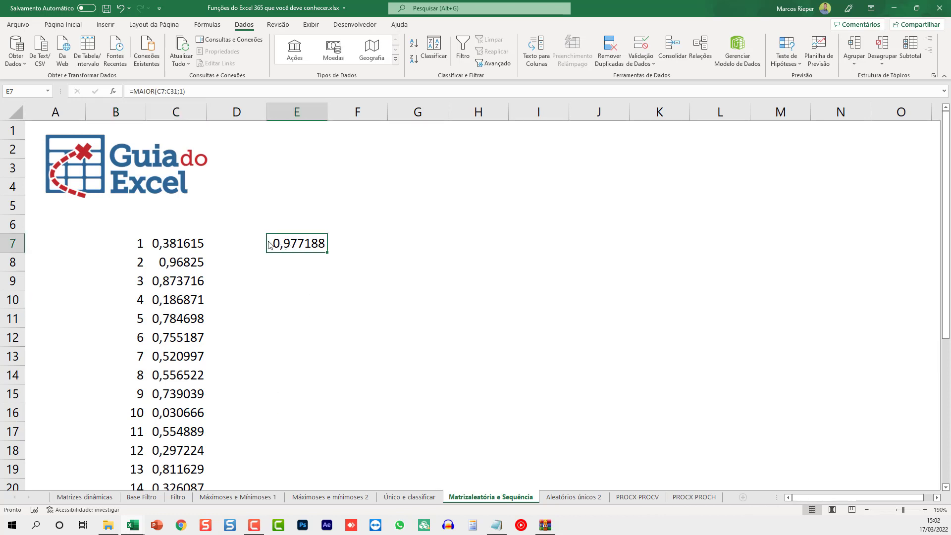
Step: Start rewriting E7 as =ÍNDICE($B$7:$B$31;CORRESP(MAIOR( with an absolute B range
double_click(285, 250)
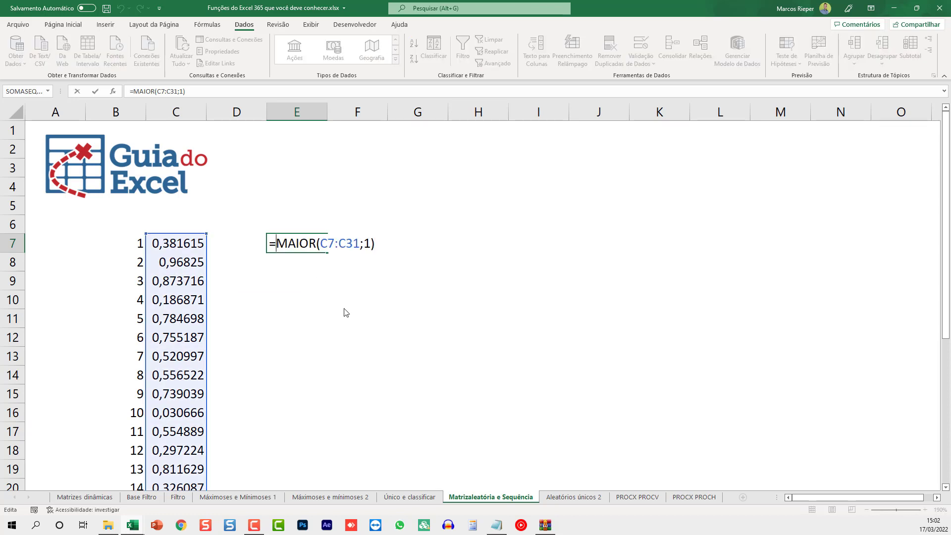
key(Escape)
text(=)
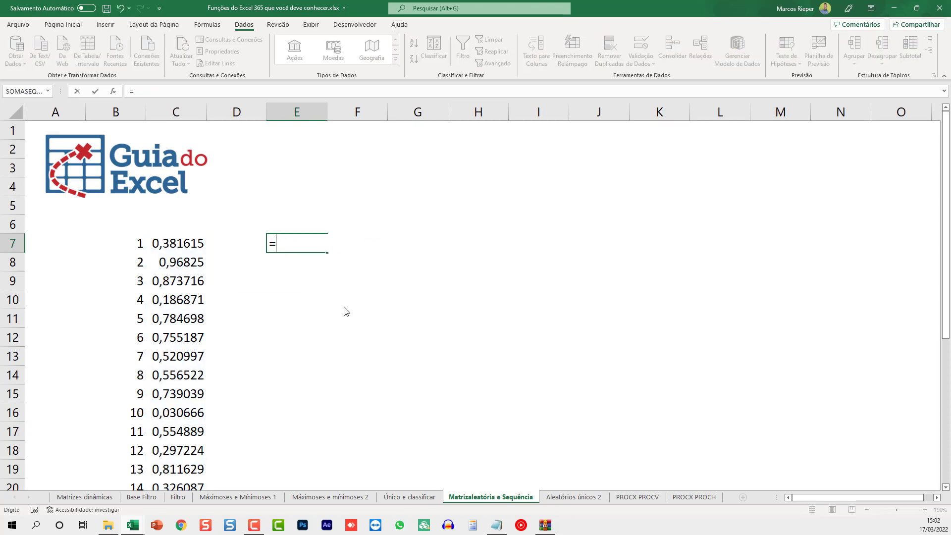
text(ÍNDICE)
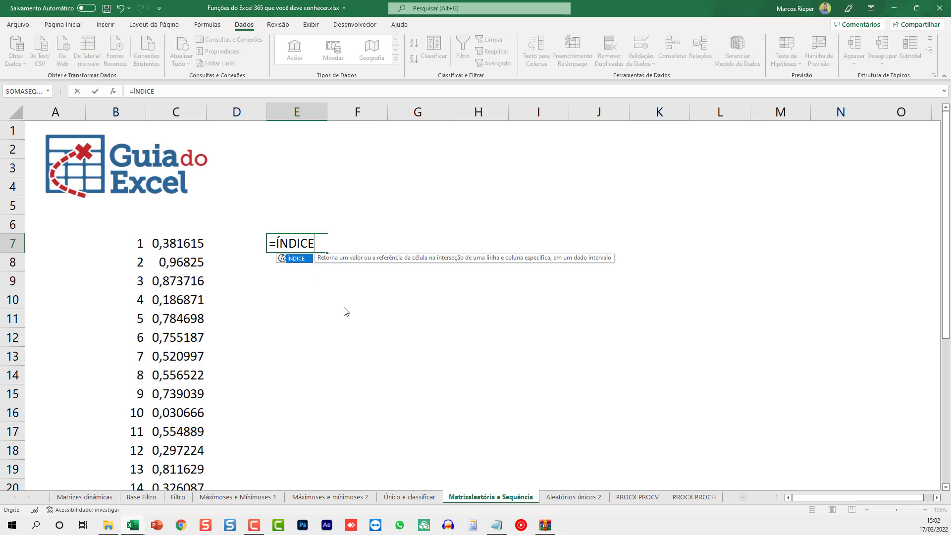
text(()
click(143, 246)
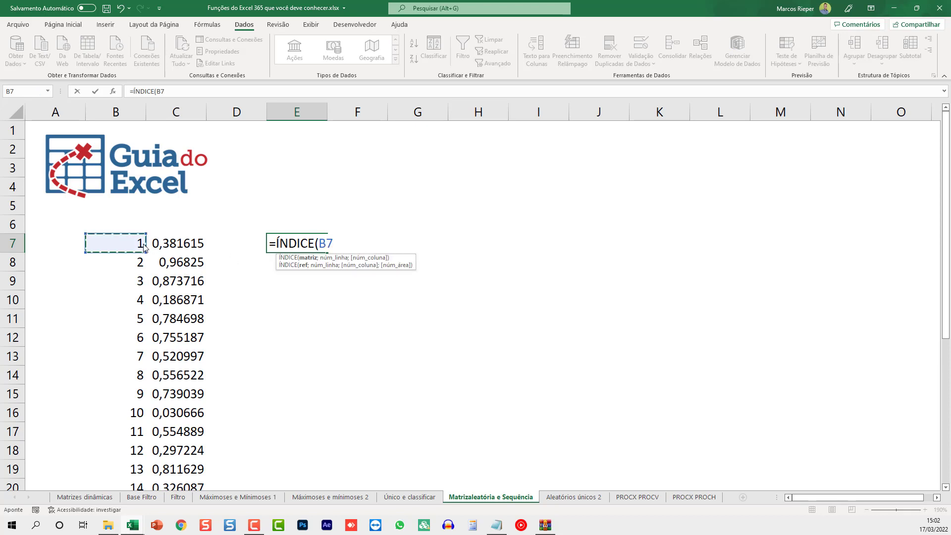
key(ctrl+shift+Down)
key(F4)
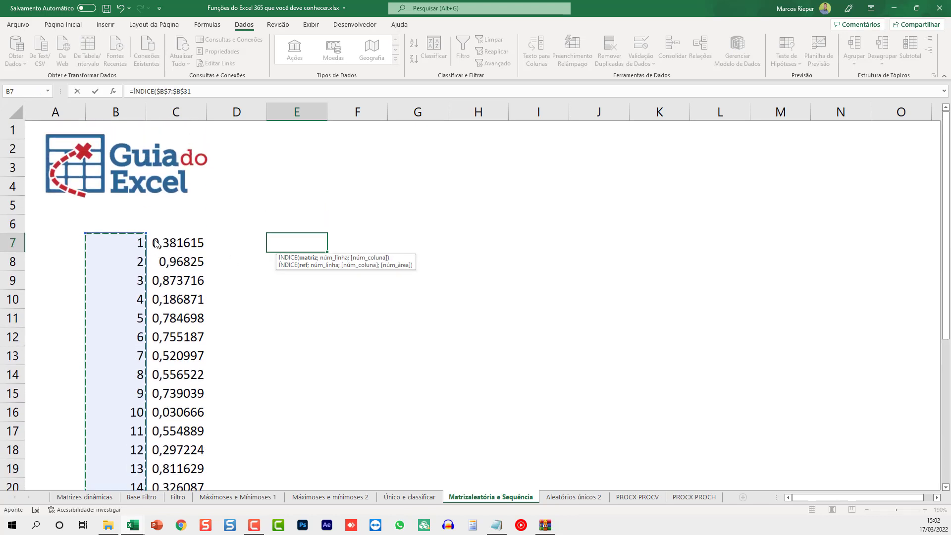
text(;)
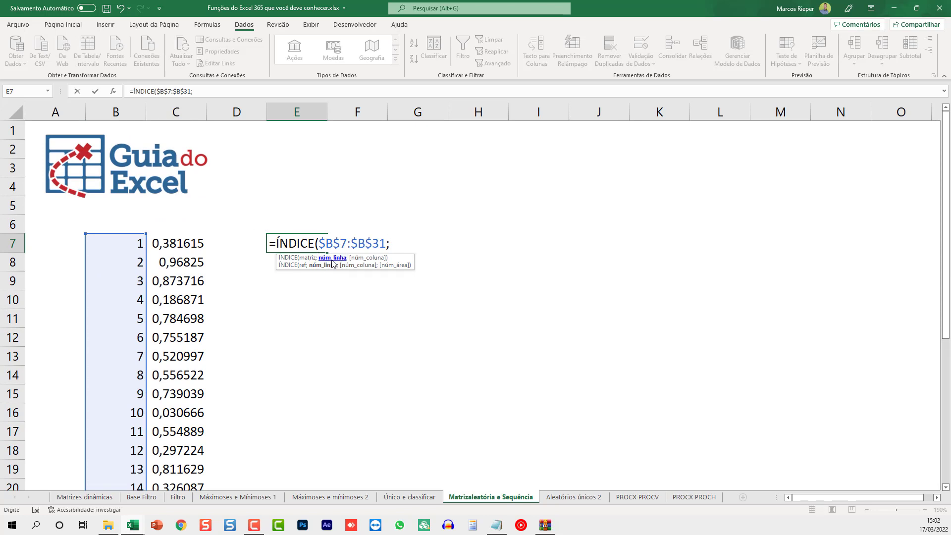
text(CORESP)
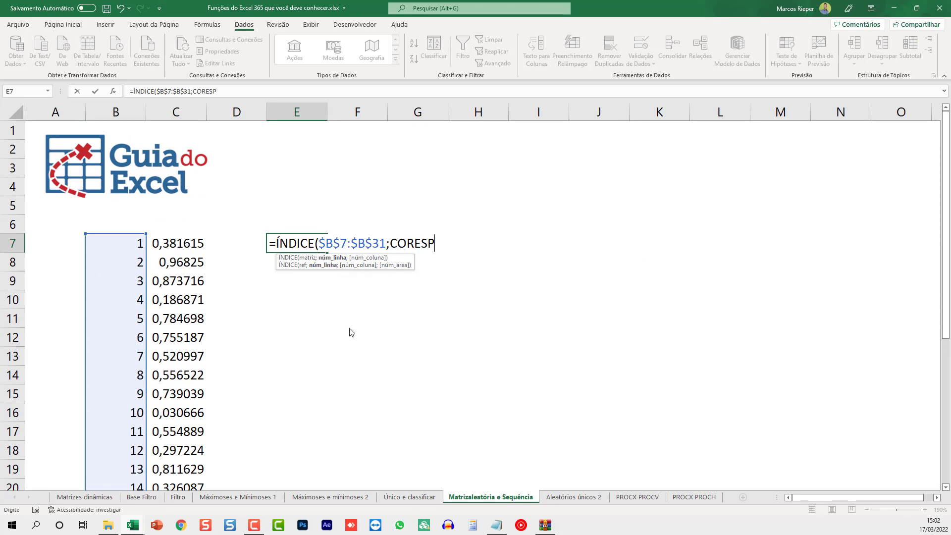
key(BackSpace)
key(BackSpace)
key(BackSpace)
text(RES)
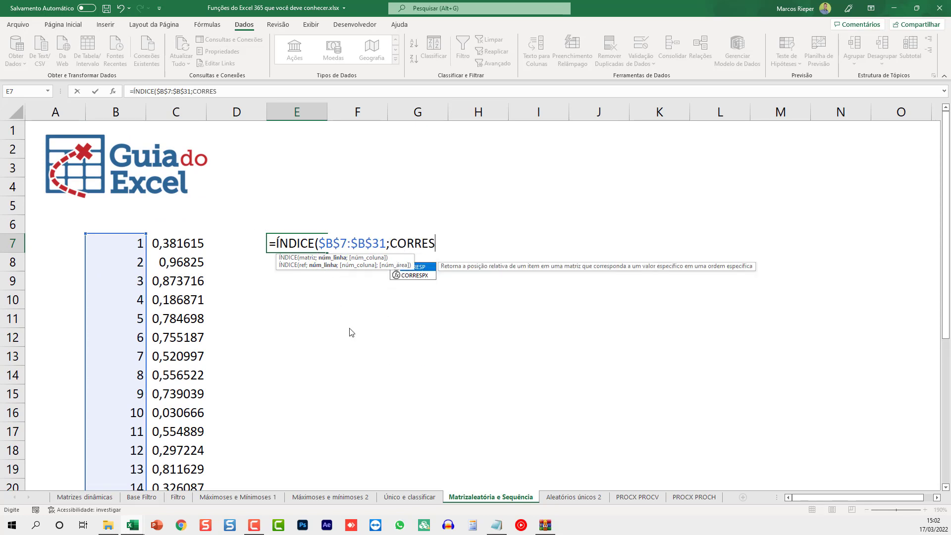
text(P()
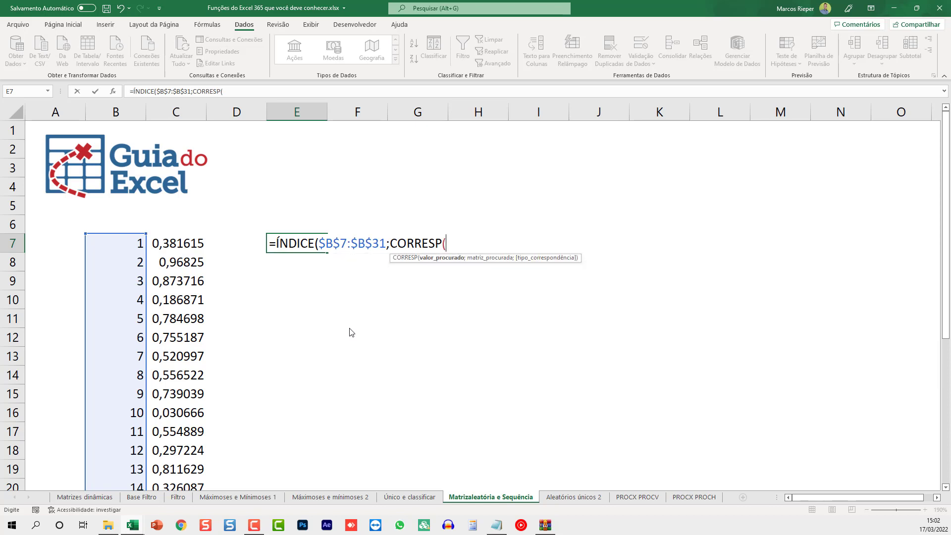
text(MAIOR)
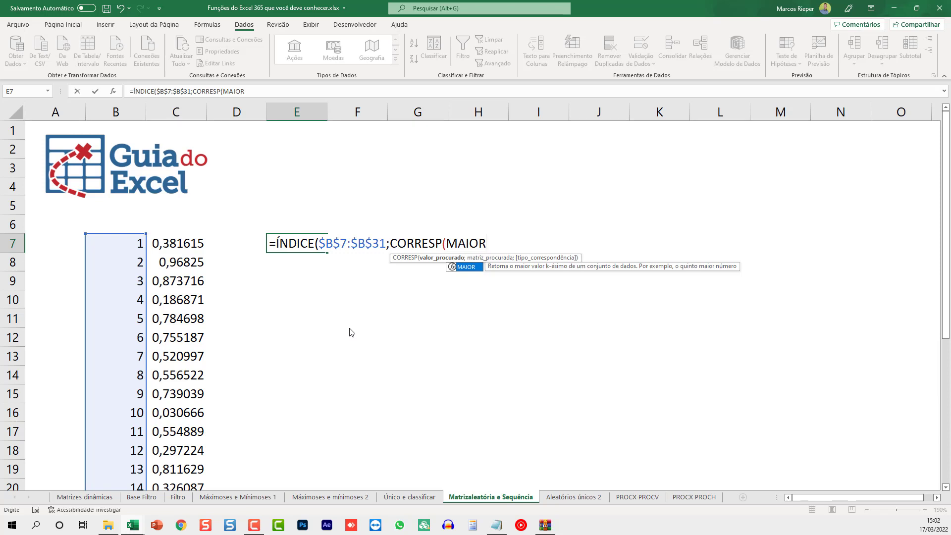
text(()
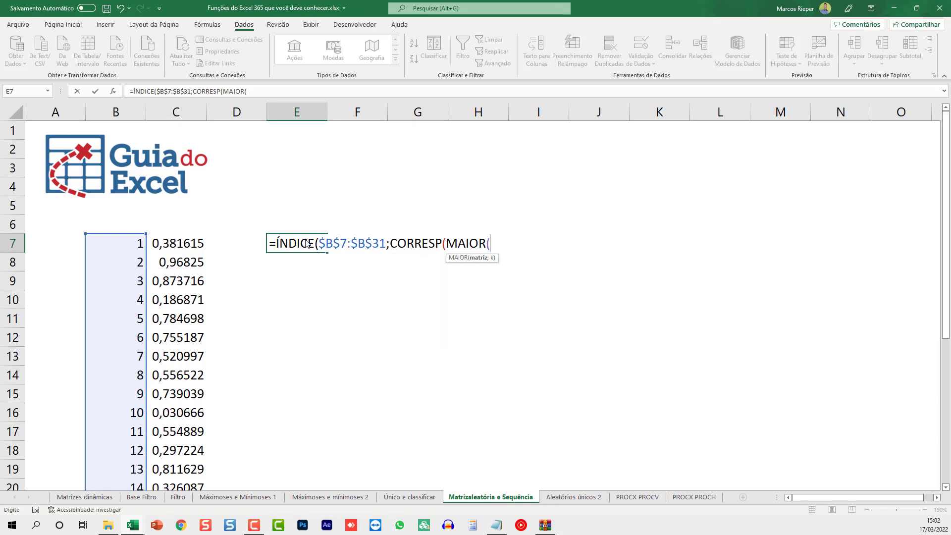
Step: Complete it with MAIOR($C$7:$C$31;LIN()-6) and lookup range $C$7:$C$31;0, then commit
click(203, 244)
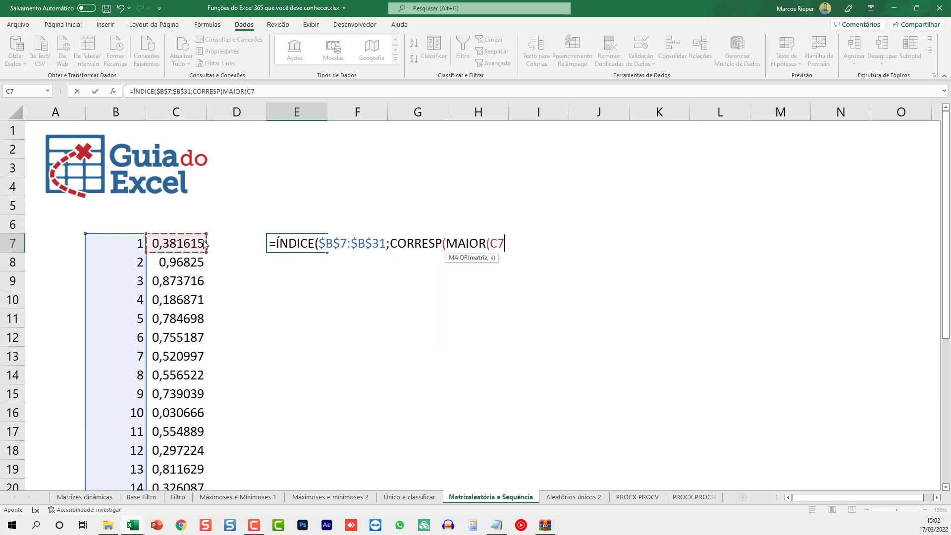
key(ctrl+shift+Down)
key(F4)
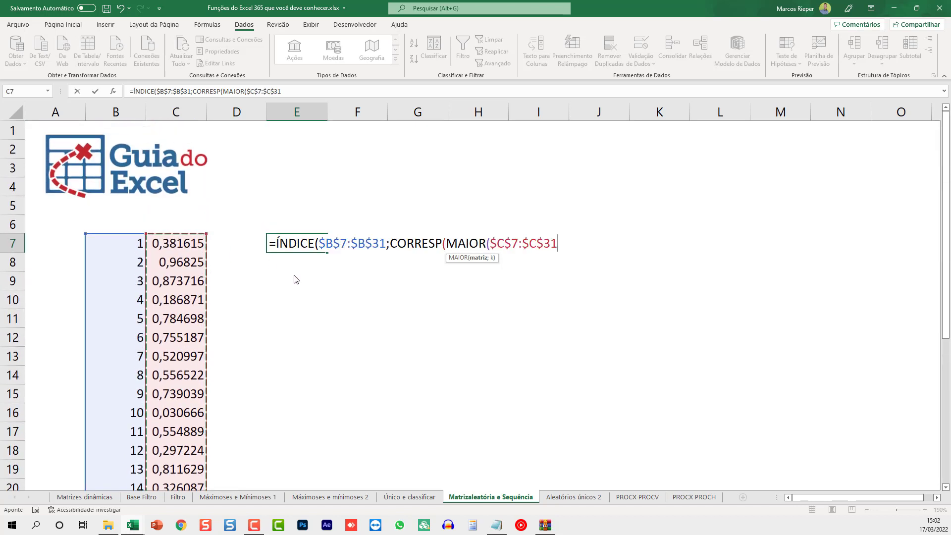
text(;)
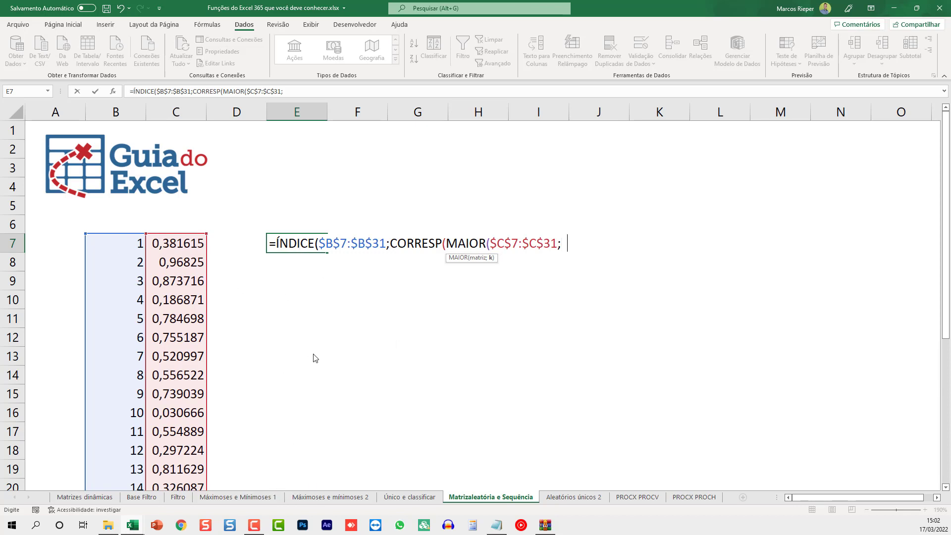
text(LIN()-)
text(6)
text())
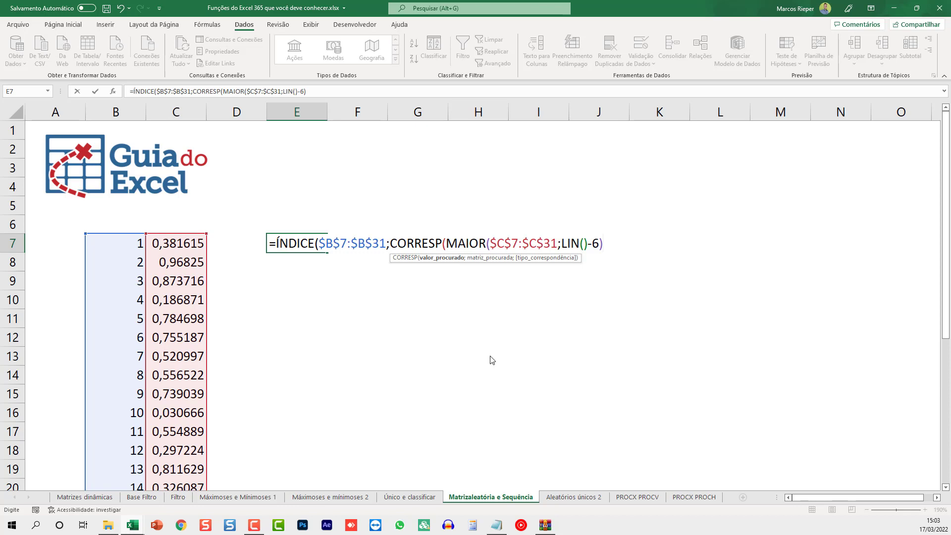
text(;)
click(183, 246)
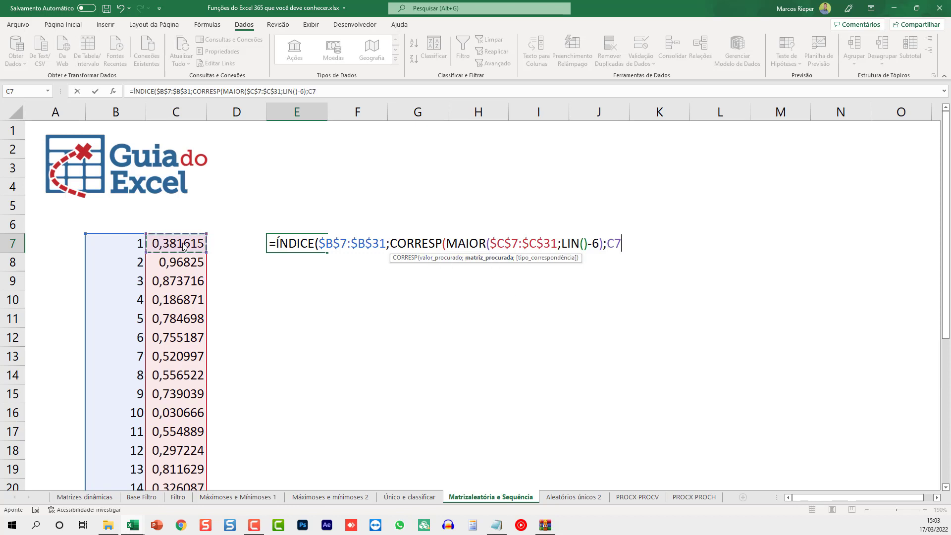
key(ctrl+shift+Down)
key(F4)
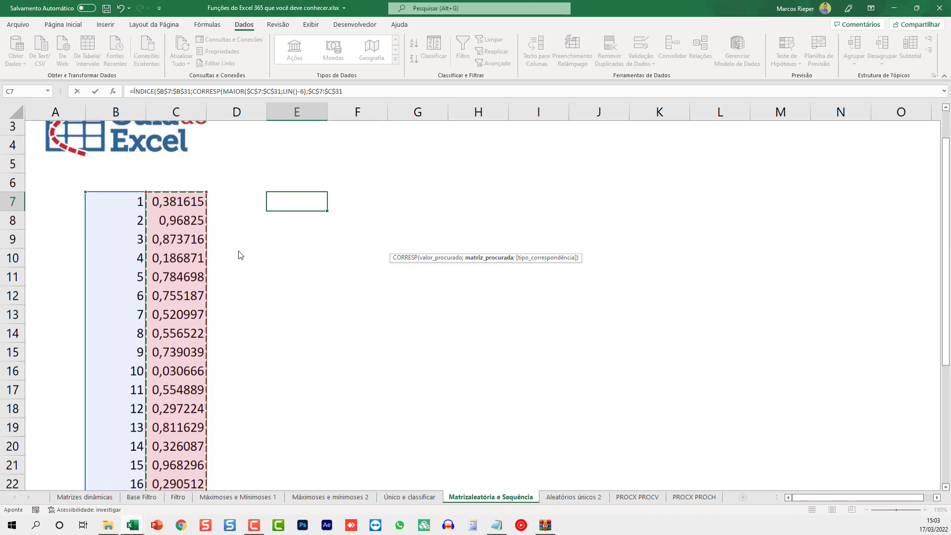
scroll(238, 255, up, 1)
text(;0)
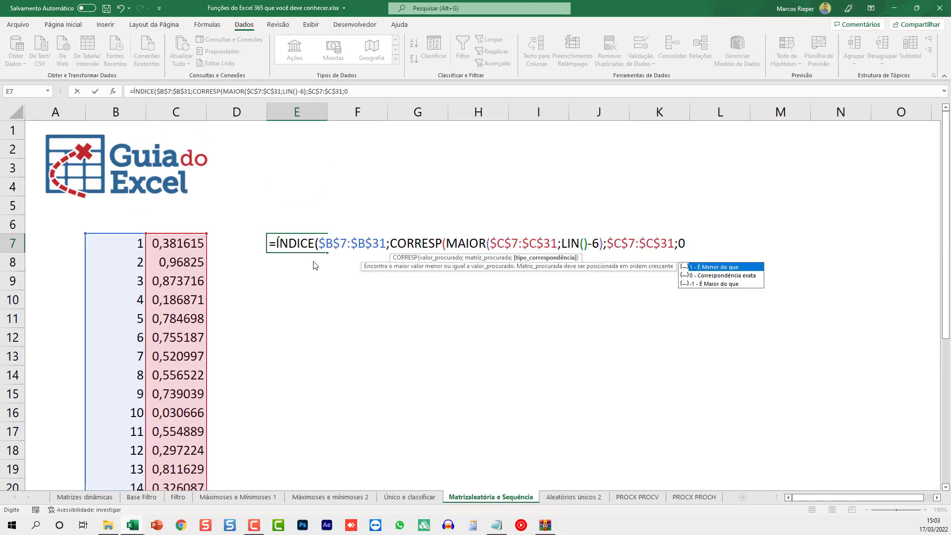
text()))
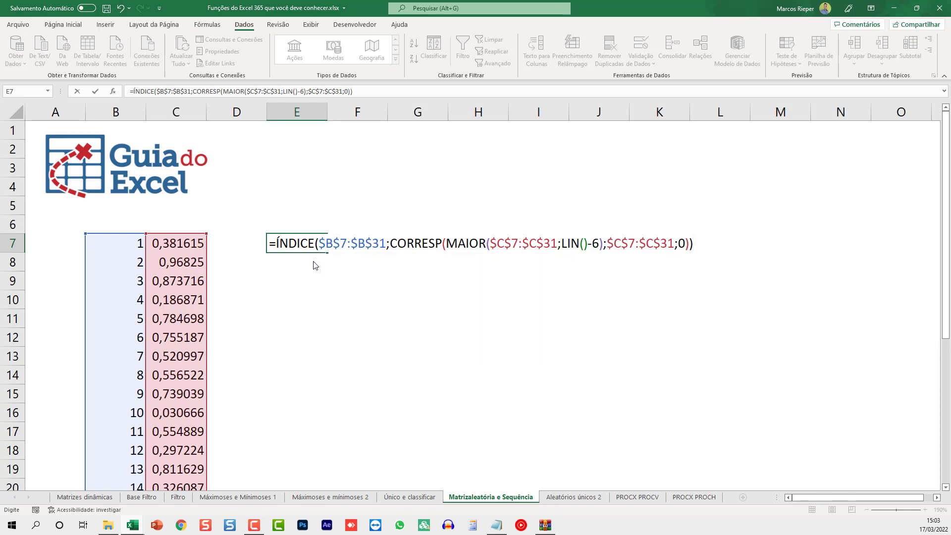
key(Return)
Step: Fill the E7 formula down to E17 and select the results
scroll(266, 287, down, 2)
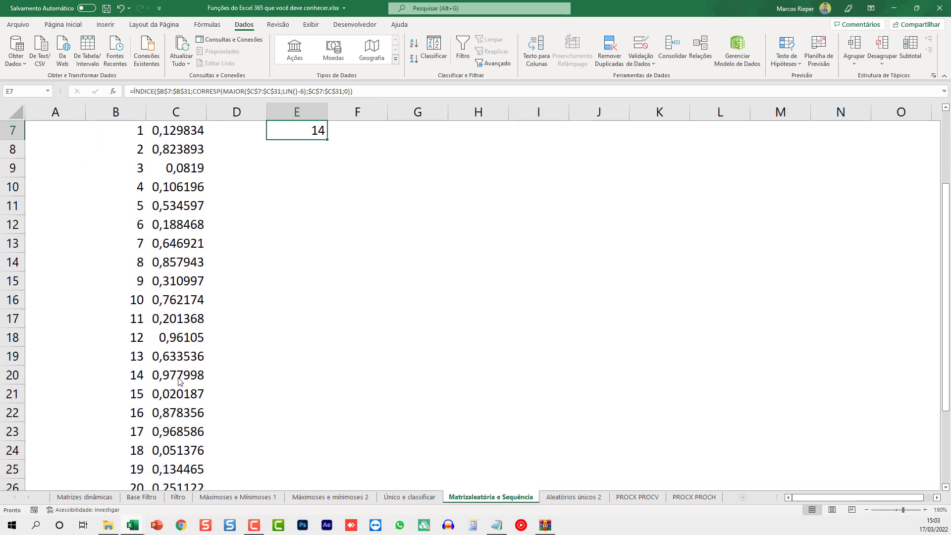
scroll(178, 382, up, 2)
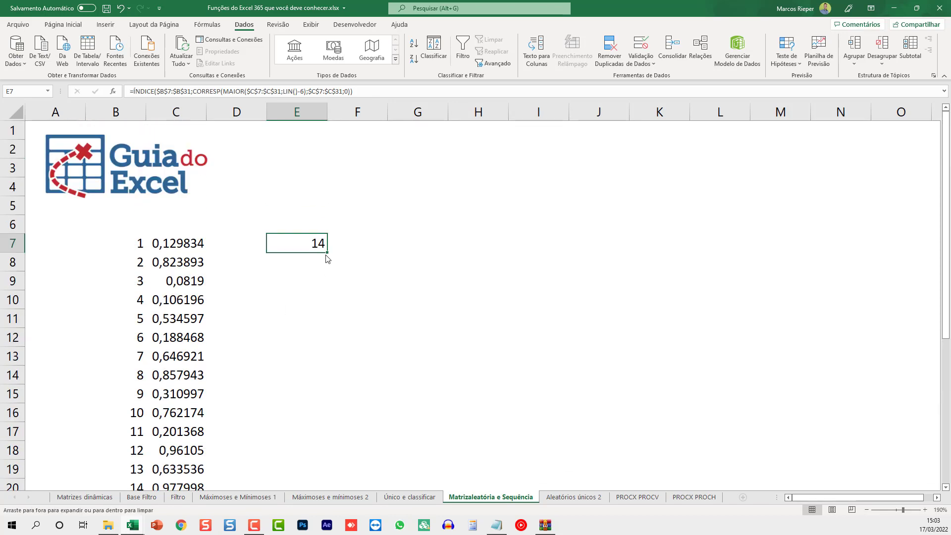
drag(326, 252, 328, 440)
key(ctrl+shift+Up)
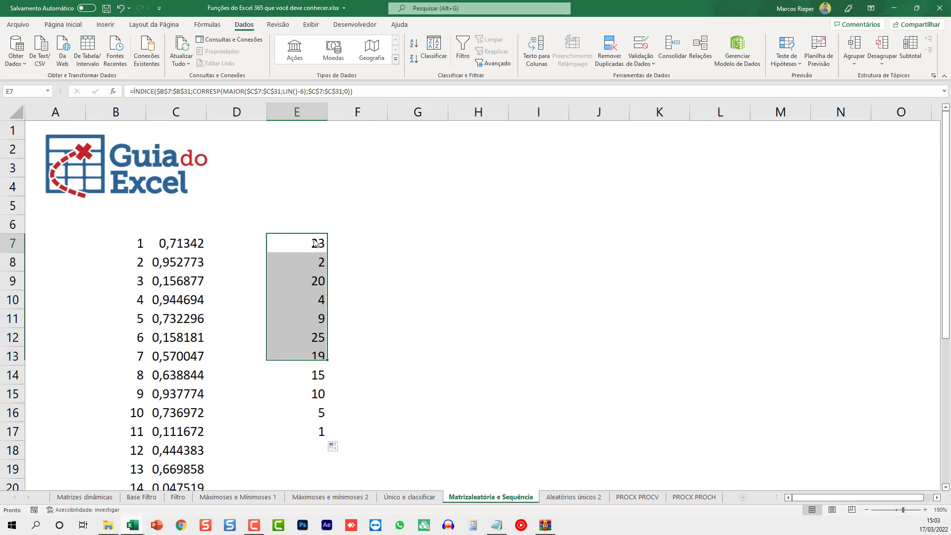
key(Down)
key(Down)
key(Down)
key(Down)
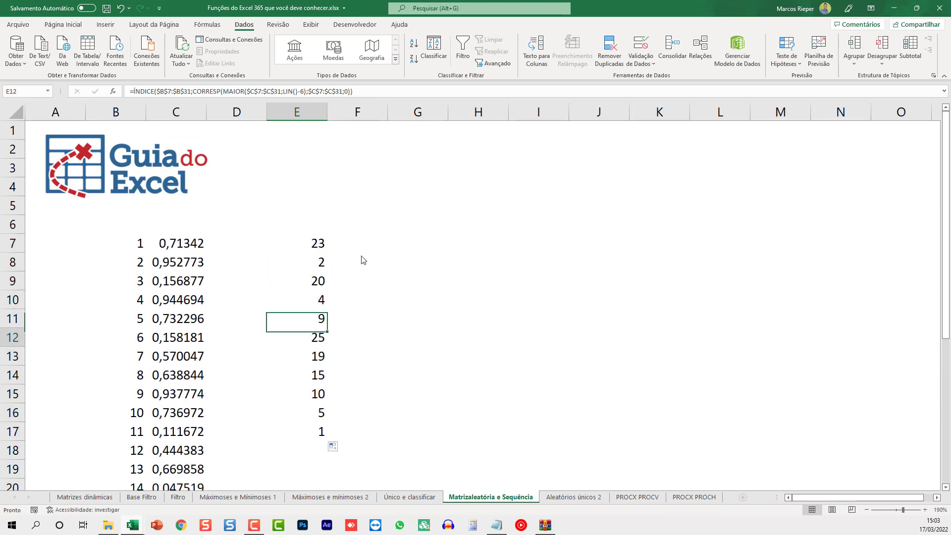
key(Down)
key(Down)
key(Up)
key(ctrl+Up)
key(ctrl+shift+Down)
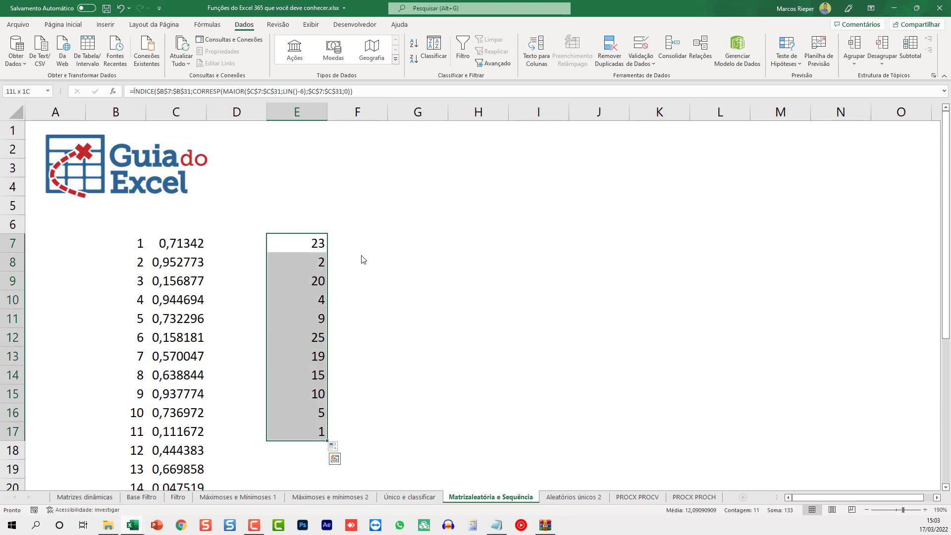
Step: Extend the formula further down column E to E21
scroll(381, 282, down, 2)
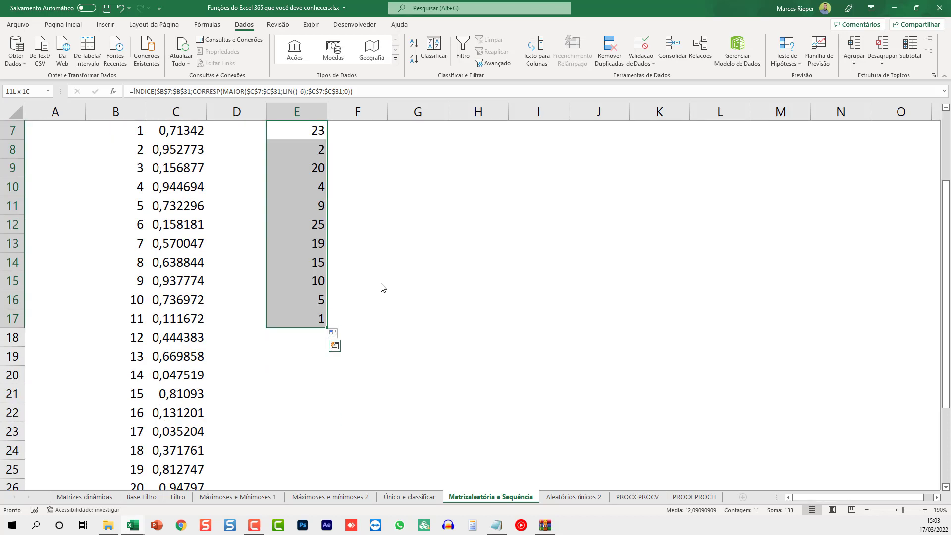
click(318, 321)
drag(327, 327, 323, 399)
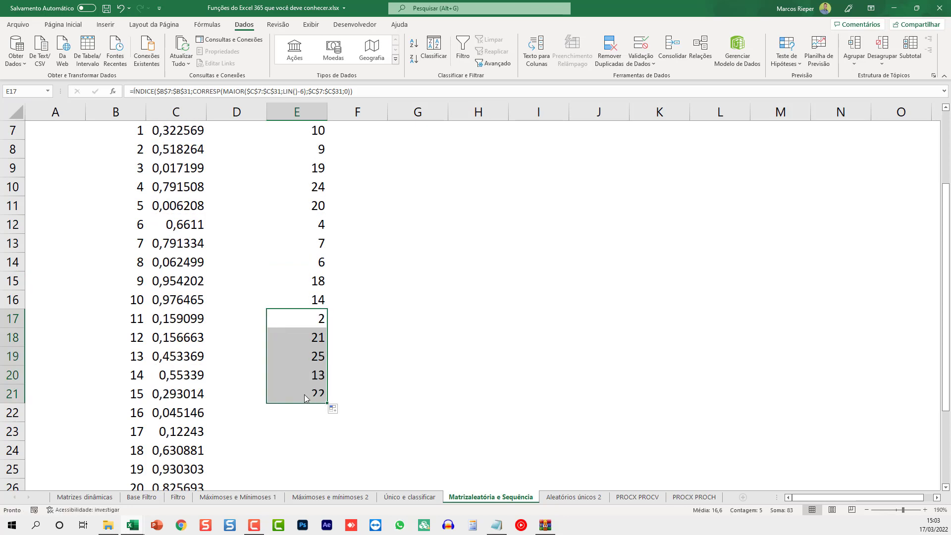
drag(317, 311, 316, 207)
scroll(313, 260, up, 2)
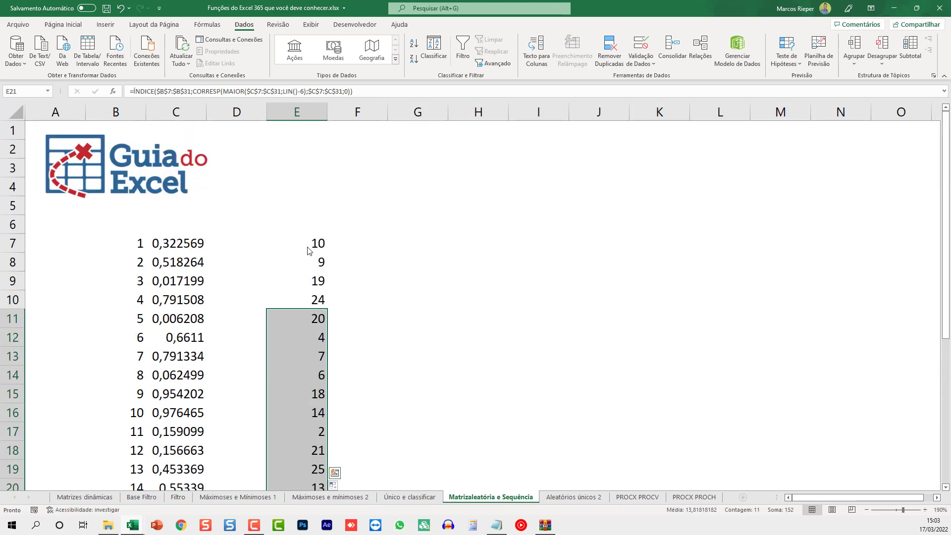
shift+click(309, 250)
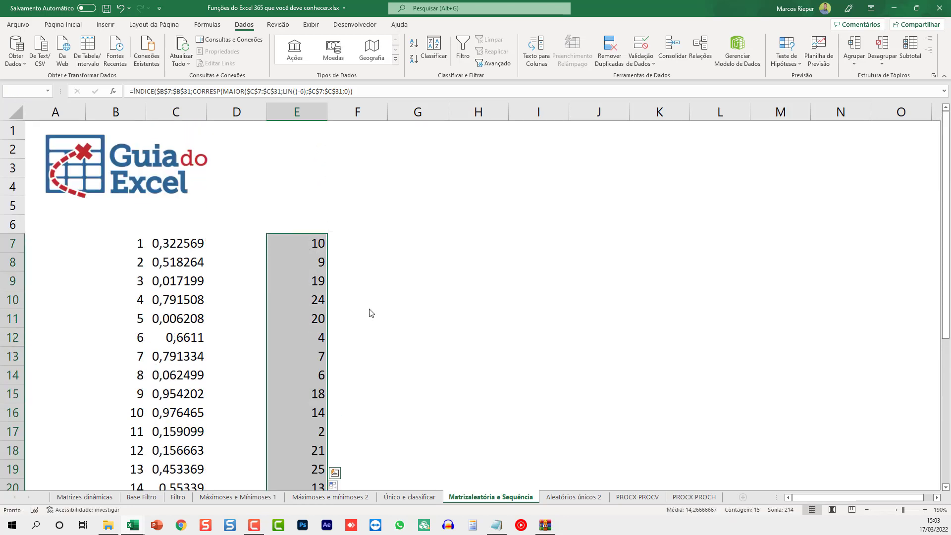
Step: Select E7:E22 to check count and sum, then recalculate twice with F9
scroll(373, 312, down, 1)
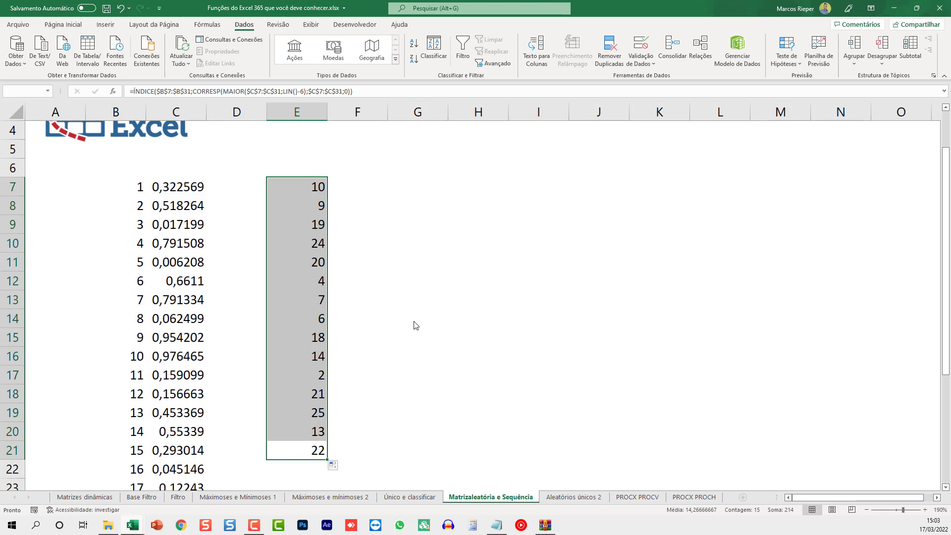
click(322, 213)
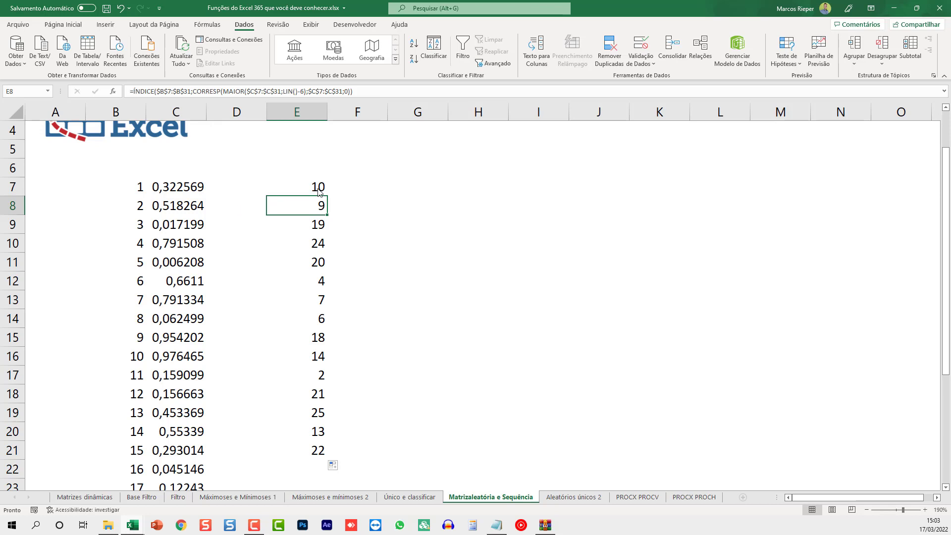
drag(317, 191, 298, 469)
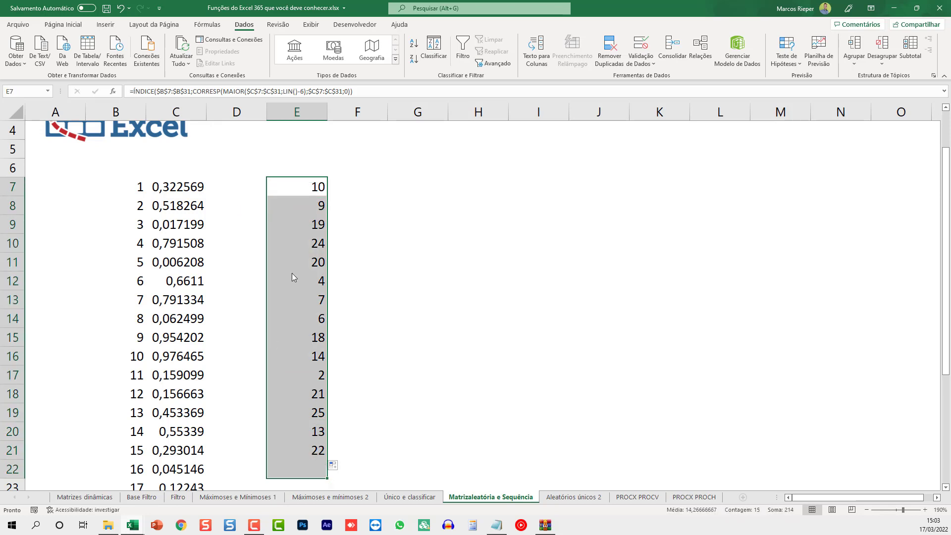
drag(298, 195, 297, 450)
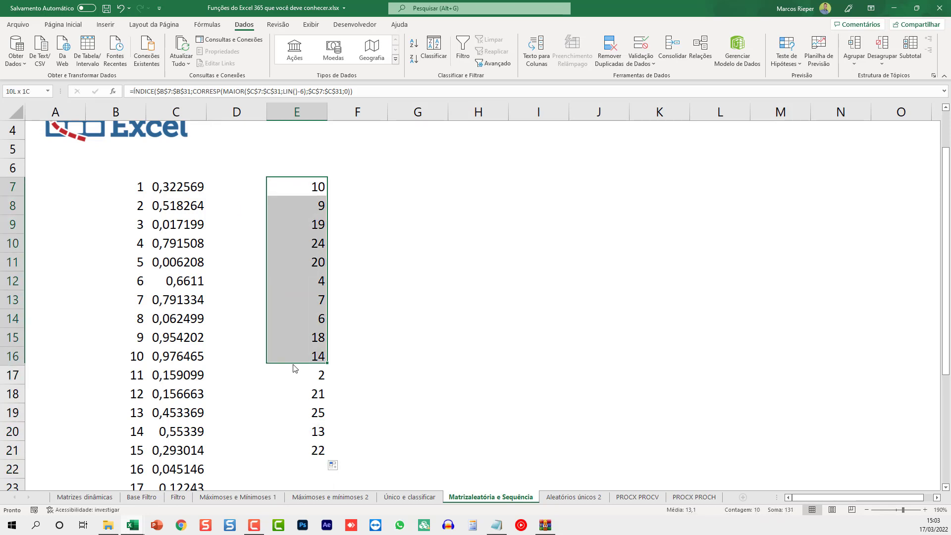
click(369, 287)
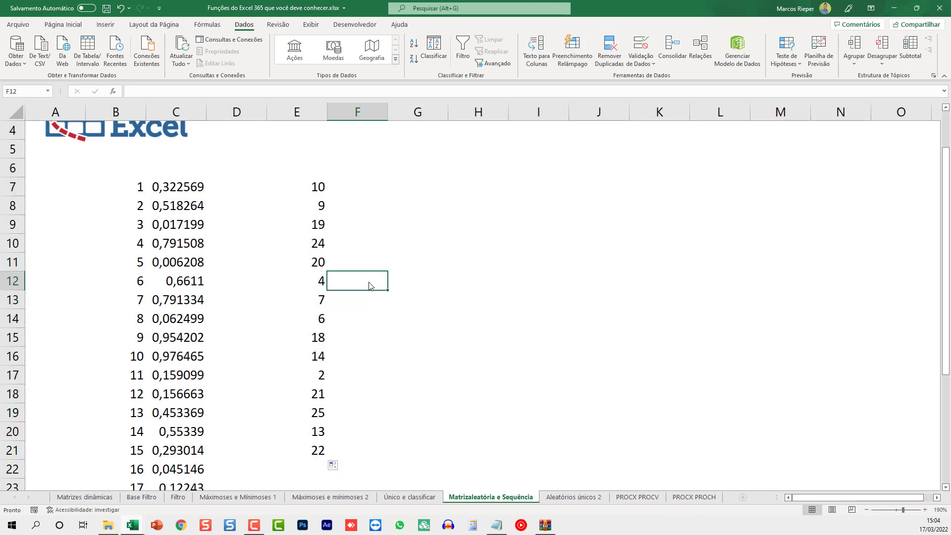
key(F9)
key(F9)
key(F9)
key(F9)
key(F9)
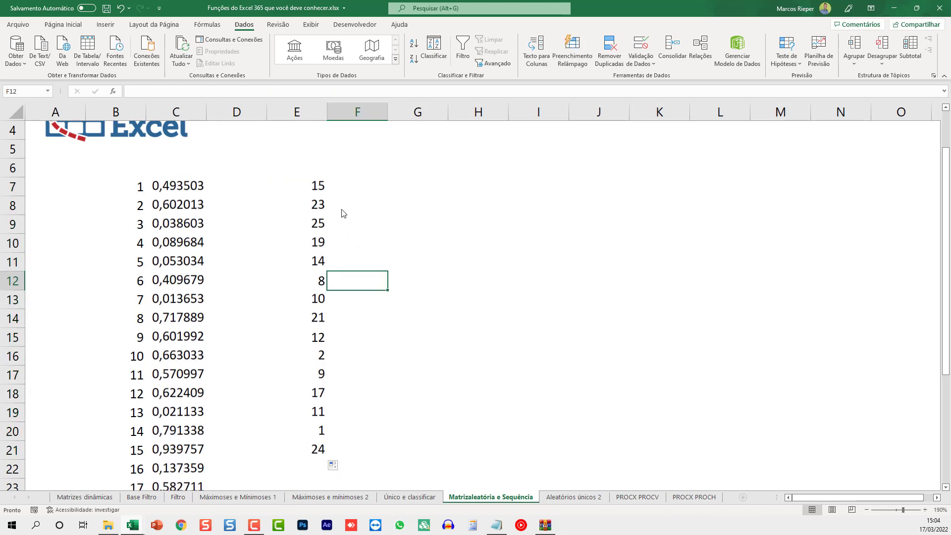
key(F9)
key(F9)
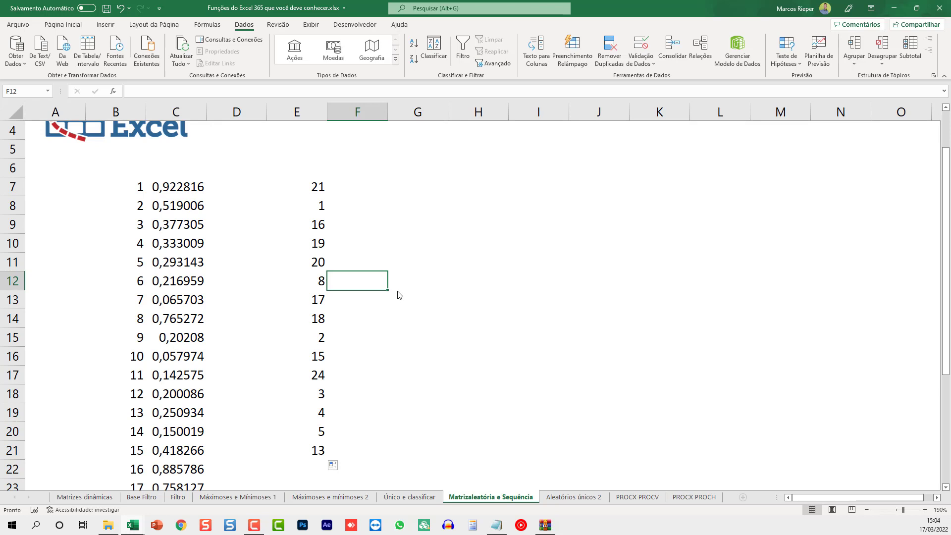
Step: Switch to the Aleatórios únicos 2 sheet and undo the last change
click(582, 499)
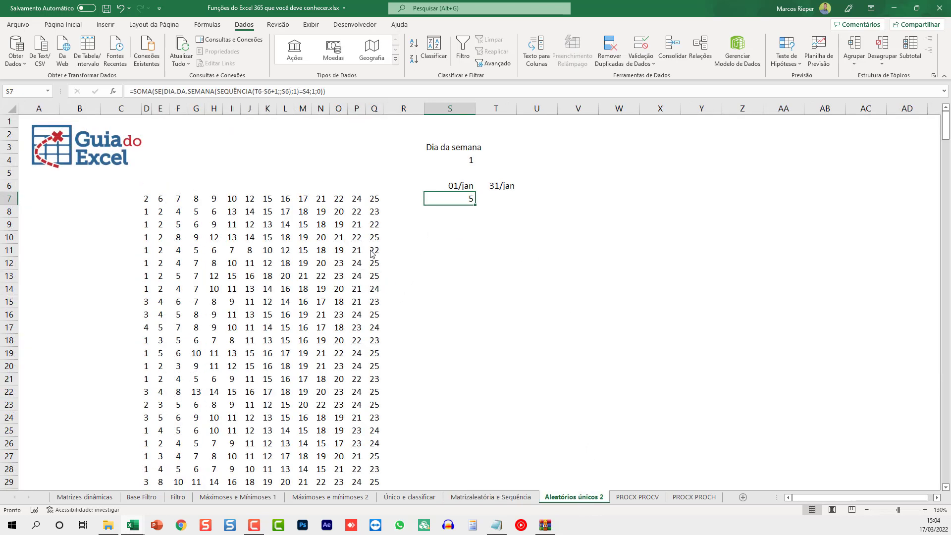
click(88, 240)
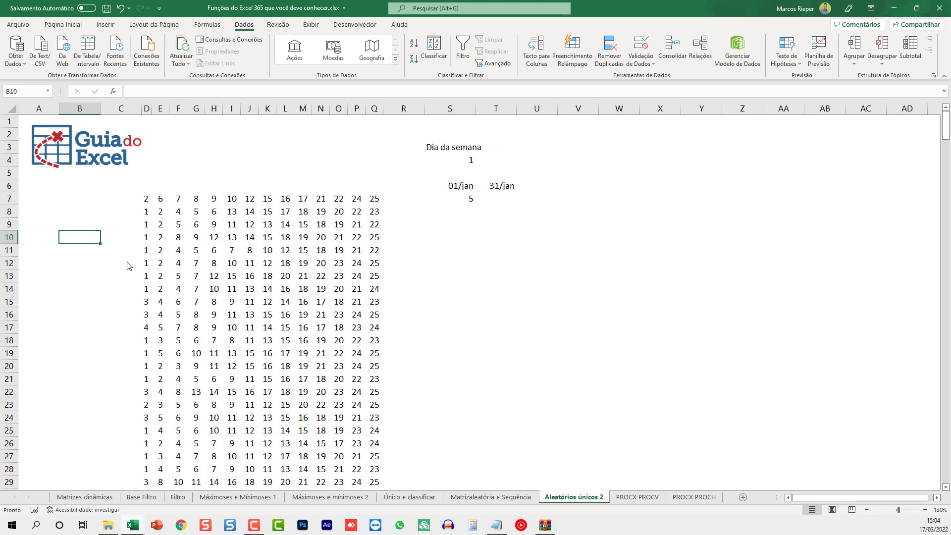
key(ctrl+z)
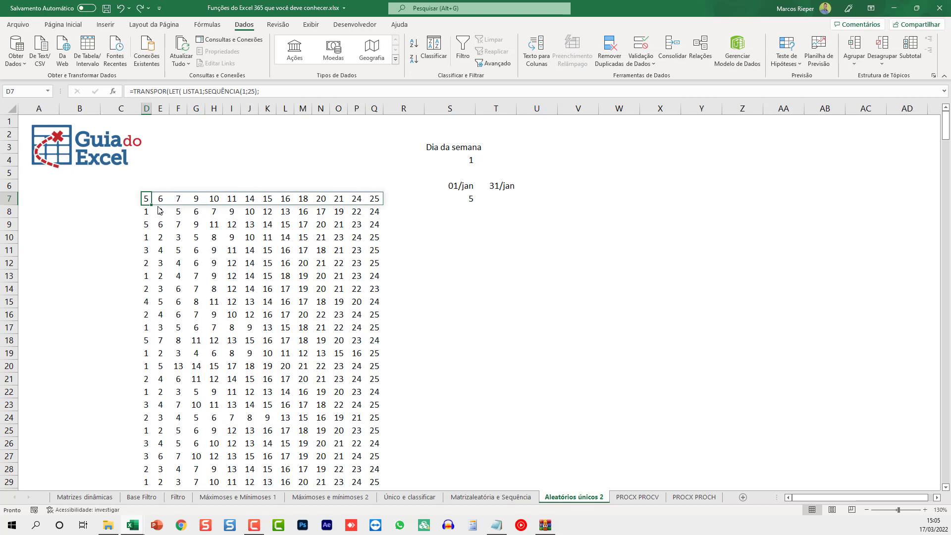
Step: Widen column D in three stages, viewing D7's TRANSPOR(LET(...)) formula after each
drag(152, 109, 249, 110)
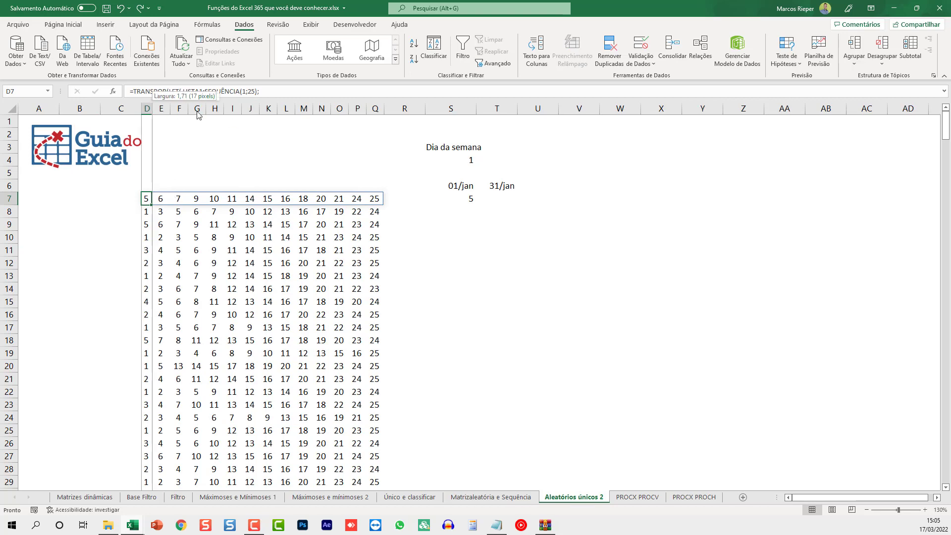
key(F2)
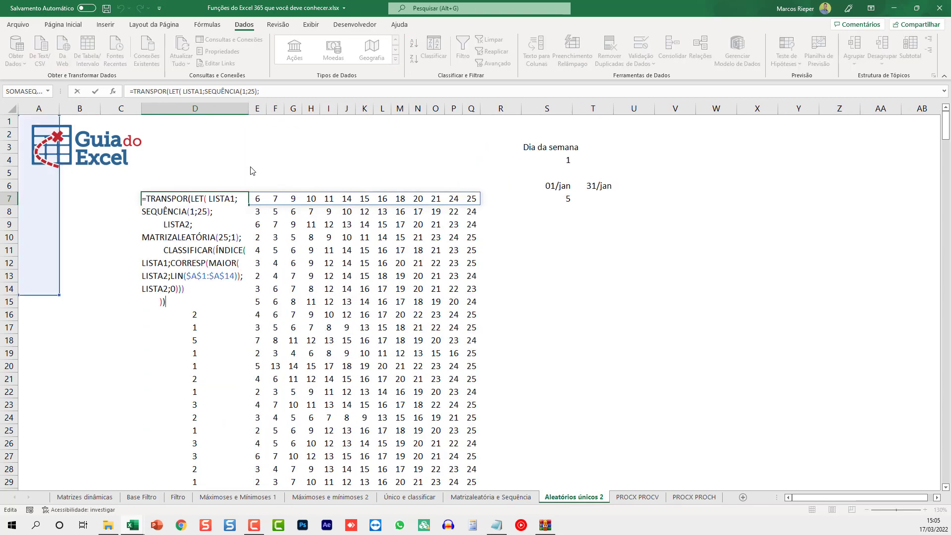
key(Escape)
drag(249, 108, 402, 108)
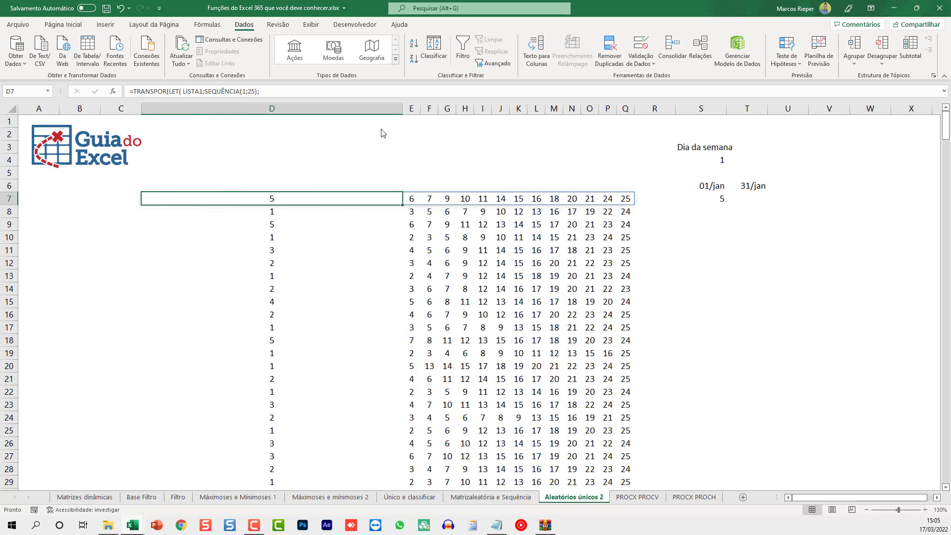
key(F2)
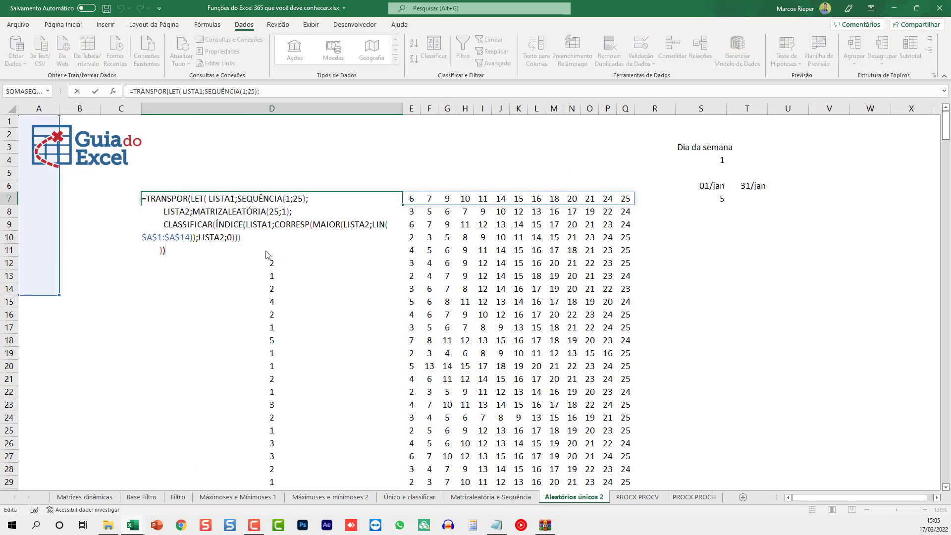
key(Escape)
drag(403, 108, 555, 108)
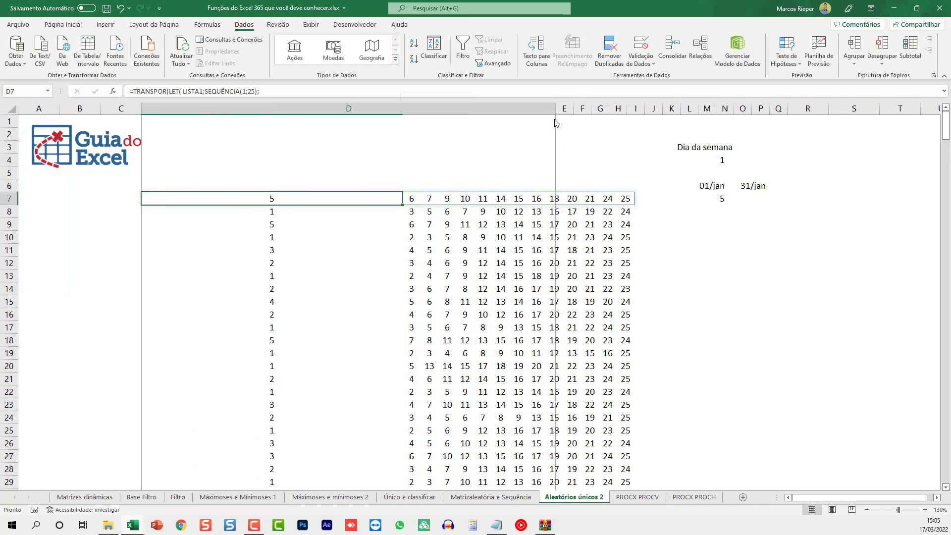
key(F2)
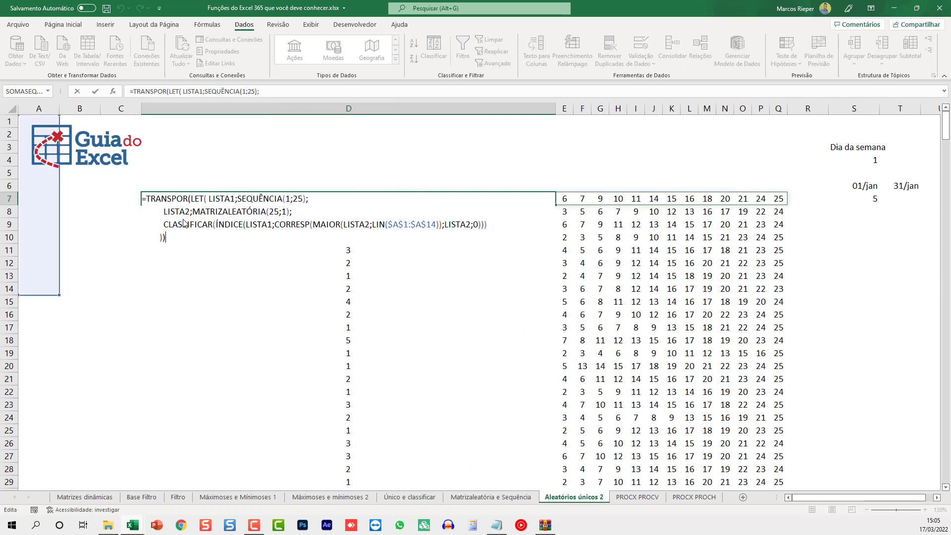
key(Escape)
scroll(261, 226, up, 4)
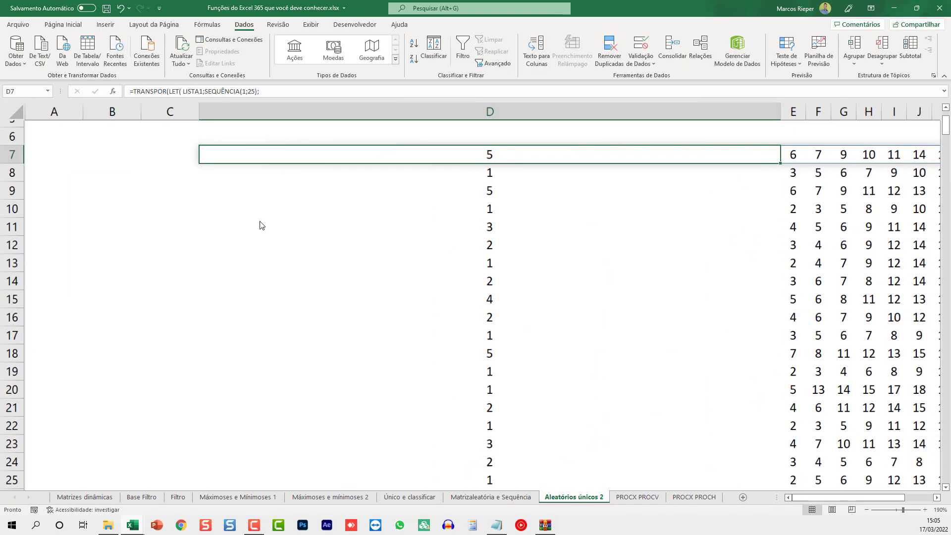
scroll(262, 225, up, 1)
Step: Highlight LET, LISTA1 as SEQUÊNCIA(1;25) and LISTA2 as MATRIZALEATÓRIA(25;1) in D7's formula
scroll(492, 248, up, 2)
key(F2)
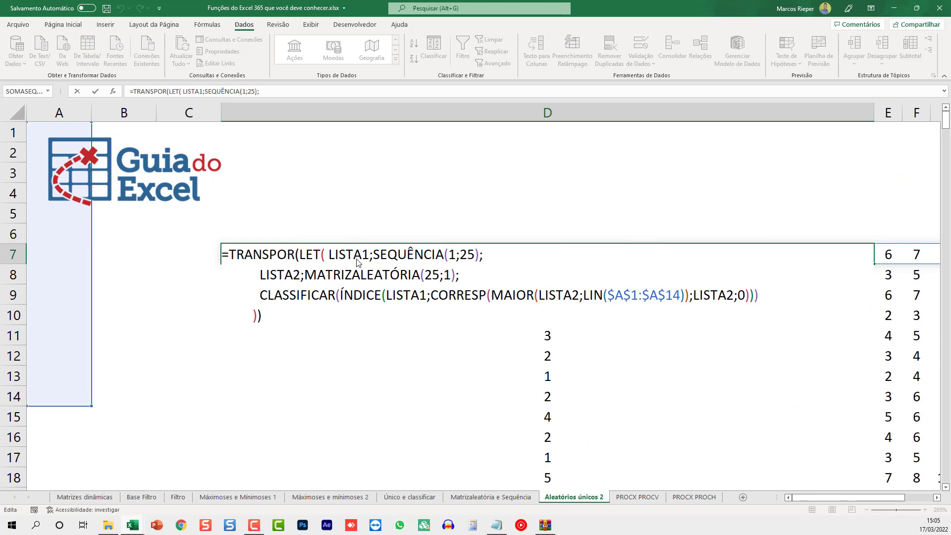
double_click(350, 275)
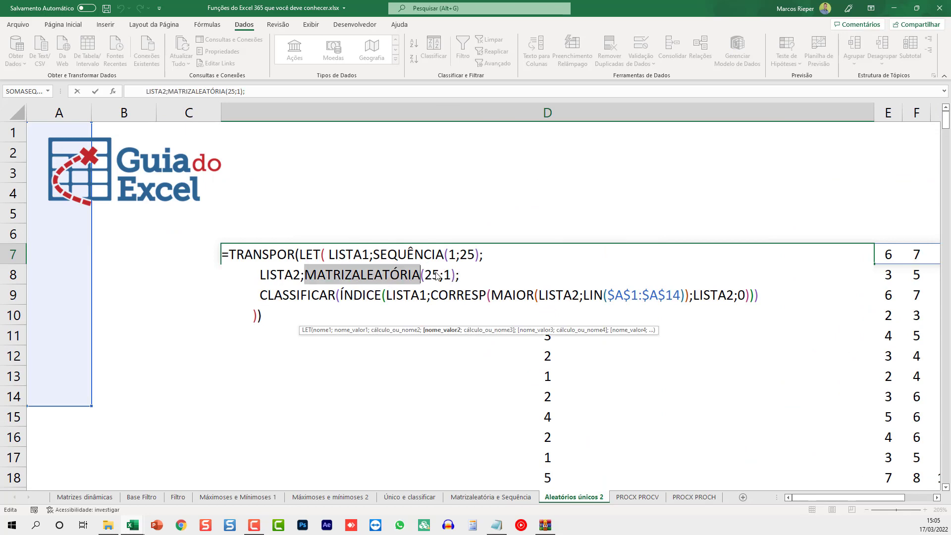
shift+click(459, 276)
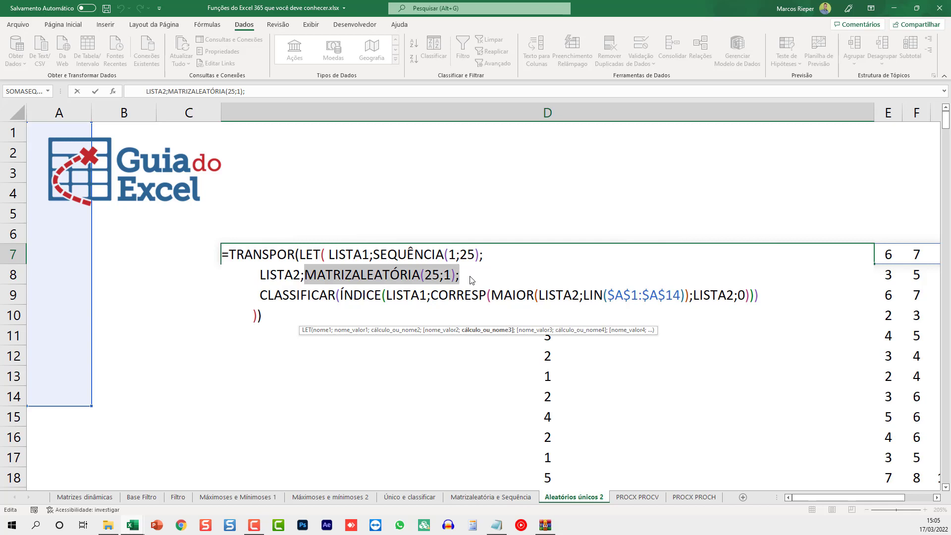
click(307, 256)
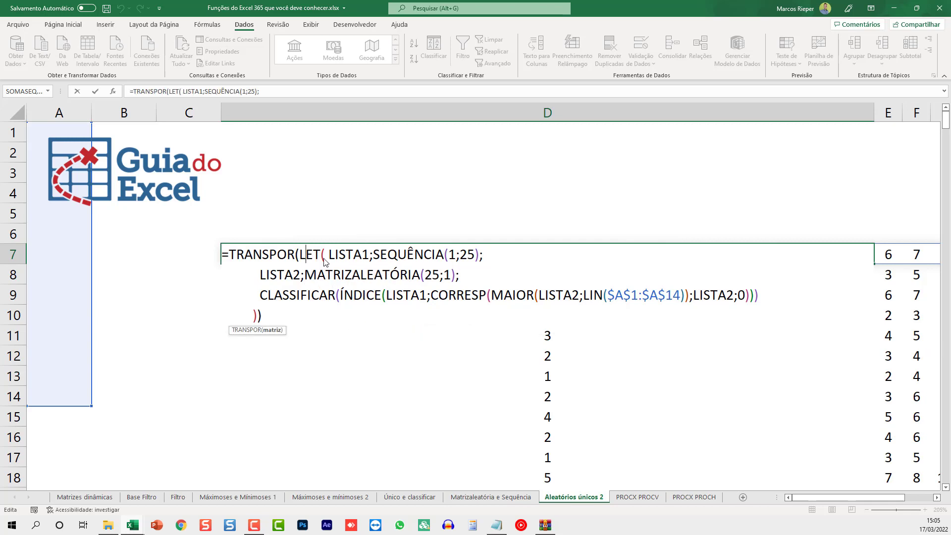
double_click(313, 256)
double_click(352, 258)
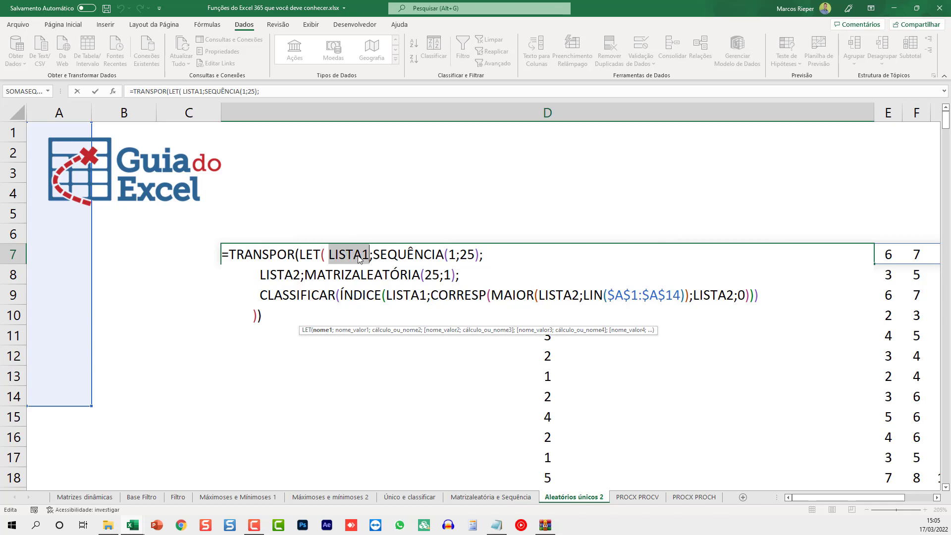
double_click(396, 258)
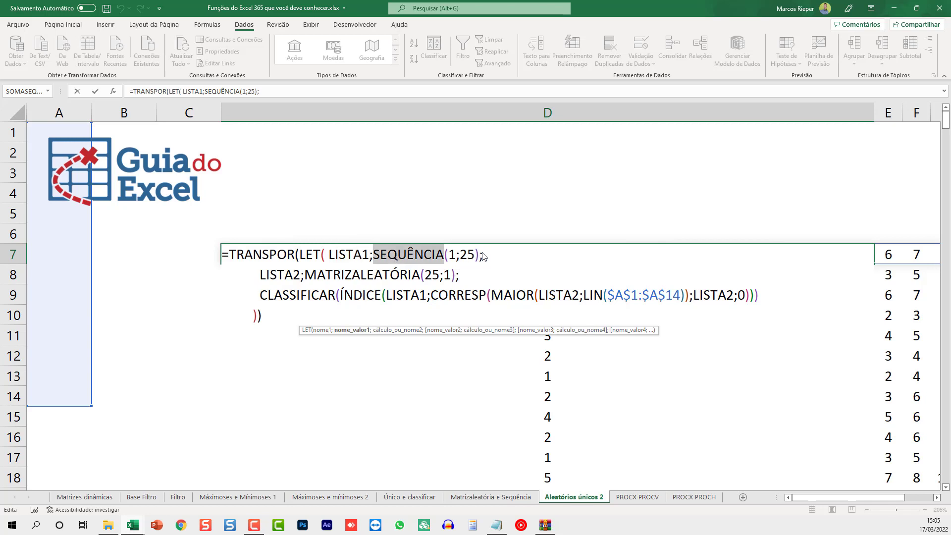
drag(483, 256, 380, 254)
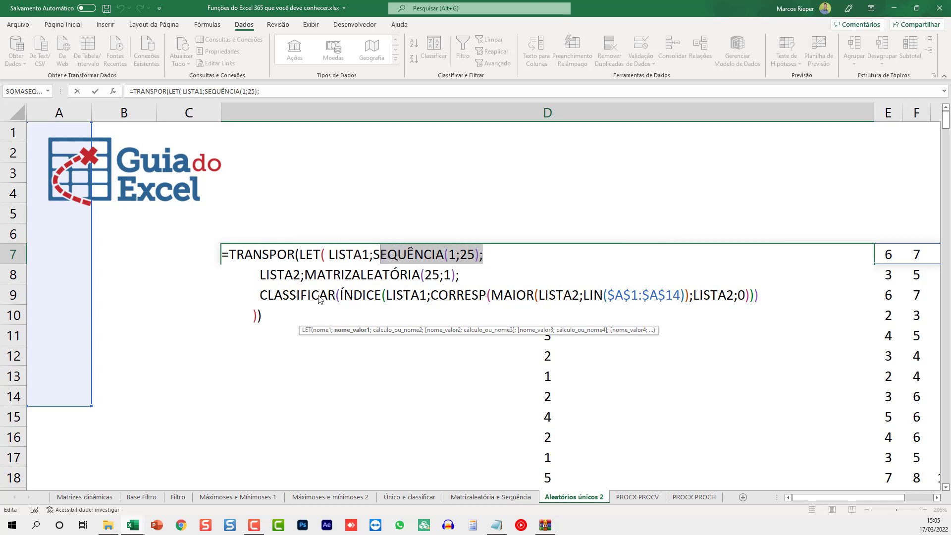
double_click(285, 276)
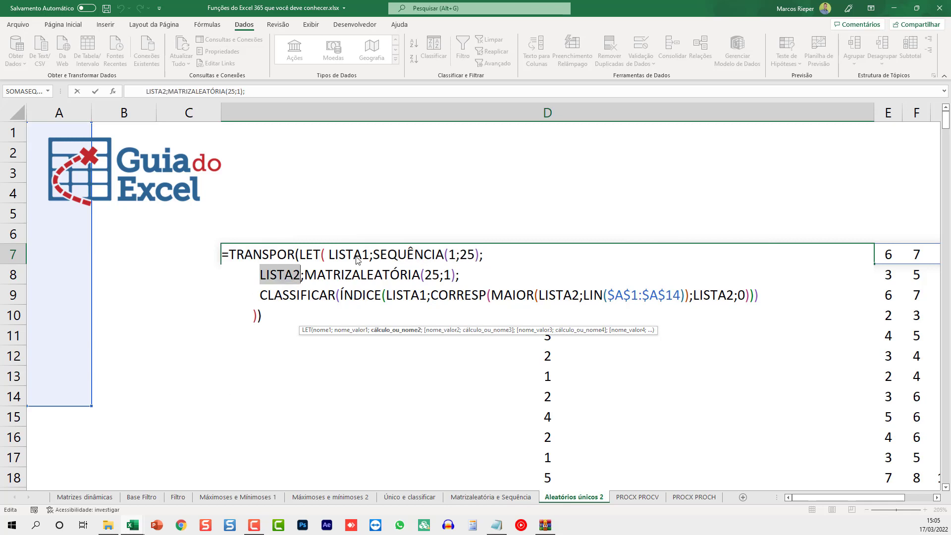
drag(304, 275, 441, 275)
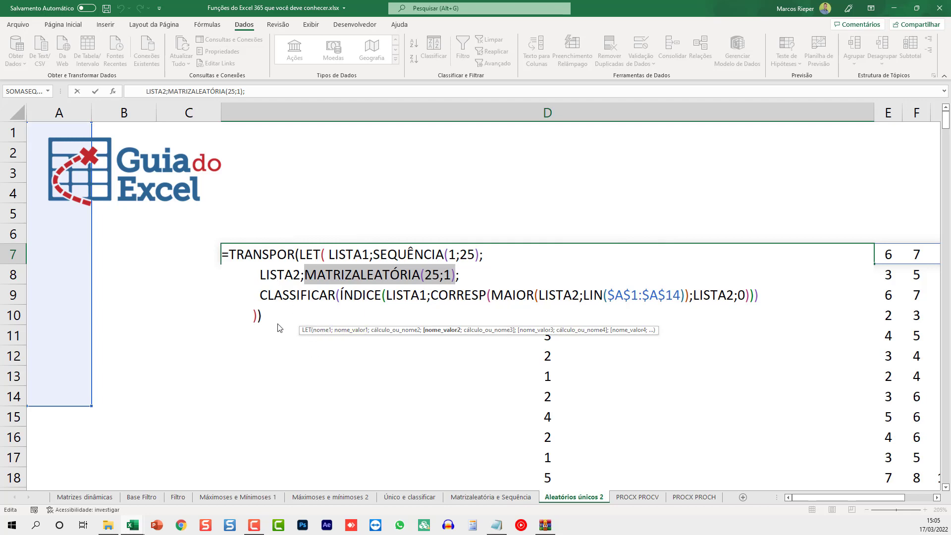
Step: Highlight CLASSIFICAR, ÍNDICE, CORRESP, the LISTA2 arguments and LIN($A$1:$A$14) on the third line
drag(260, 297, 341, 297)
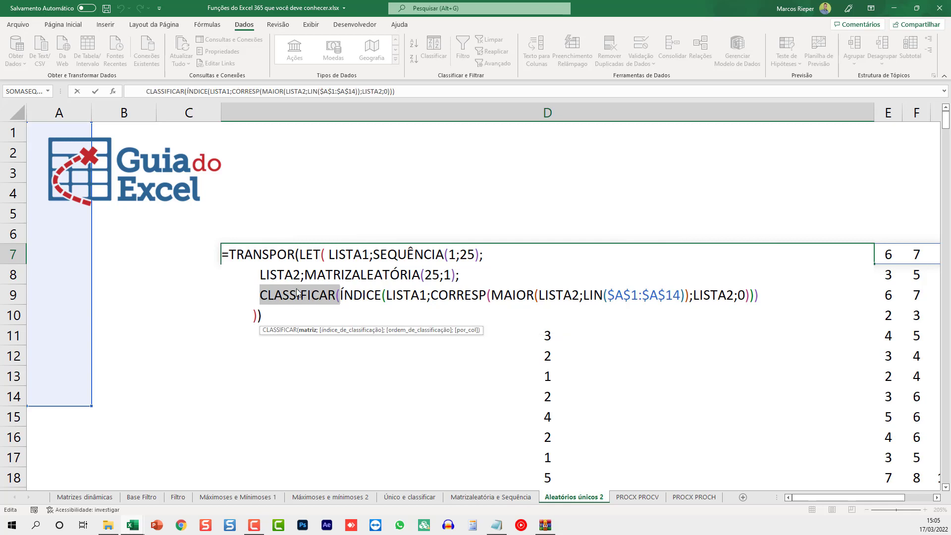
drag(340, 296, 382, 296)
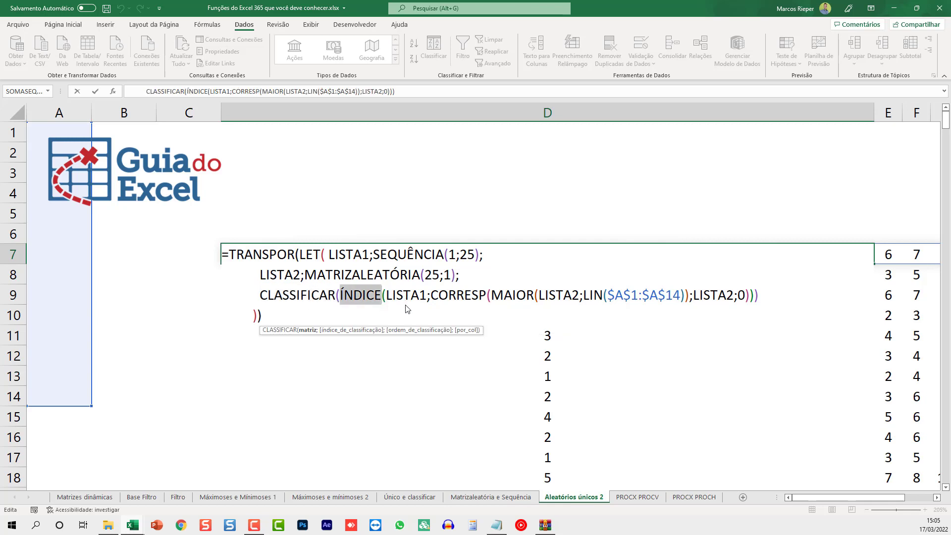
double_click(461, 296)
double_click(404, 296)
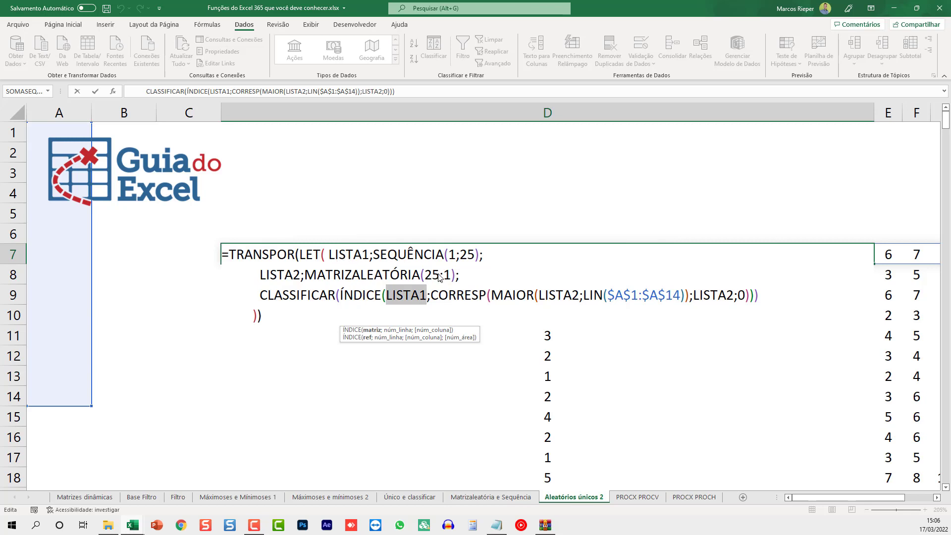
double_click(524, 296)
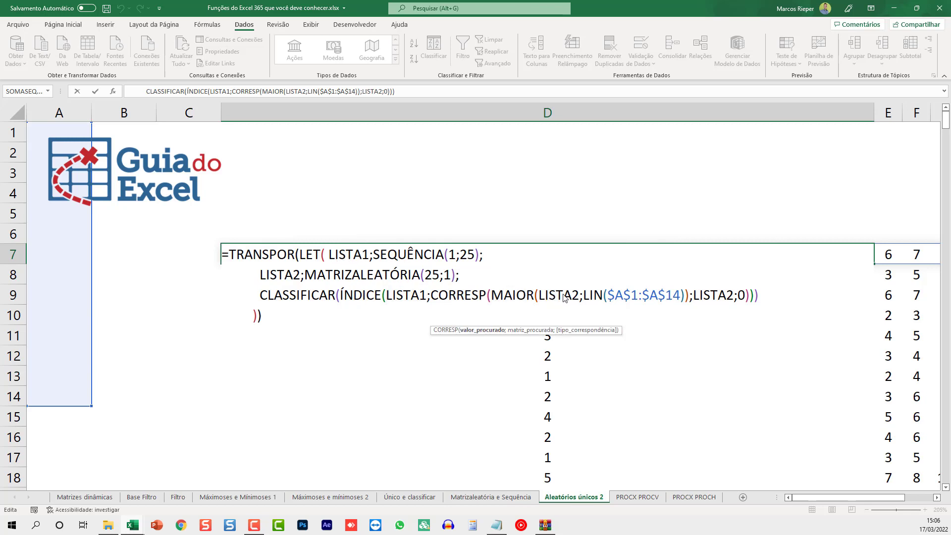
double_click(561, 295)
drag(583, 296, 684, 301)
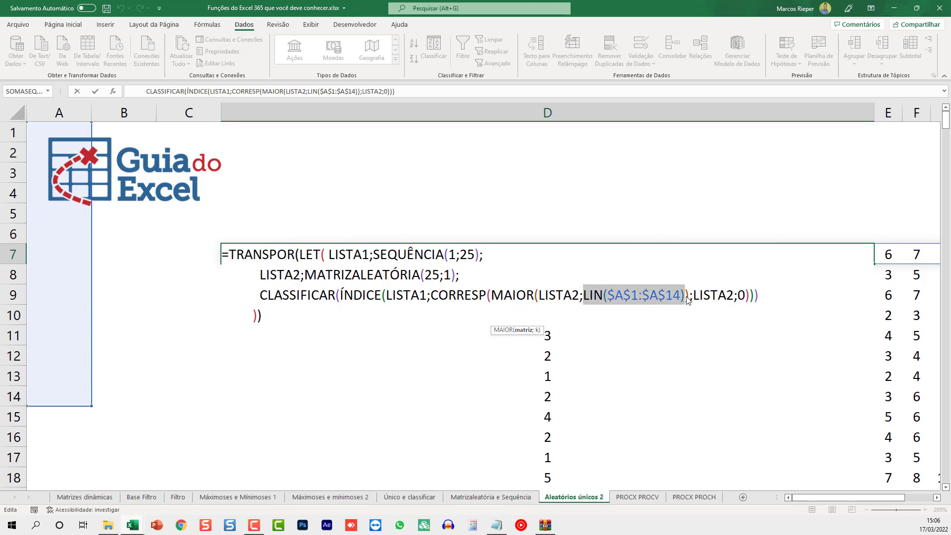
click(713, 301)
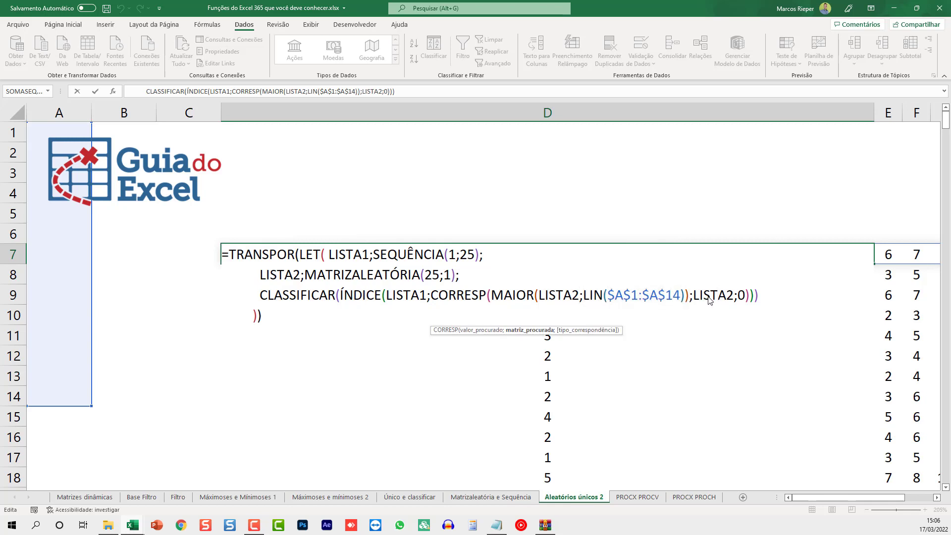
double_click(700, 307)
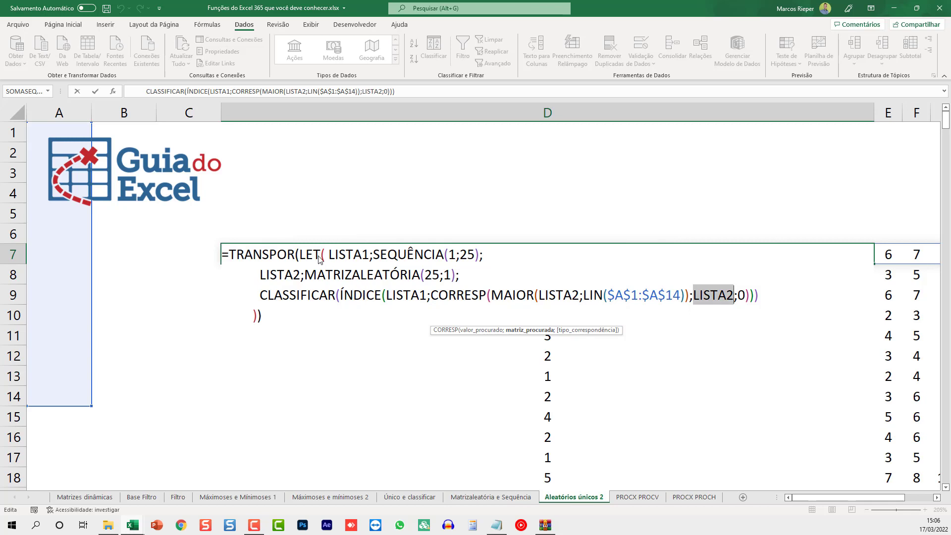
Step: Re-highlight the LISTA1 and LISTA2 definitions, then MAIOR and CLASSIFICAR
drag(325, 254, 510, 253)
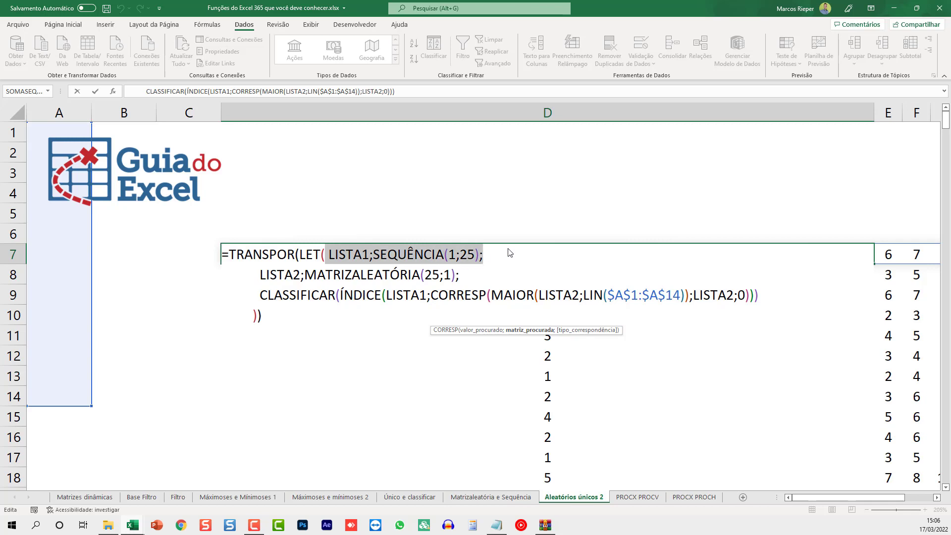
drag(253, 275, 484, 269)
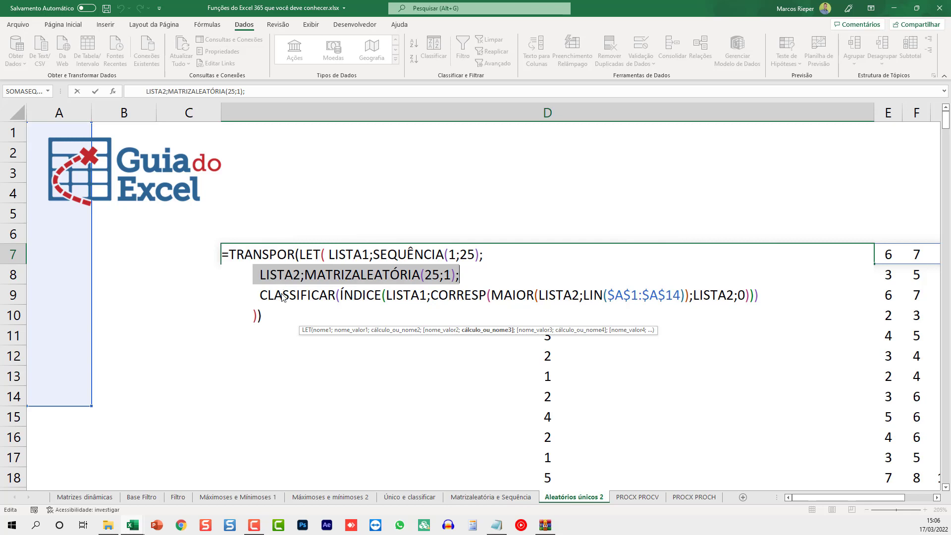
drag(257, 296, 465, 292)
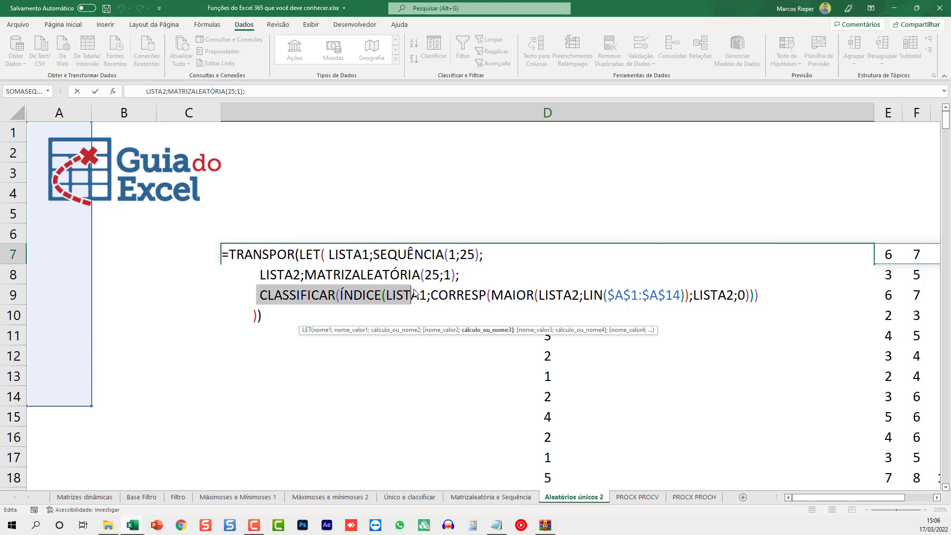
click(496, 296)
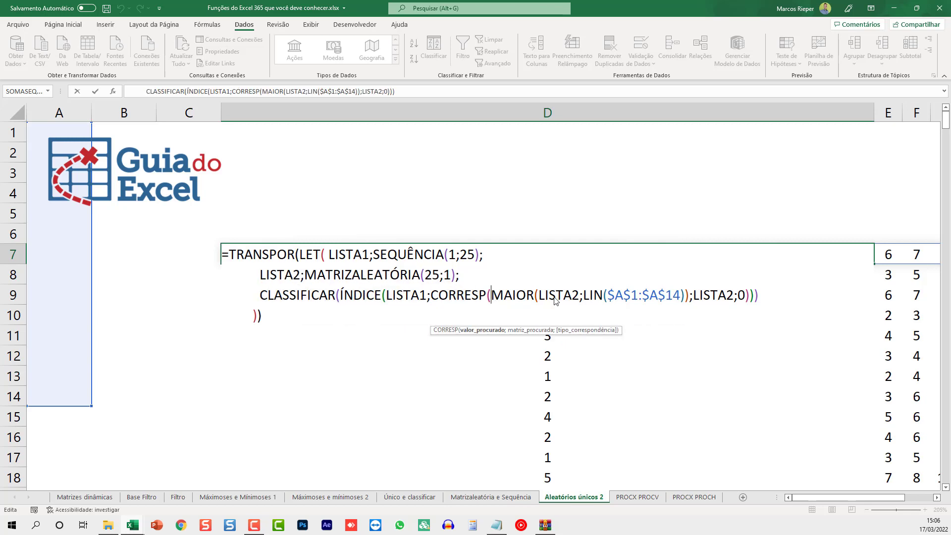
double_click(523, 297)
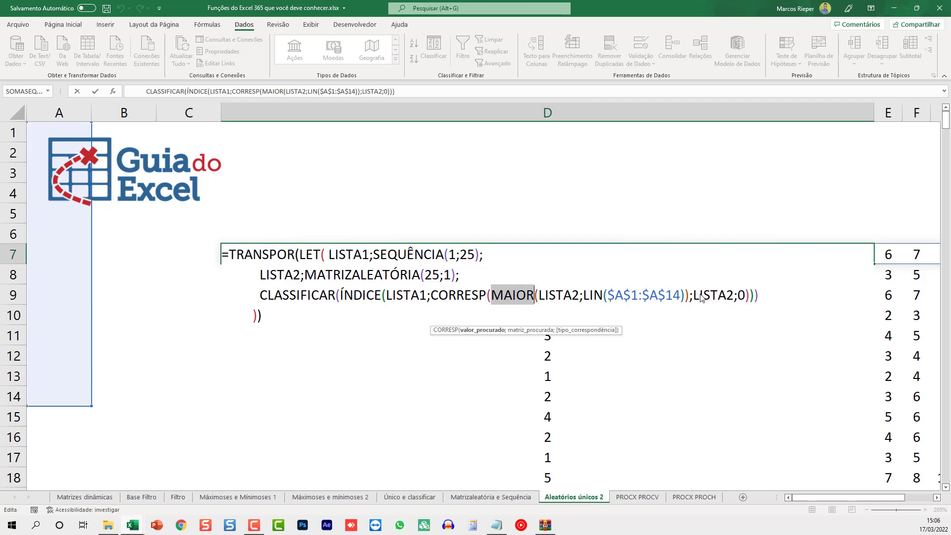
click(263, 297)
drag(263, 298, 327, 299)
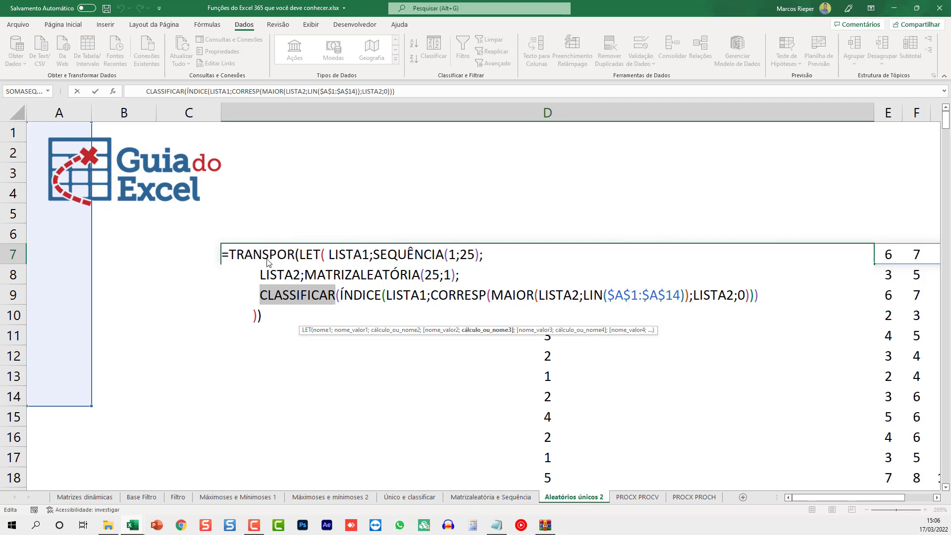
Step: Commit D7's formula, narrow column D back, and re-enter D7
key(ctrl+Return)
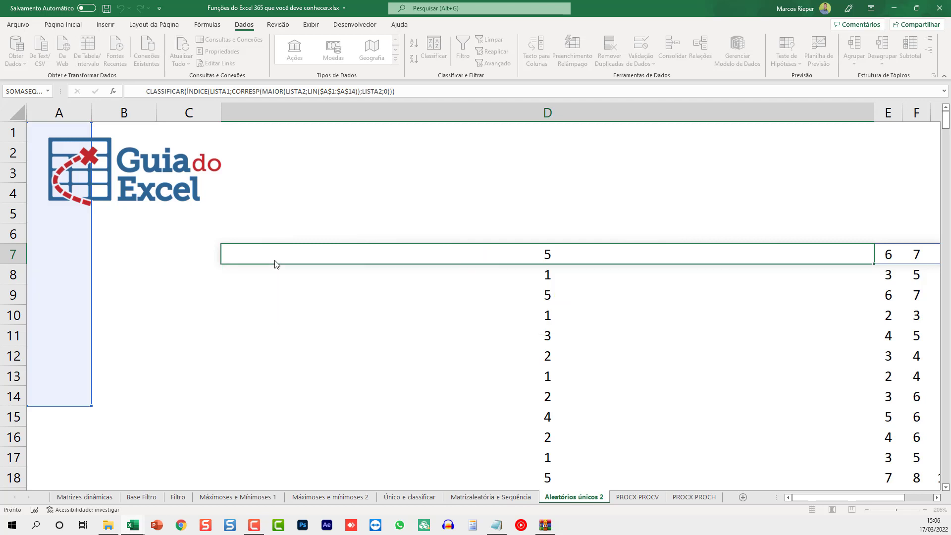
drag(867, 114, 252, 116)
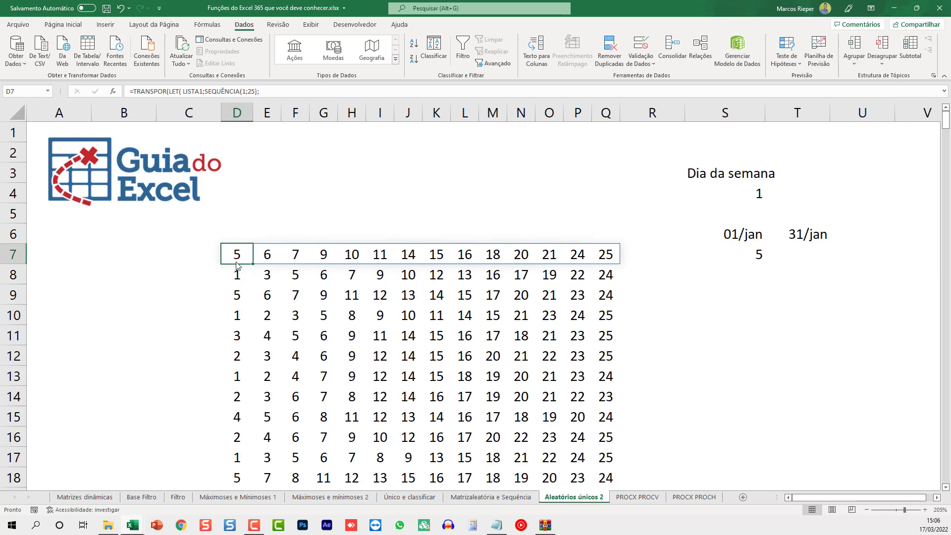
key(F2)
key(Return)
key(Return)
key(Return)
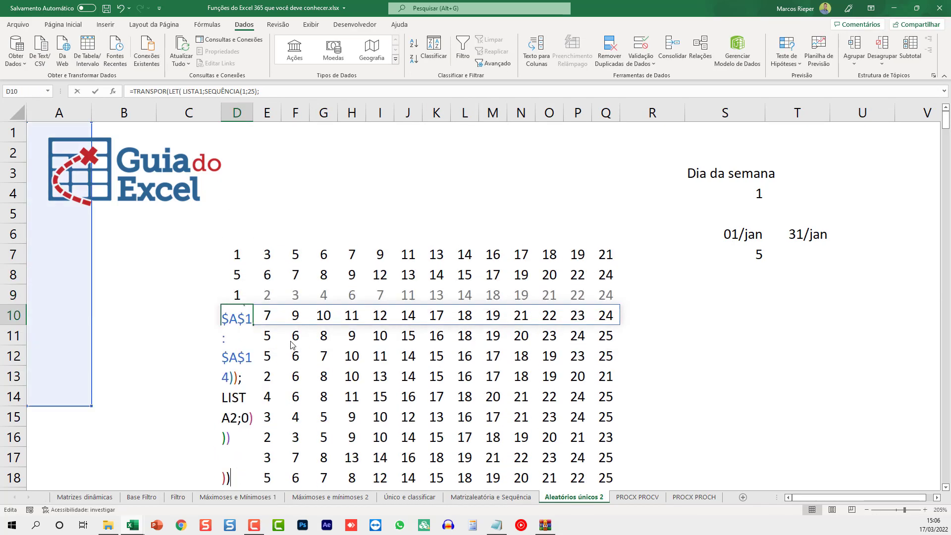
key(Return)
key(Return)
key(Return)
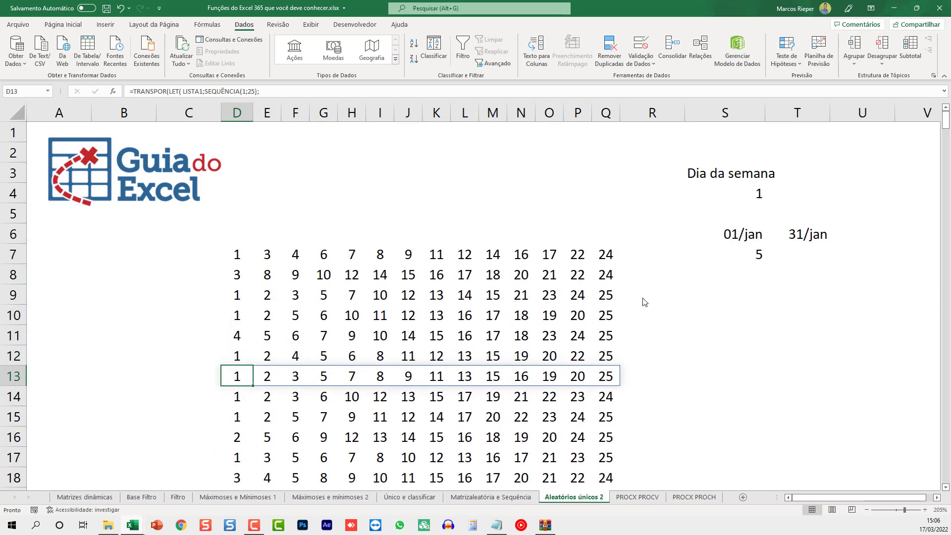
Step: Recalculate the random numbers with F9 and view S7's SOMA formula
click(663, 260)
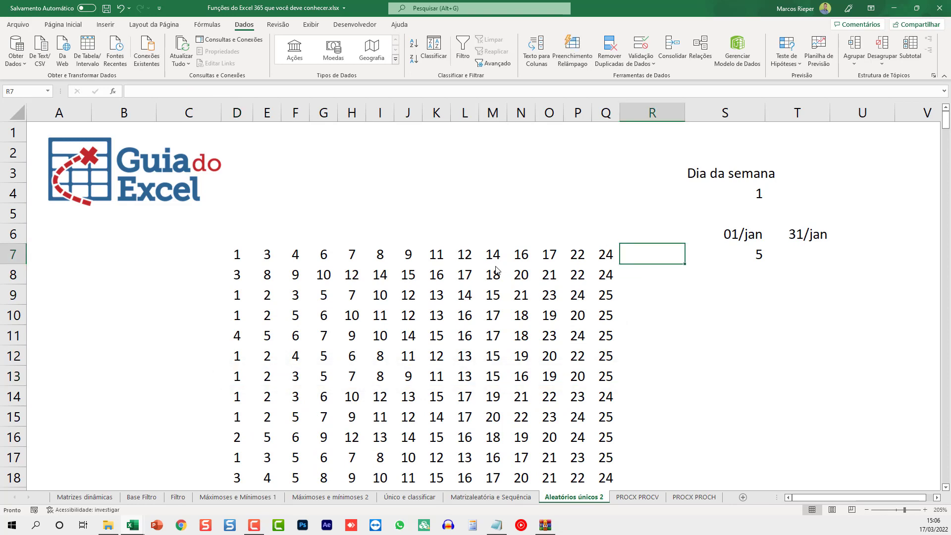
key(F9)
key(F9)
key(F9)
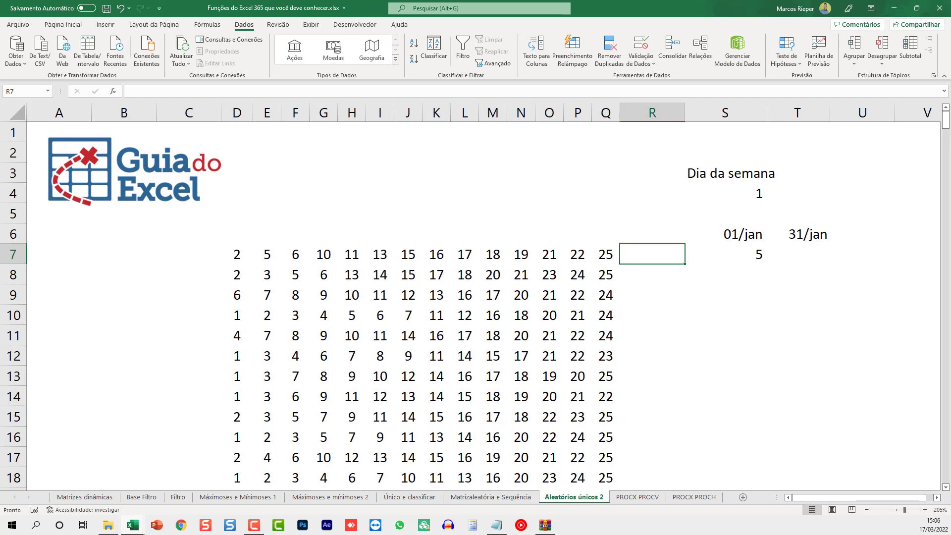
click(725, 254)
scroll(789, 418, right, 3)
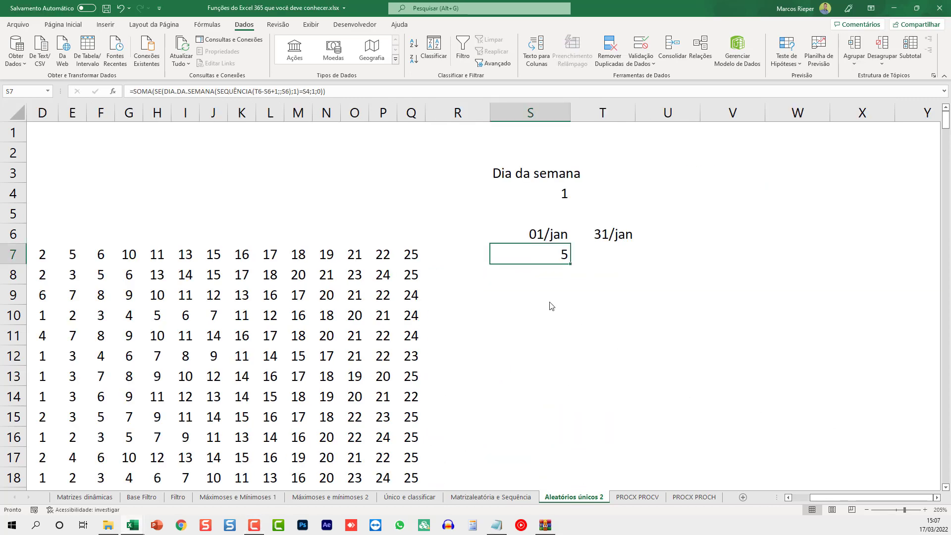
click(565, 300)
text(= mat)
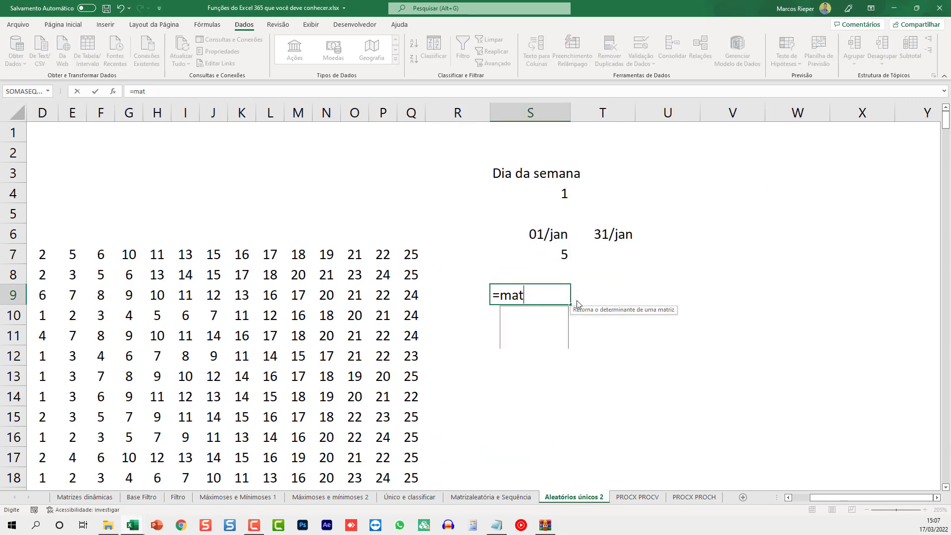
text(rizale)
key(Tab)
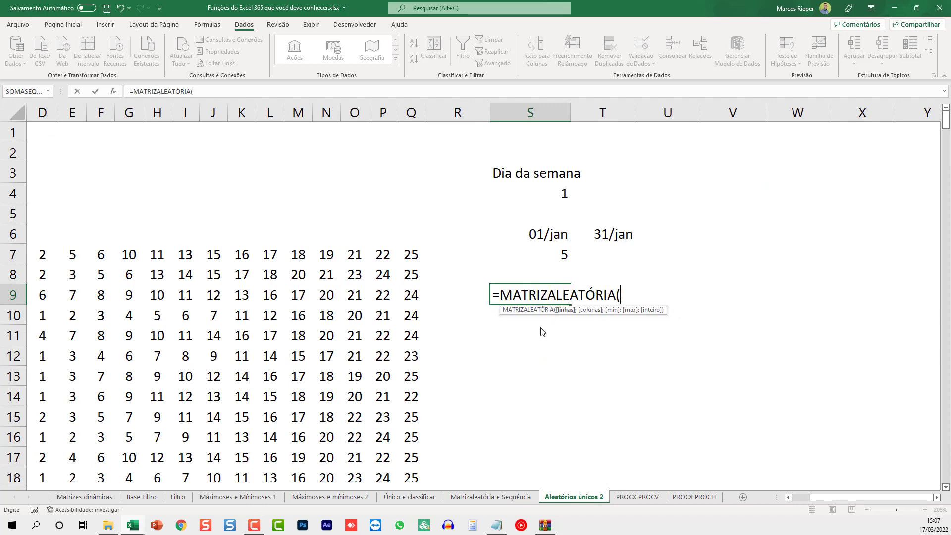
text(25)
text(;1)
text())
key(ctrl+Return)
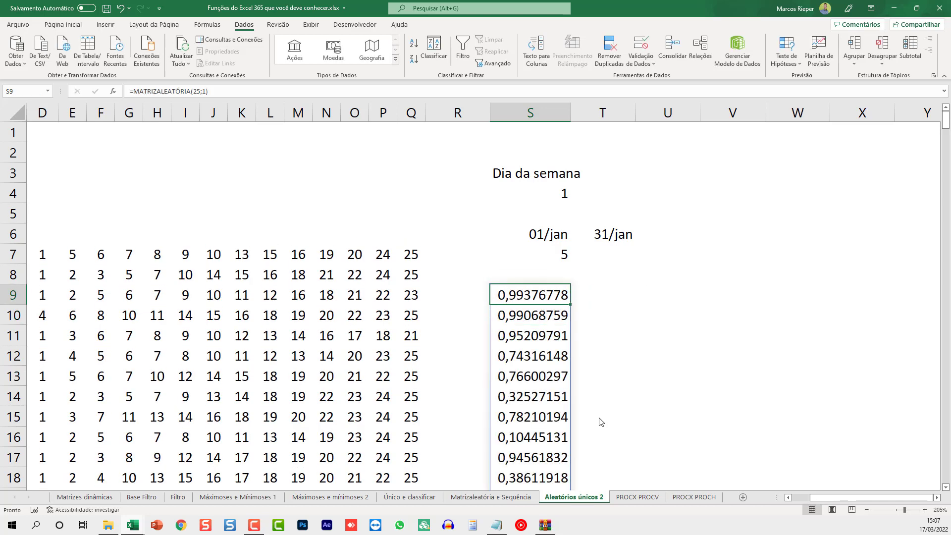
scroll(554, 321, down, 1)
scroll(555, 321, down, 2)
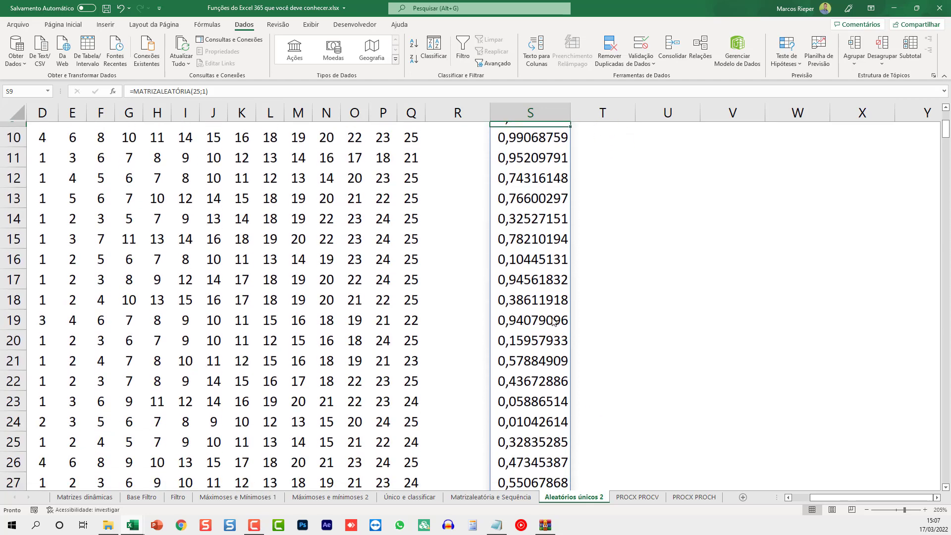
scroll(555, 321, down, 3)
scroll(554, 322, down, 1)
scroll(554, 323, up, 3)
scroll(545, 312, up, 4)
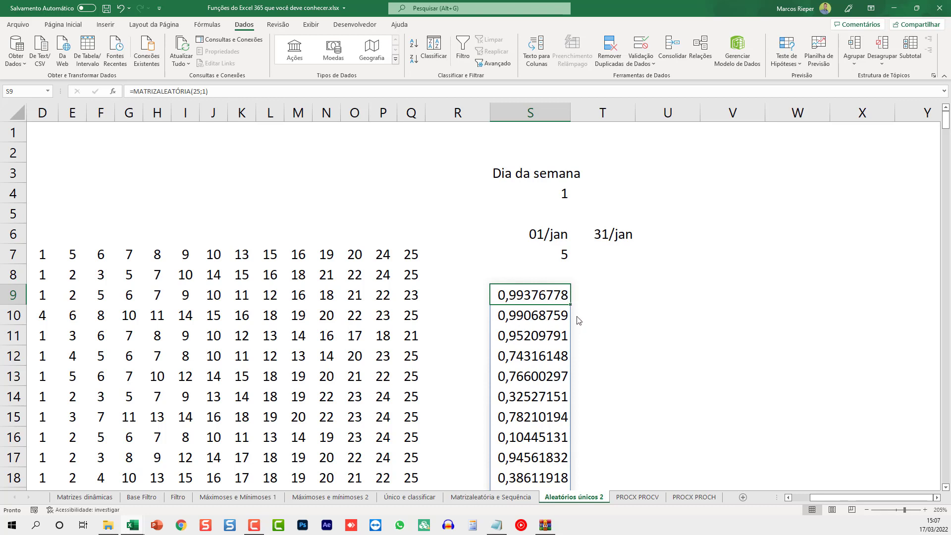
scroll(578, 319, down, 1)
scroll(578, 319, down, 4)
scroll(579, 319, down, 3)
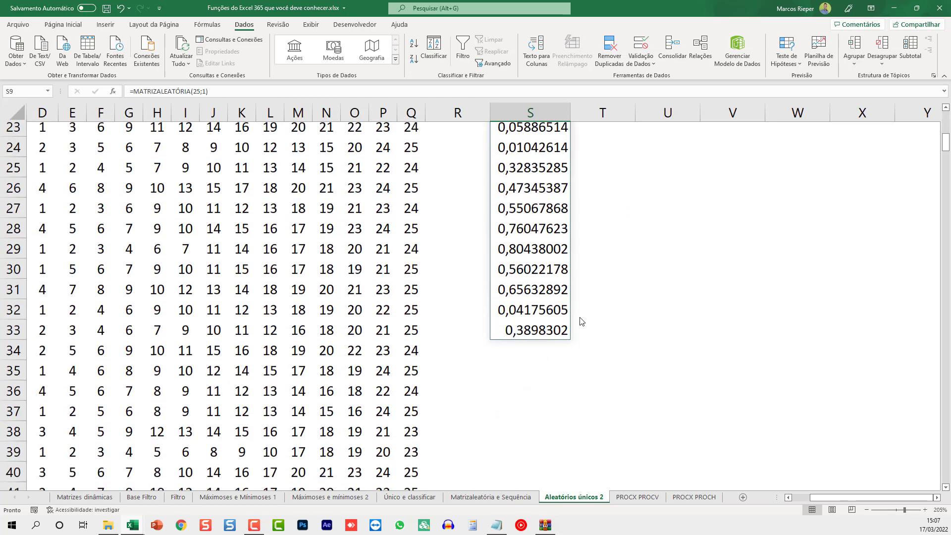
scroll(579, 320, up, 5)
scroll(583, 320, up, 2)
key(Delete)
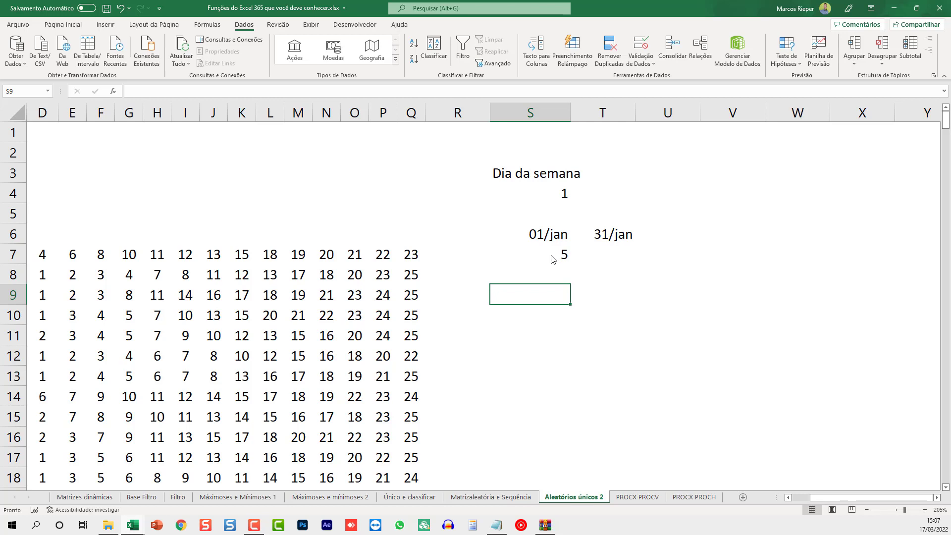
Step: Restore the S9 MATRIZALEATÓRIA spill and change it to return 2 columns
key(ctrl+z)
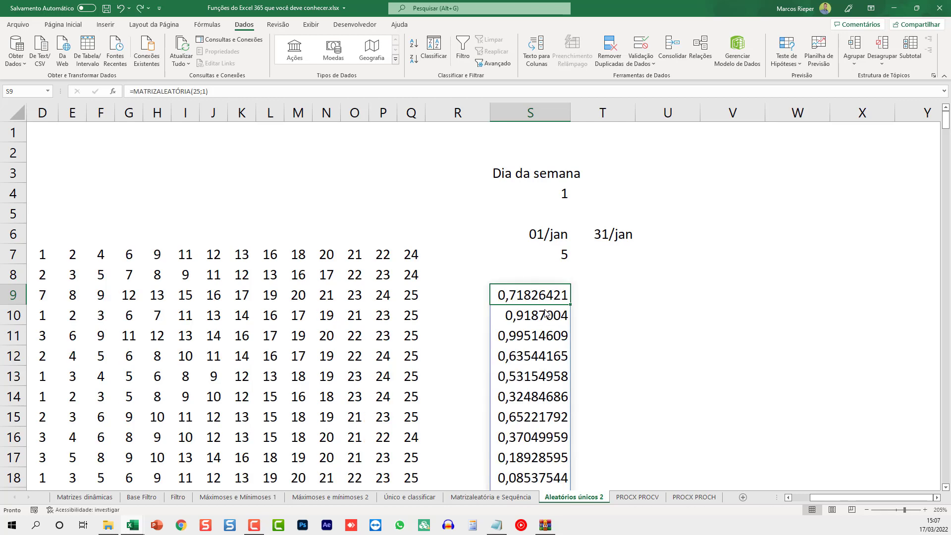
key(F2)
key(Left)
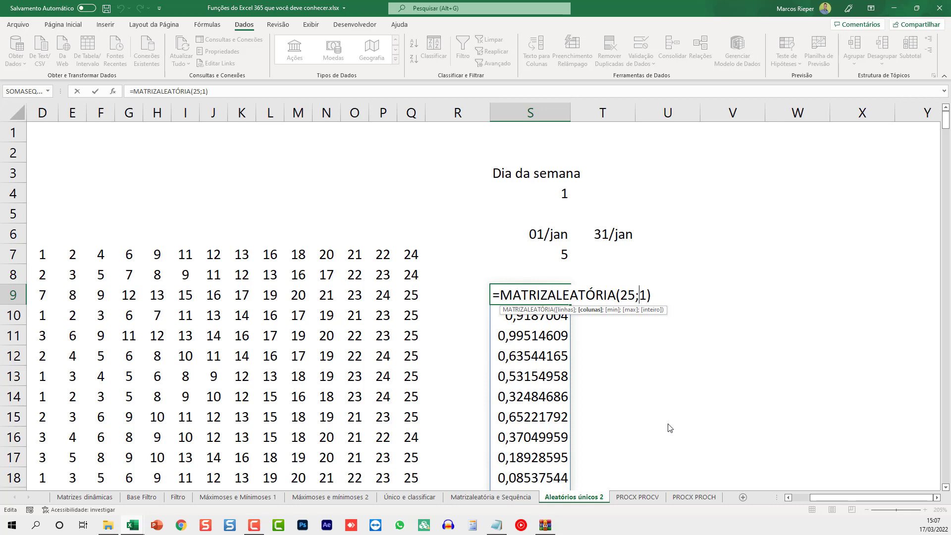
key(shift+Right)
text(2)
key(Return)
Step: Change the random array in S9 to 3 columns
key(Up)
key(F2)
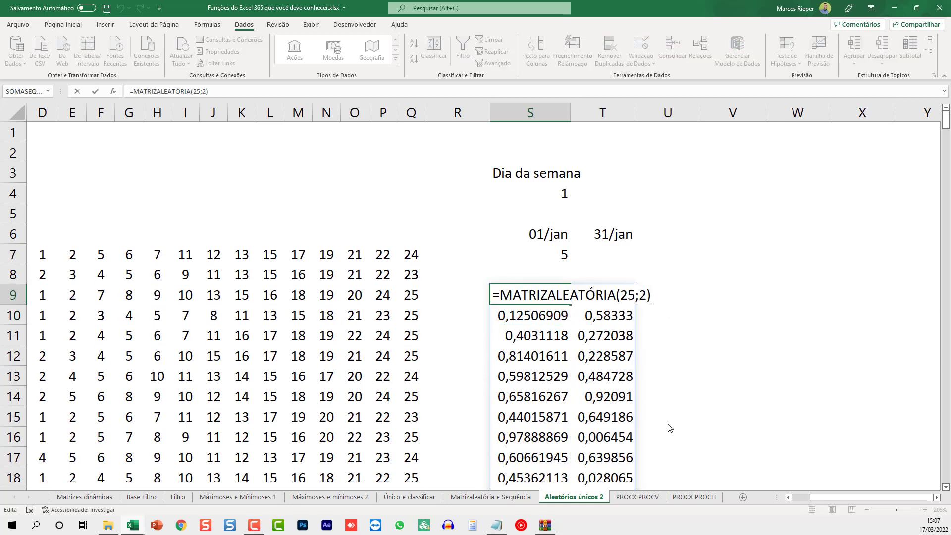
key(Left)
key(shift+Left)
text(3)
key(Return)
Step: Add minimum 1, maximum 25 and whole-number arguments to the MATRIZALEATÓRIA formula
key(Up)
key(F2)
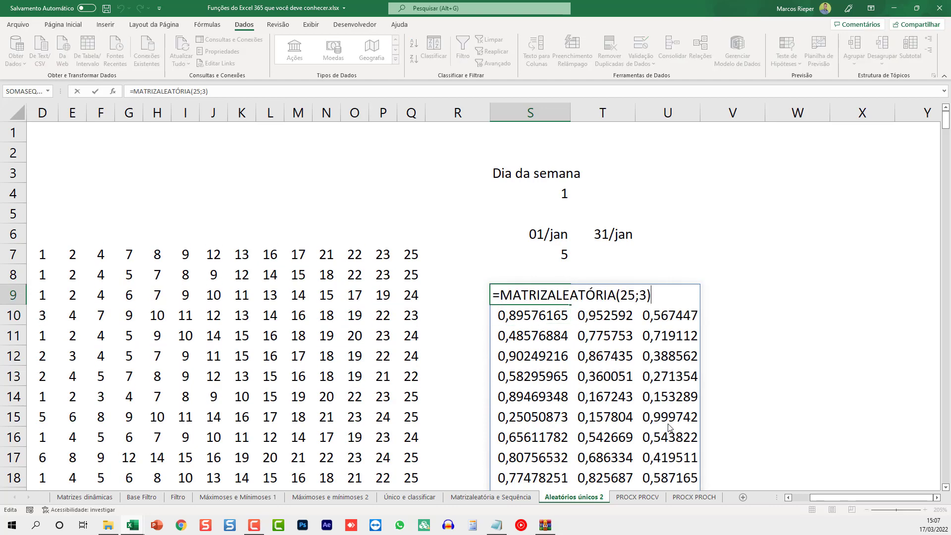
key(Left)
text(;)
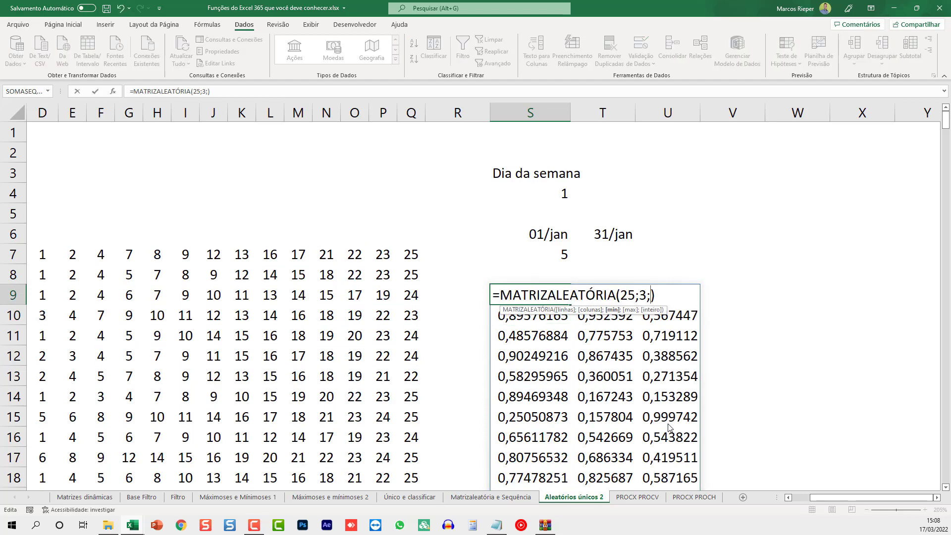
text(1;)
text(25;)
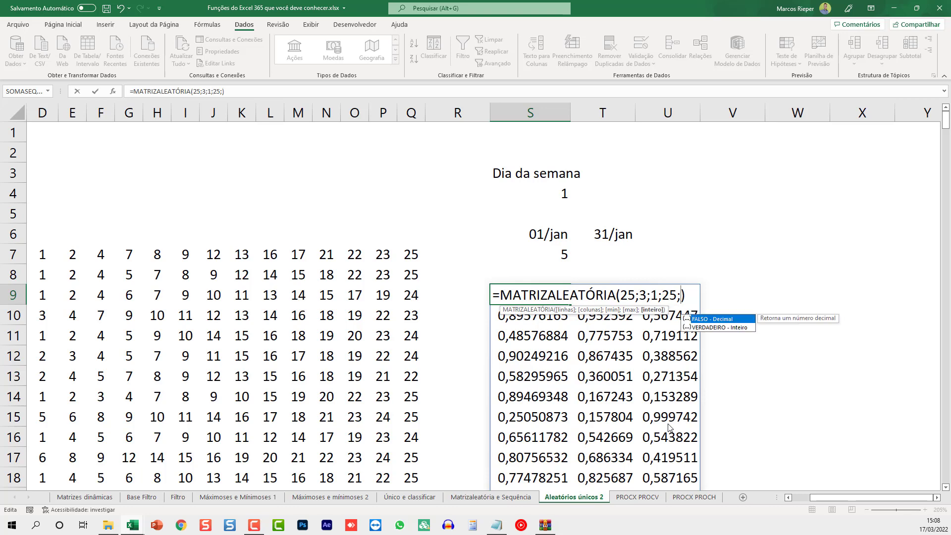
key(Tab)
key(ctrl+Return)
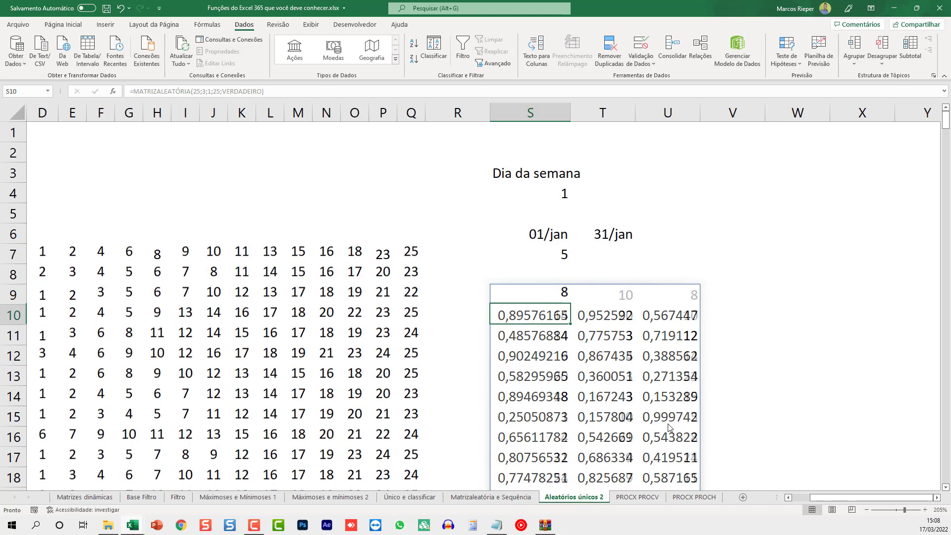
Step: Switch the whole-number argument to FALSO for decimals, then delete the formula from S9
key(F2)
key(Left)
key(ctrl+shift+Left)
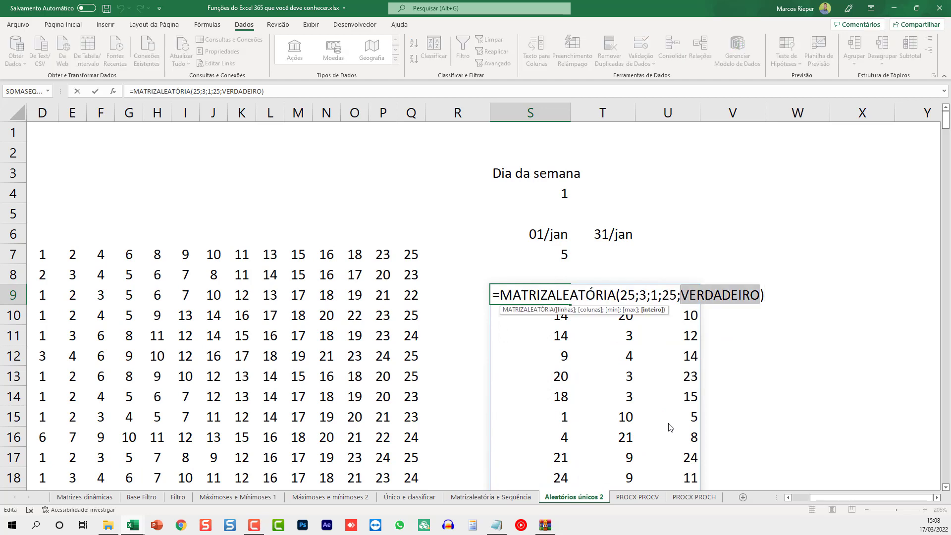
text(false)
key(ctrl+Return)
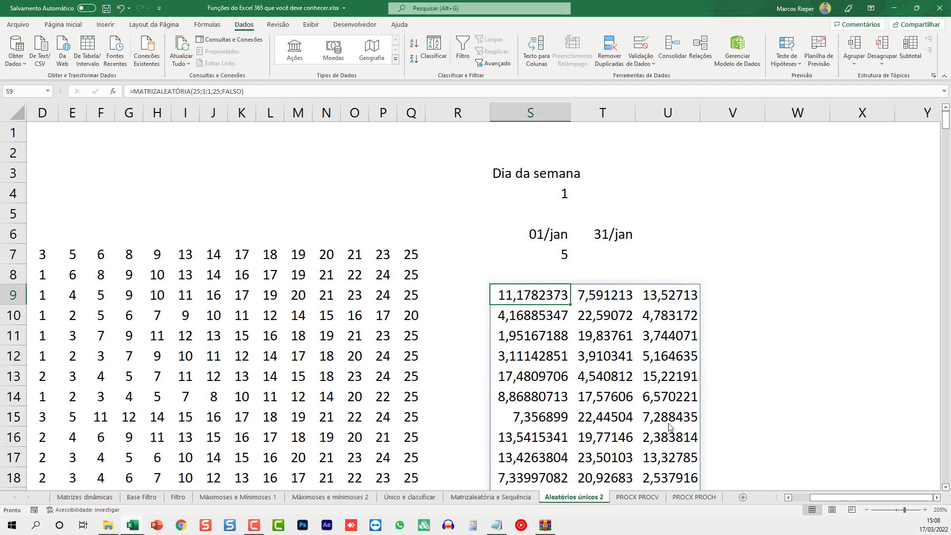
key(Delete)
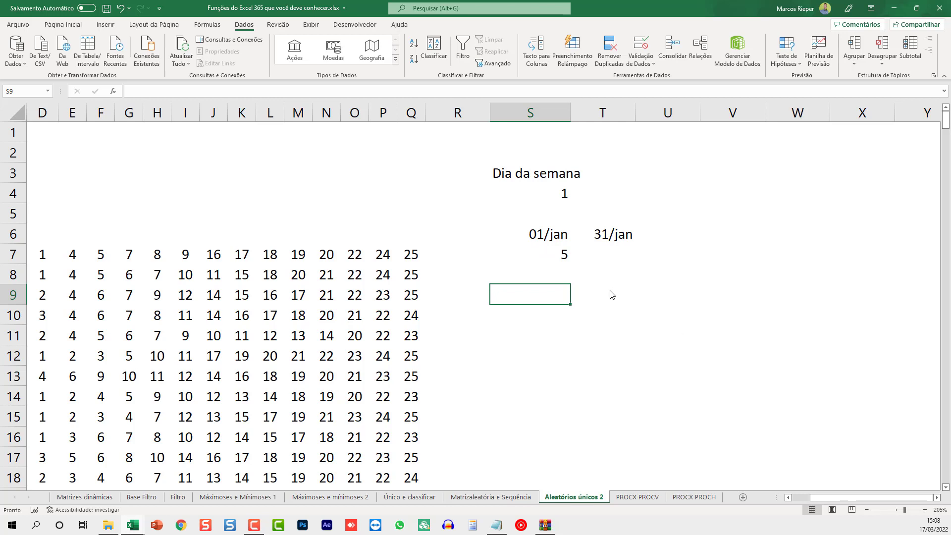
Step: Enter =SEQUÊNCIA(T6-S6+1;;S6) in S9 to list every day from the start date
text(=seque)
key(BackSpace)
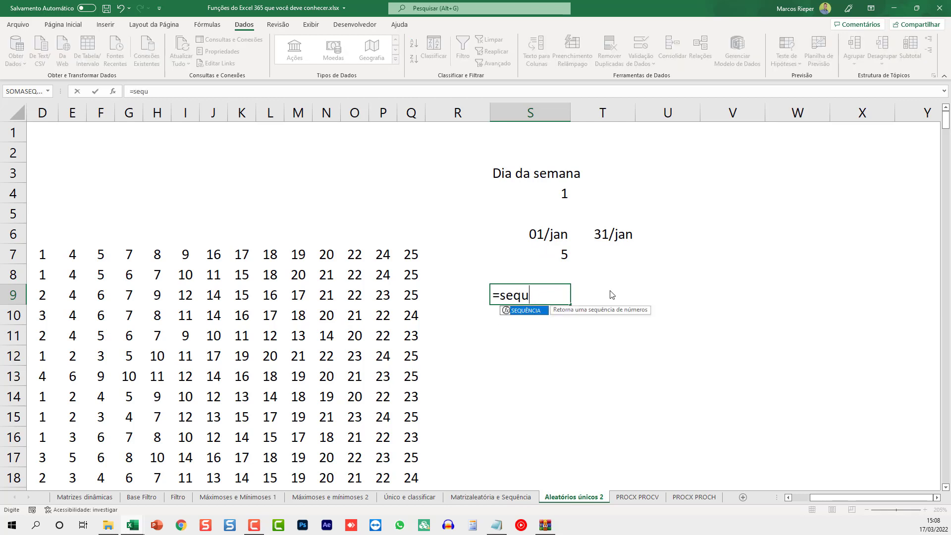
text(ência()
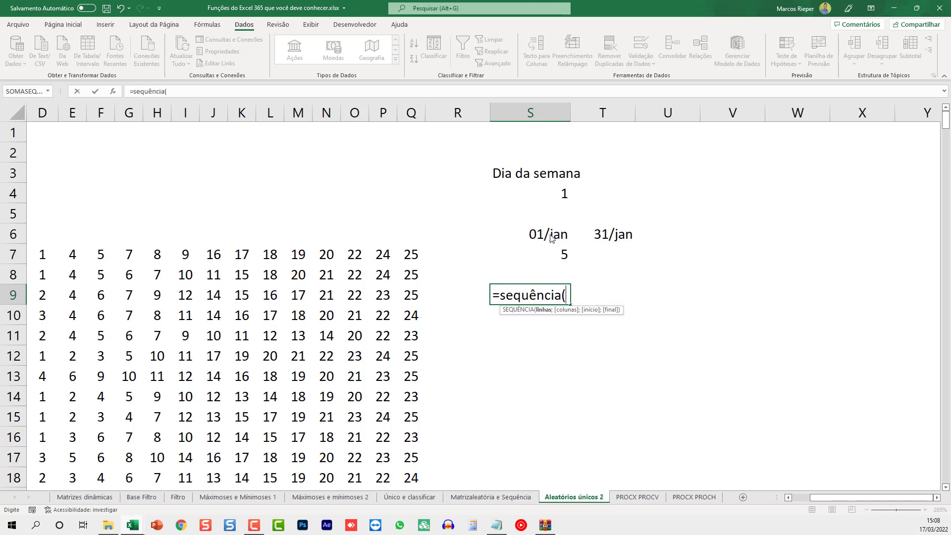
click(619, 235)
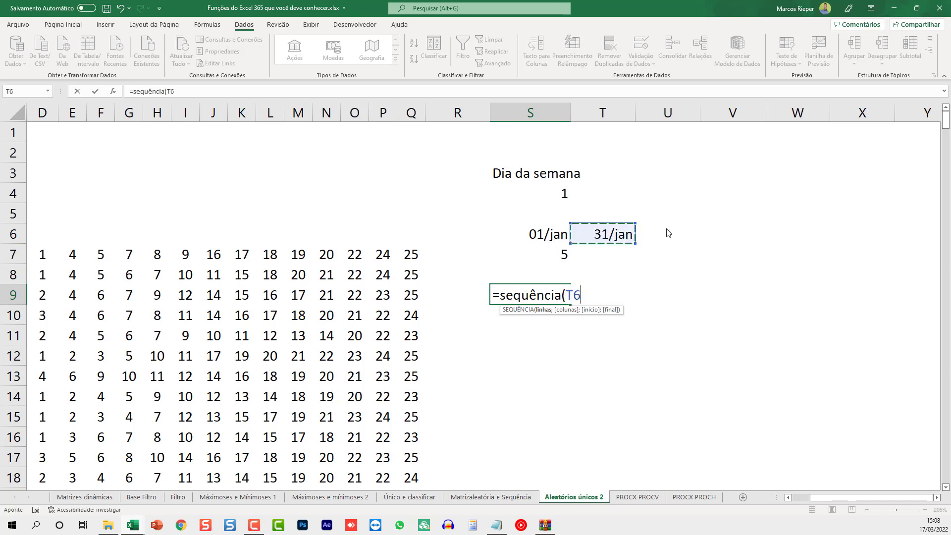
text(-)
click(550, 233)
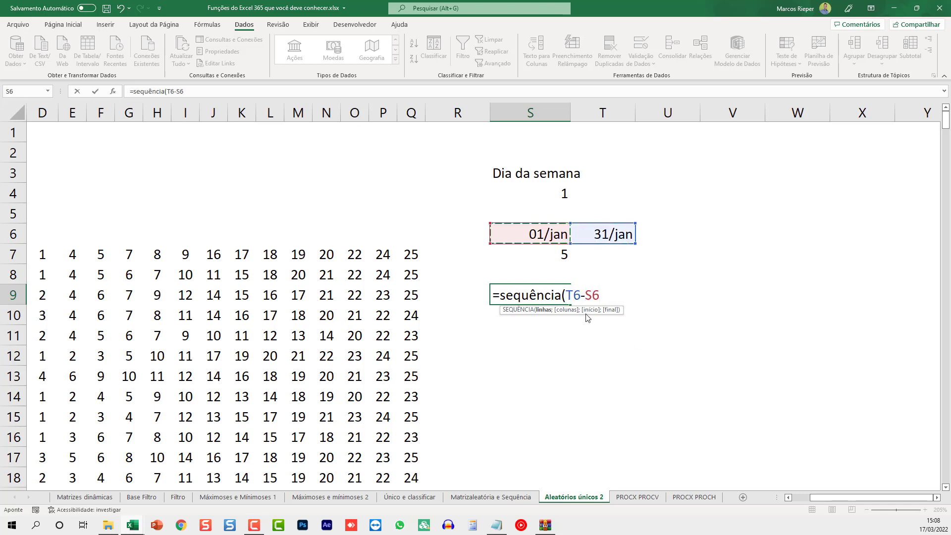
text(+1)
text(;)
text(;)
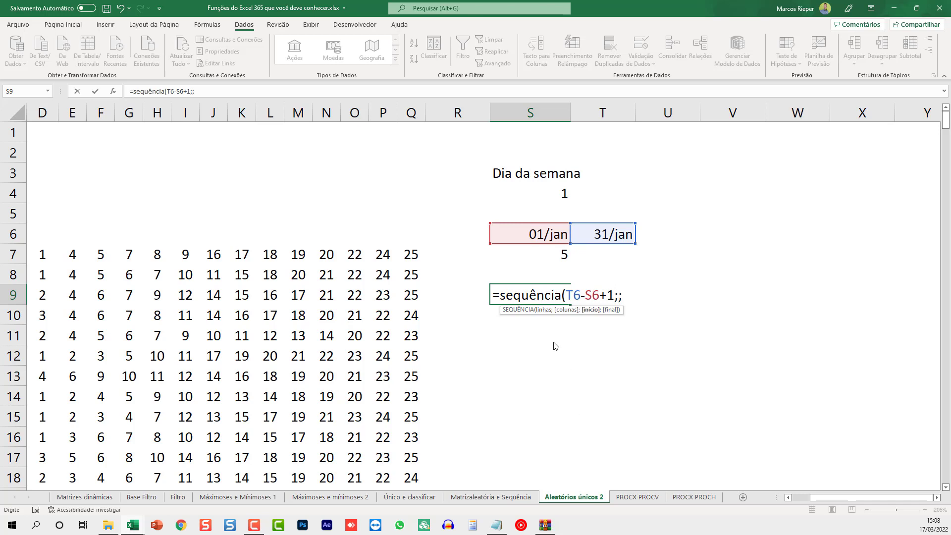
click(534, 235)
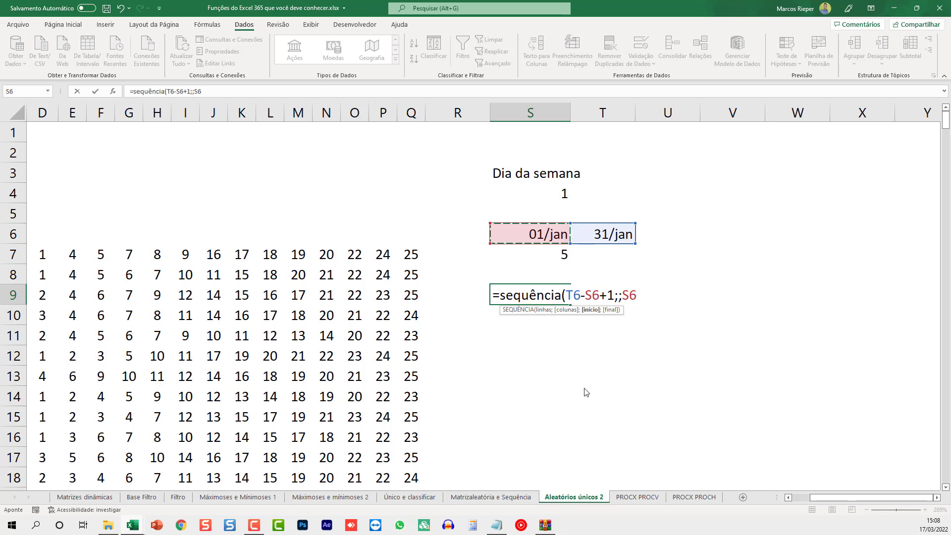
text())
key(Return)
Step: Format the spilled S9 list as dates, showing 01/01/2022 through 31/01/2022
key(Up)
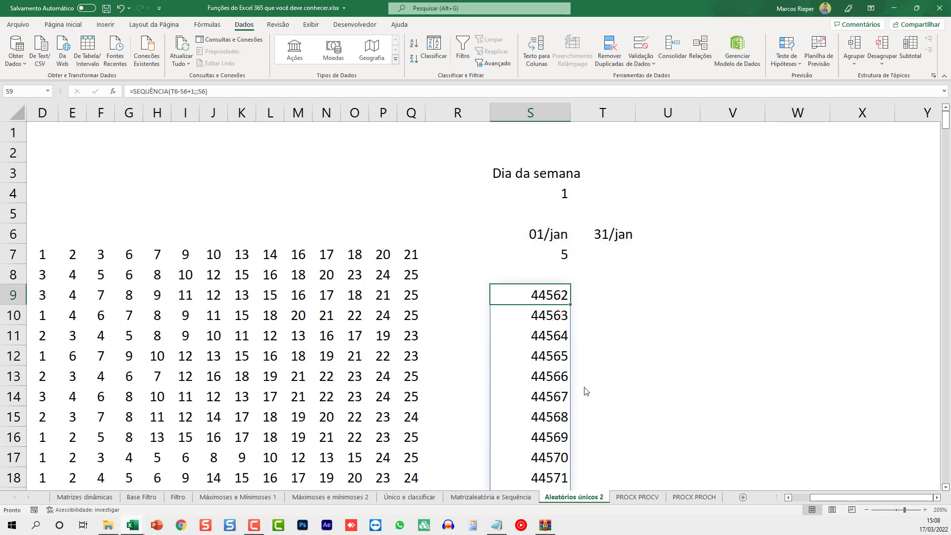
key(ctrl+shift+Down)
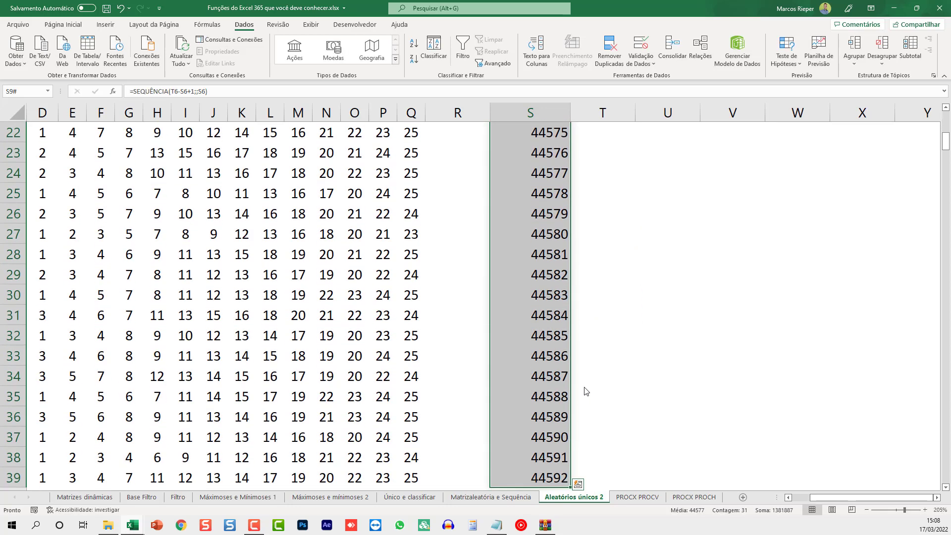
key(ctrl+1)
click(372, 213)
key(Return)
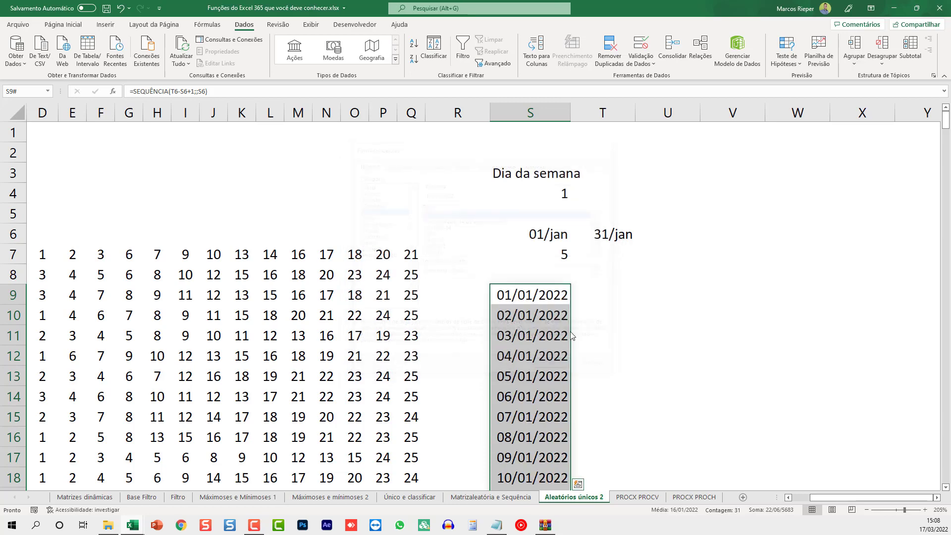
scroll(622, 384, down, 2)
scroll(621, 384, down, 3)
scroll(622, 391, down, 3)
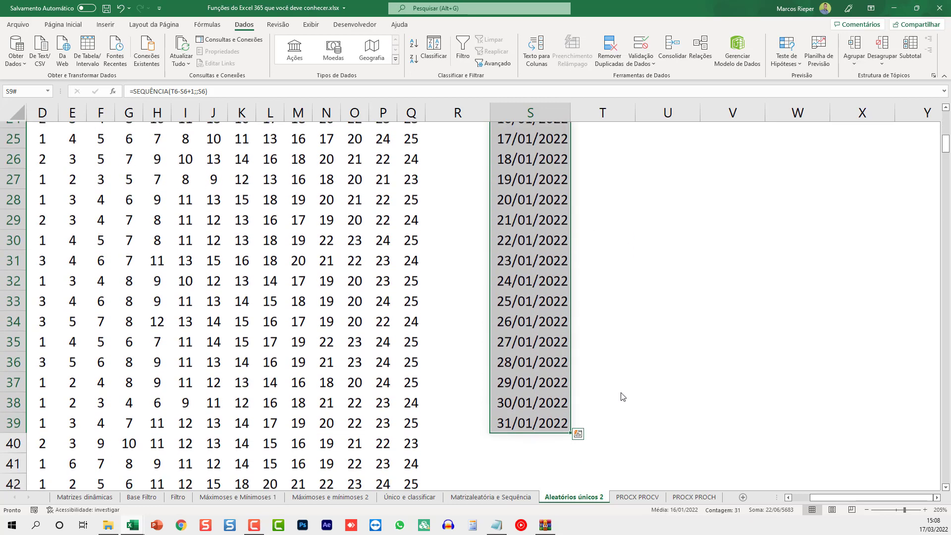
scroll(622, 395, up, 8)
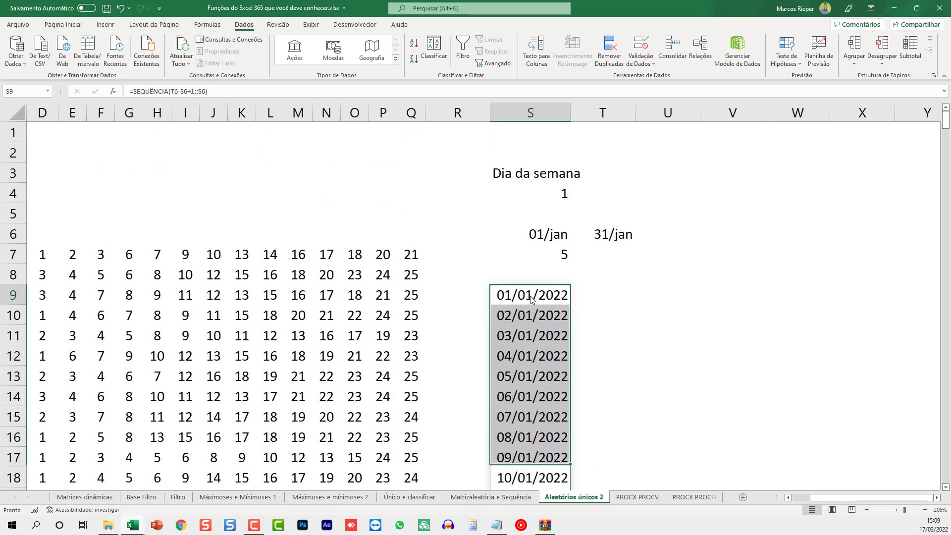
key(Down)
key(Down)
key(Down)
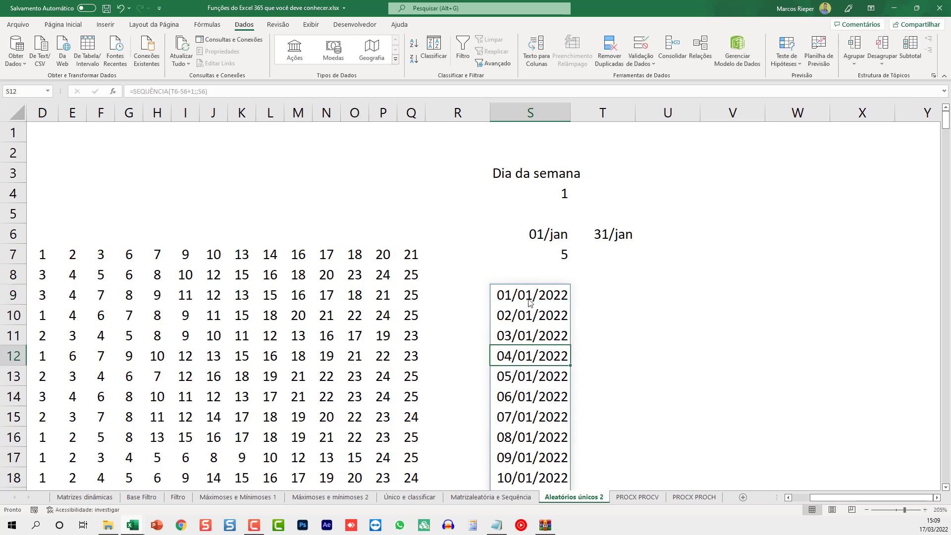
Step: Change the start date in S6 to 1/2 (1 February)
double_click(529, 302)
key(Escape)
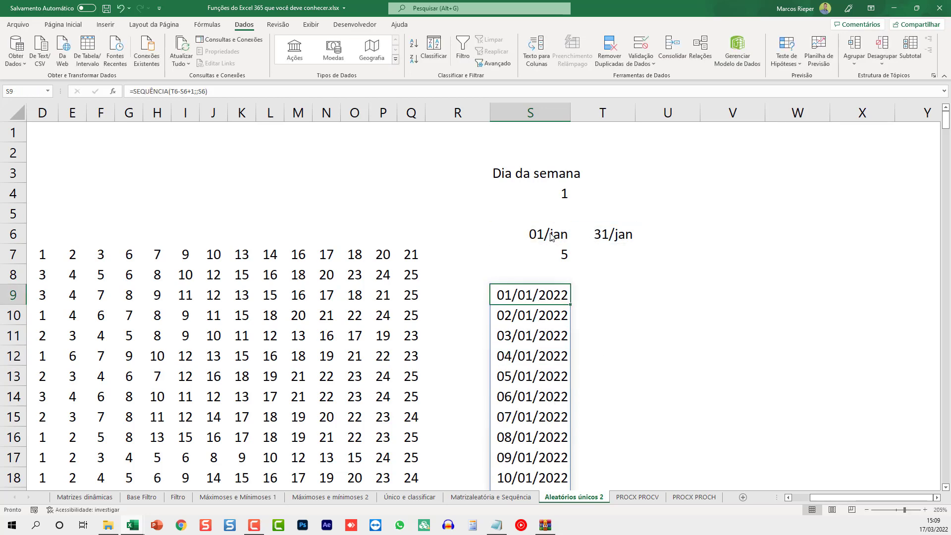
click(551, 238)
text(1/2)
key(Return)
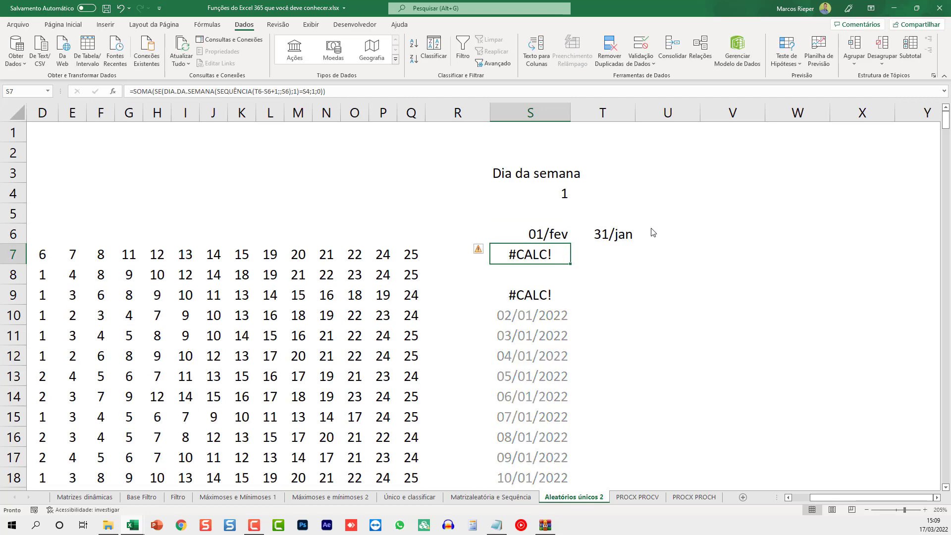
Step: Set the end date in T6 to 28/2, so the list runs through 28/02/2022
key(Up)
key(Right)
text(3)
key(Escape)
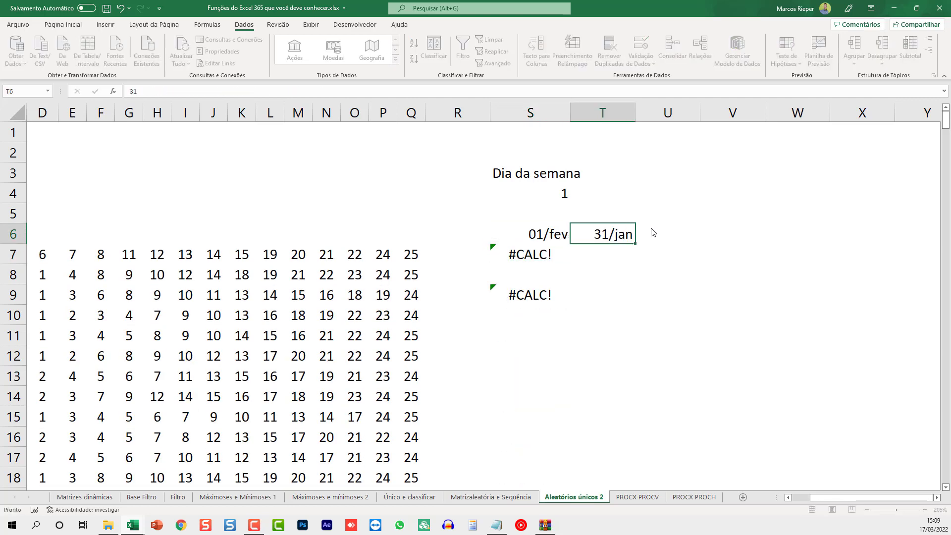
text(28/2)
key(ctrl+Return)
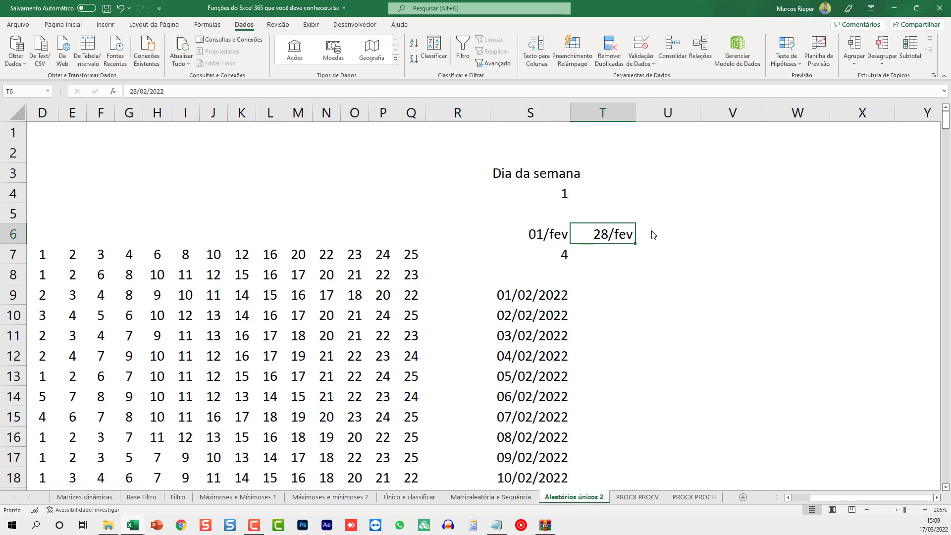
scroll(546, 354, down, 1)
scroll(547, 354, down, 4)
scroll(546, 354, down, 3)
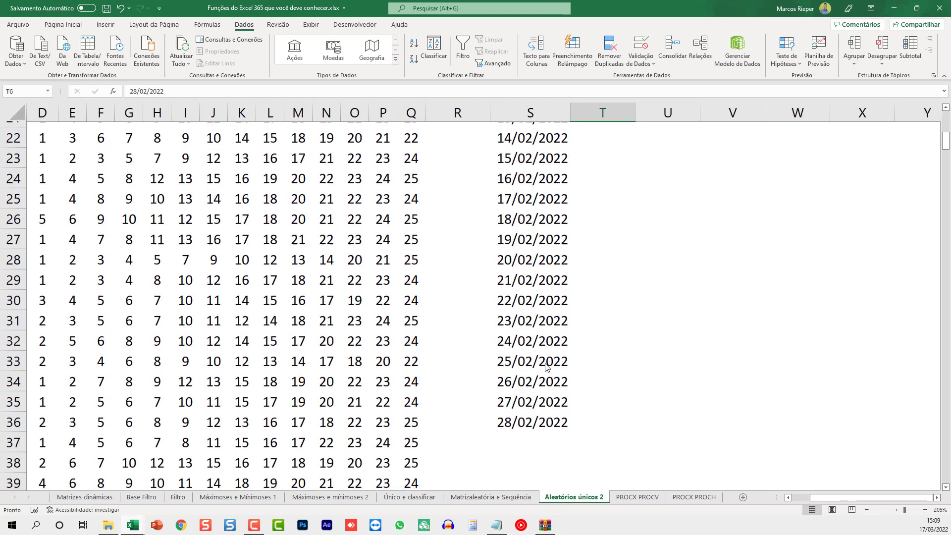
scroll(549, 322, up, 4)
scroll(557, 277, up, 3)
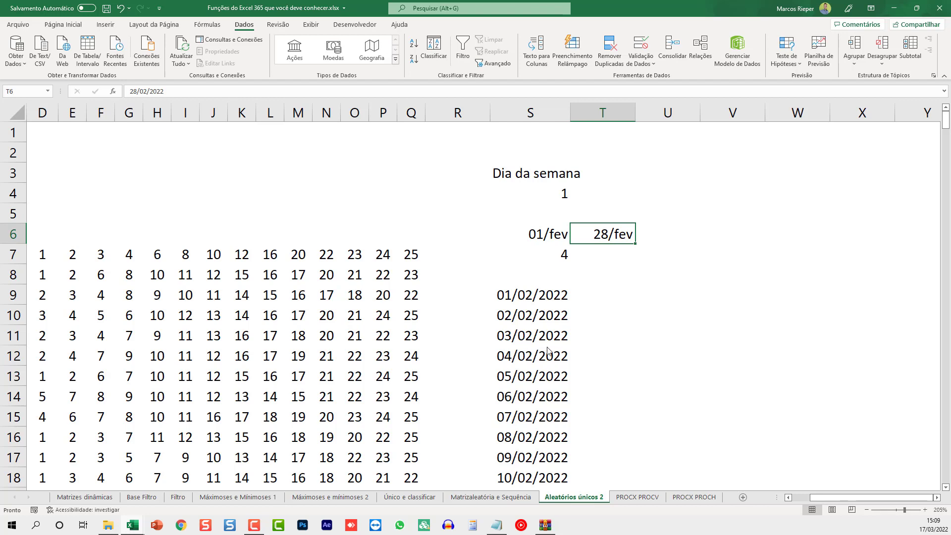
double_click(529, 299)
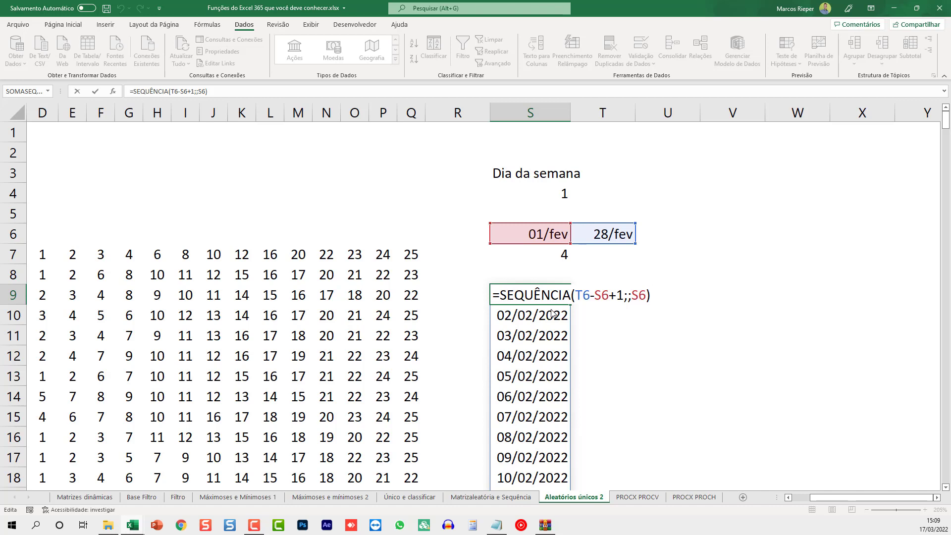
Step: Wrap the S9 formula in DIA.DA.SEMANA to get each date's weekday number
click(500, 297)
text(DI)
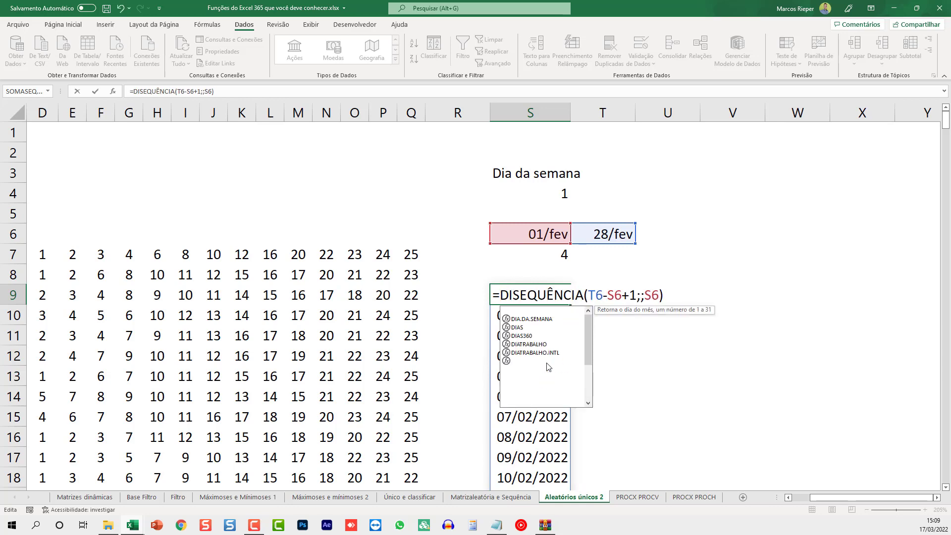
text(A.A)
key(BackSpace)
text(DA)
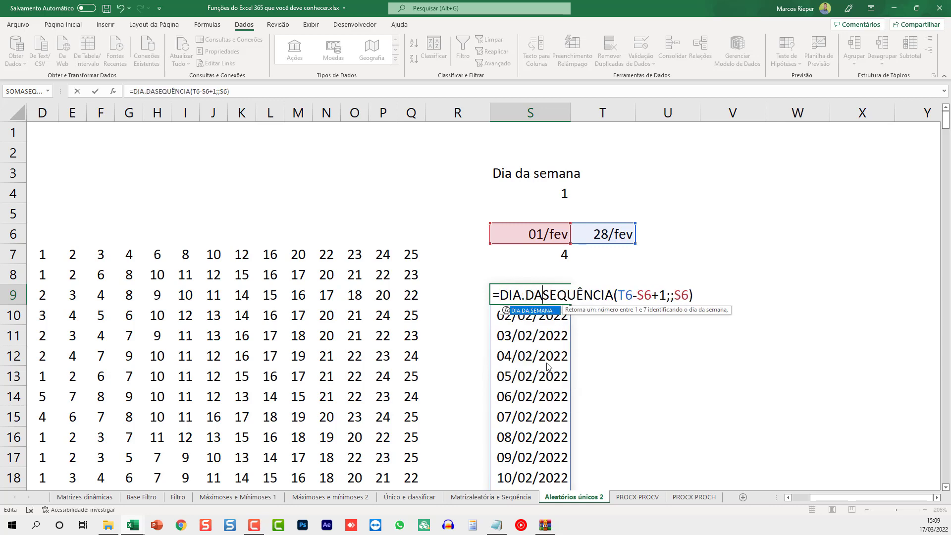
text(.SEMANA()
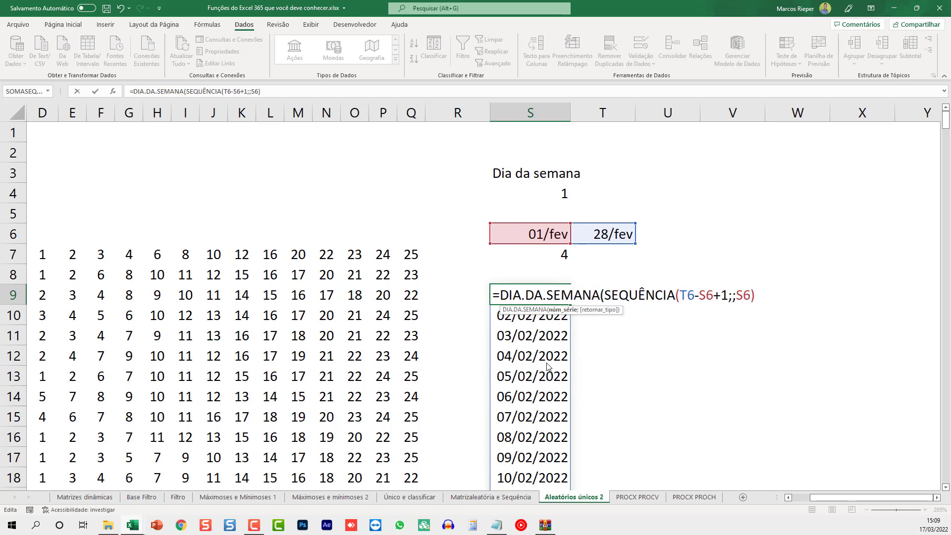
text())
key(ctrl+Return)
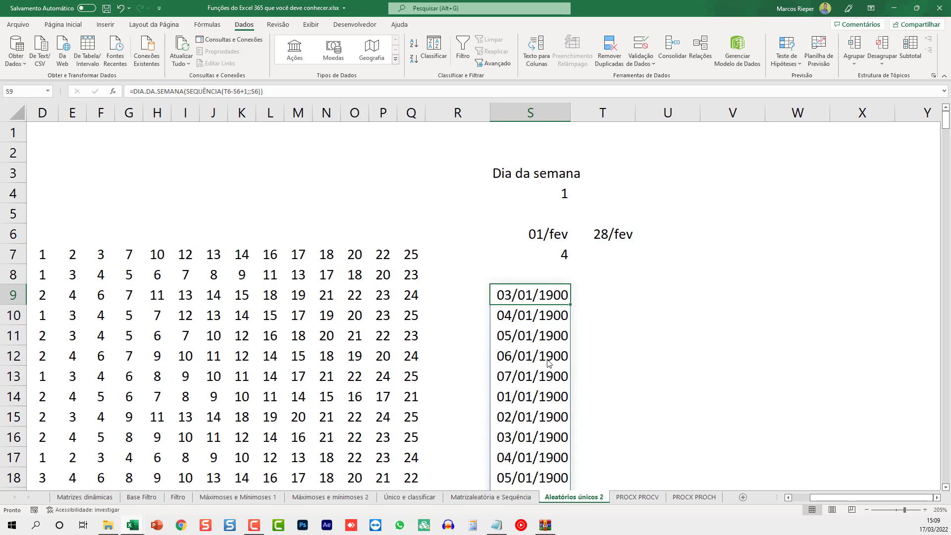
Step: Format the spilled weekday results as plain numbers with no decimals
key(ctrl+shift+Down)
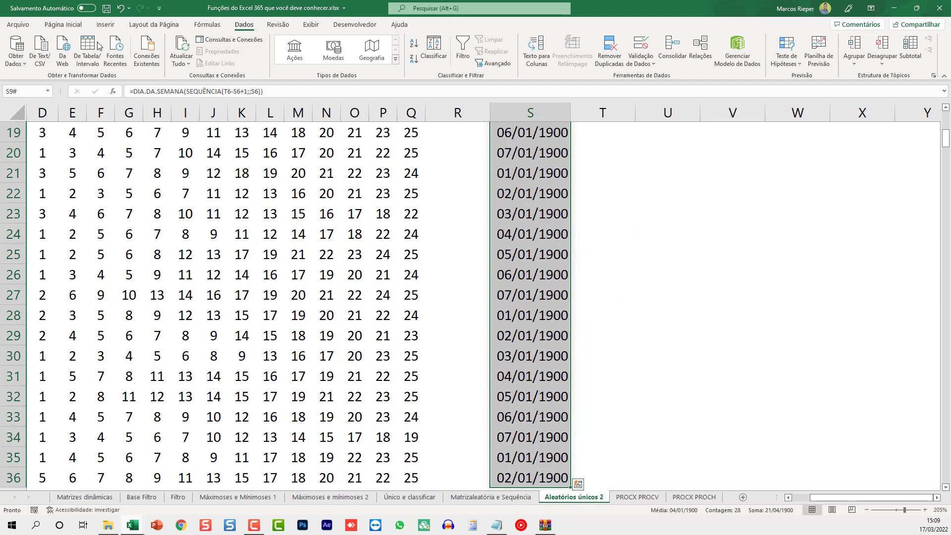
click(63, 25)
click(436, 61)
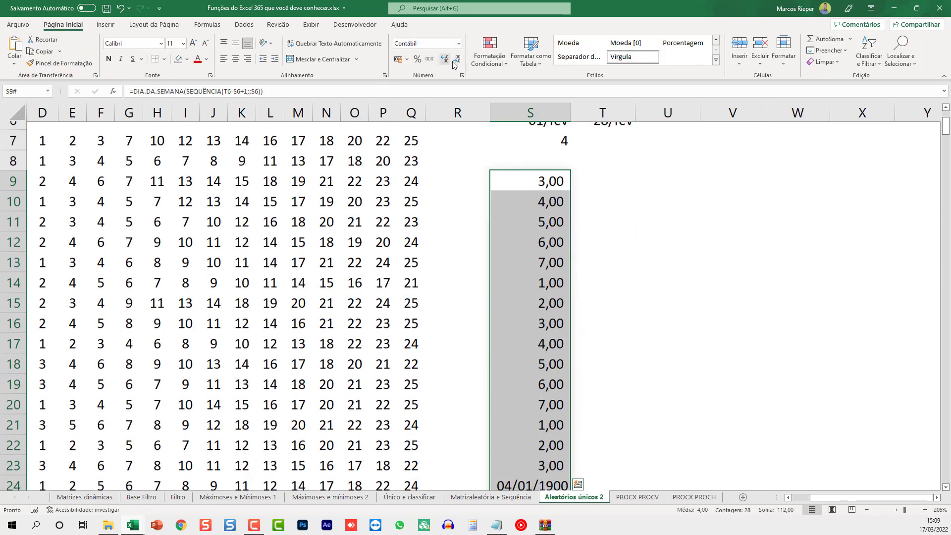
click(457, 59)
click(457, 59)
click(539, 295)
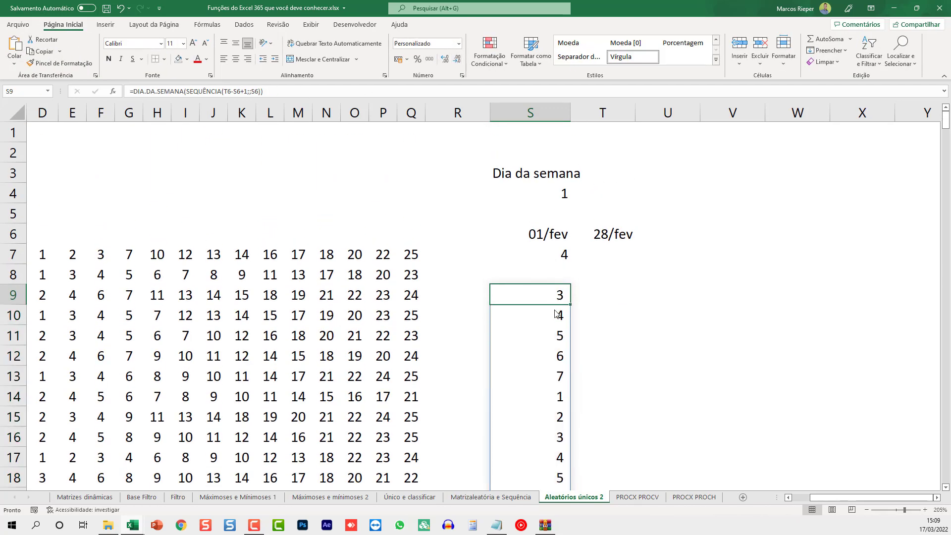
click(546, 401)
scroll(546, 436, down, 3)
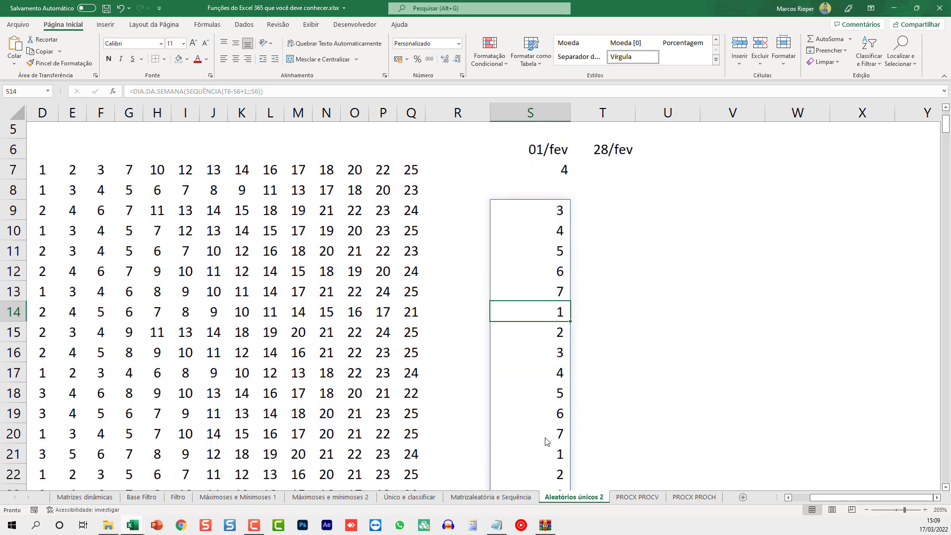
scroll(546, 440, down, 2)
scroll(495, 440, up, 3)
click(531, 293)
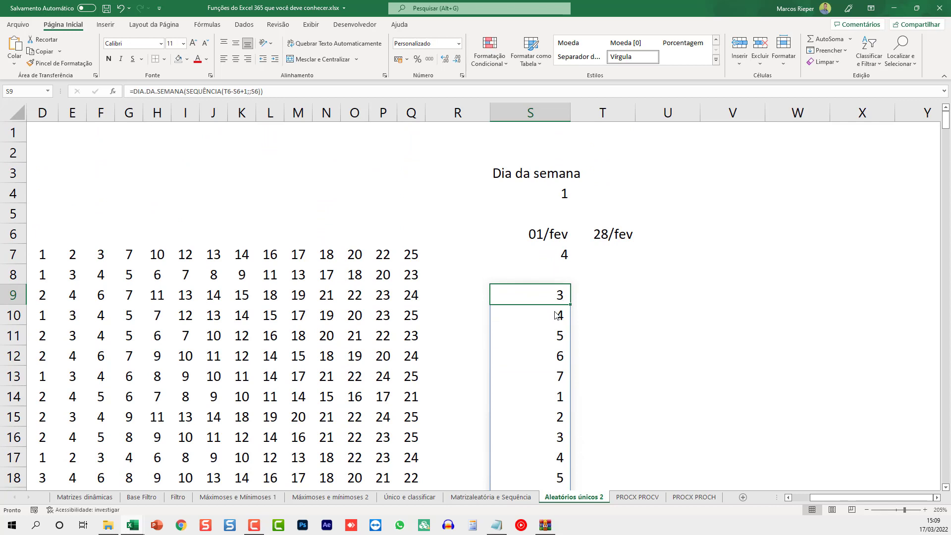
key(F2)
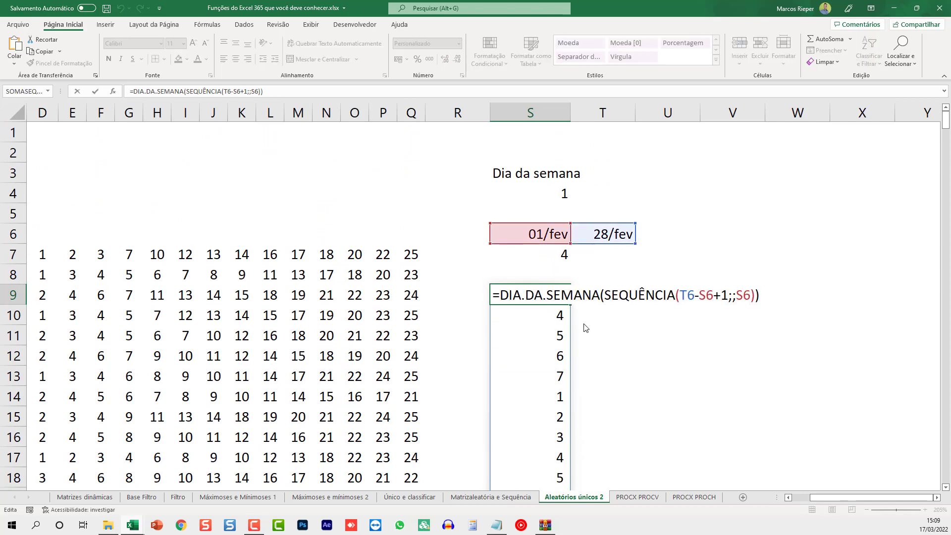
Step: Wrap the weekday formula in SE so days equal to S4 return 1, others 0
text(SE)
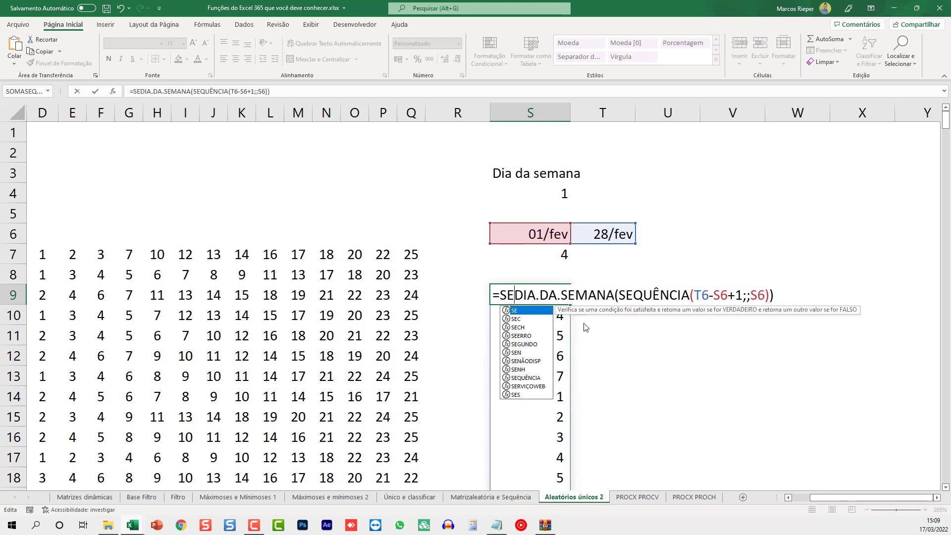
text(()
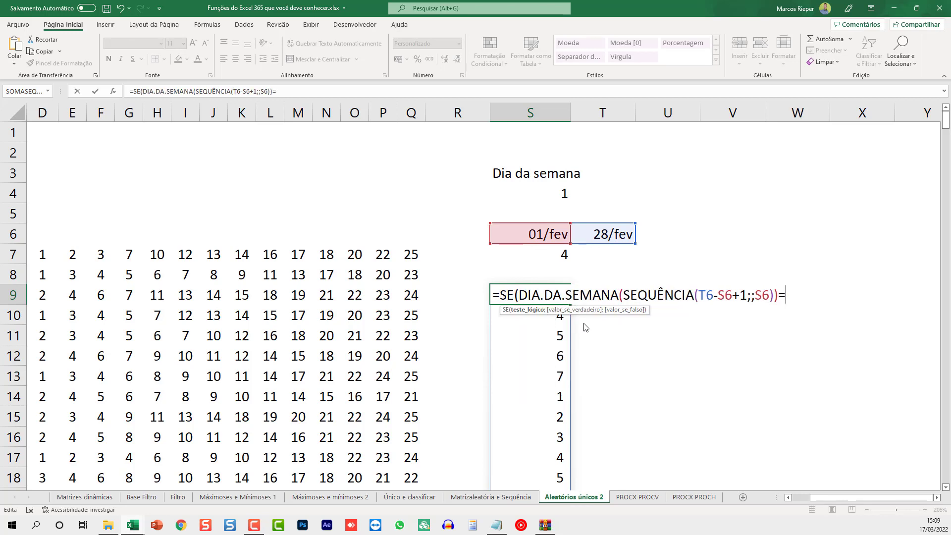
click(550, 203)
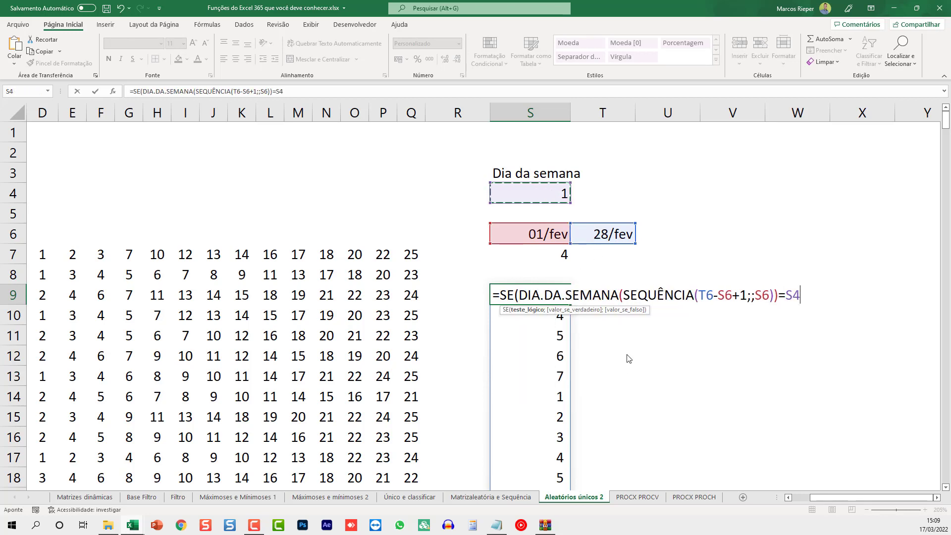
text(;)
text(1;0)
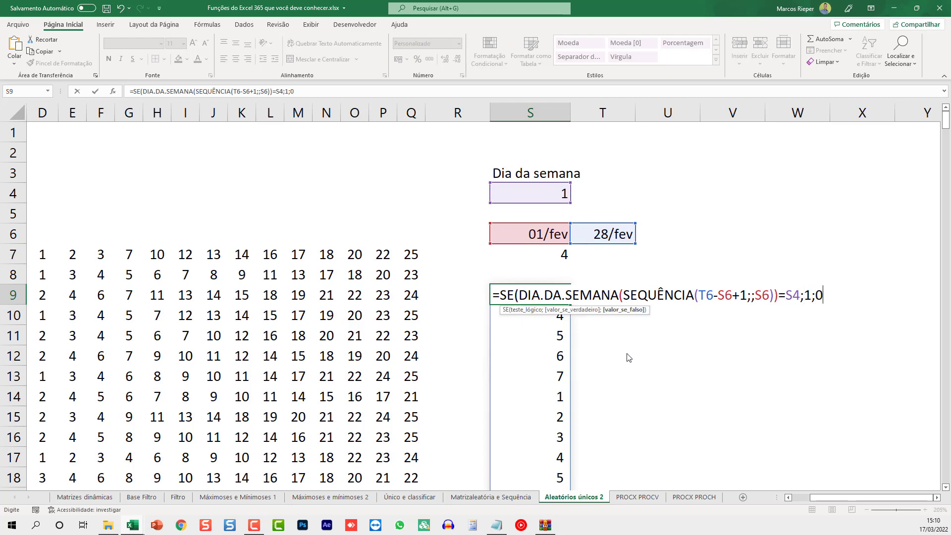
key(ctrl+Return)
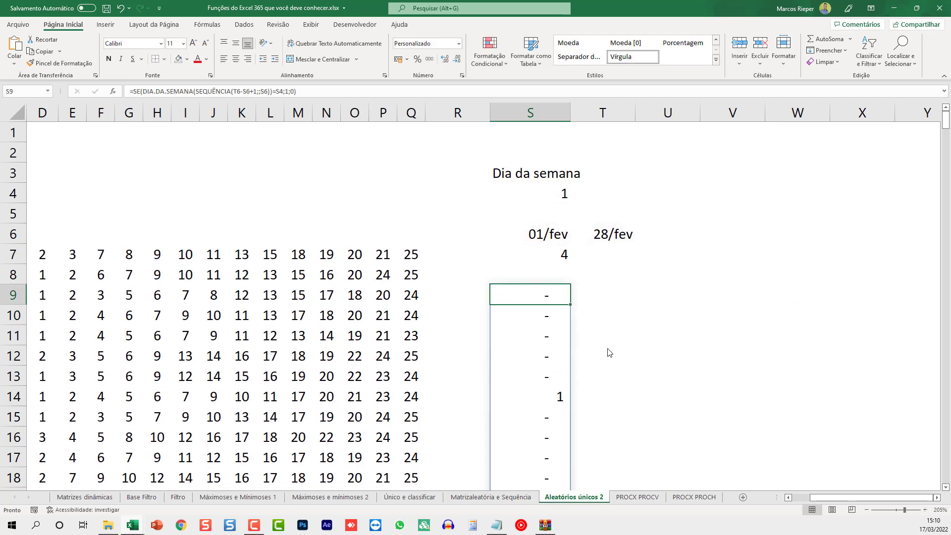
Step: Try weekday values 2 through 7 in S4, then set it back to 1
click(548, 196)
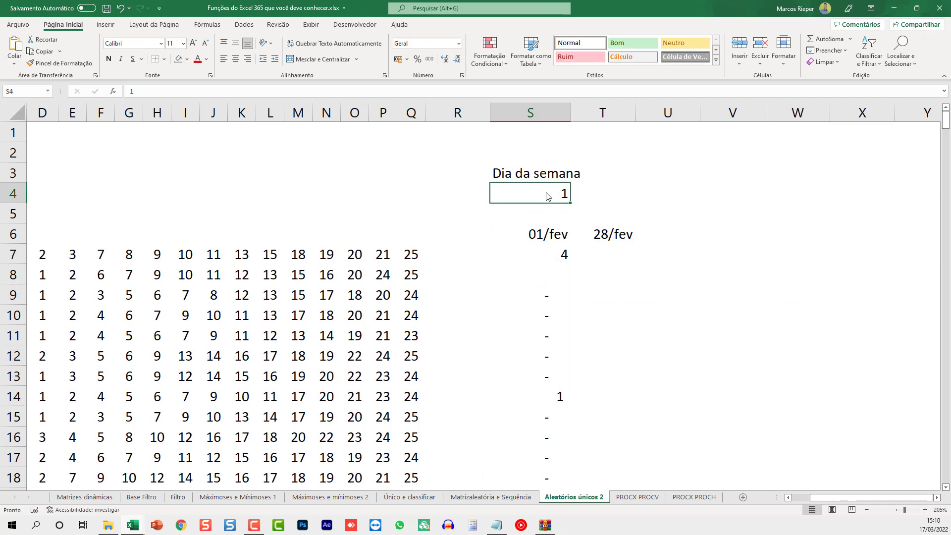
text(2)
key(Return)
key(Up)
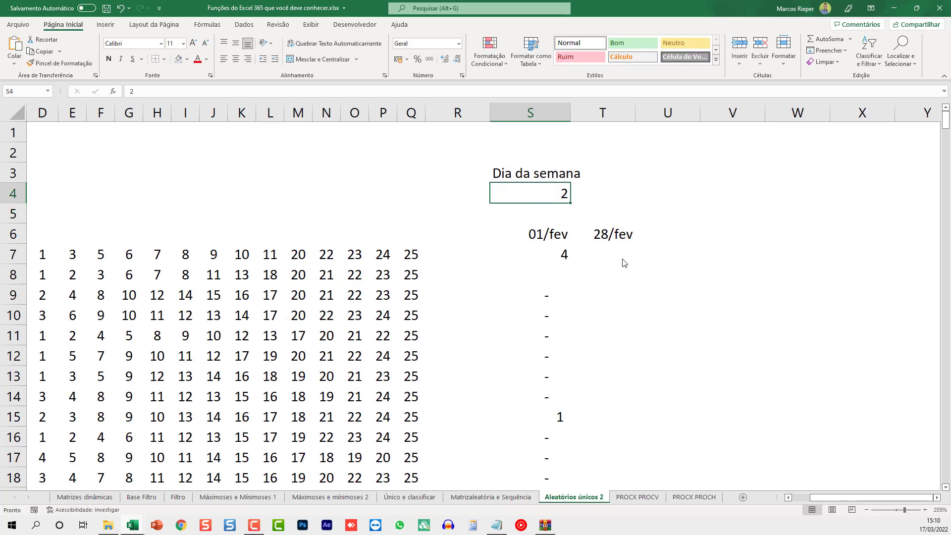
text(3)
key(Return)
key(Up)
text(4)
text(5)
key(Return)
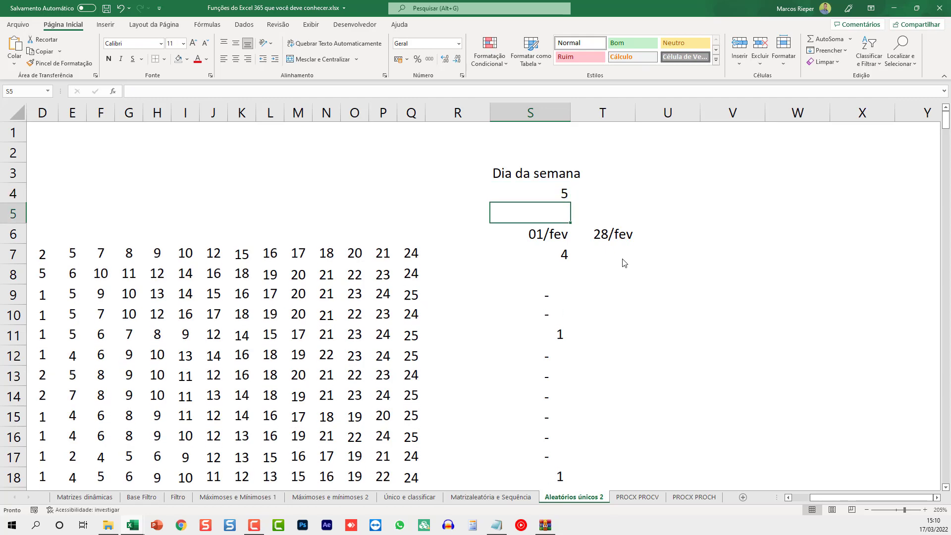
key(Up)
text(6)
key(Return)
key(Up)
text(7)
key(Return)
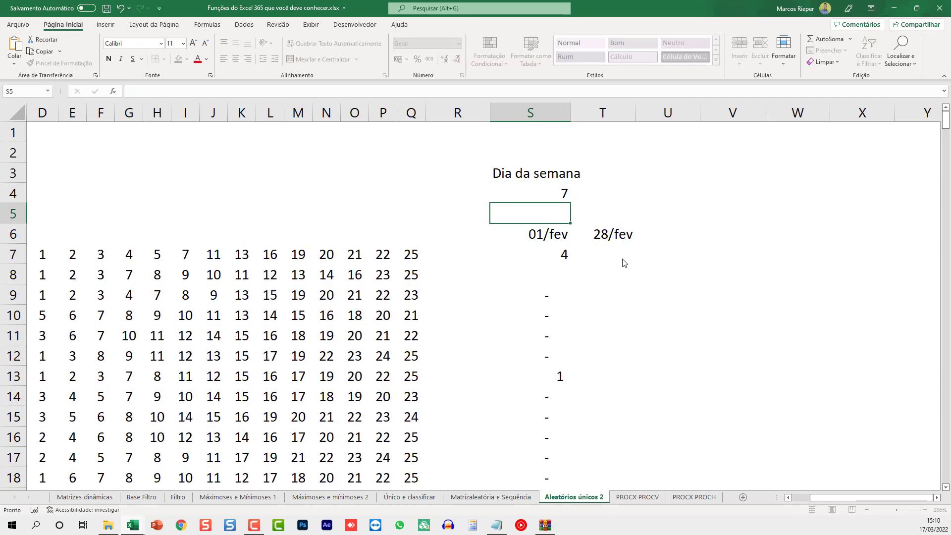
key(Up)
text(1)
key(Return)
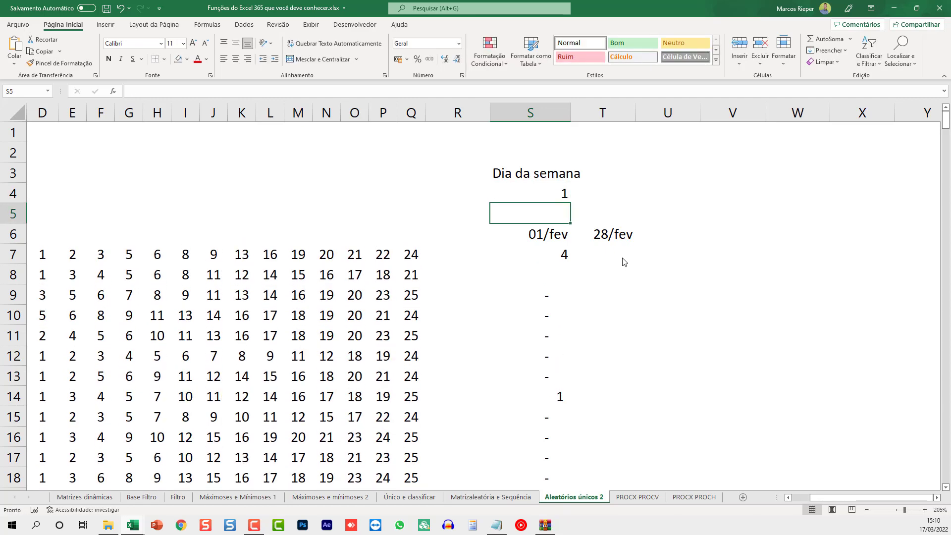
Step: Wrap the S9 formula in SOMA to total the matching days into one count
click(555, 297)
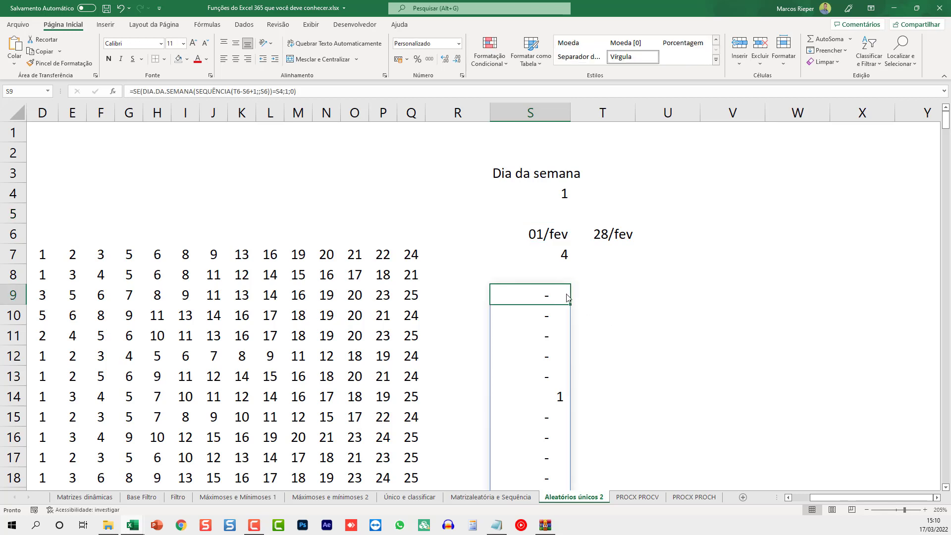
key(F2)
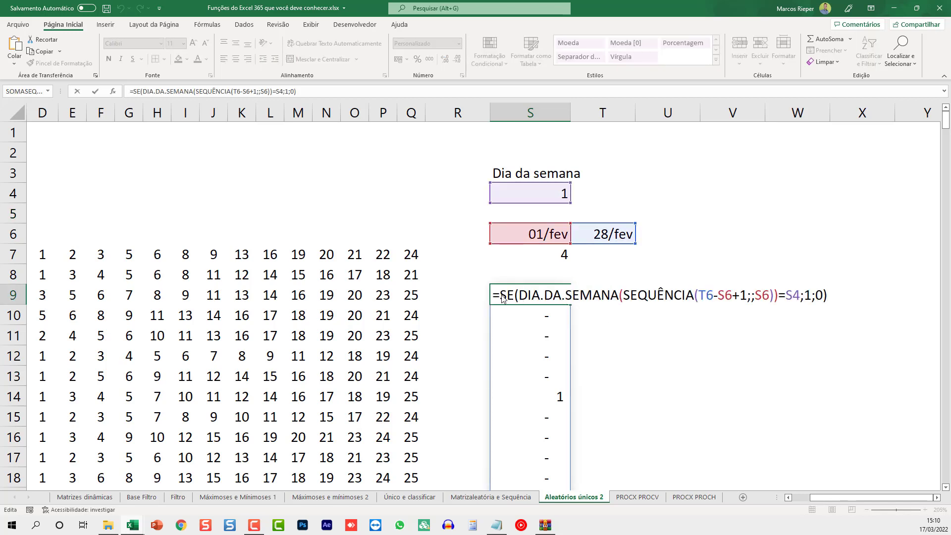
click(500, 296)
text(SOMA()
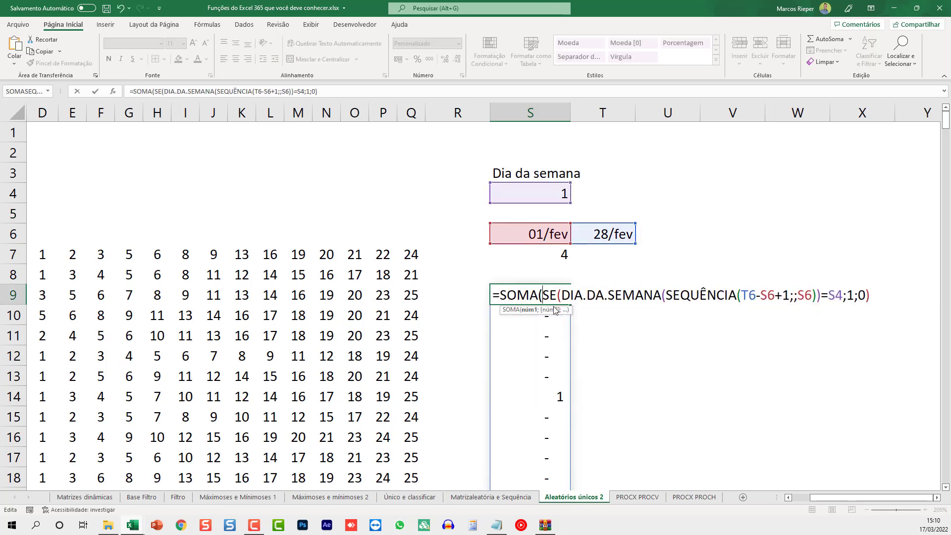
text())
key(ctrl+Return)
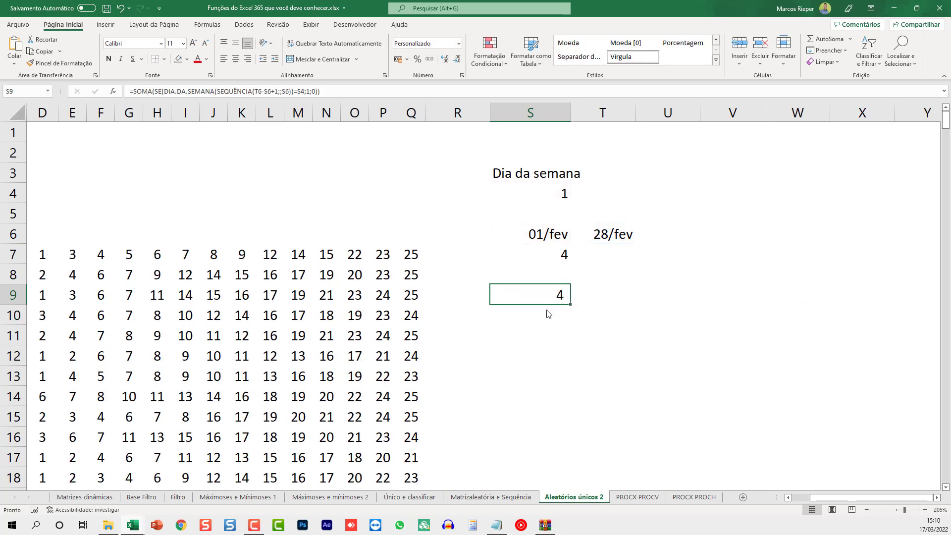
Step: Change the end date in T6 to 31/05
drag(546, 235, 577, 234)
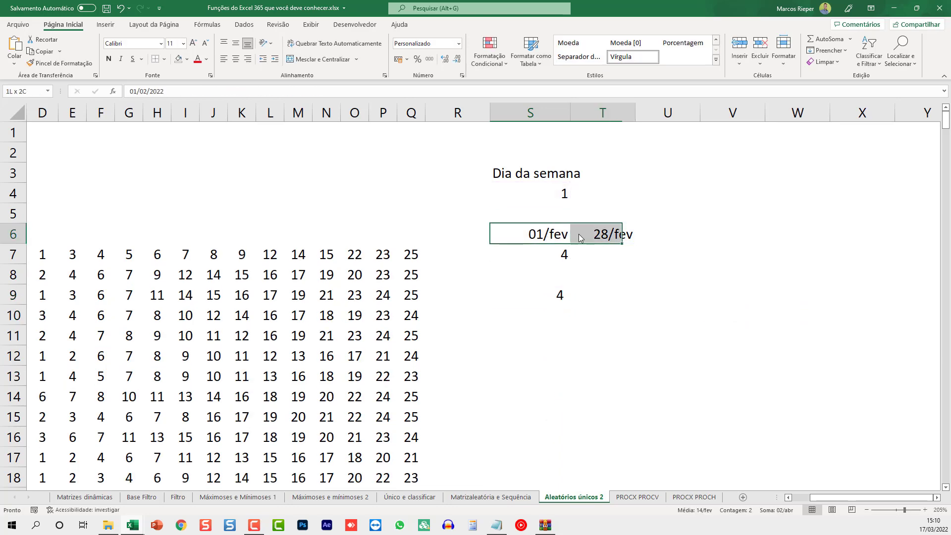
click(604, 236)
text(31/05)
key(Return)
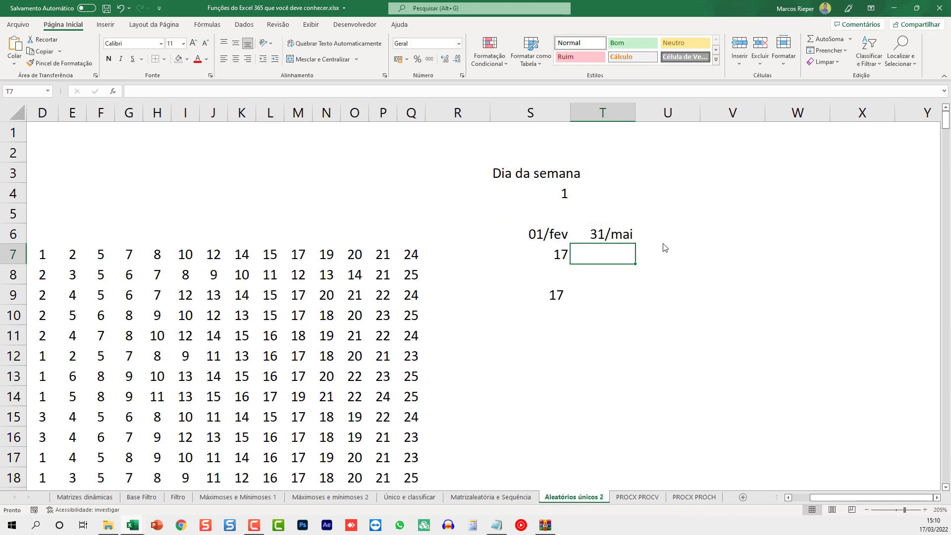
key(Up)
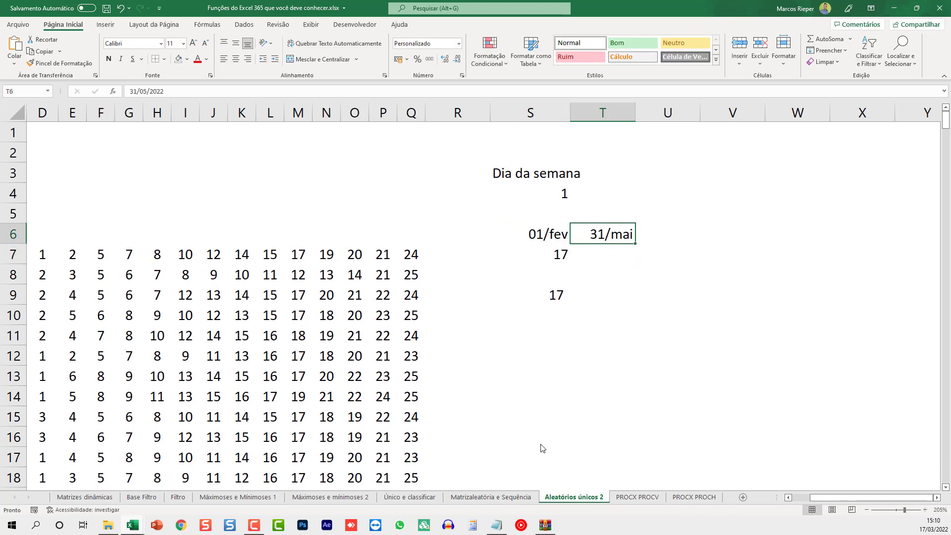
click(563, 299)
Step: Try weekday values 2 through 7 in S4, ending with 17 days for weekday 7
click(561, 198)
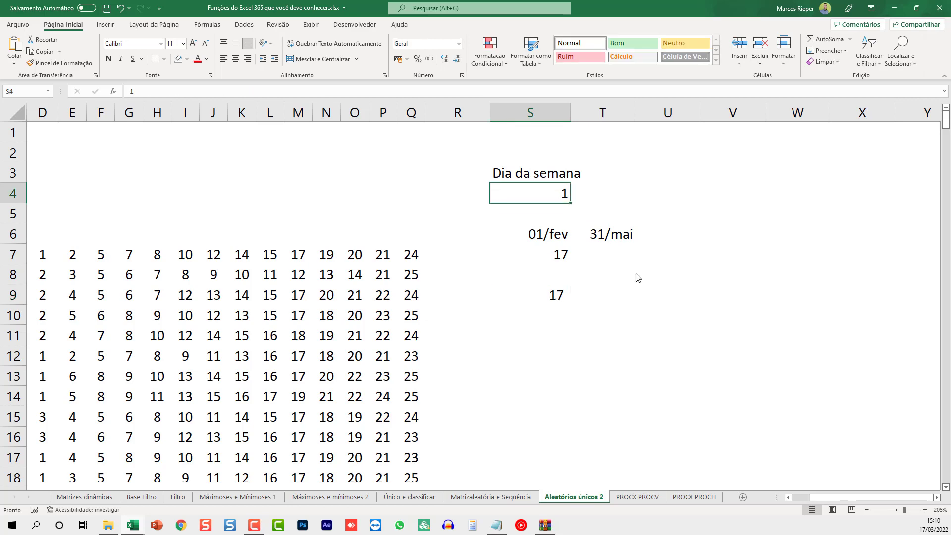
text(2)
key(Return)
key(Up)
text(3)
key(Return)
key(Up)
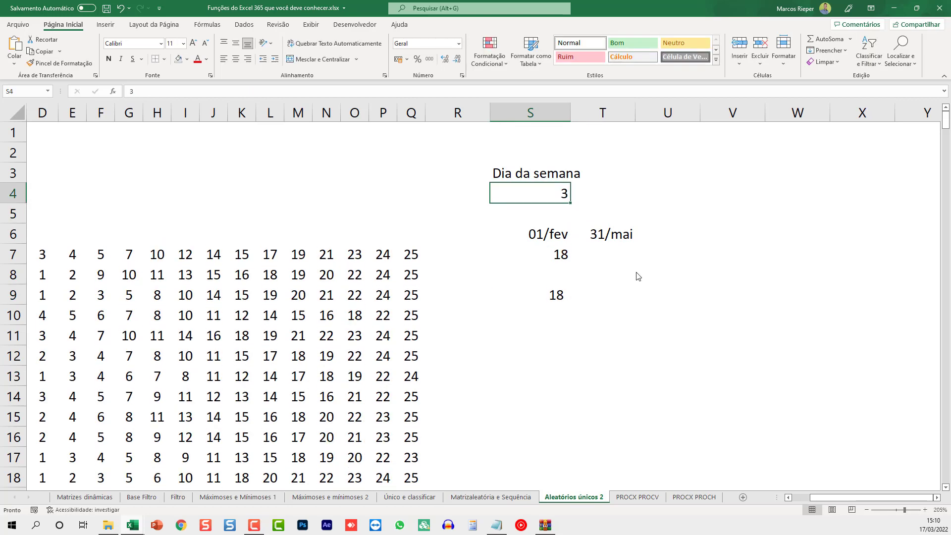
text(4)
key(Return)
key(Up)
text(5)
key(Return)
key(Up)
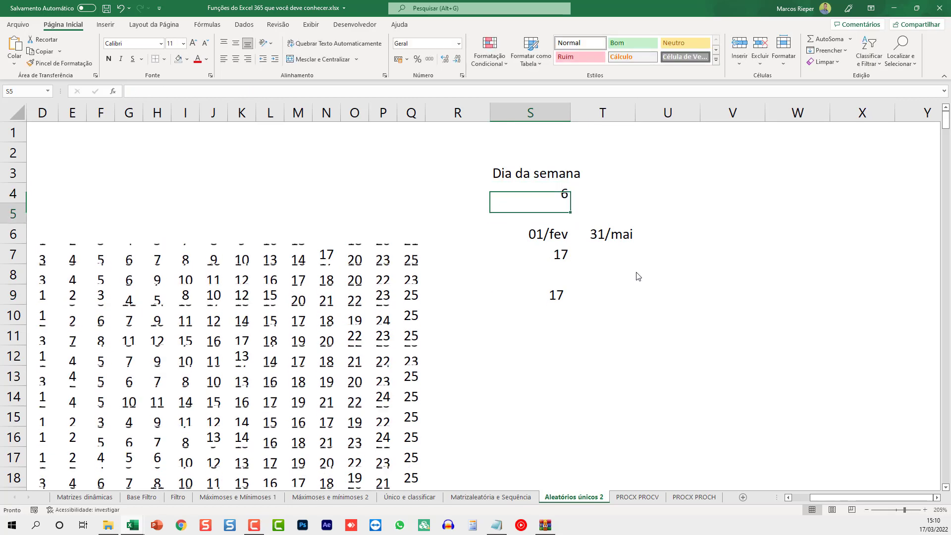
text(6)
key(Return)
key(Up)
text(7)
key(Return)
key(Up)
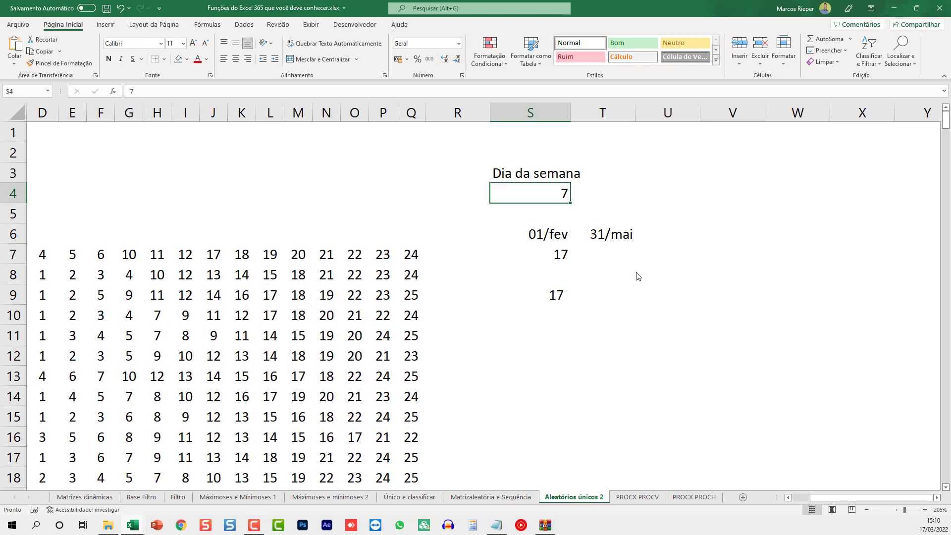
Step: Go to the PROCX PROCV sheet, zoom in, and scroll right to the ID/Telefone/E-MAIL/CPF table
click(638, 497)
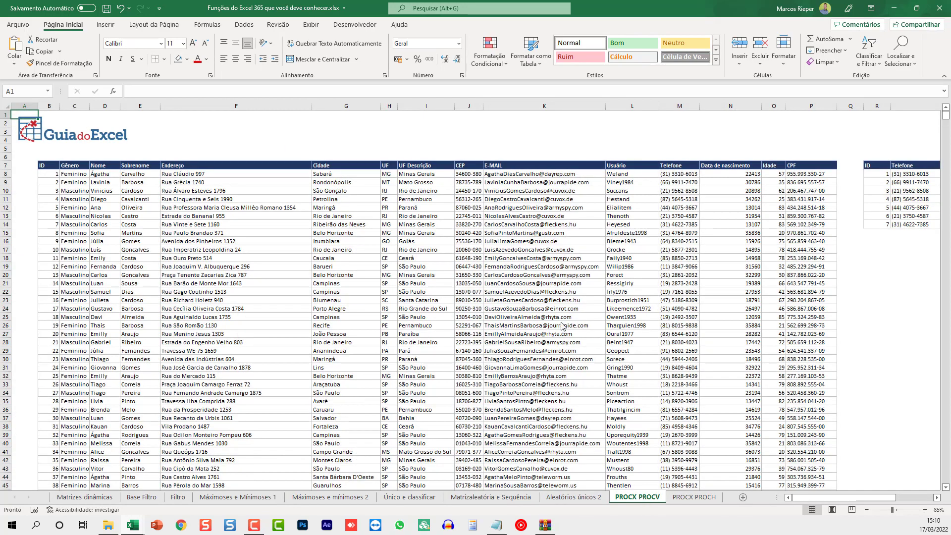
ctrl+scroll(405, 282, up, 5)
ctrl+scroll(405, 282, up, 1)
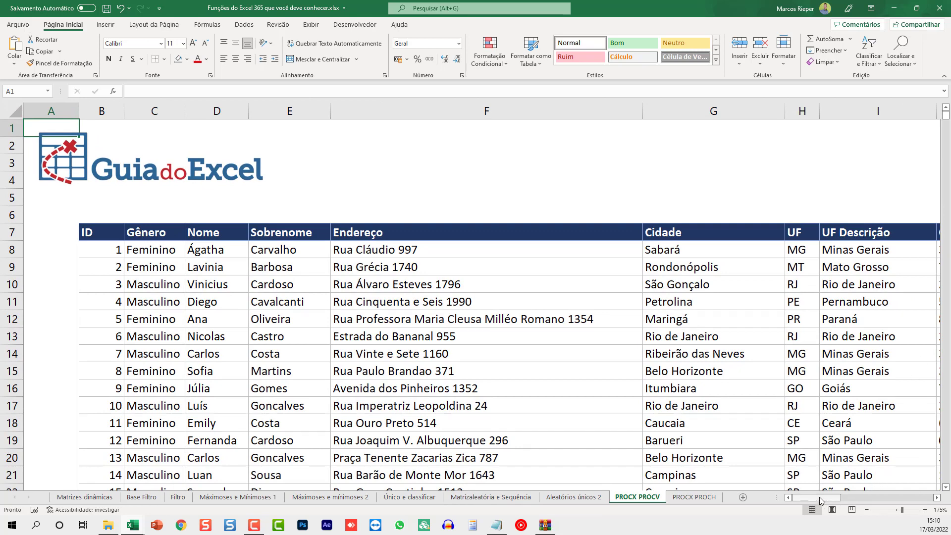
drag(819, 502, 916, 509)
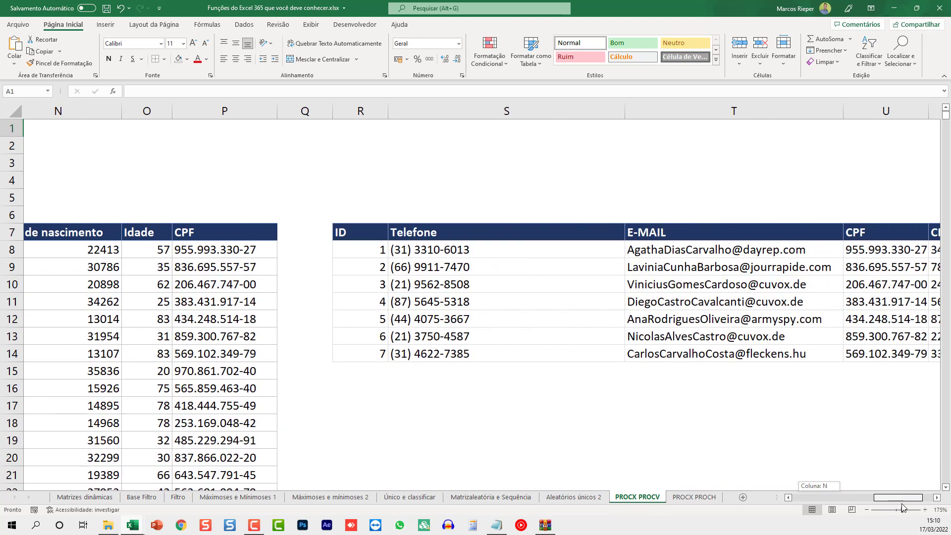
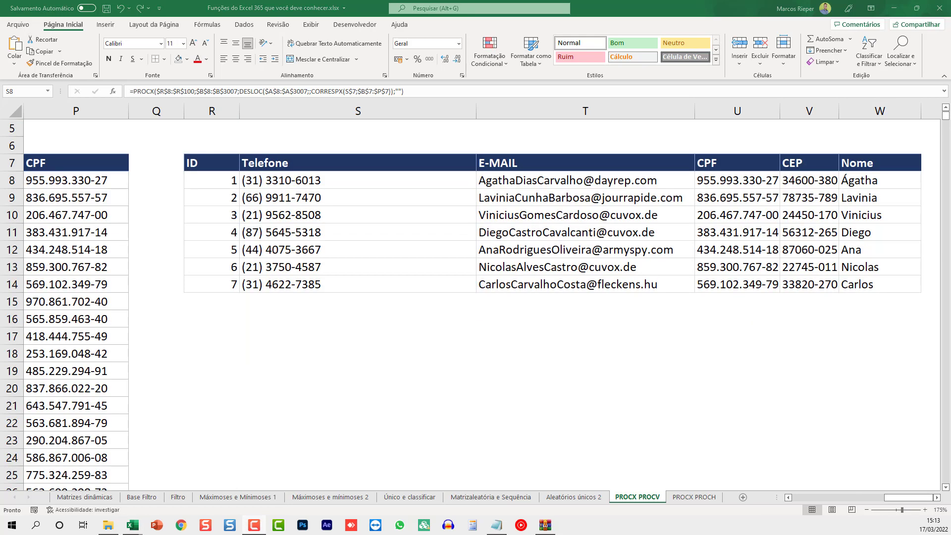
Step: Clear the old lookup results in S8:W8 and start a new formula in S8
mouse_move(334, 184)
mouse_down()
mouse_move(736, 207)
mouse_move(882, 180)
mouse_up()
key(Delete)
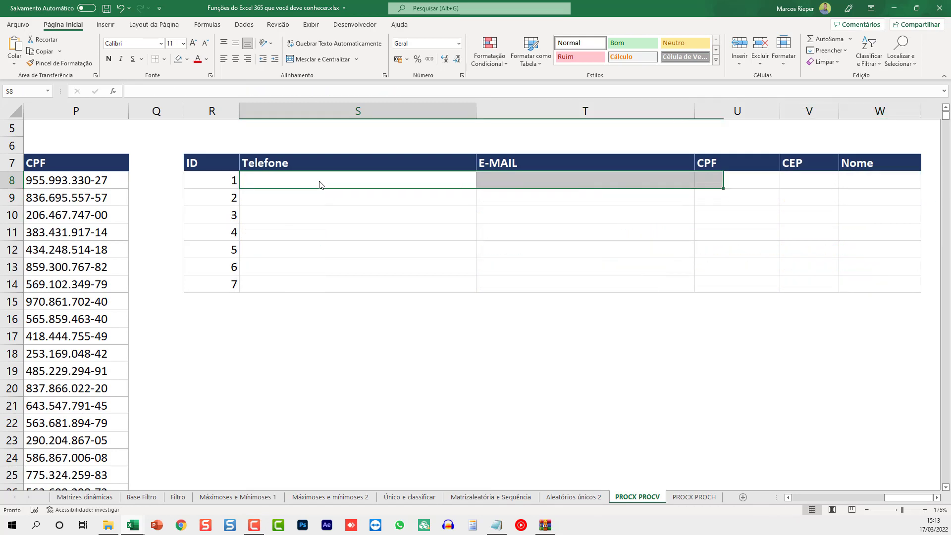
click(319, 185)
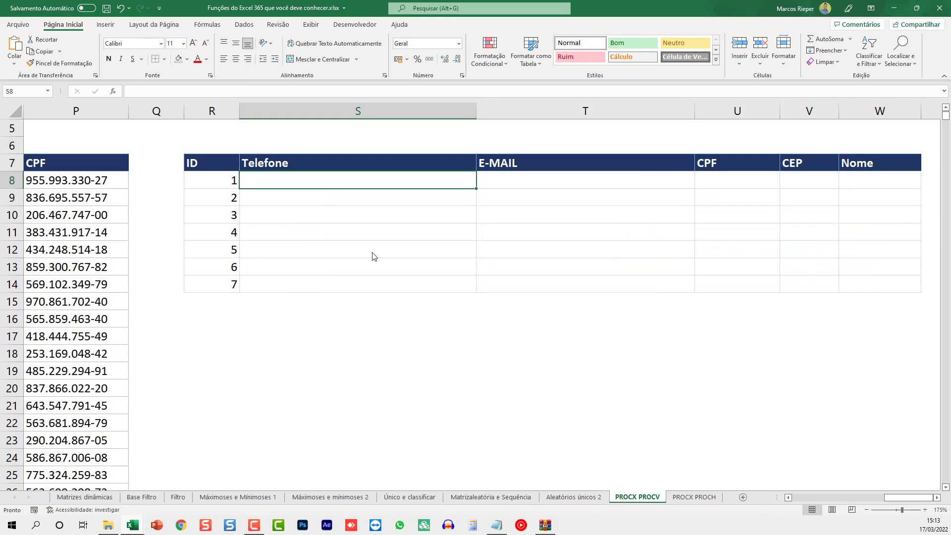
text(=)
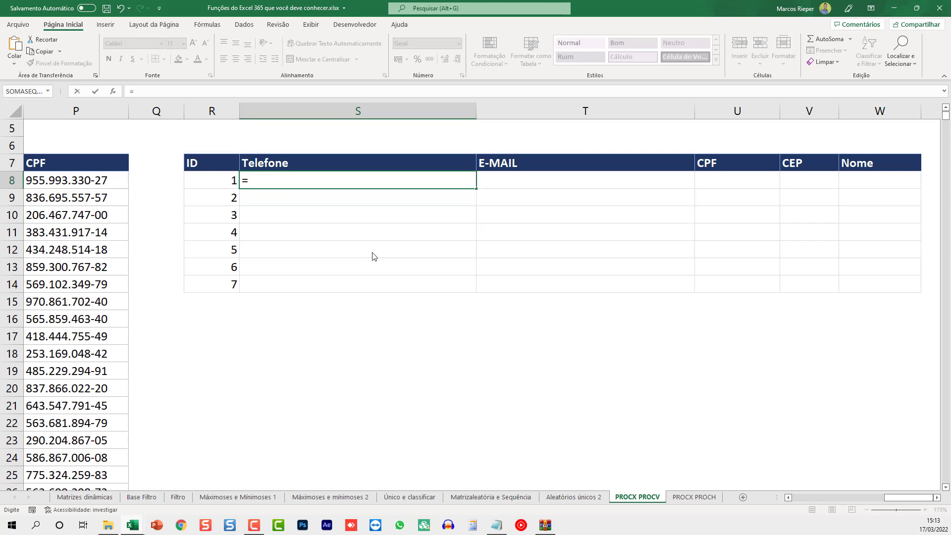
Step: Begin =PROCX( in S8 with the ID range R8:R100 as the lookup value
text(proc)
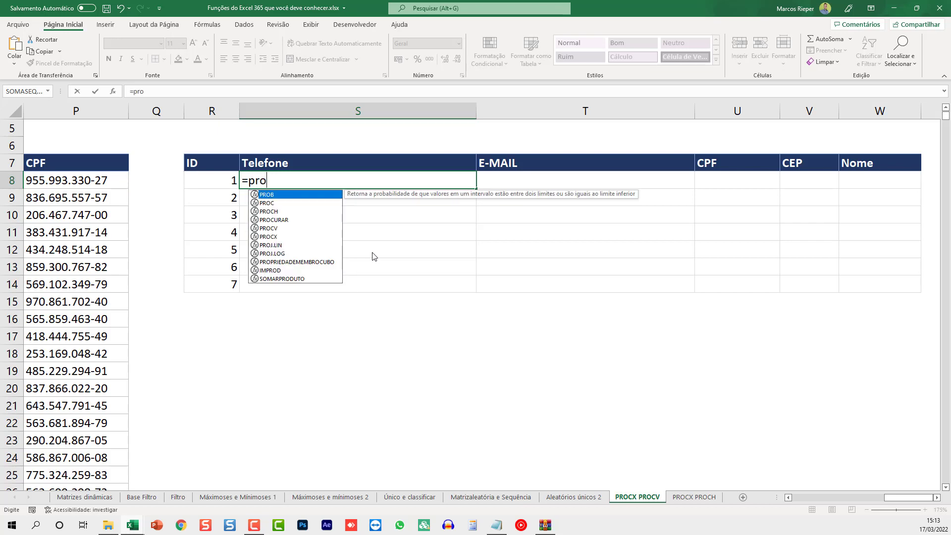
key(BackSpace)
key(BackSpace)
key(BackSpace)
text(PROCX)
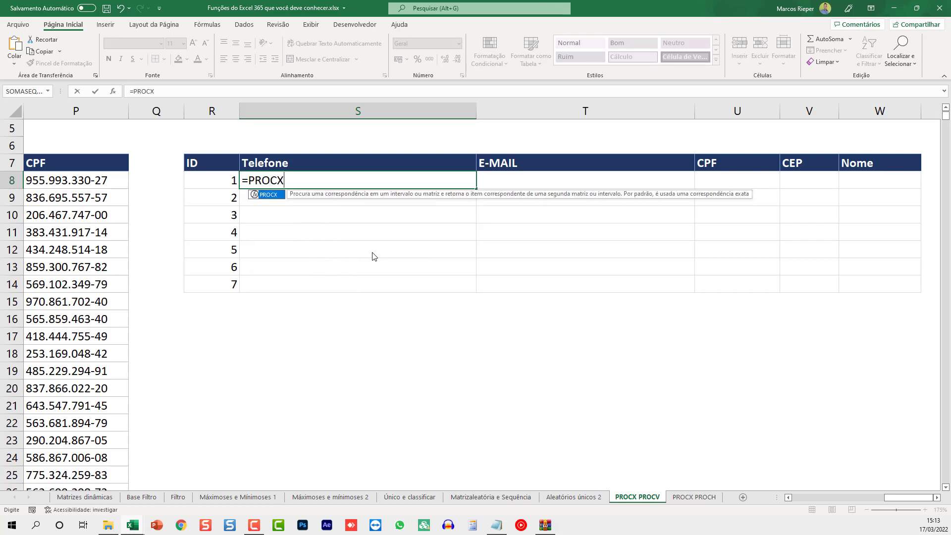
text(()
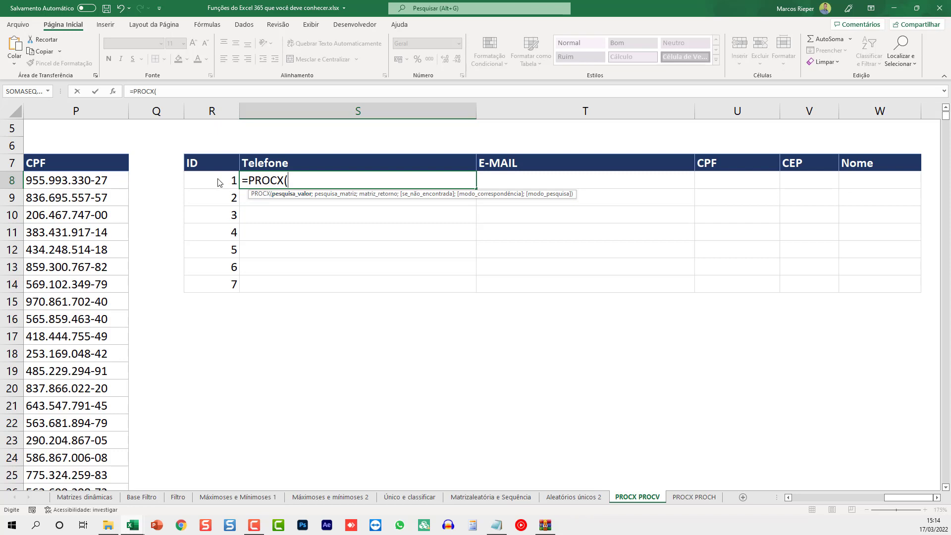
drag(218, 183, 226, 285)
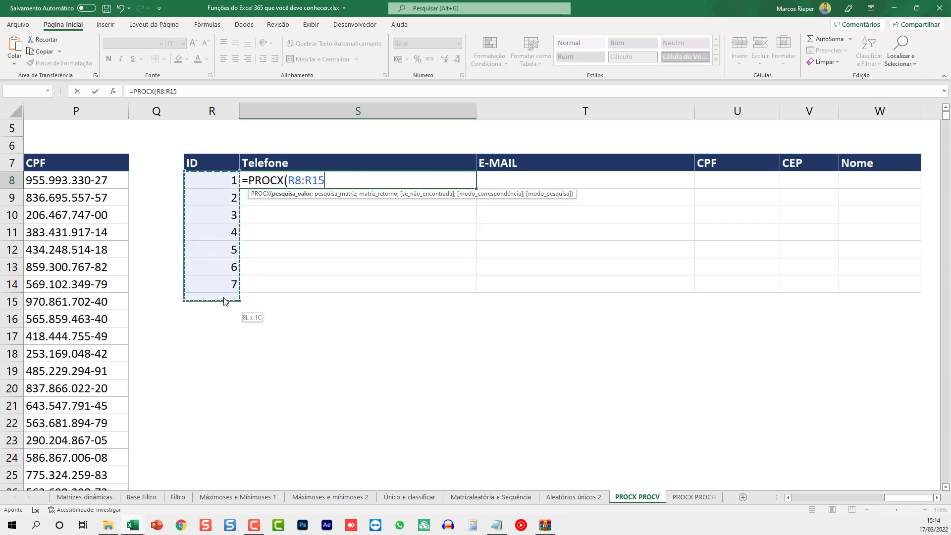
drag(225, 285, 222, 316)
key(BackSpace)
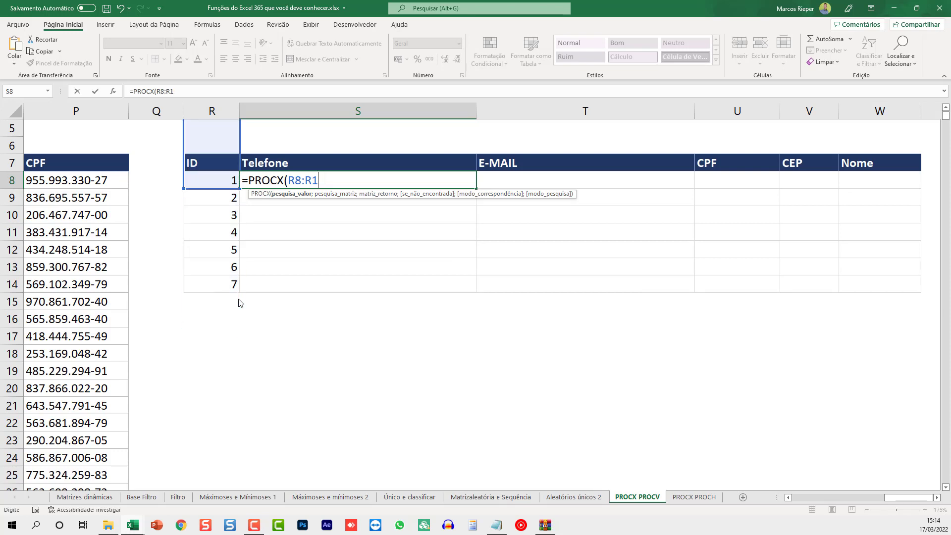
text(00)
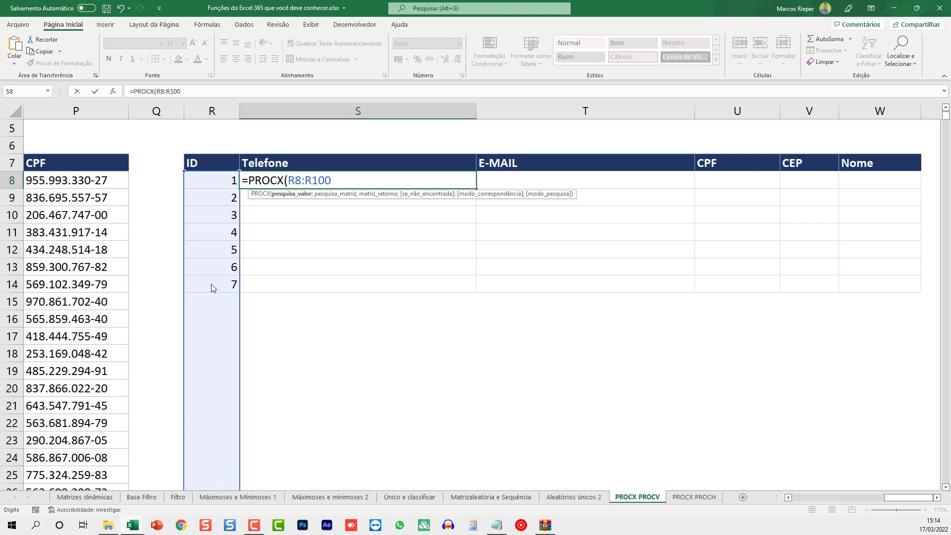
text(;)
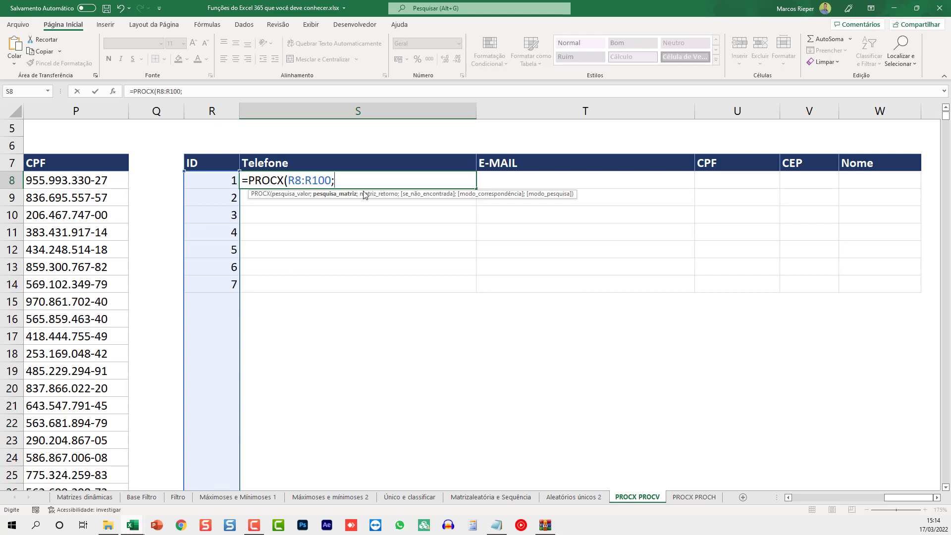
Step: Add the absolute ID column $B$8:$B$3007 as the PROCX lookup array
drag(906, 497, 789, 500)
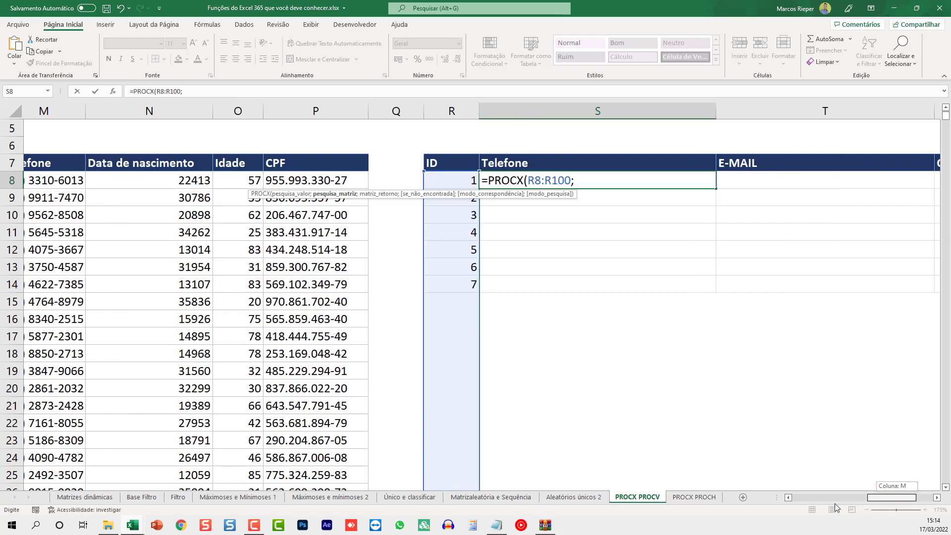
click(111, 183)
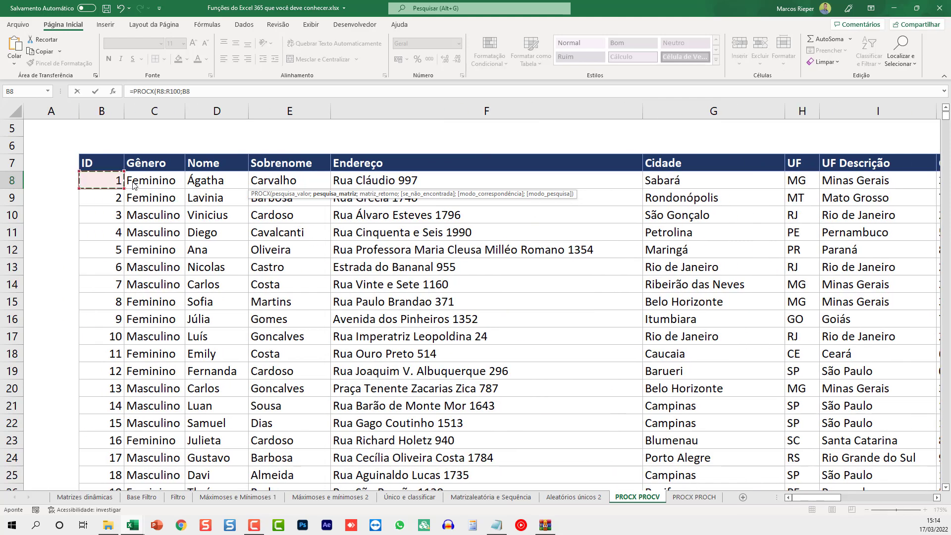
key(ctrl+shift+Down)
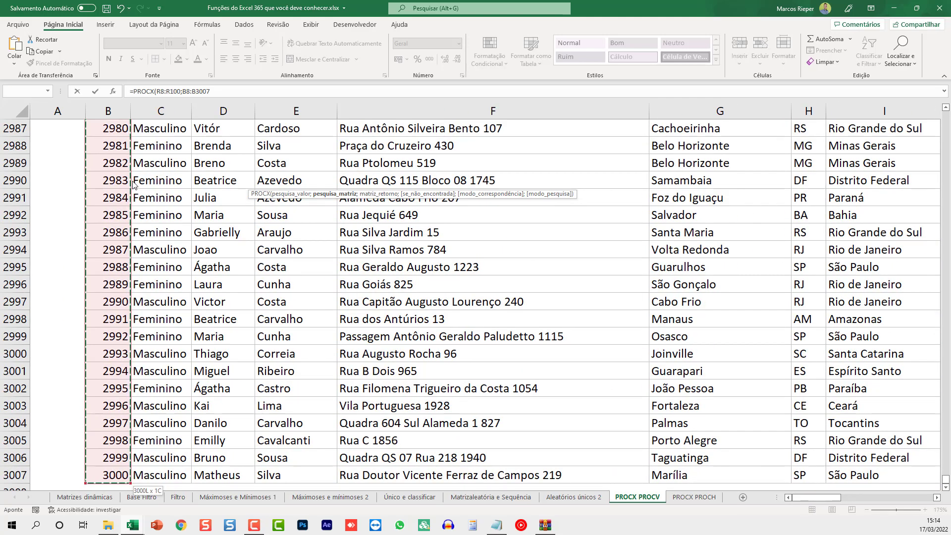
key(F4)
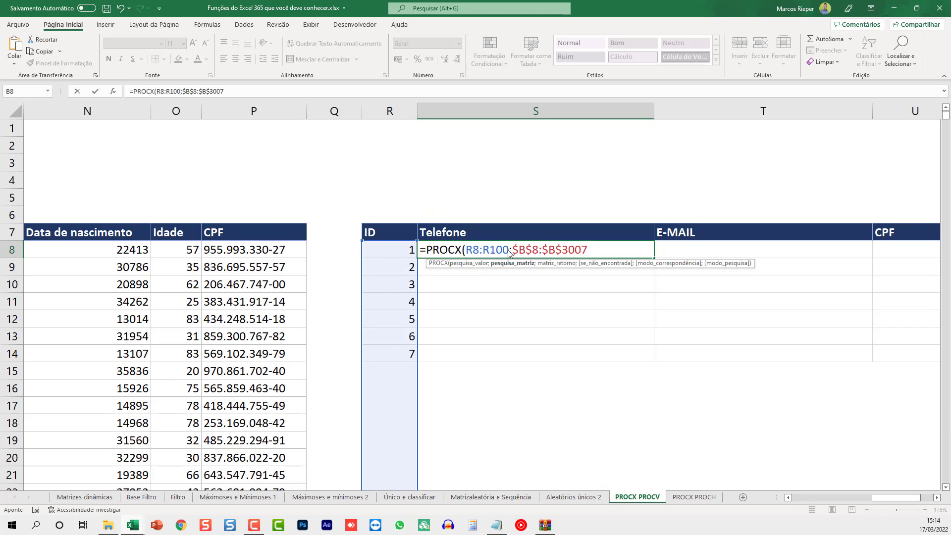
click(600, 251)
text(;)
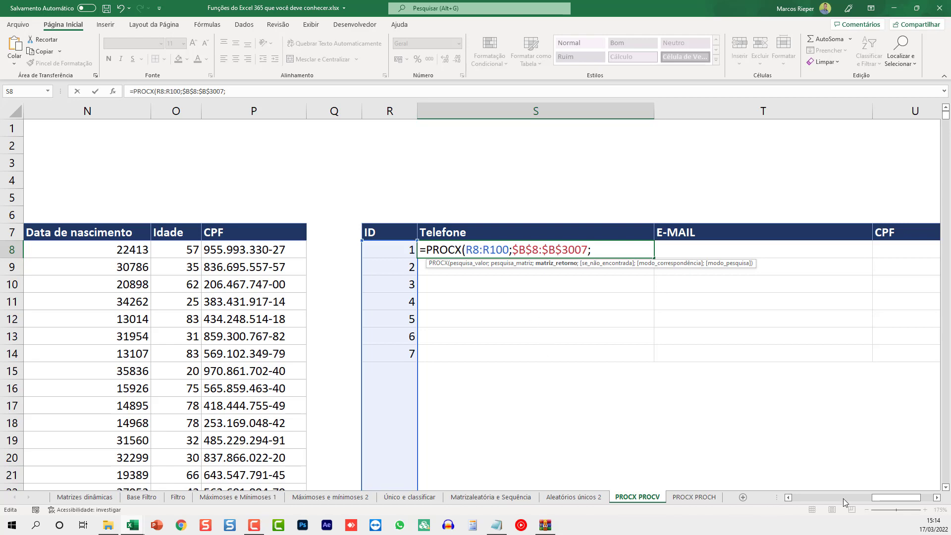
Step: Add the absolute phone column $M$8:$M$3007 as the return array
drag(889, 499, 809, 499)
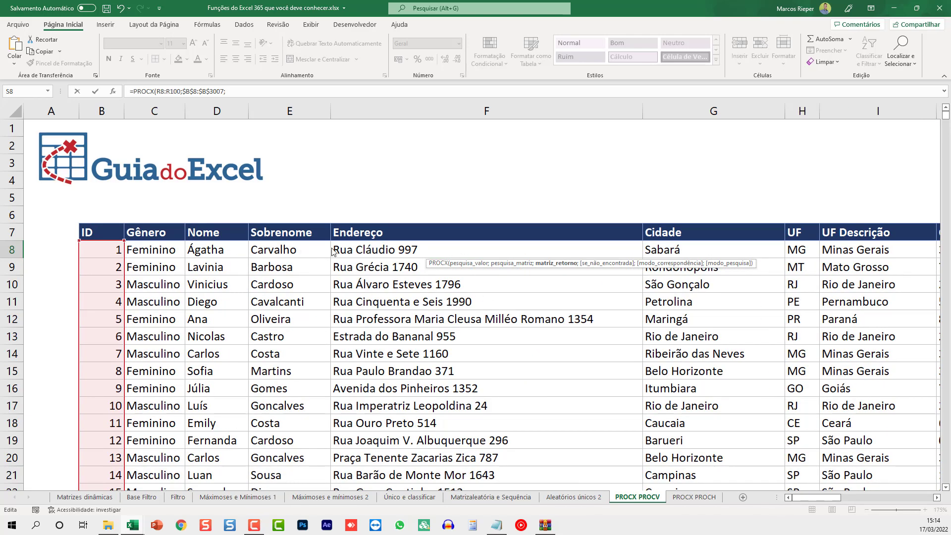
drag(864, 255, 891, 256)
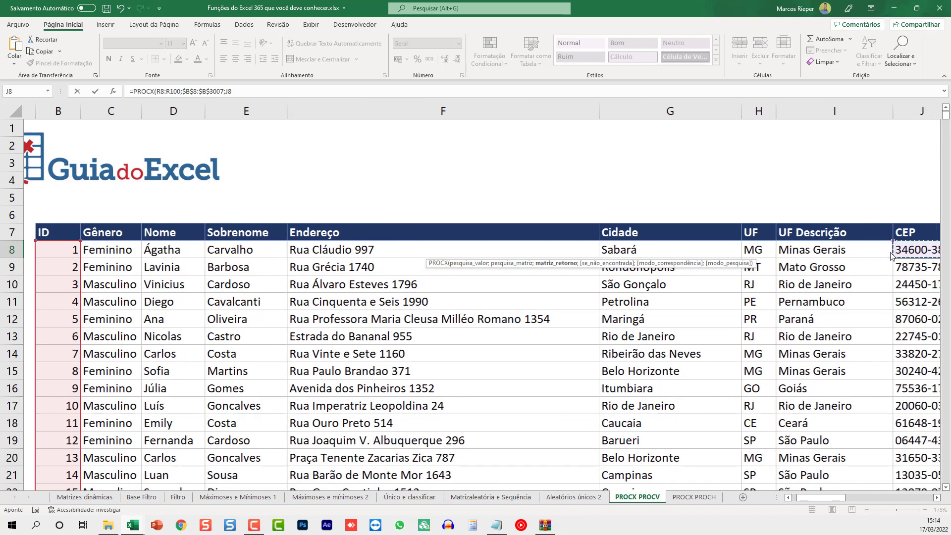
key(ctrl+shift+Down)
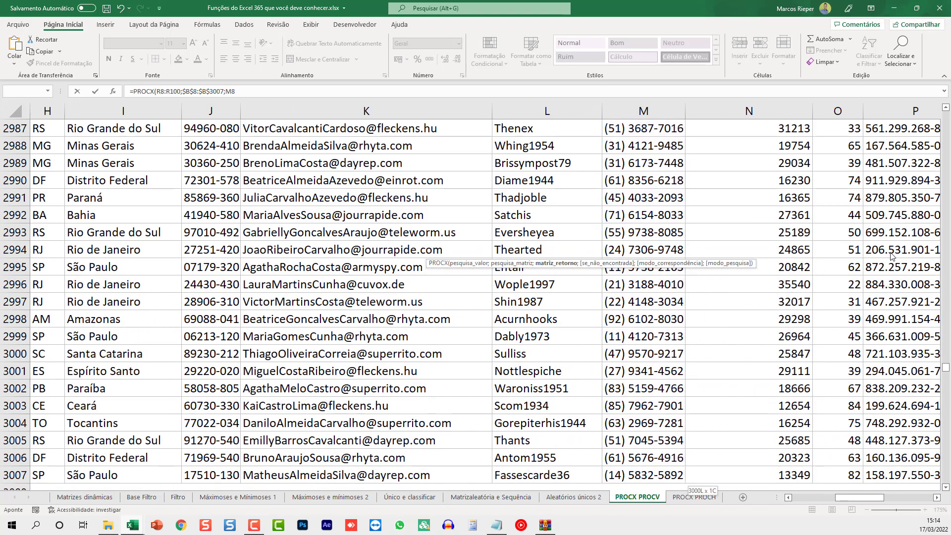
key(F4)
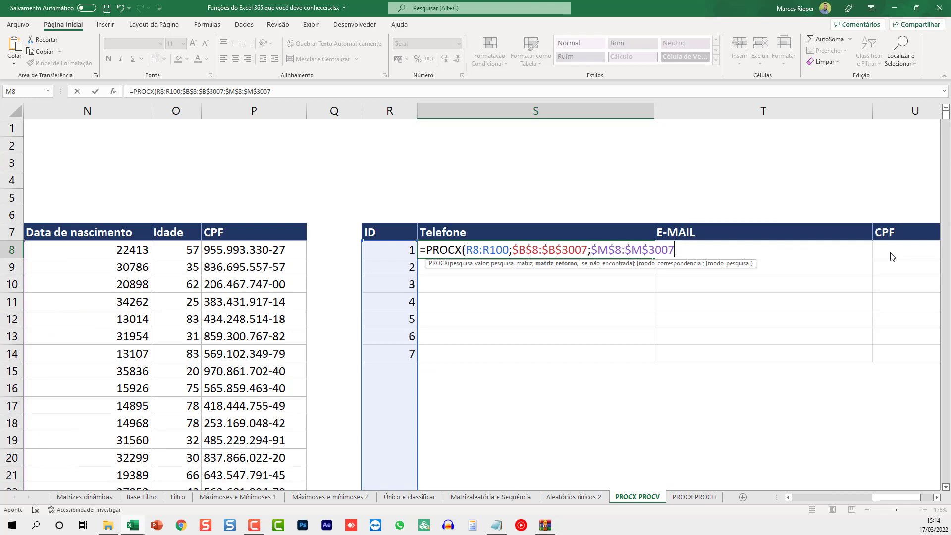
text(;)
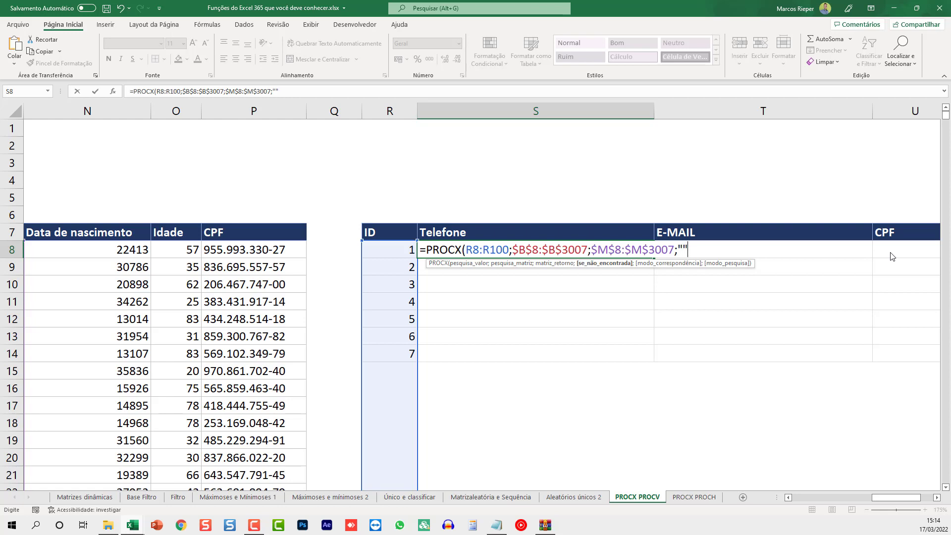
Step: Finish the PROCX formula with a blank not-found value so phones spill for IDs 1–7
text(;)
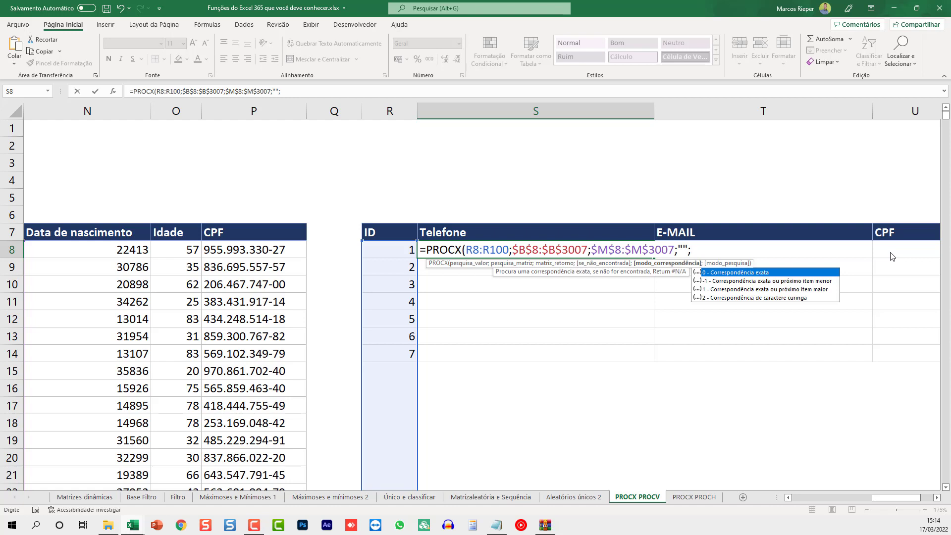
text(;)
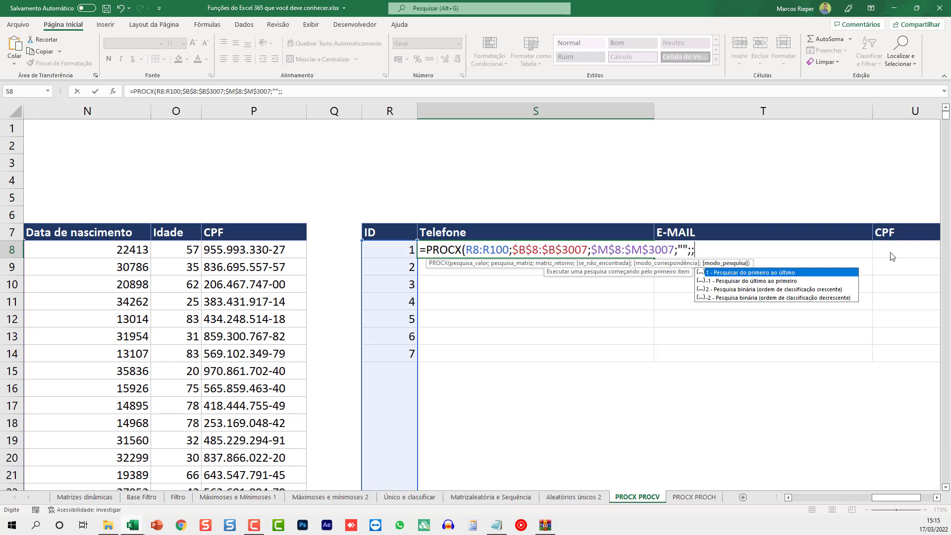
key(BackSpace)
key(BackSpace)
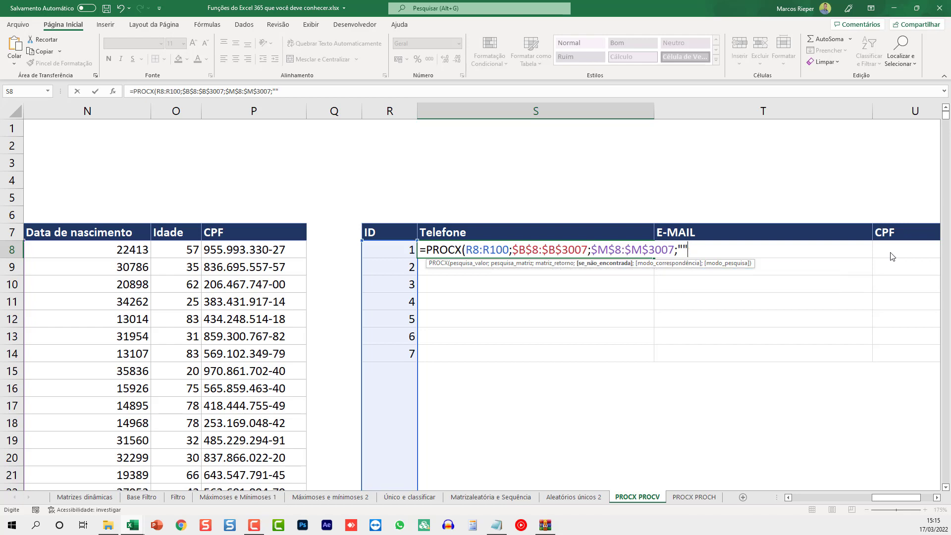
key(ctrl+Return)
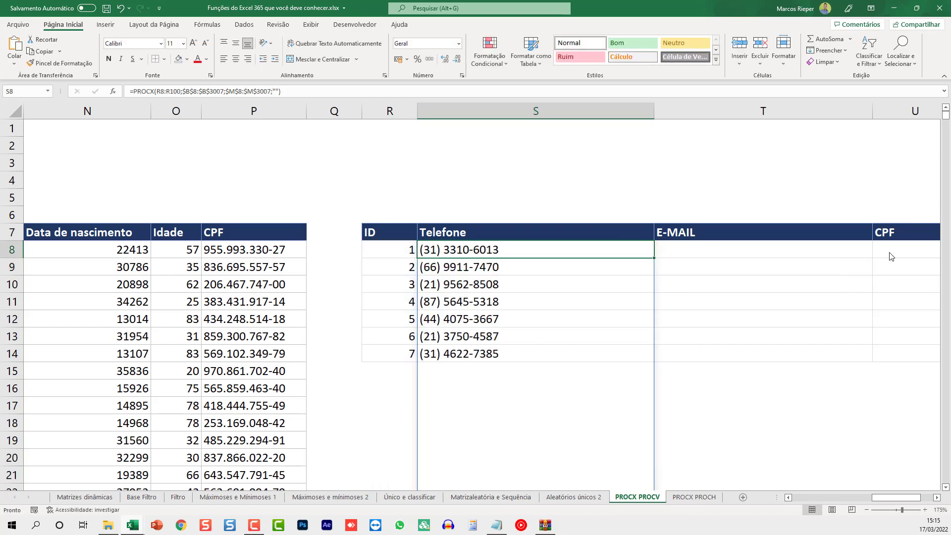
Step: Enter IDs 8 through 14 down R15:R21
scroll(751, 327, down, 3)
scroll(746, 327, down, 5)
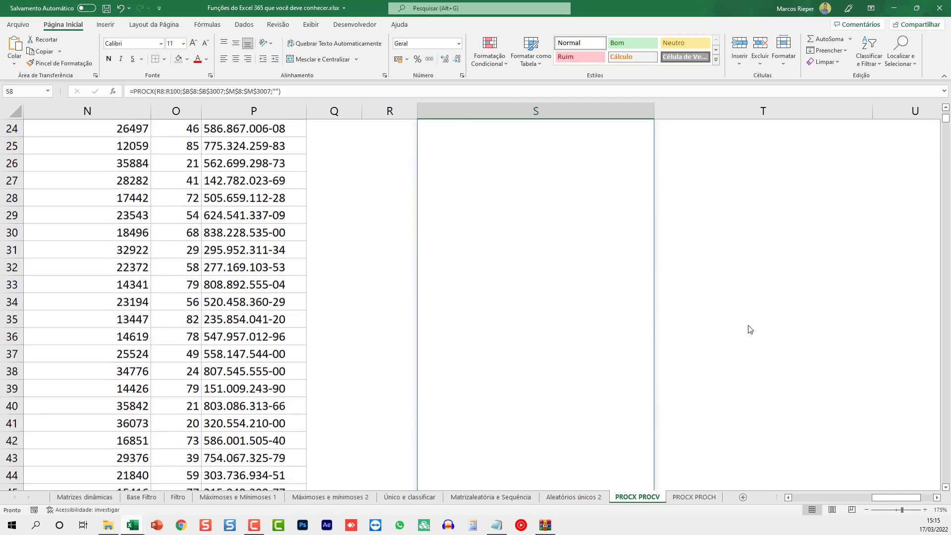
scroll(501, 328, up, 8)
click(406, 378)
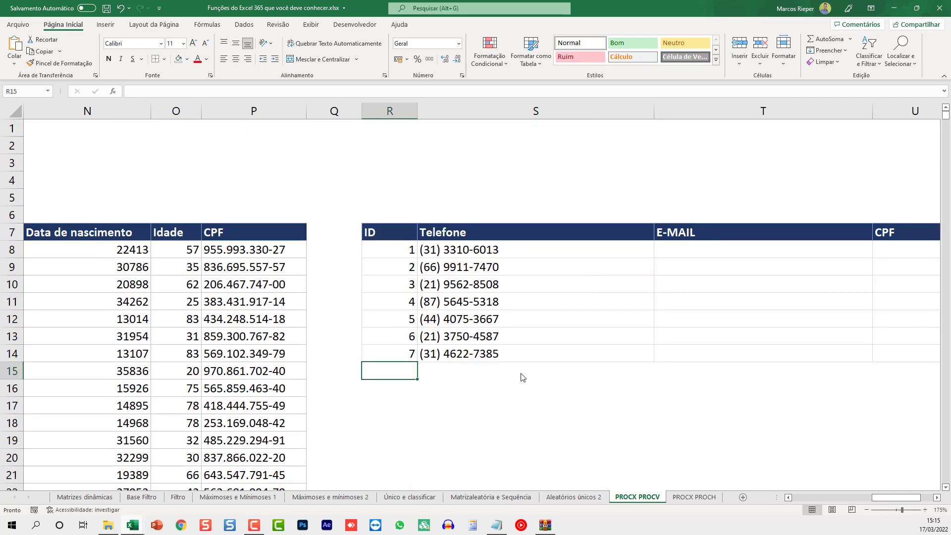
text(8)
key(Return)
text(9 10 11 )
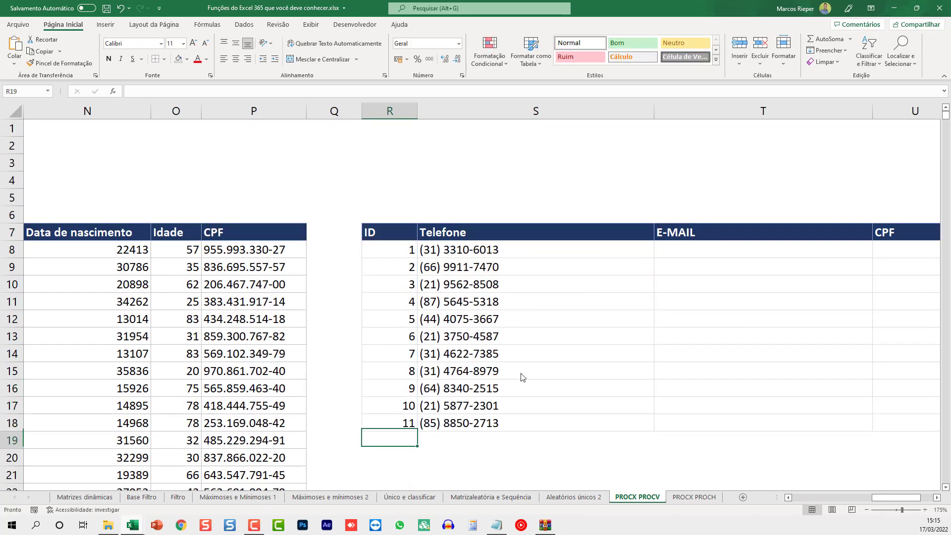
text(12 13 14)
key(Up)
key(Up)
key(Up)
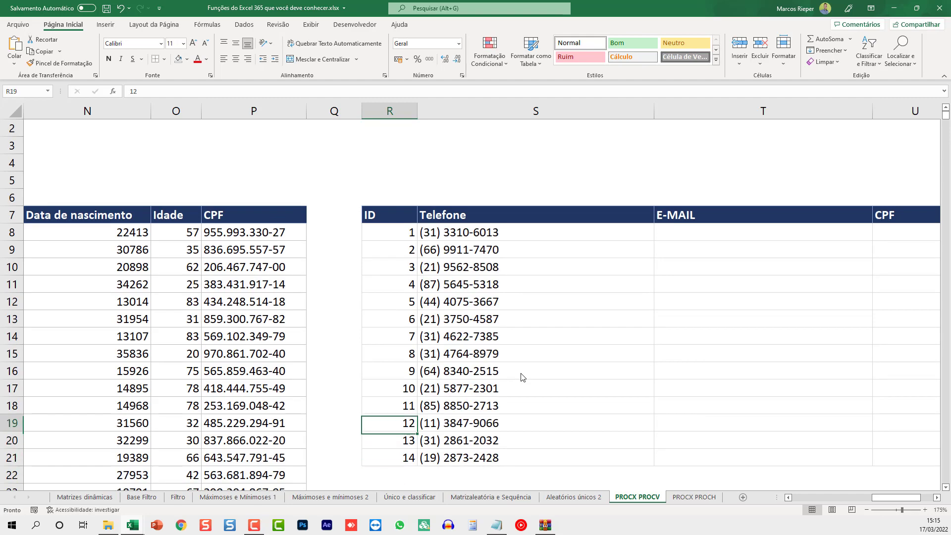
Step: Change the ID 10 in R17 to 20, then select the formula in S8
key(Up)
key(Up)
text(20)
key(Return)
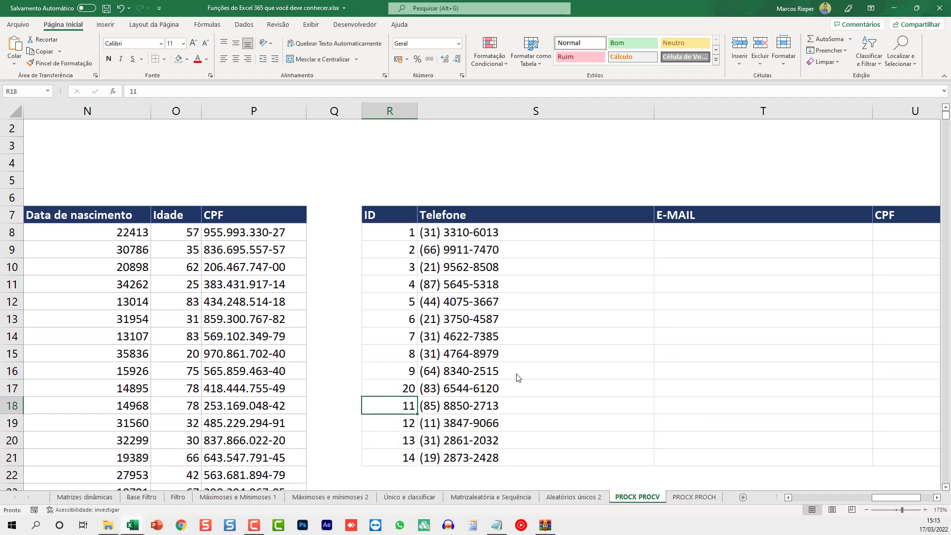
scroll(516, 377, up, 1)
click(460, 247)
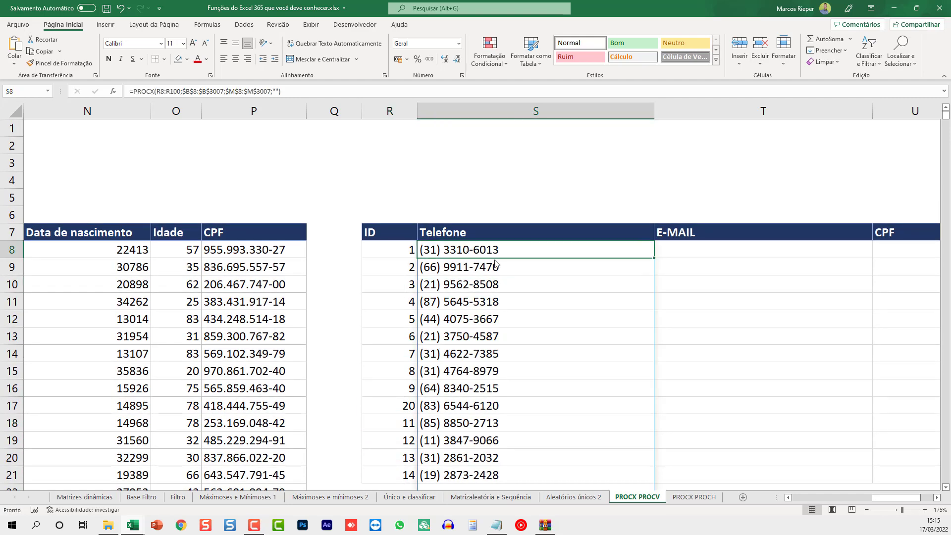
Step: Replace the $M$8:$M$3007 return range in S8's formula with DESLOC(
key(F2)
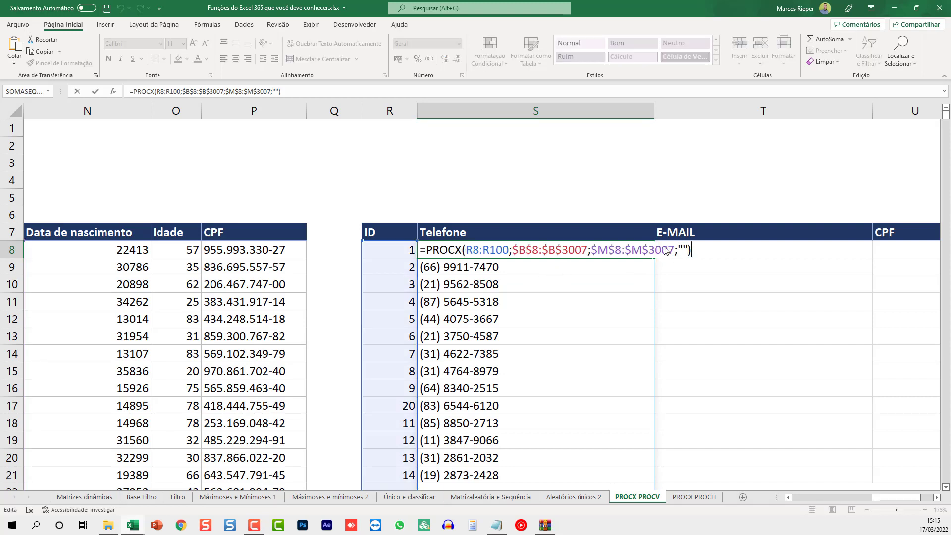
click(628, 250)
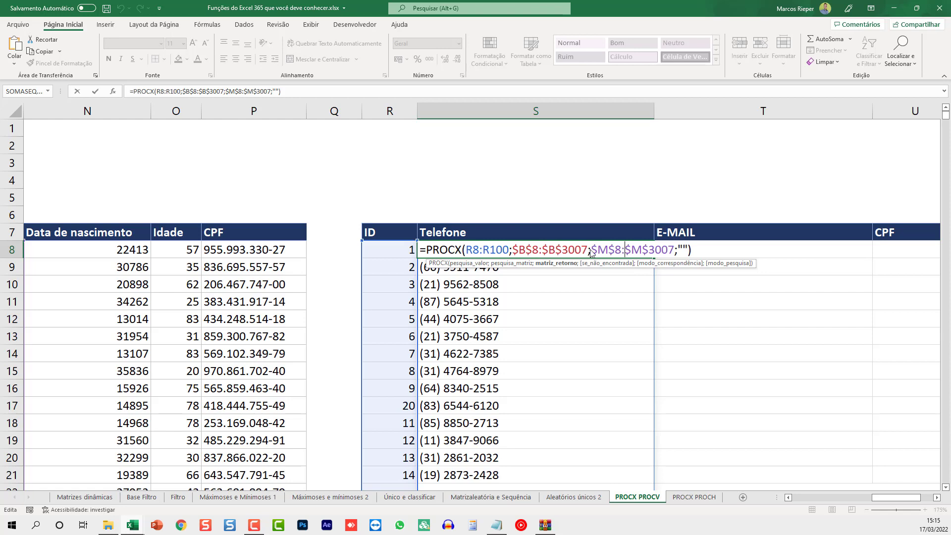
drag(590, 250, 794, 254)
key(Delete)
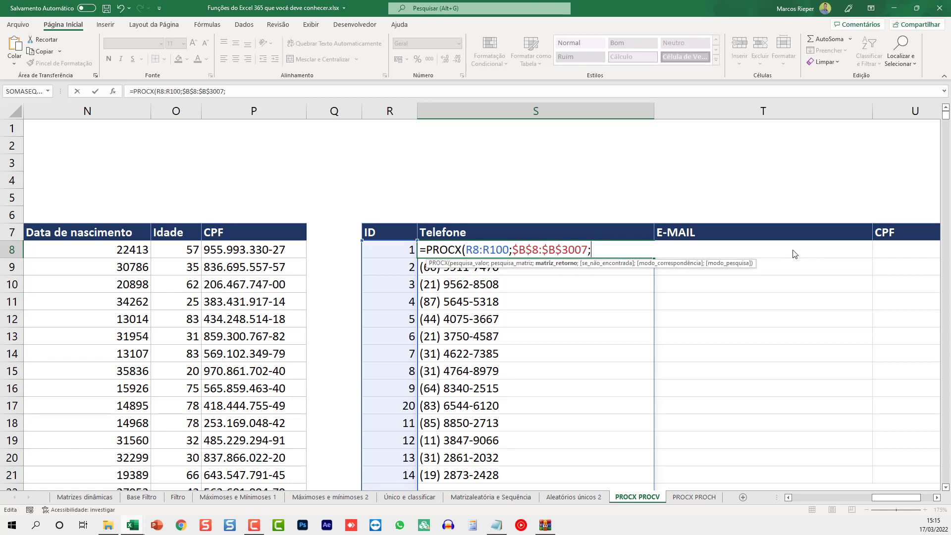
text(DESLOC()
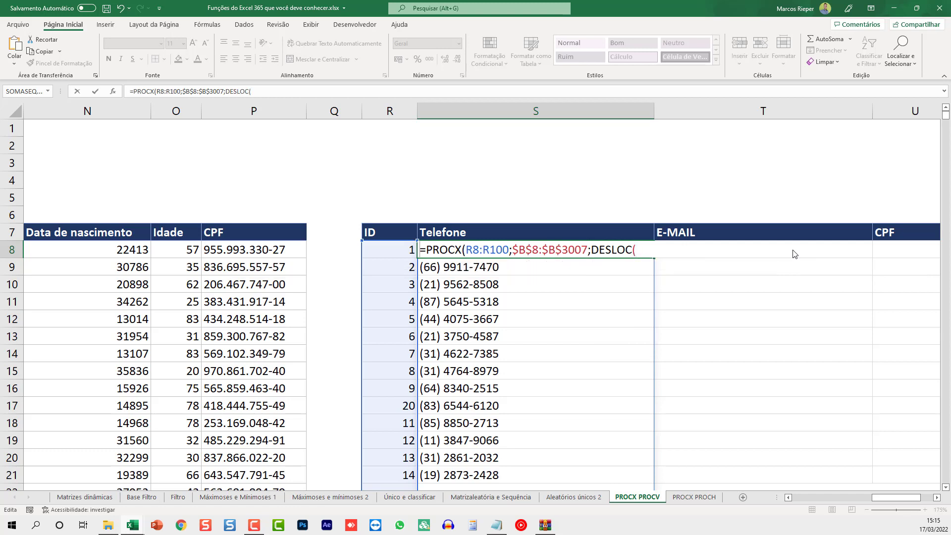
Step: Point DESLOC at $A$8:$A$3007 and add an empty argument before CORRESPX(
key(F2)
key(Home)
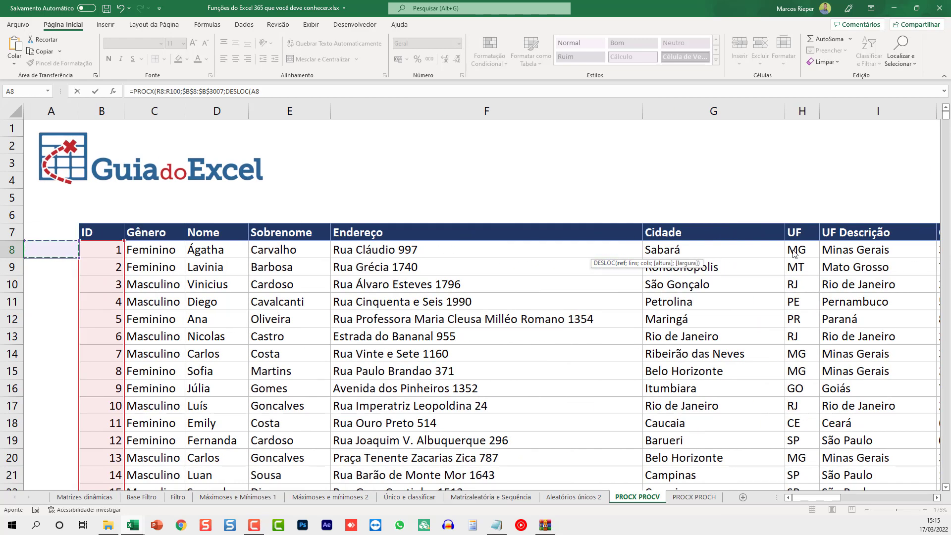
key(Right)
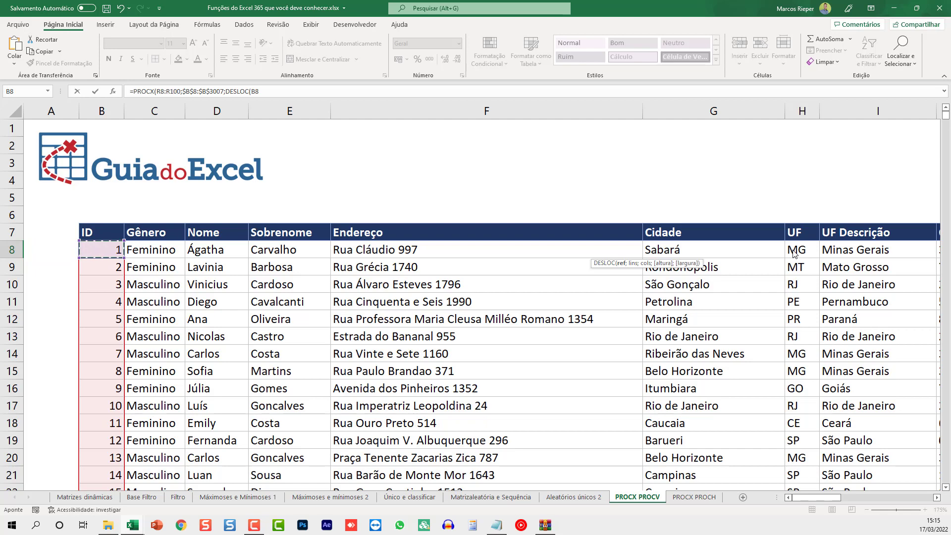
key(ctrl+shift+Down)
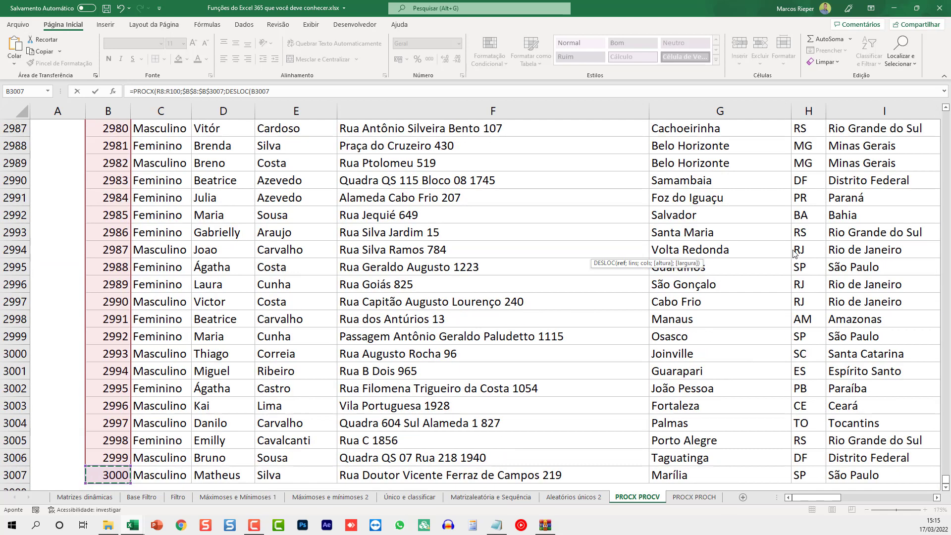
key(Left)
key(ctrl+shift+Up)
key(shift+Down)
key(shift+Down)
key(shift+Down)
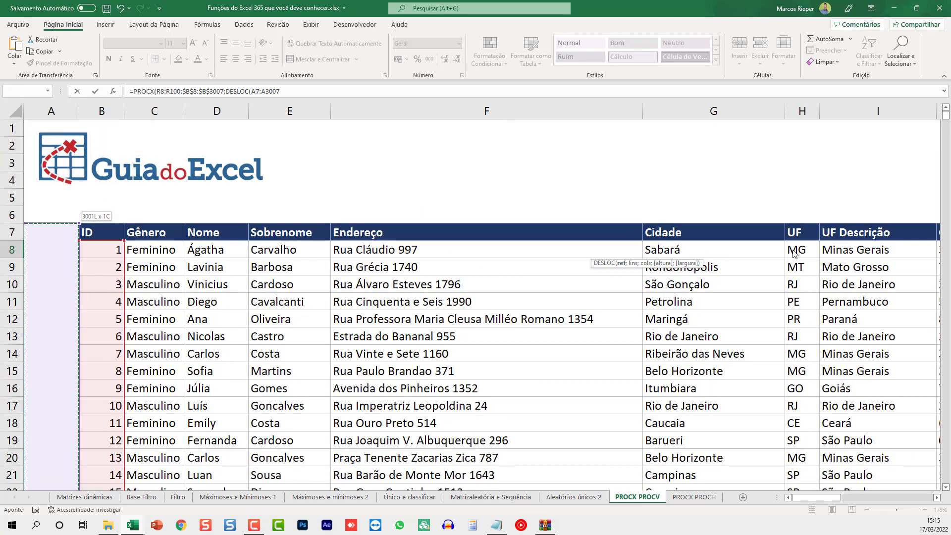
key(shift+Down)
key(F4)
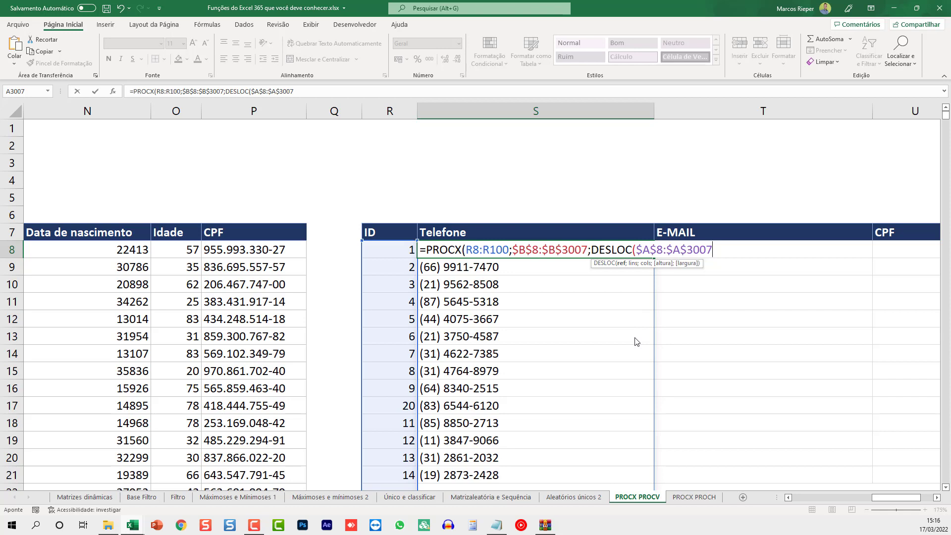
text(;)
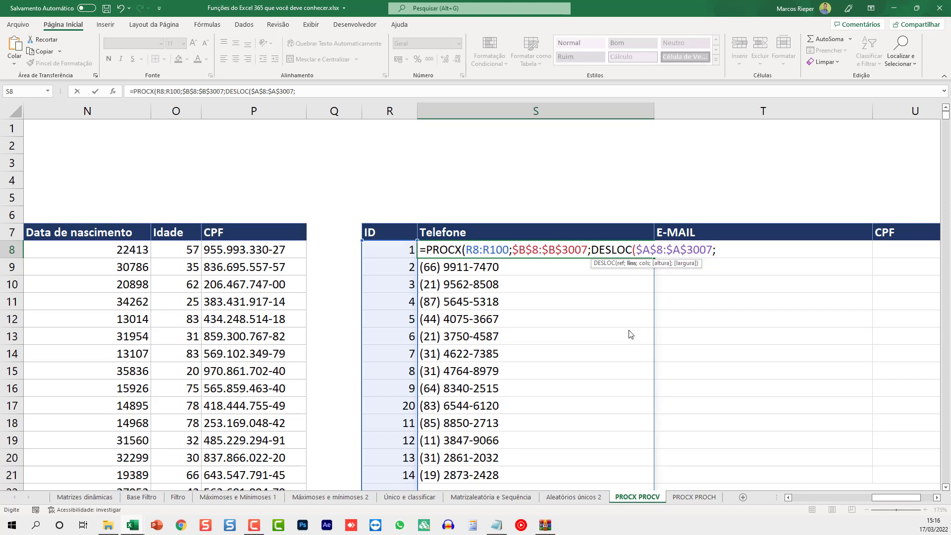
text(;)
text(CORR)
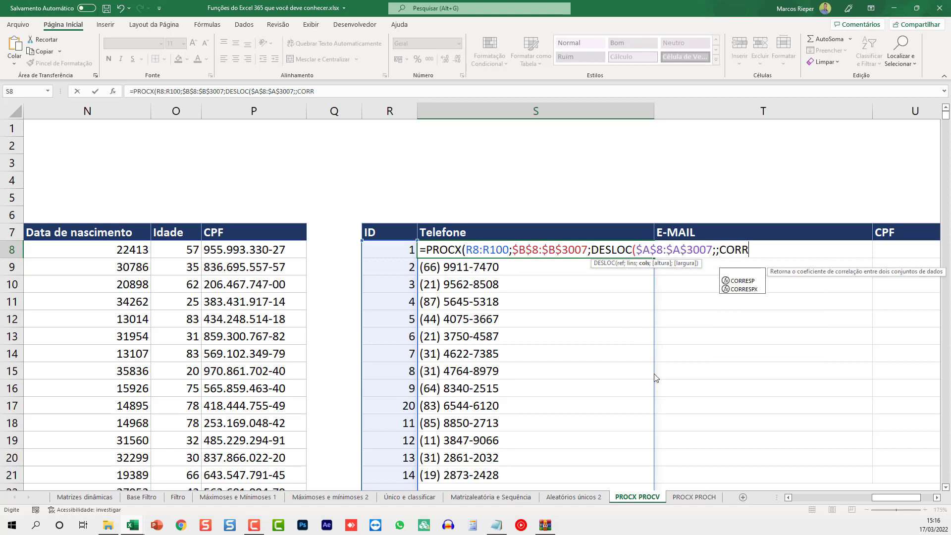
text(ESPX)
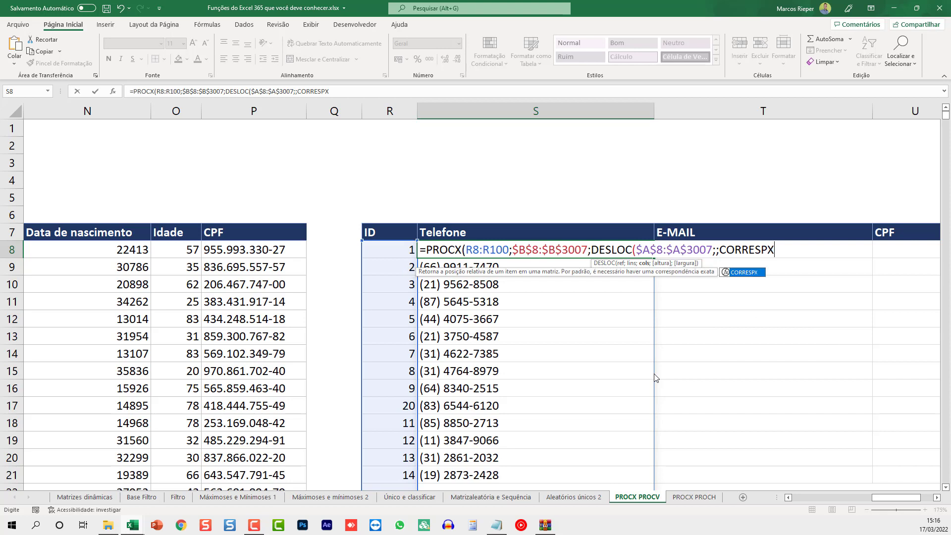
text(()
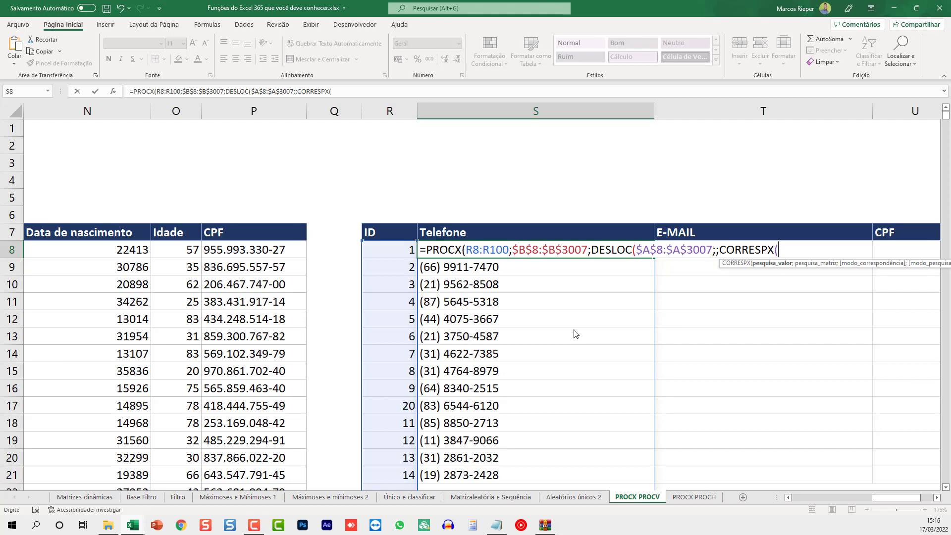
Step: Give CORRESPX the header S$7 and the header row $B$7:$P$7
click(479, 237)
key(F4)
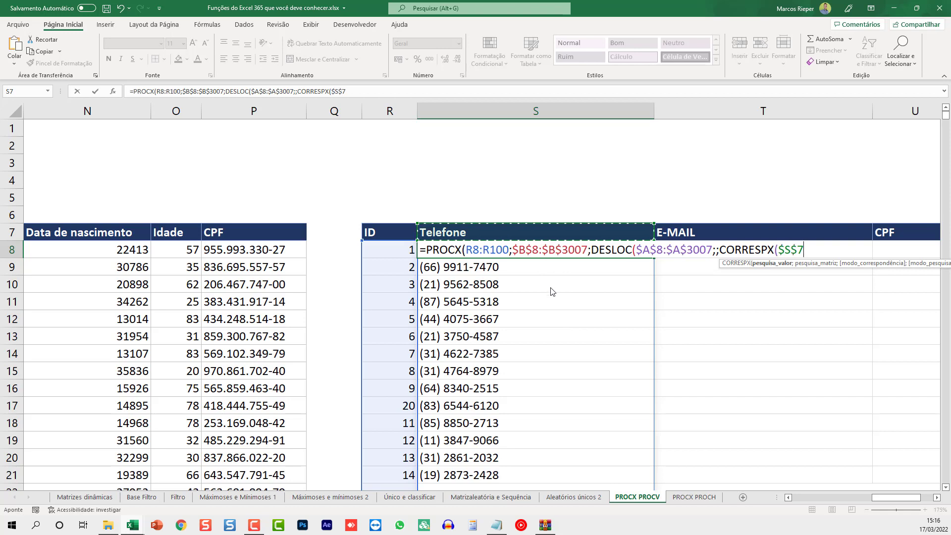
key(F4)
text(;)
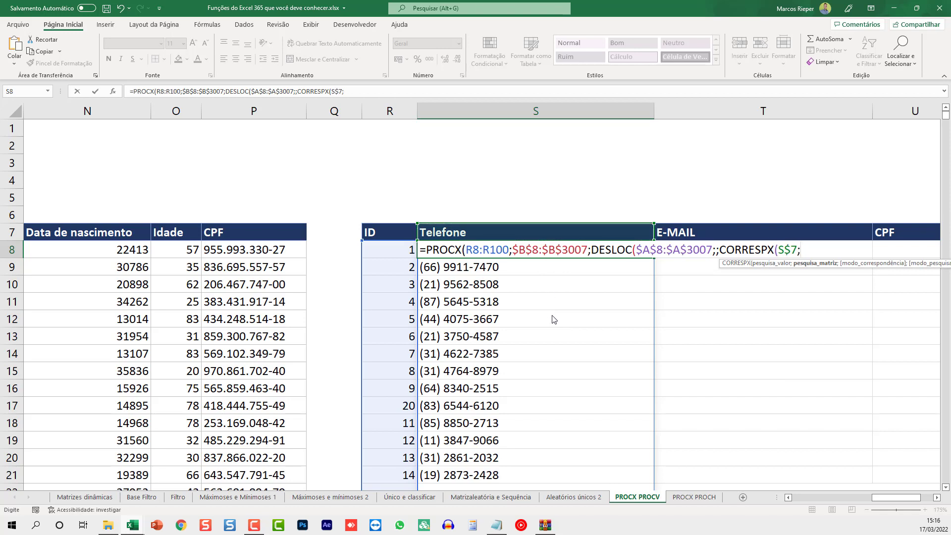
drag(891, 497, 801, 498)
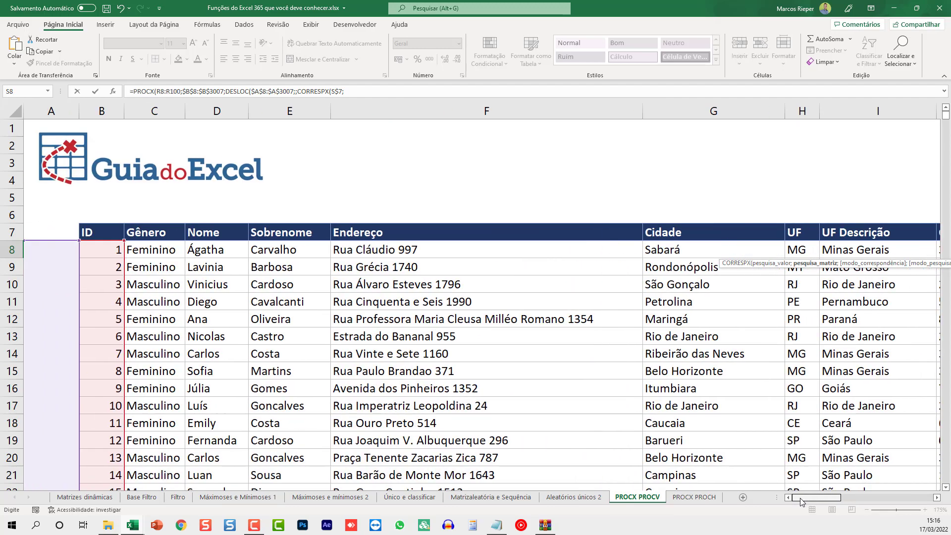
mouse_move(121, 236)
mouse_down()
mouse_move(946, 256)
mouse_move(948, 238)
mouse_move(812, 234)
mouse_up()
drag(864, 498, 918, 498)
key(F4)
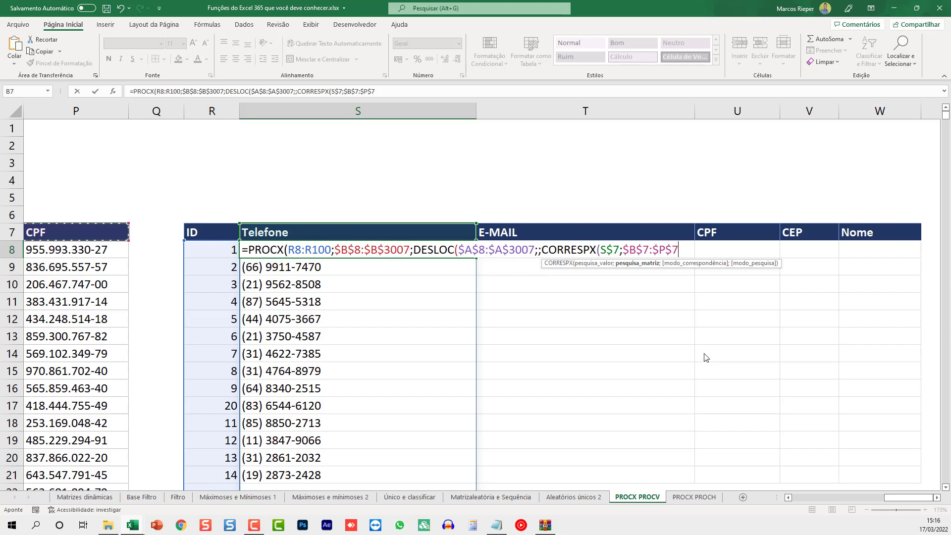
text(;)
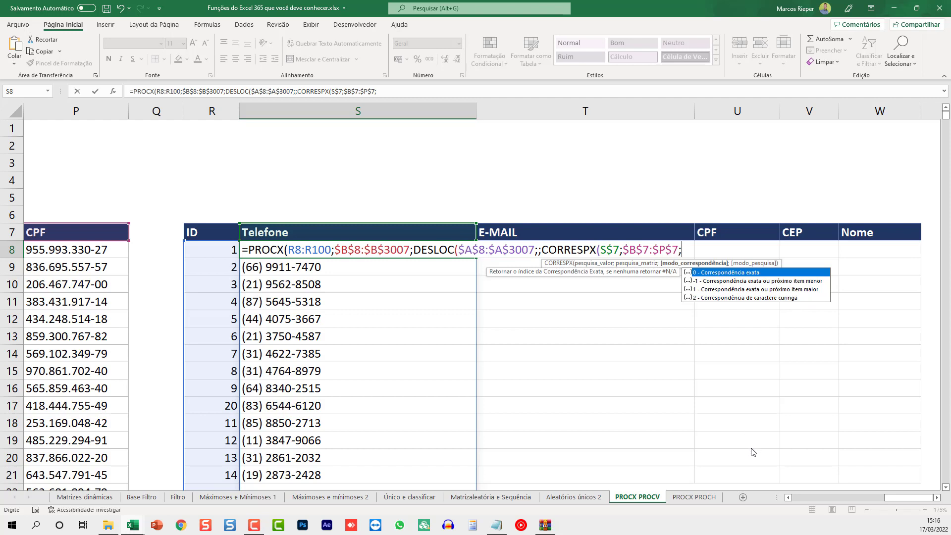
Step: Close DESLOC, add "" as the not-found value, commit, and reopen S8 for editing
key(BackSpace)
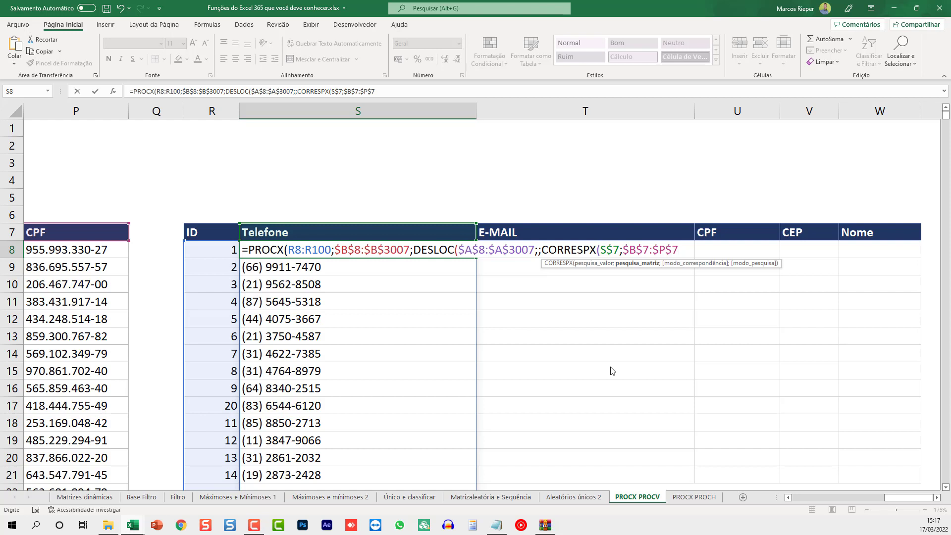
text())
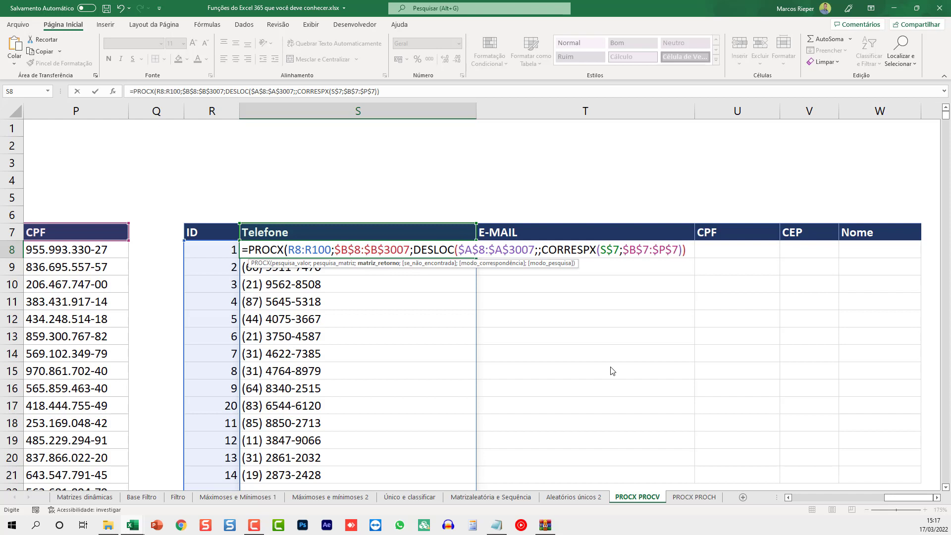
text(;"")
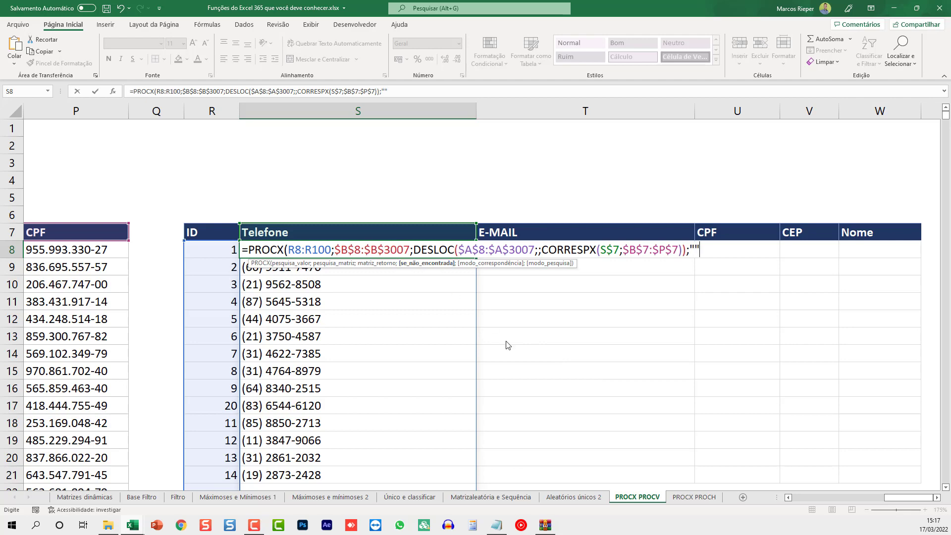
text())
key(ctrl+Return)
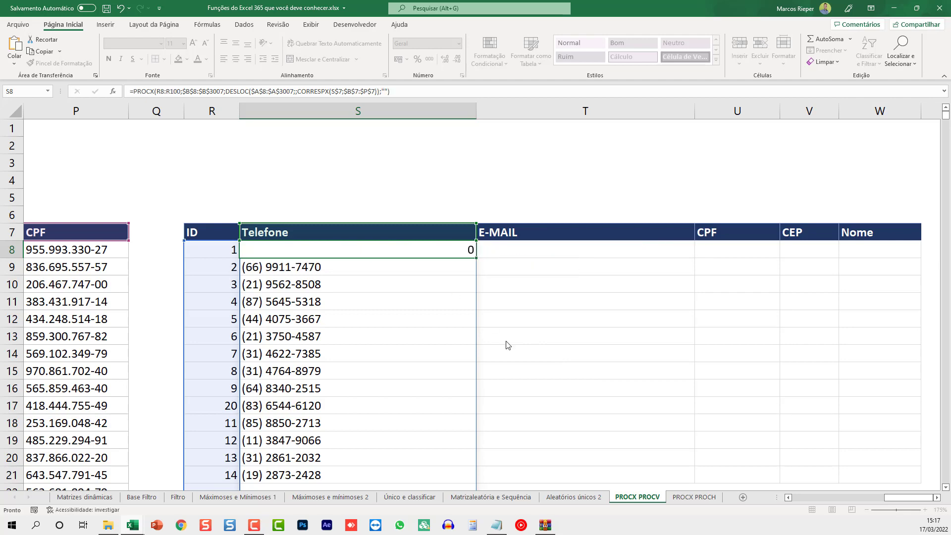
key(F2)
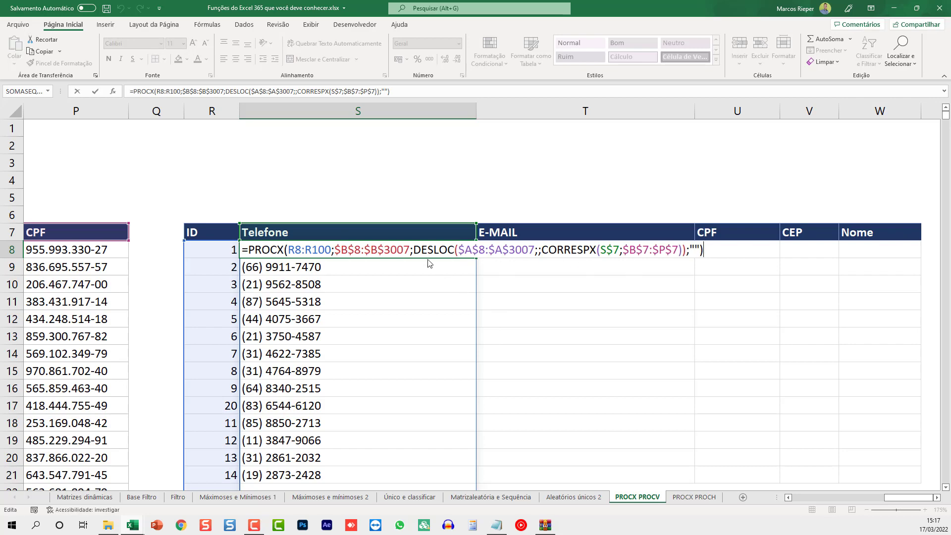
Step: Lock the ID range as $R$8:$R$100 and commit the S8 formula
click(305, 251)
key(F4)
key(Right)
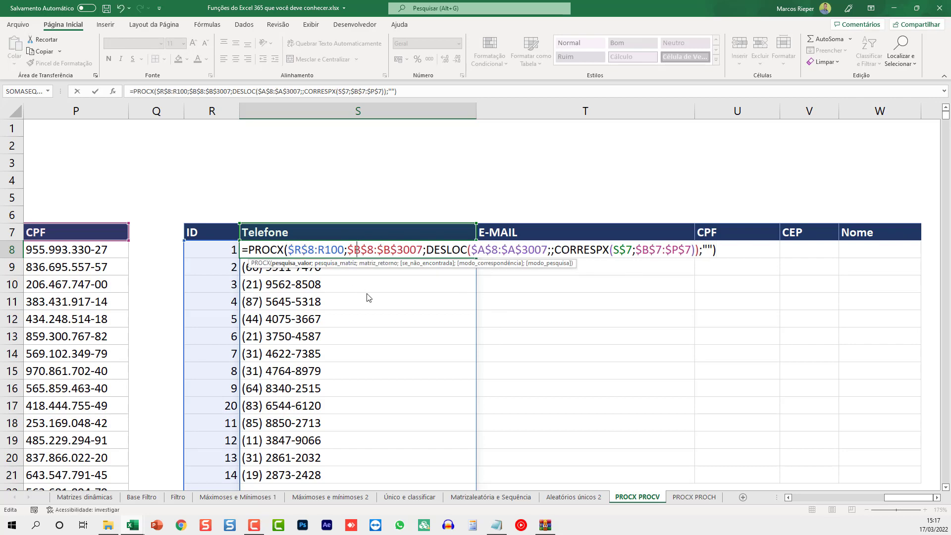
key(F4)
key(ctrl+Return)
Step: Copy the S8 formula into T8, U8, V8 and W8 to fill E-MAIL, CPF, CEP and Nome
key(ctrl+c)
key(Right)
key(ctrl+v)
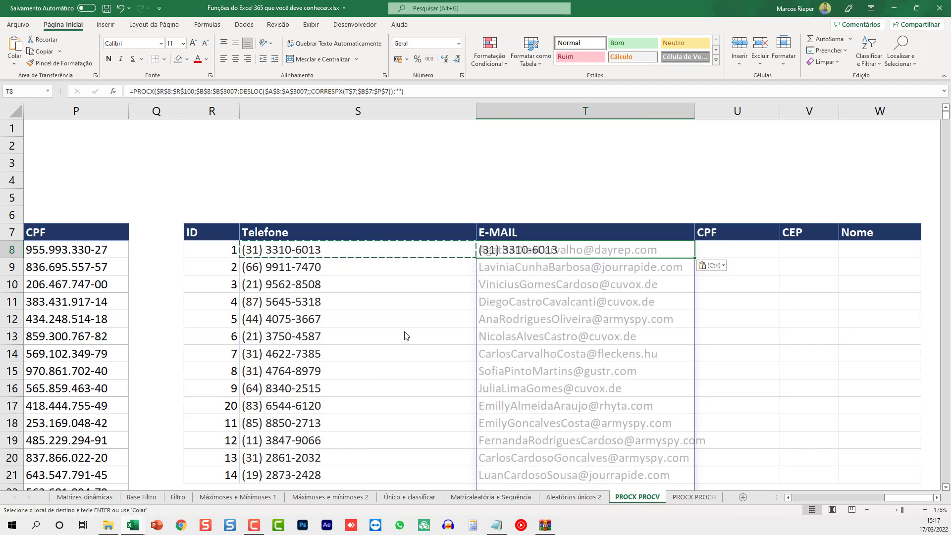
key(Right)
key(ctrl+v)
key(Right)
key(ctrl+v)
key(Right)
key(ctrl+v)
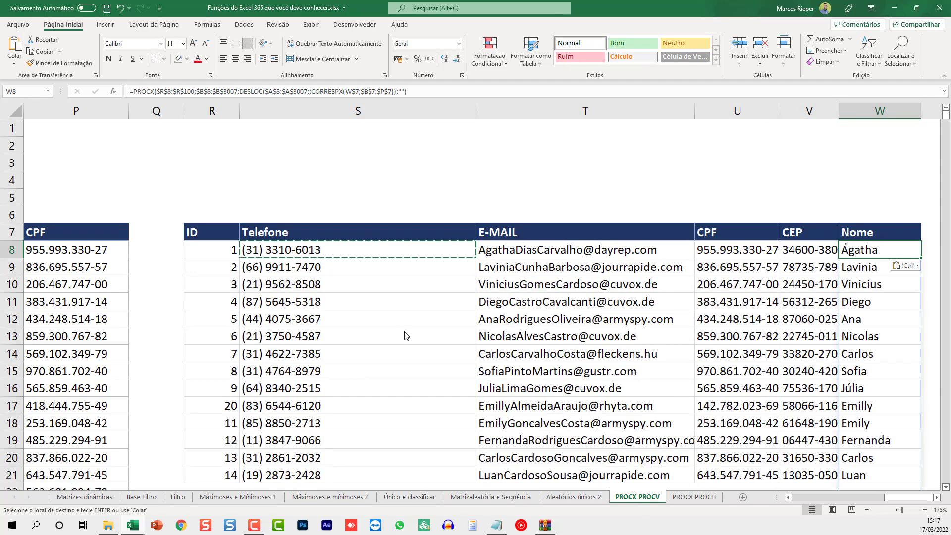
key(Escape)
click(555, 234)
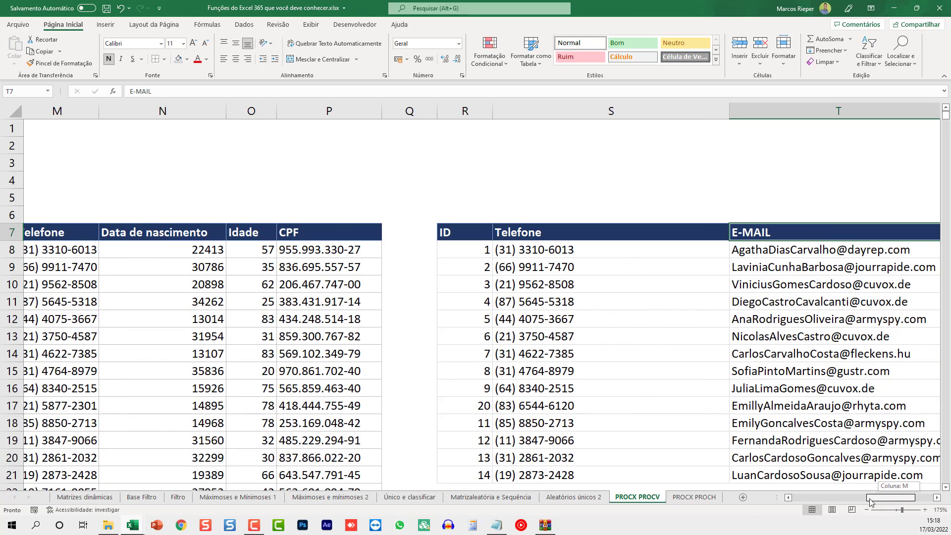
mouse_move(906, 497)
mouse_down()
mouse_move(862, 503)
mouse_move(911, 505)
mouse_up()
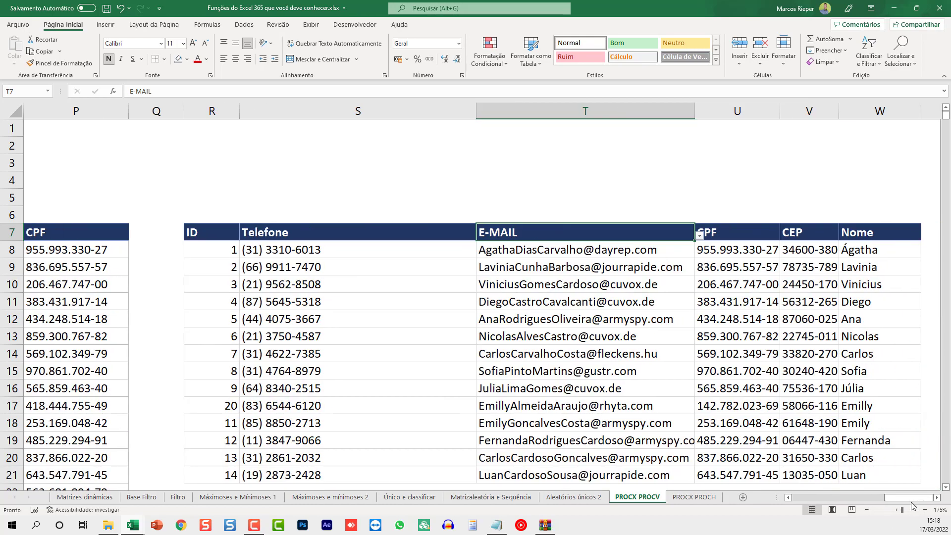
Step: Try GÊNERO, NOME and CPF as the T7 header, finally leaving it as CEP
mouse_move(912, 505)
mouse_down()
mouse_move(812, 506)
mouse_move(920, 502)
mouse_up()
text(GÊNERO)
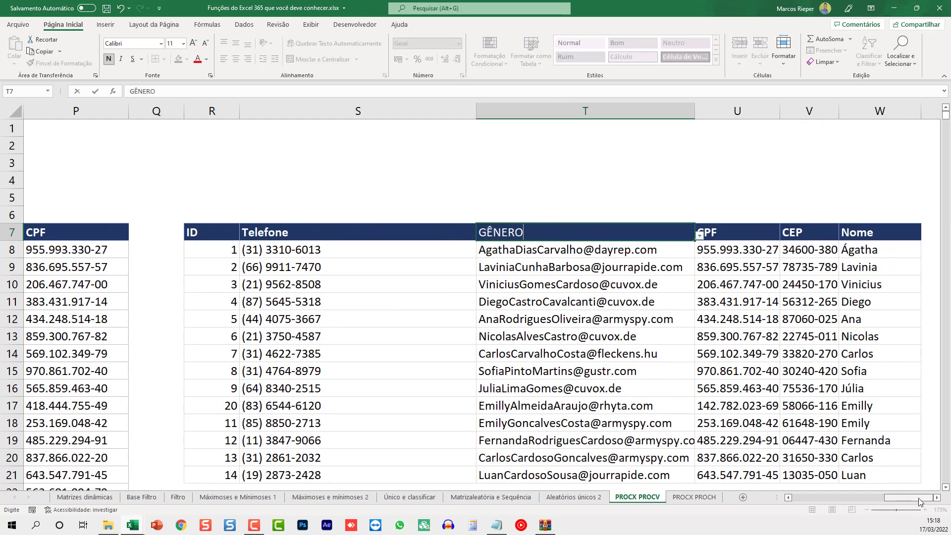
key(Return)
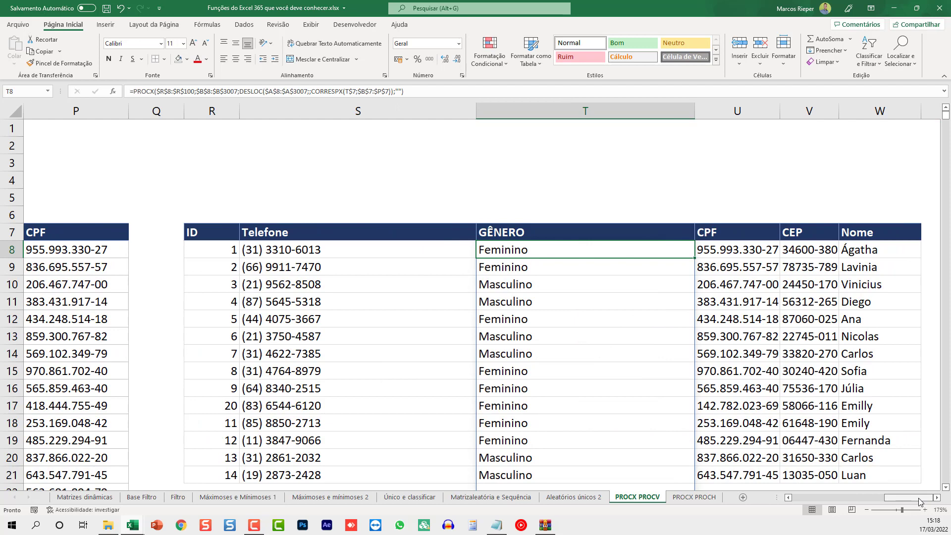
key(Up)
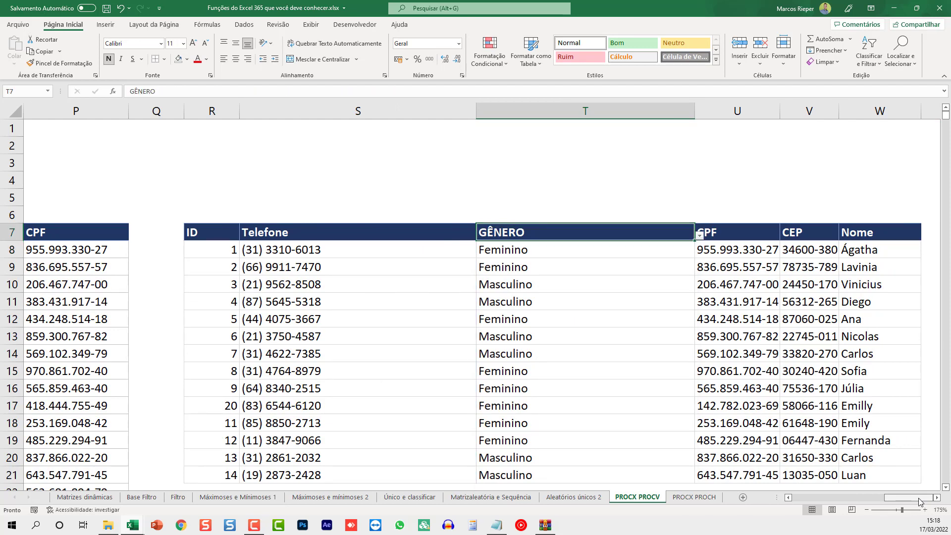
text(NOME)
key(Return)
key(Up)
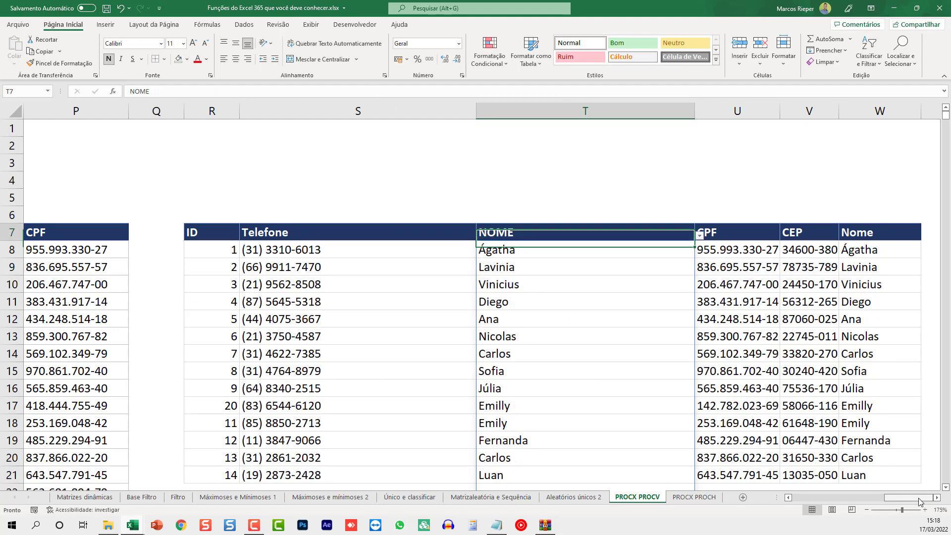
text(CPF)
key(Return)
key(Up)
text(CEP)
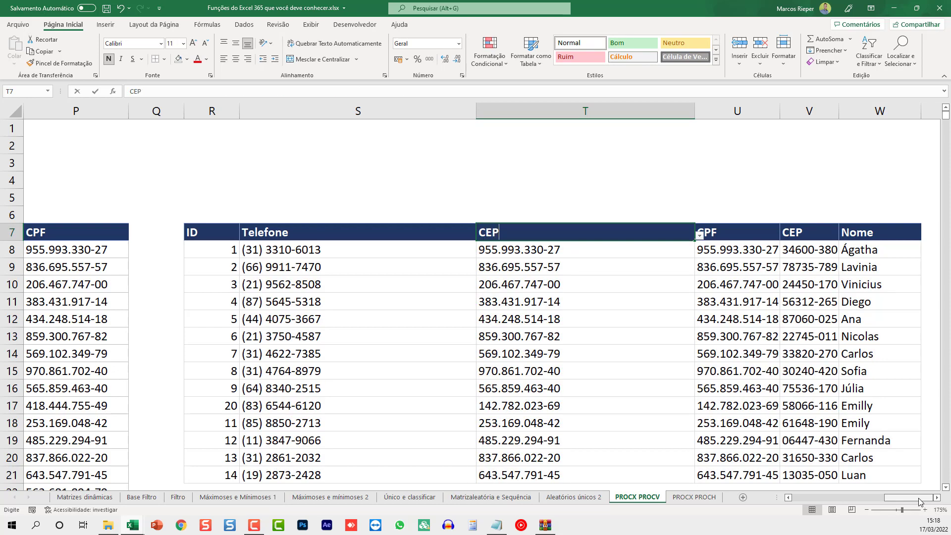
key(Return)
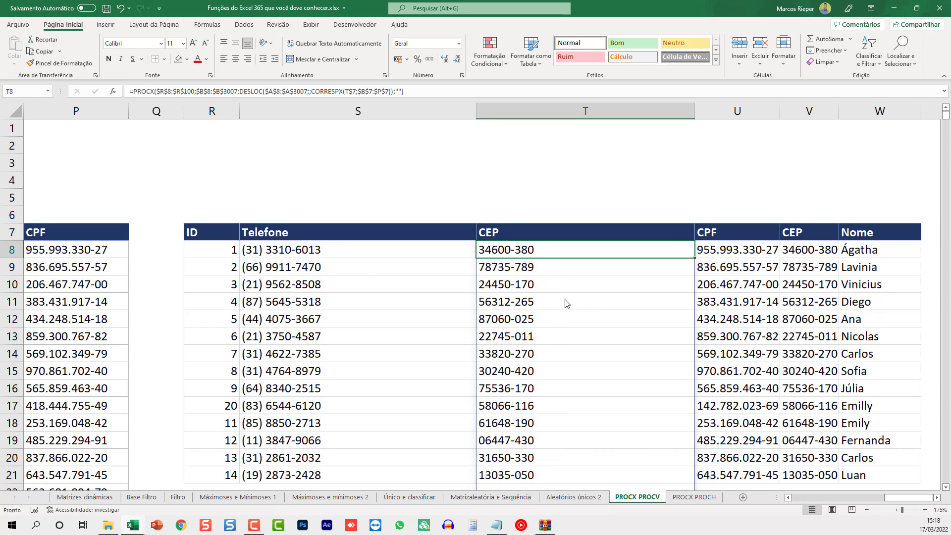
Step: Review the ID values, the CEP results and the formulas in the Nome and Telefone columns
drag(230, 250, 245, 404)
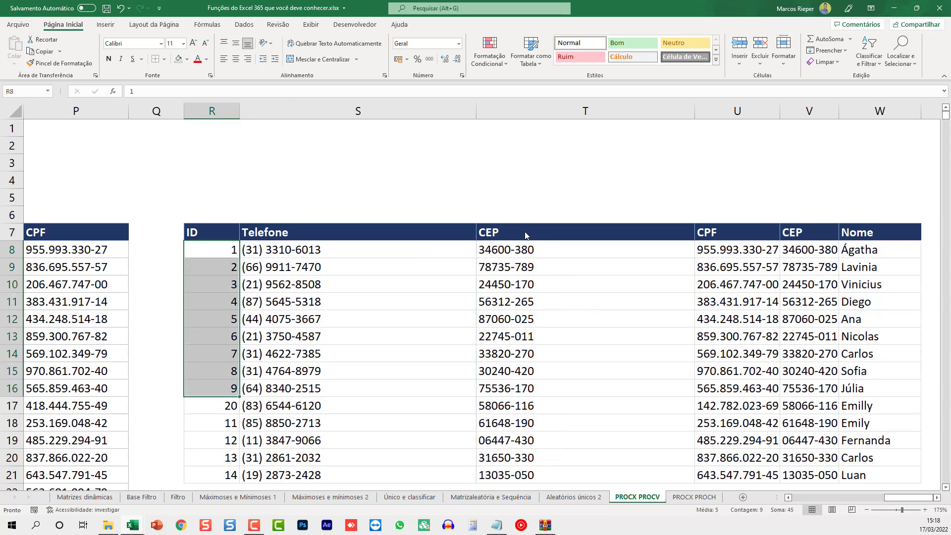
drag(492, 233, 523, 342)
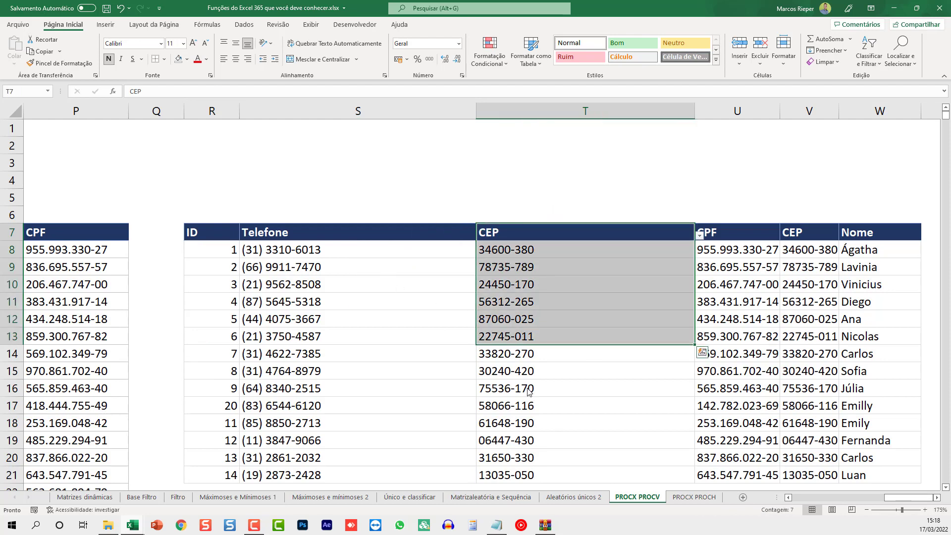
scroll(531, 389, down, 3)
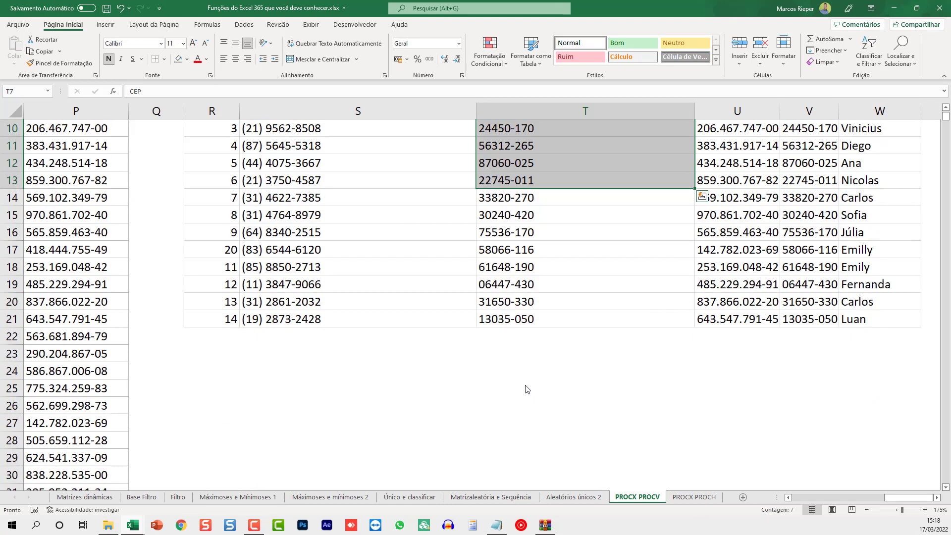
click(361, 340)
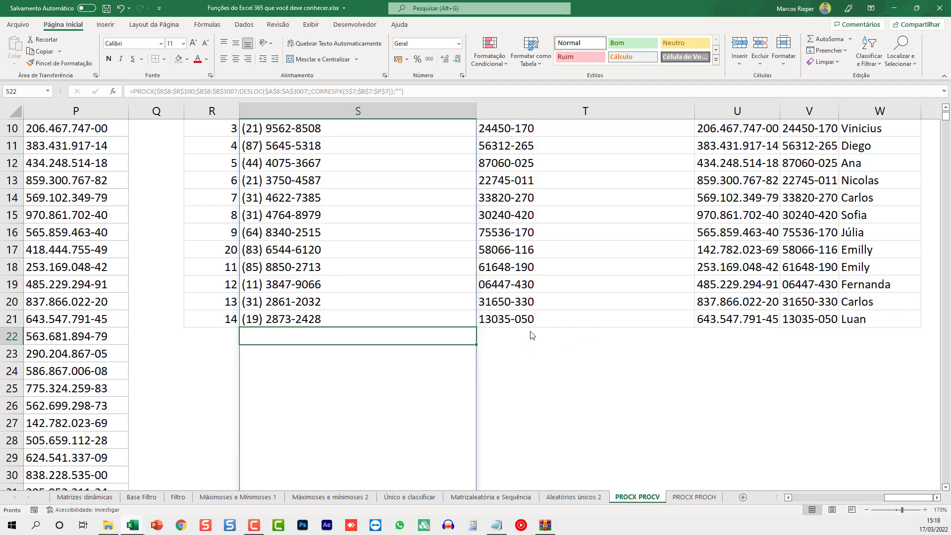
key(Right)
key(Right)
key(Right)
key(Right)
key(Up)
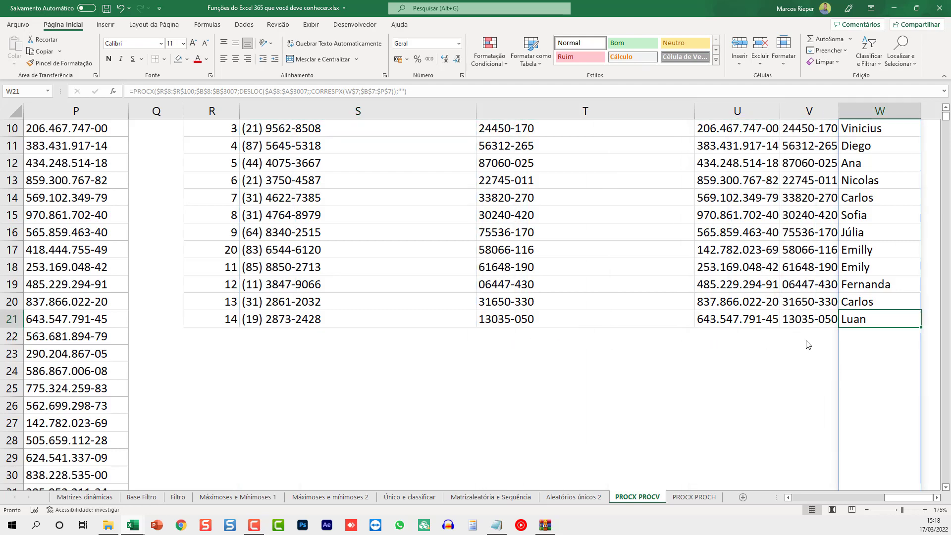
click(809, 343)
scroll(522, 346, up, 3)
click(305, 257)
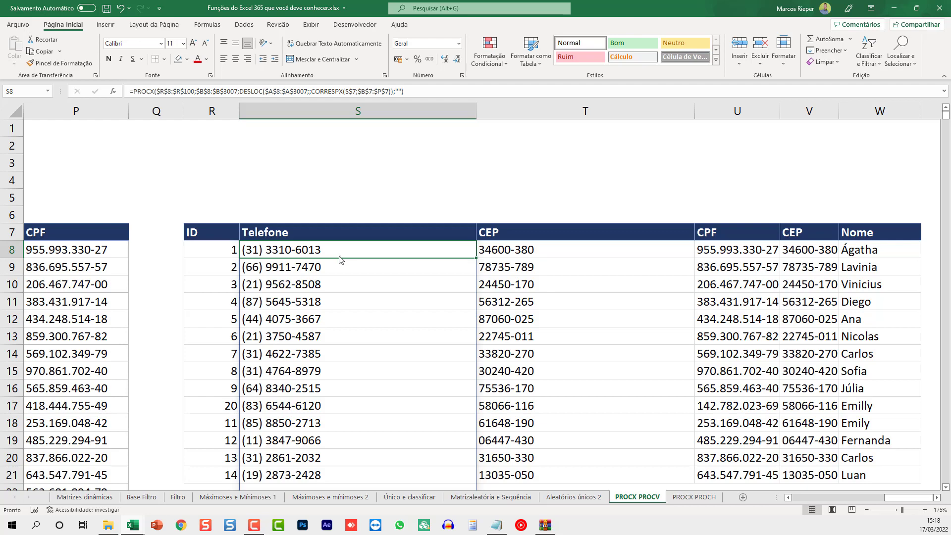
Step: On the PROCX PROCH sheet, clear the old results in I8:J19 and zoom in to 175%
click(694, 496)
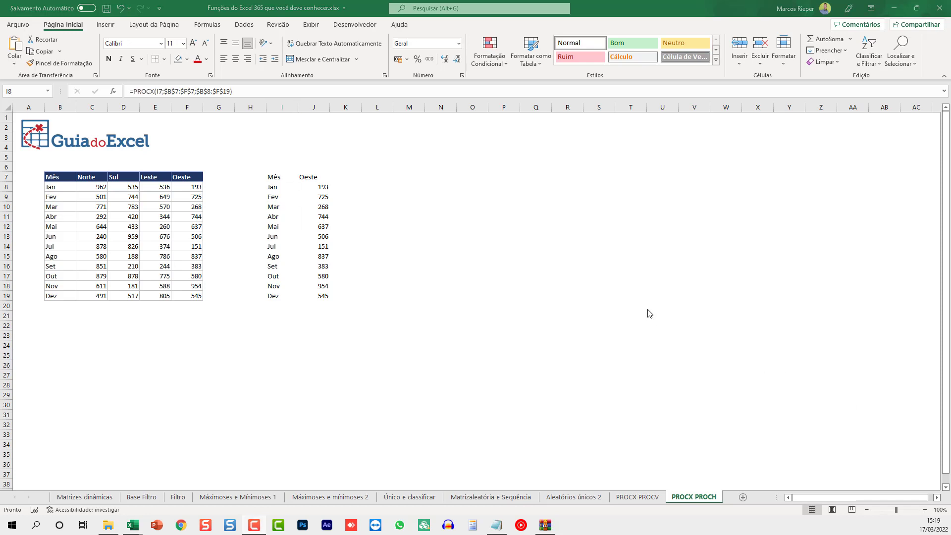
click(273, 183)
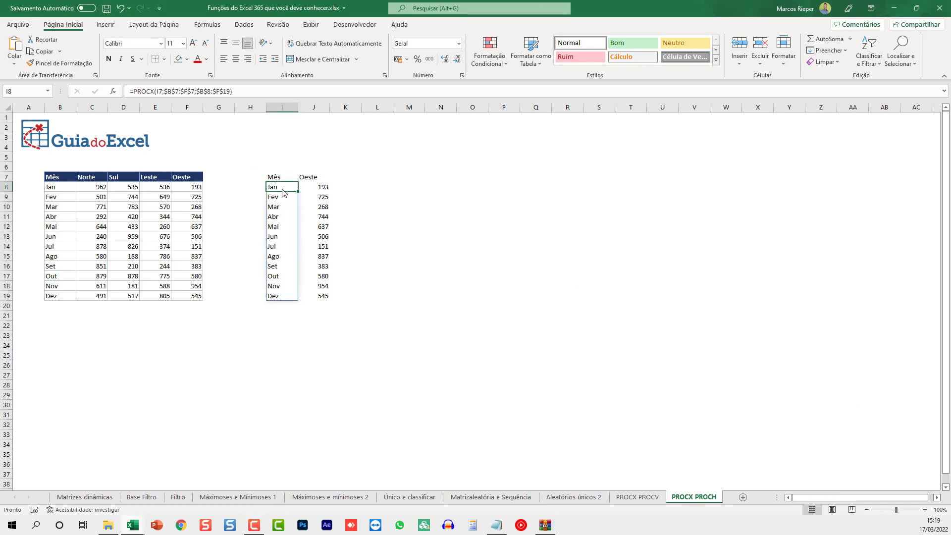
drag(278, 189, 321, 296)
key(Delete)
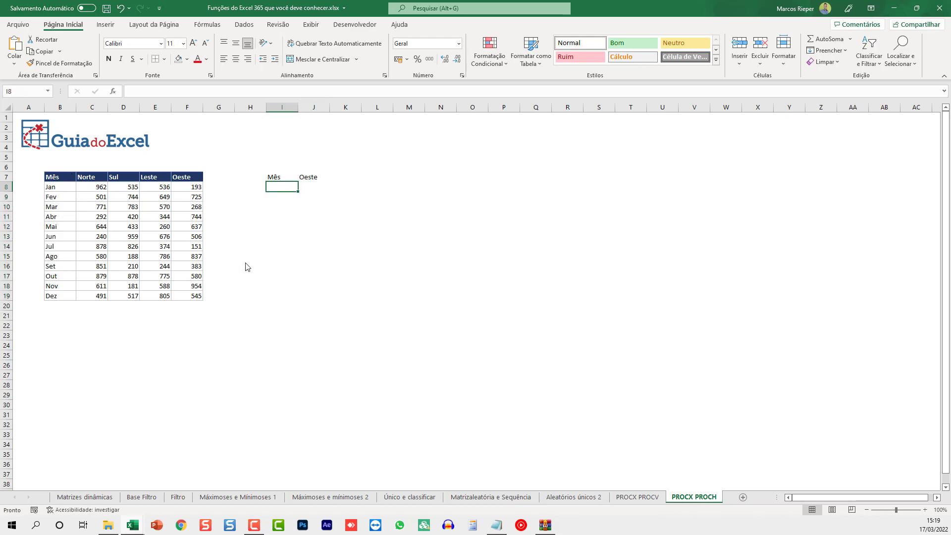
ctrl+scroll(245, 267, up, 4)
ctrl+scroll(250, 267, up, 1)
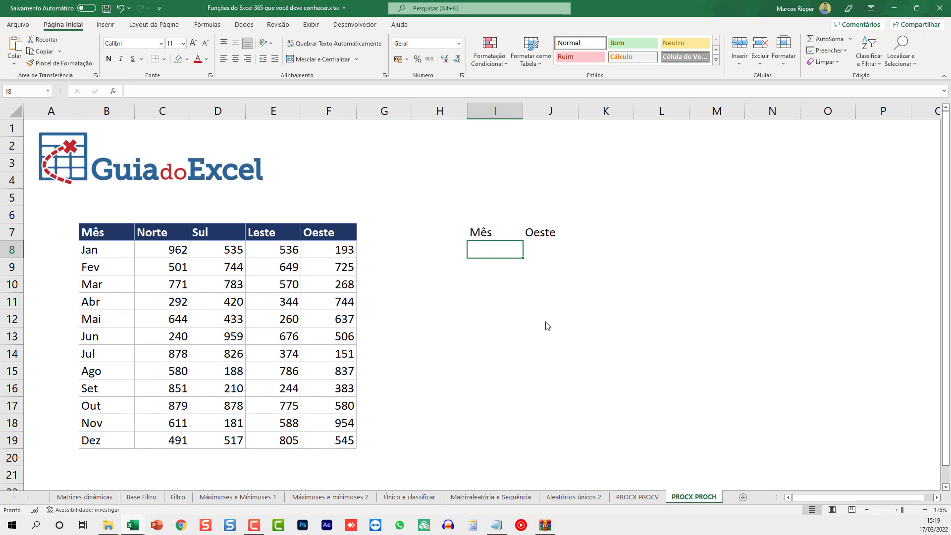
Step: Enter =PROCX(I$7;$B$7:$F$7;$B$8:$F$19) in I8 so the months Jan–Dez spill down column I
text(=PROCX)
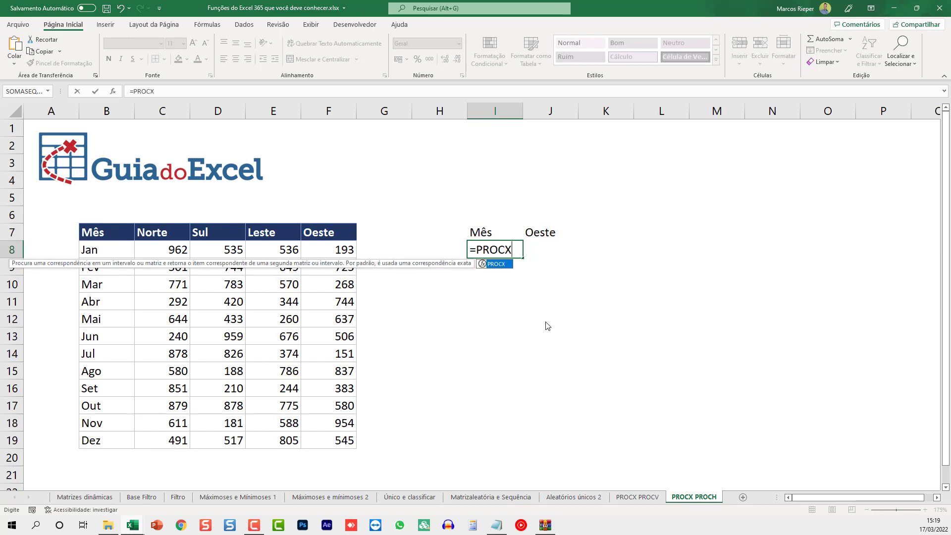
text(()
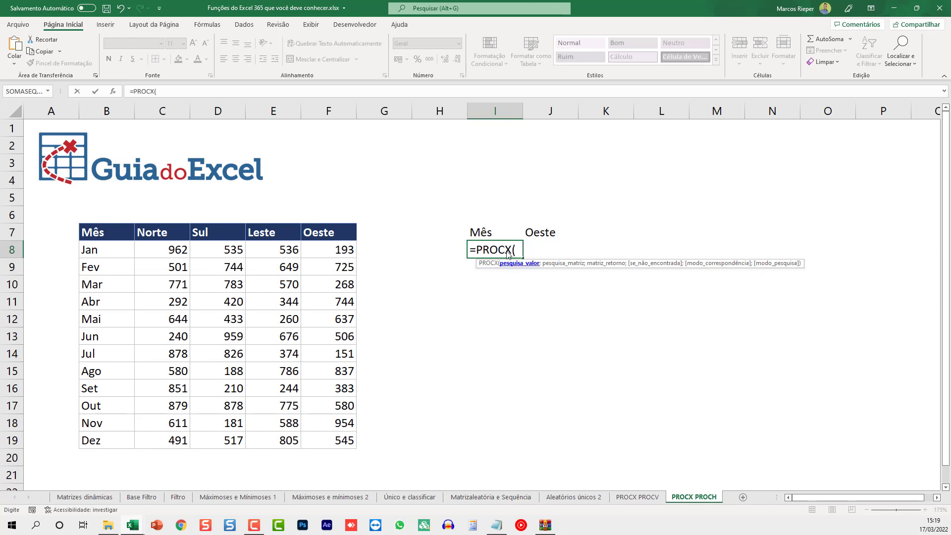
click(493, 237)
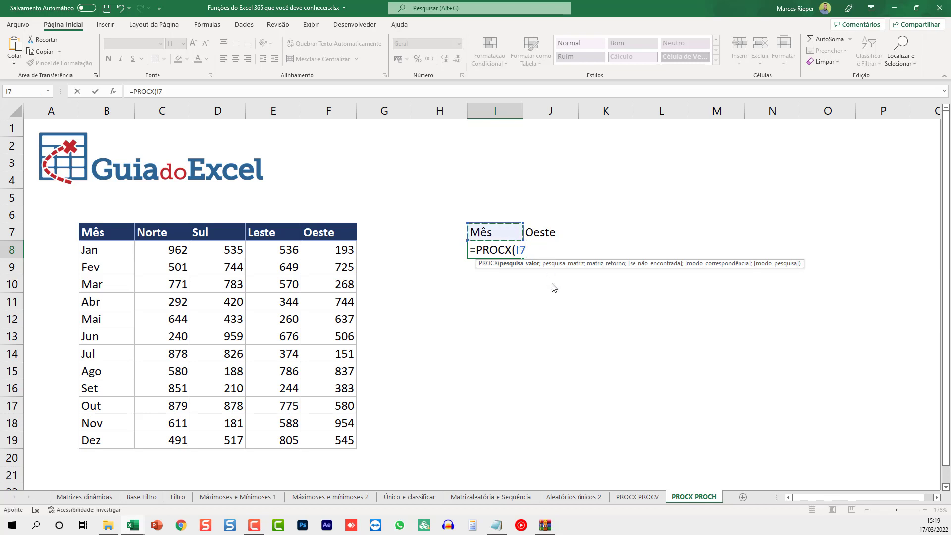
text(;)
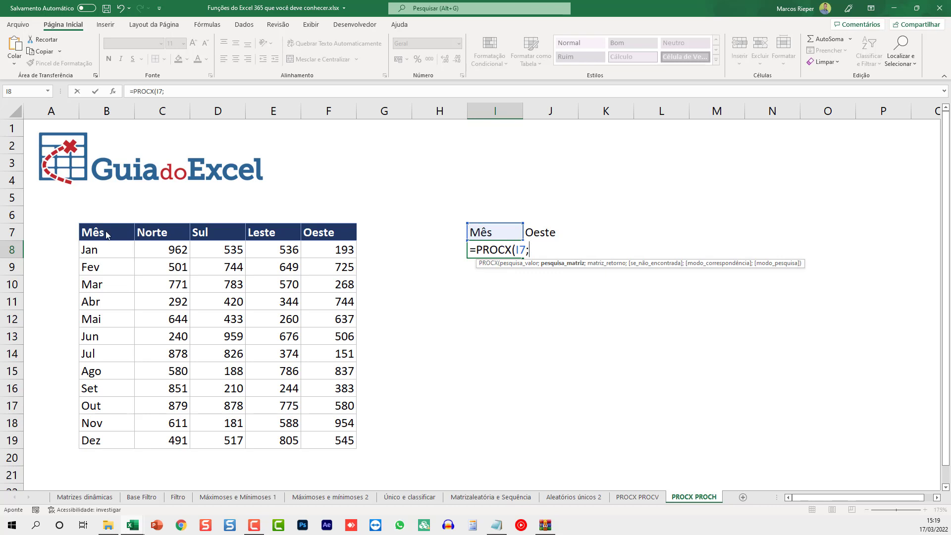
drag(107, 235, 327, 240)
key(F4)
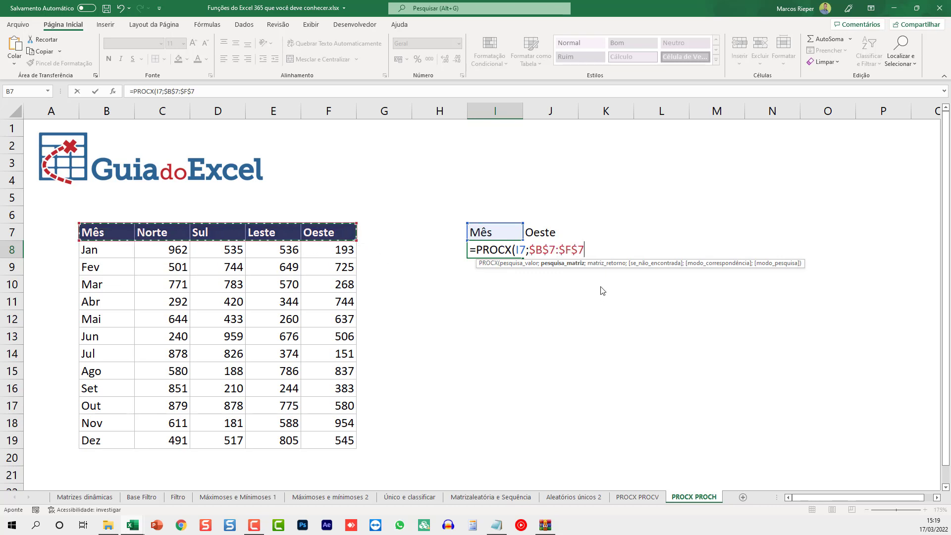
double_click(523, 249)
key(F4)
key(F4)
key(F4)
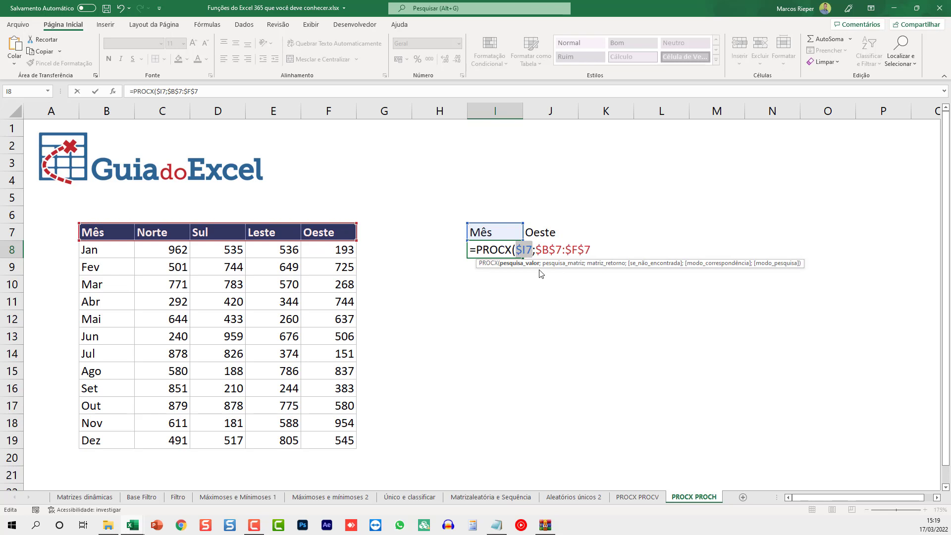
key(F4)
key(F4)
key(F4)
click(600, 251)
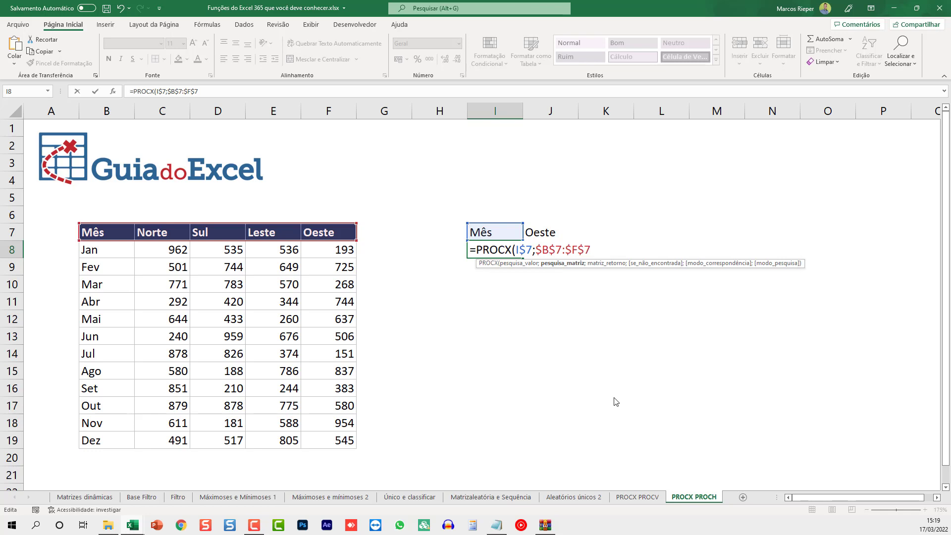
text(;)
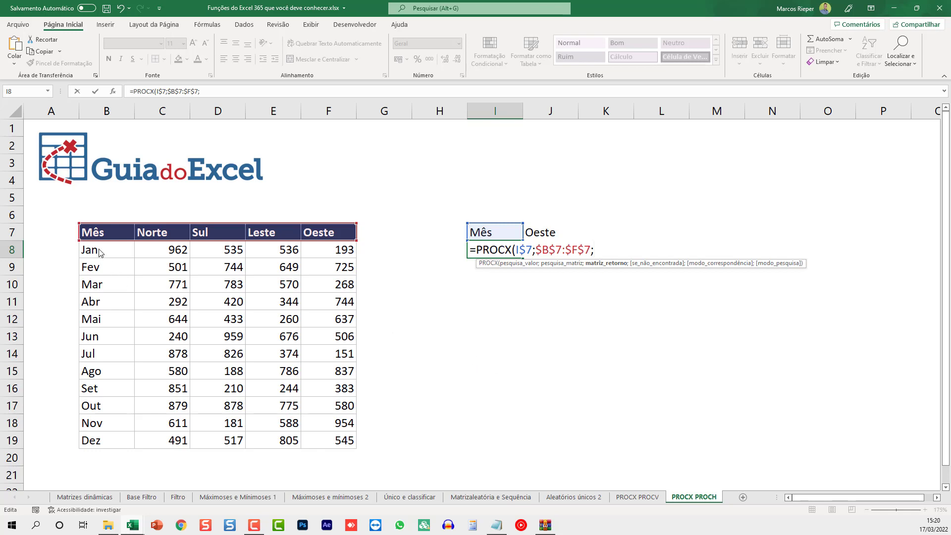
drag(105, 252, 331, 451)
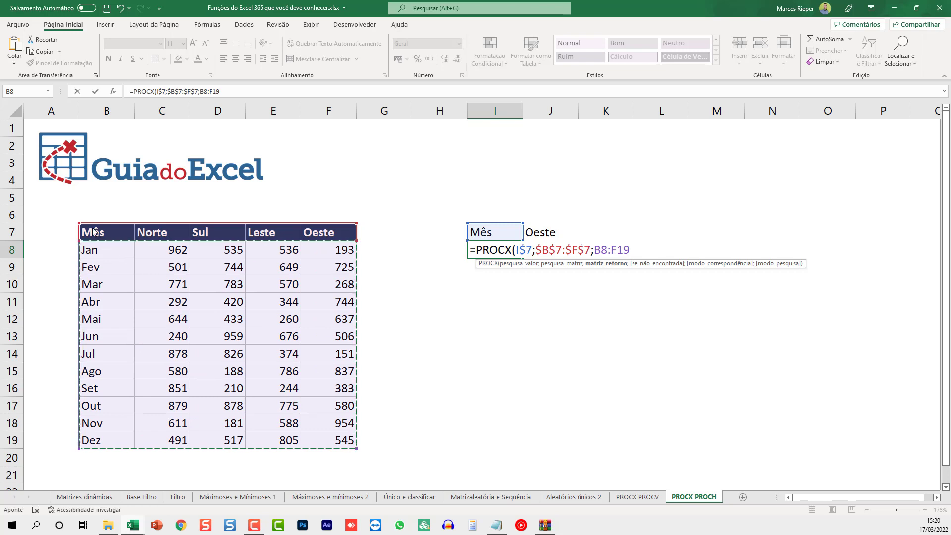
key(F4)
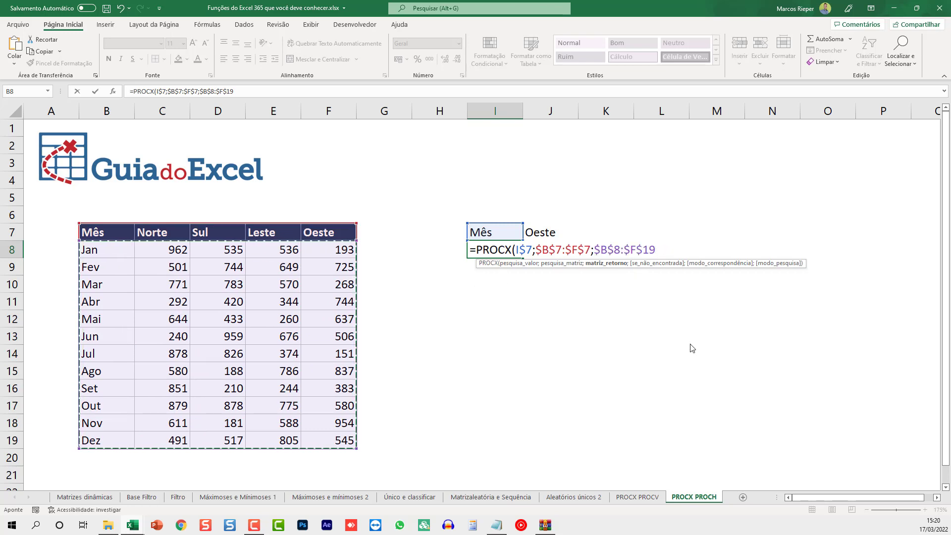
key(Return)
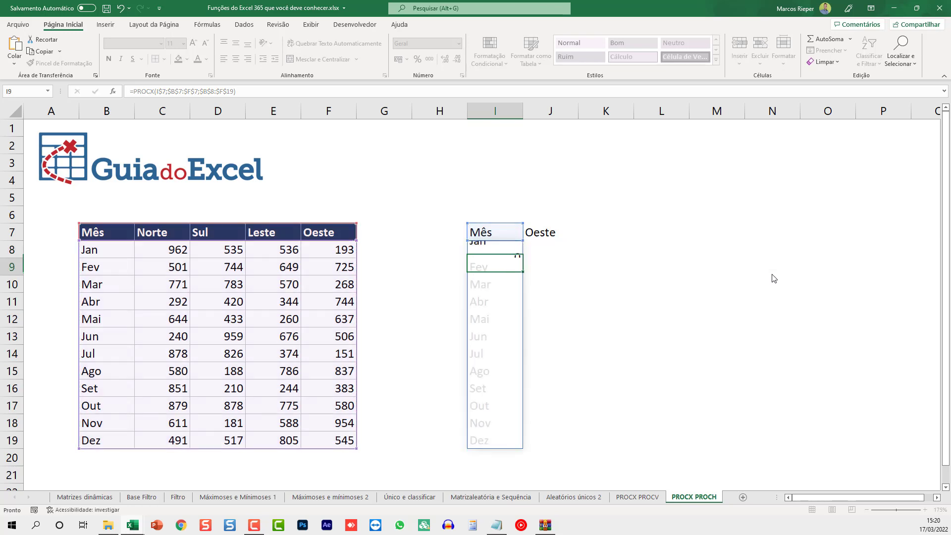
Step: Review the I8 formula, then paste it into J8 to list the Oeste values
key(Up)
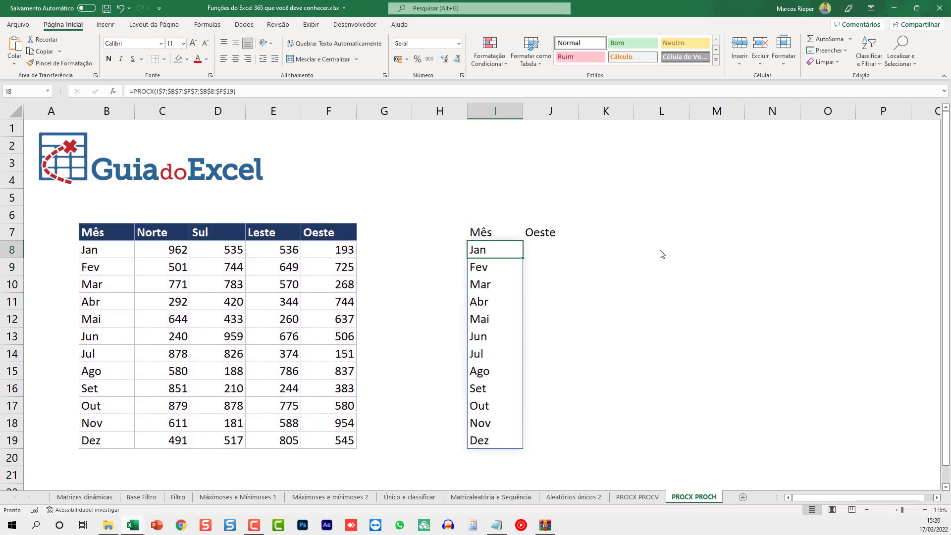
click(482, 231)
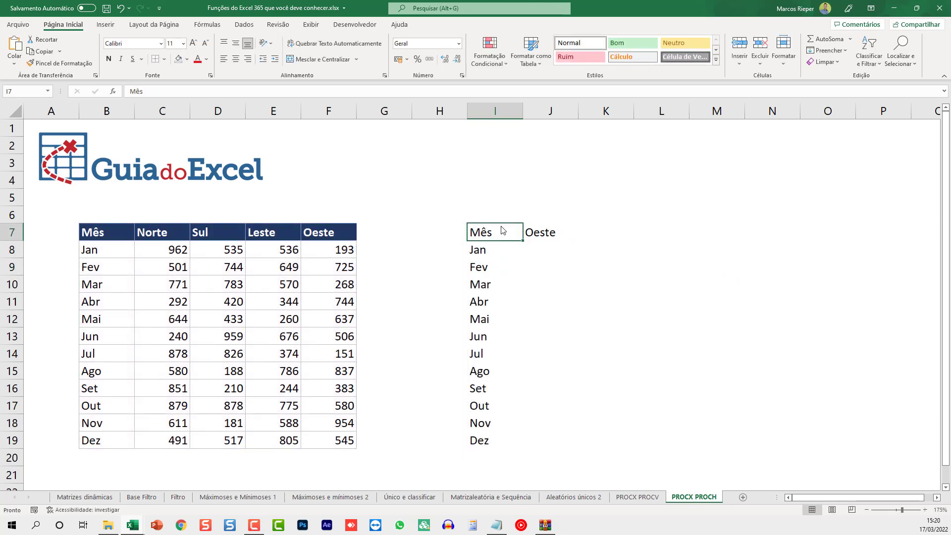
double_click(486, 251)
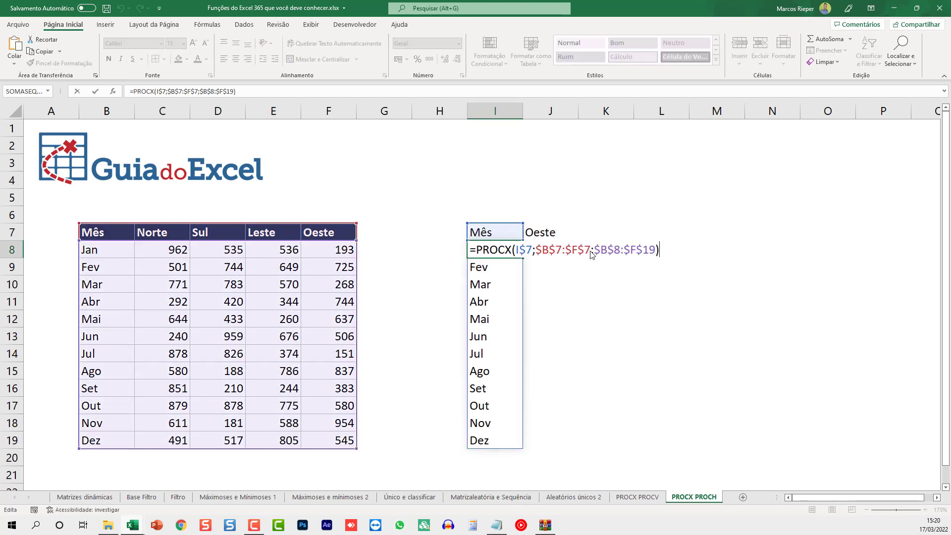
key(Escape)
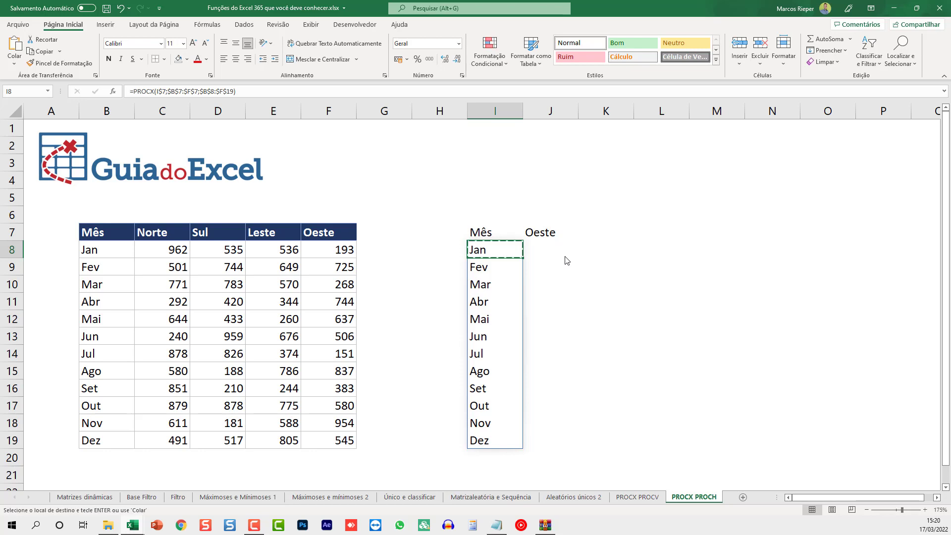
click(558, 251)
text(=PROCX(J$7;$B$7:$F$7;$B$8:$F$19))
key(Escape)
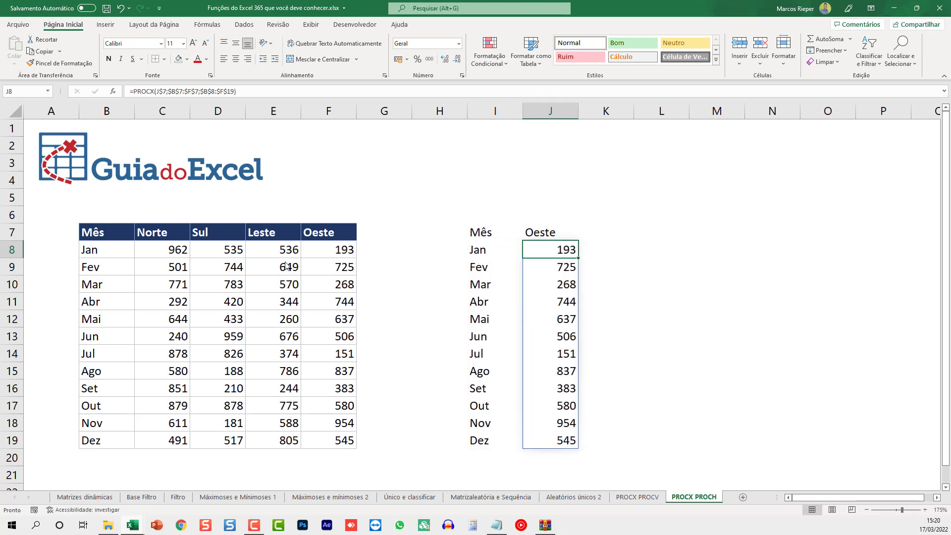
Step: Pick Norte, then Sul, from the J7 region dropdown so column J shows the Sul values
click(527, 237)
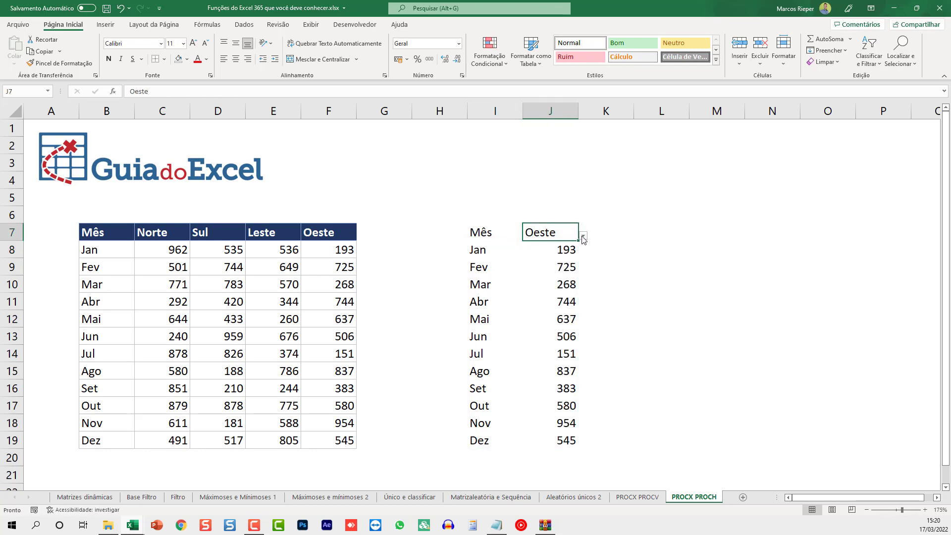
click(584, 237)
click(554, 247)
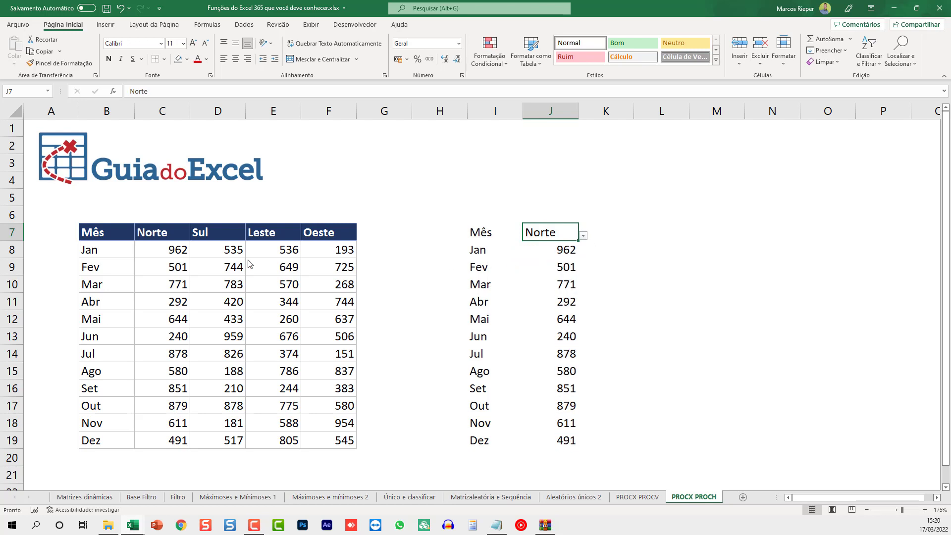
click(583, 236)
click(555, 259)
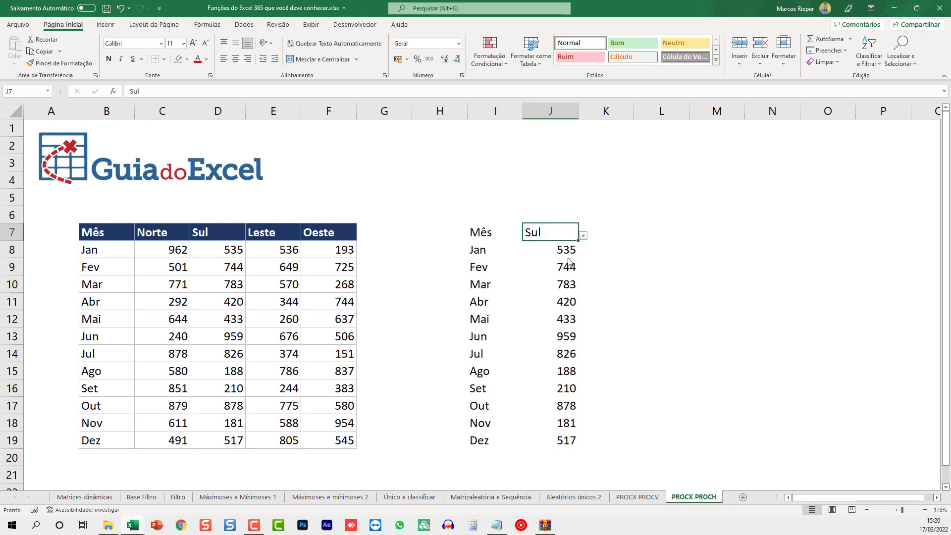
Step: Review the J8 PROCX arguments J$7, $B$7:$F$7 and $B$8:$F$19 without changing them
click(569, 257)
key(F2)
double_click(580, 251)
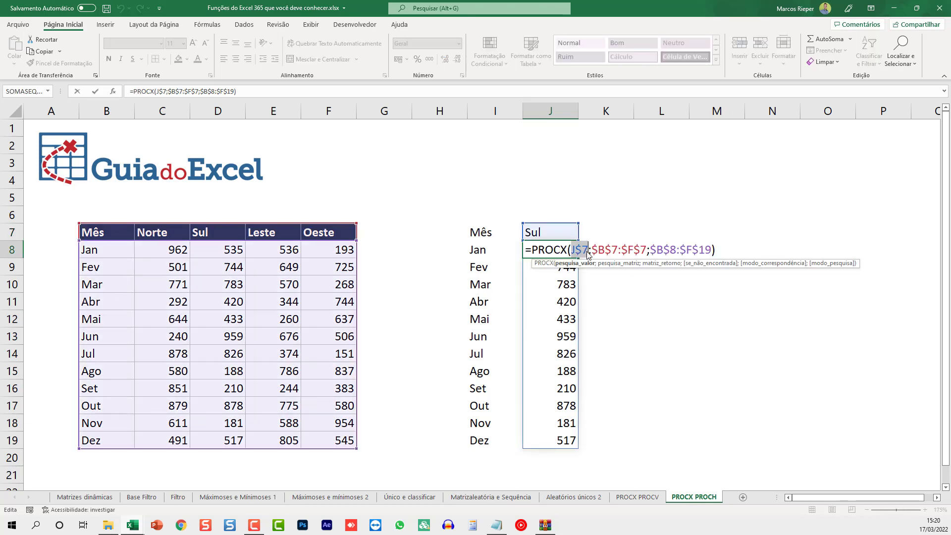
double_click(609, 251)
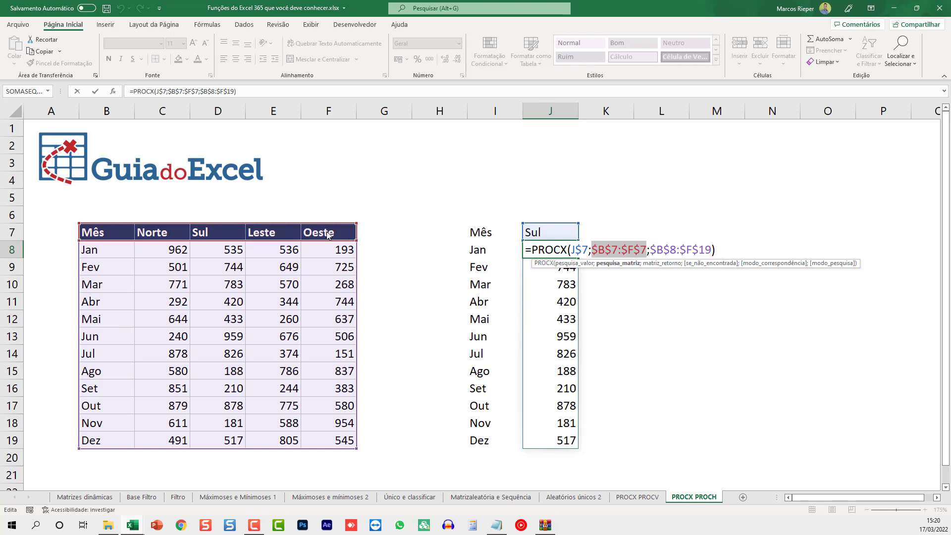
double_click(663, 250)
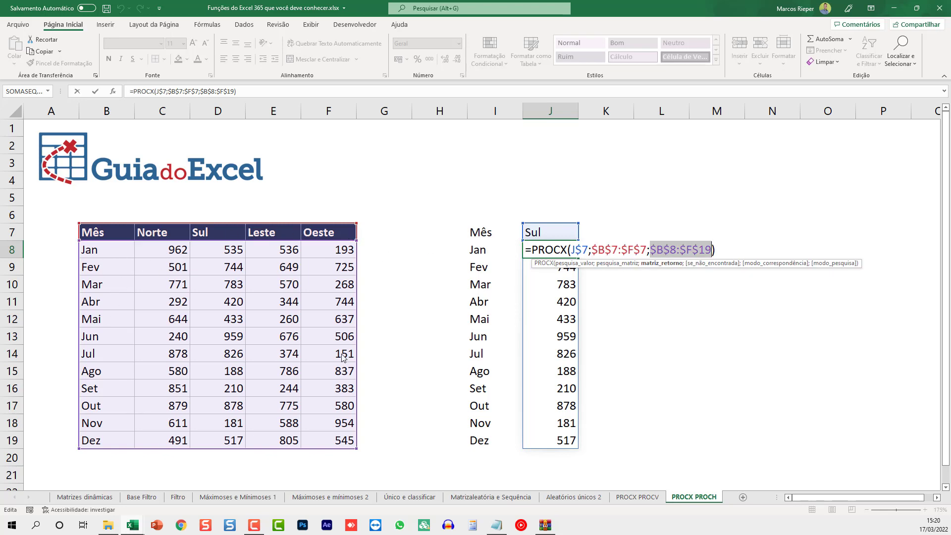
key(ctrl+Return)
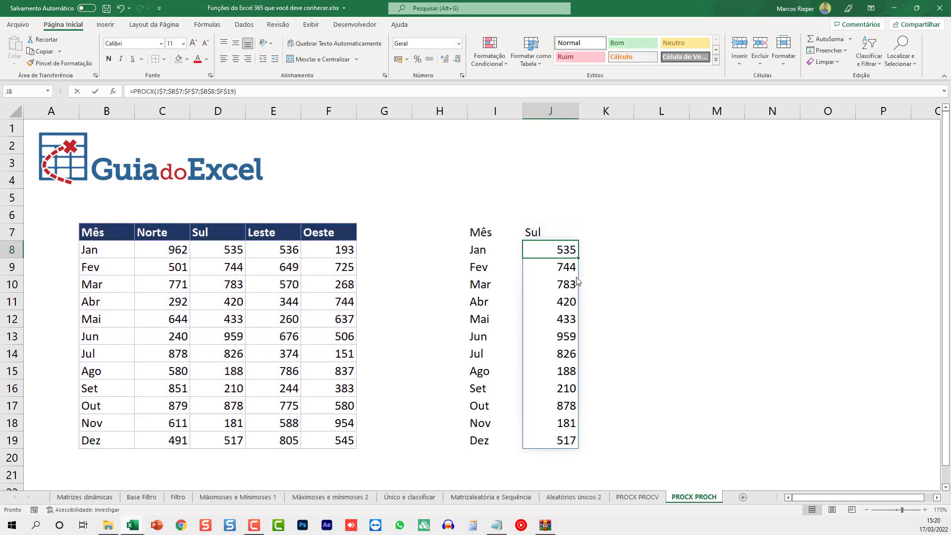
double_click(561, 257)
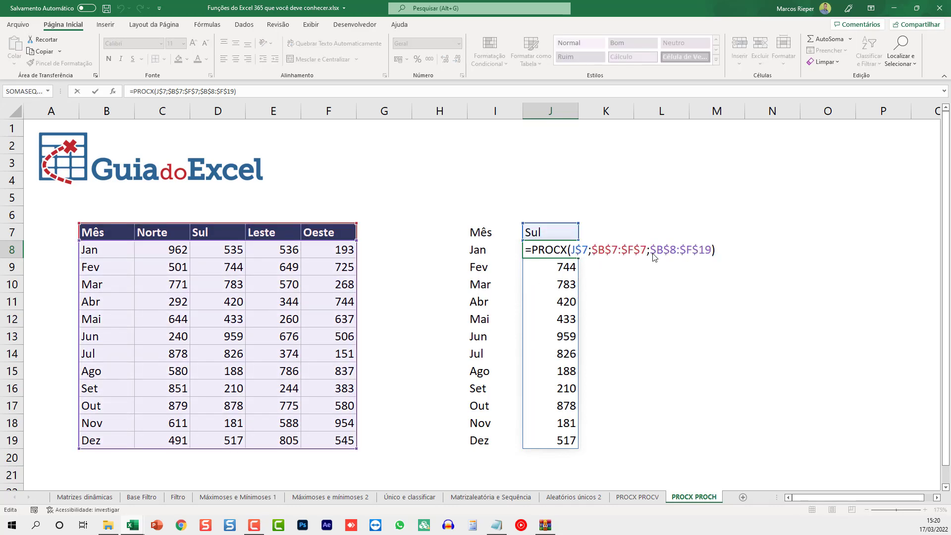
click(496, 255)
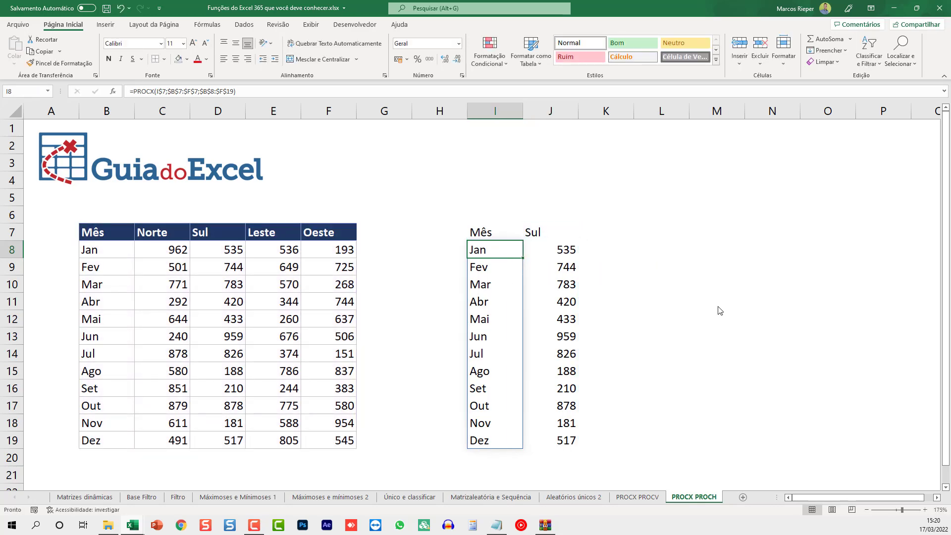